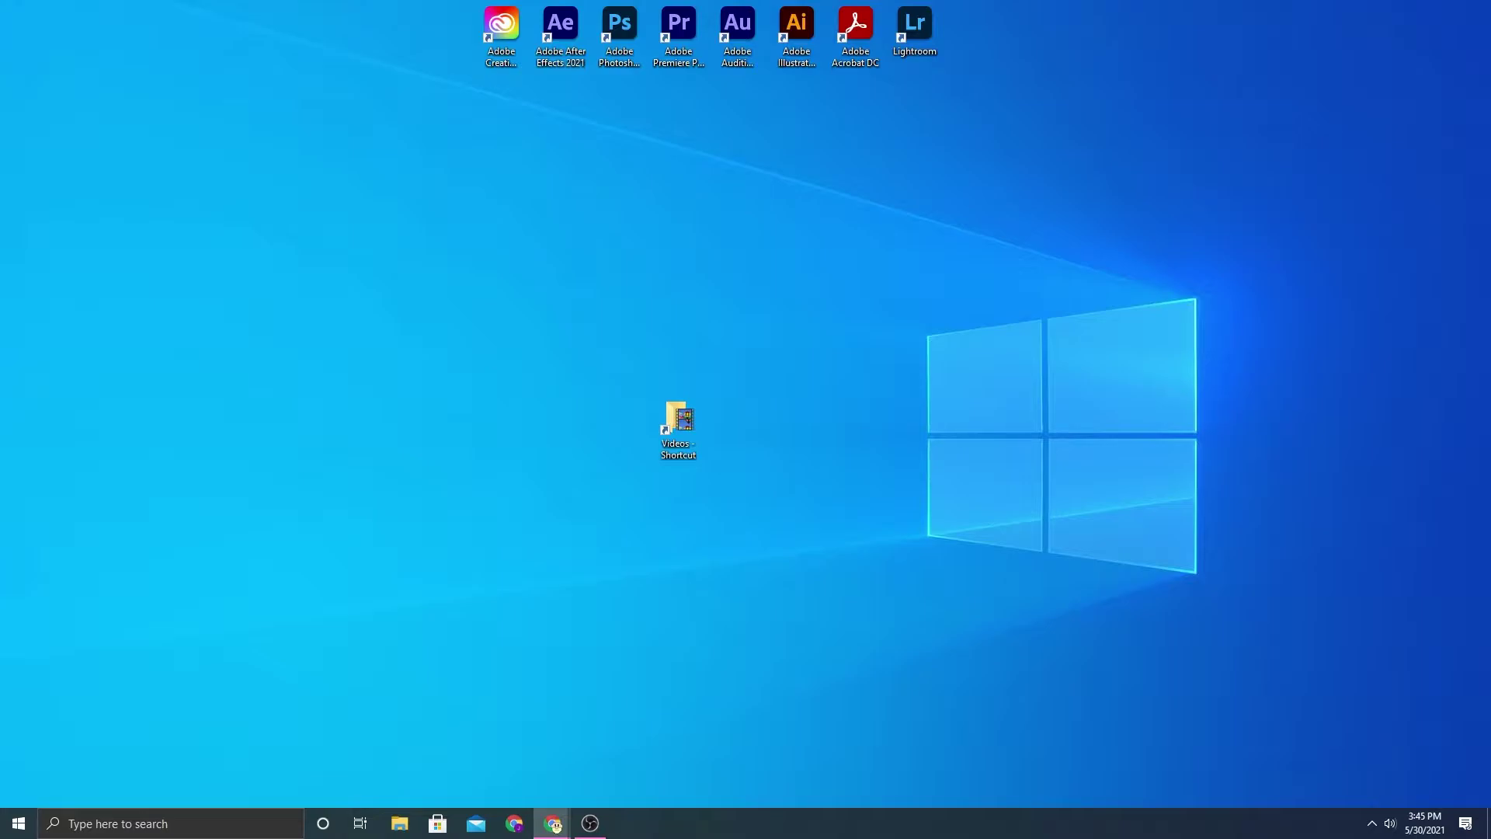
Browse to Videos > YT Videos > Crosshair Huntress 05302021 and play the recording
{"action": "double_click", "coordinate": [687, 428]}
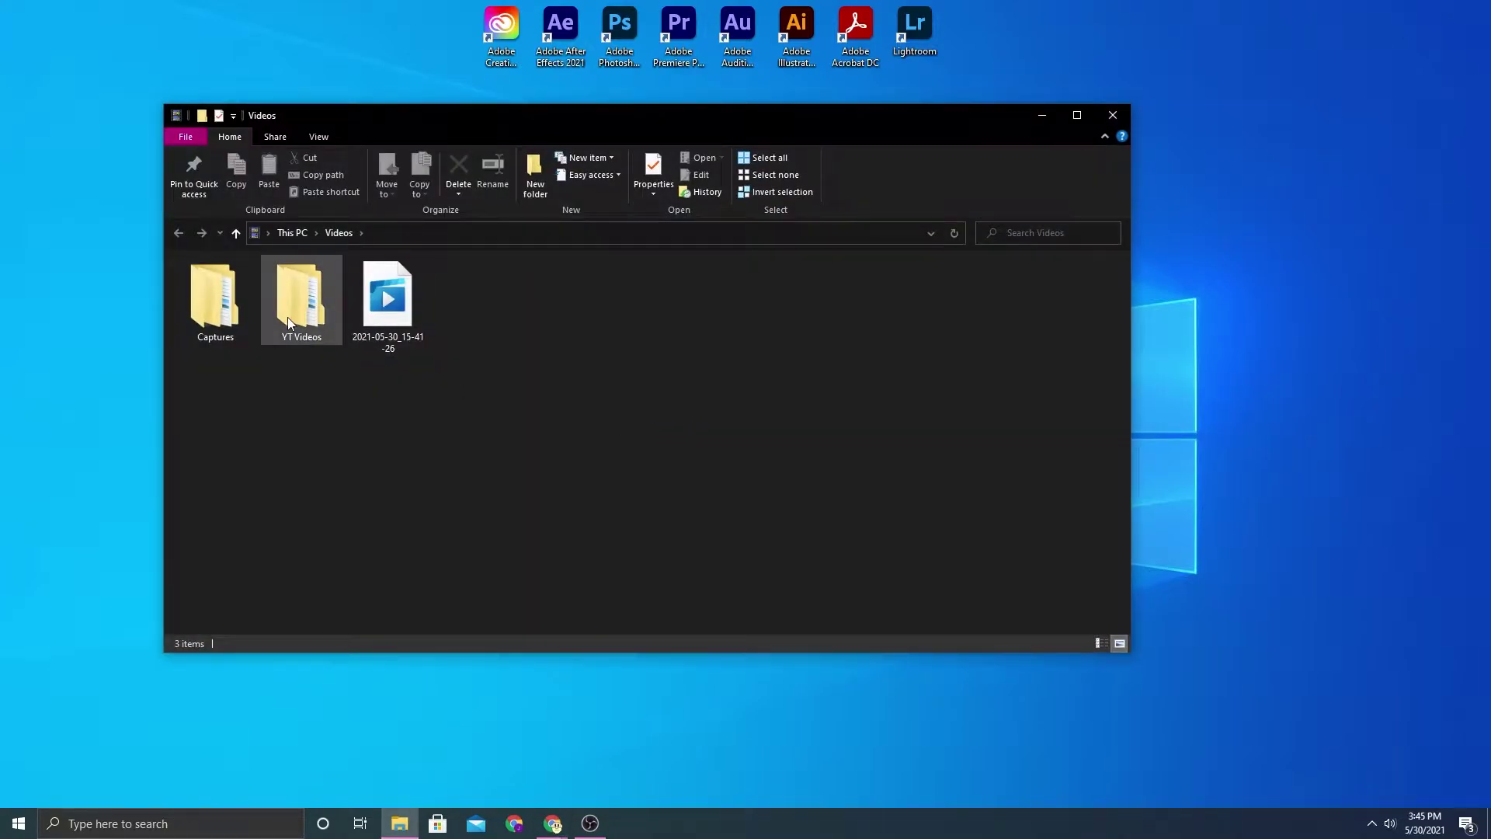
{"action": "double_click", "coordinate": [287, 320]}
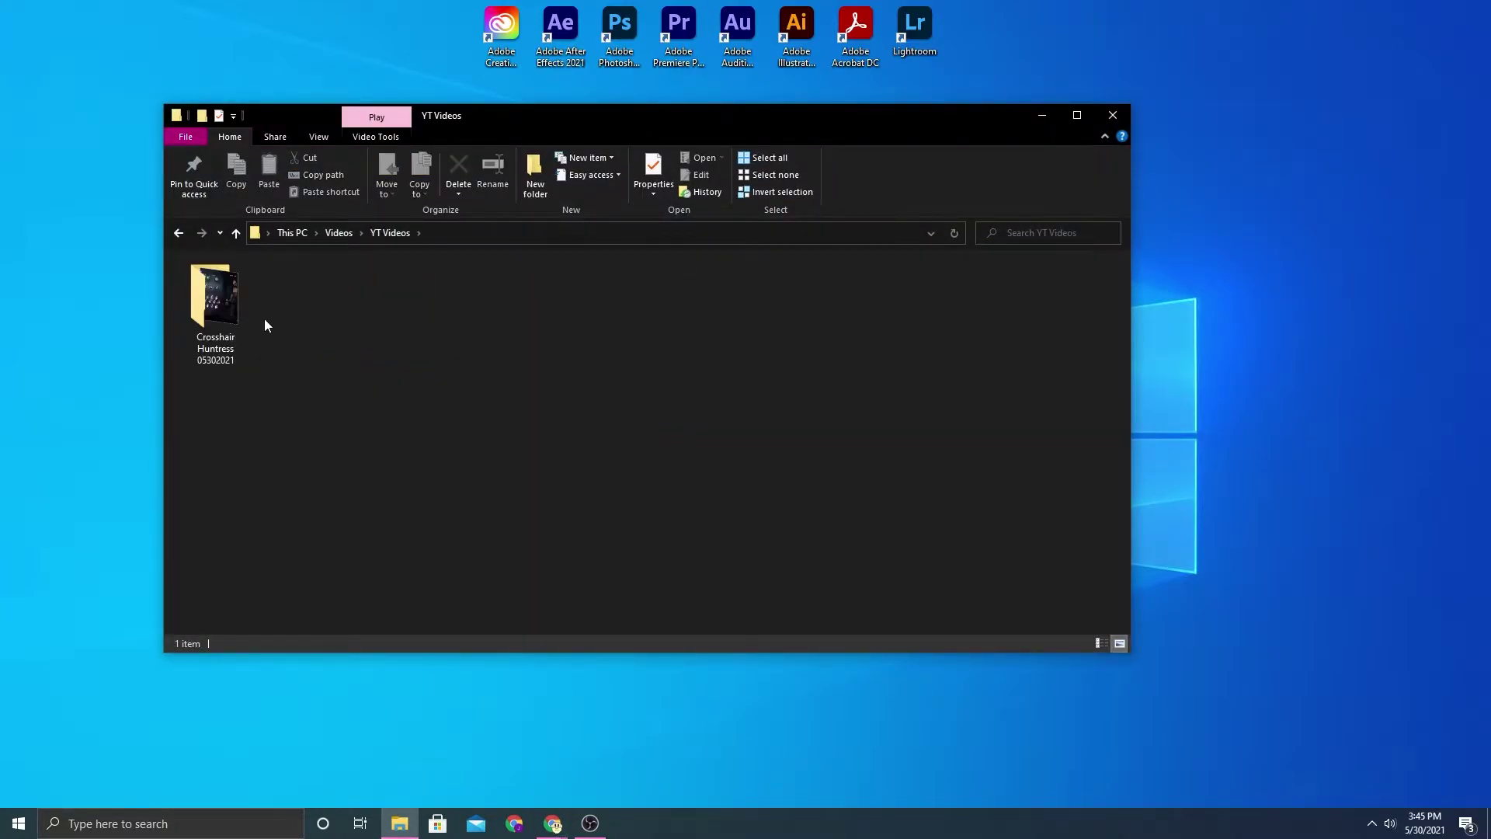
{"action": "double_click", "coordinate": [225, 307]}
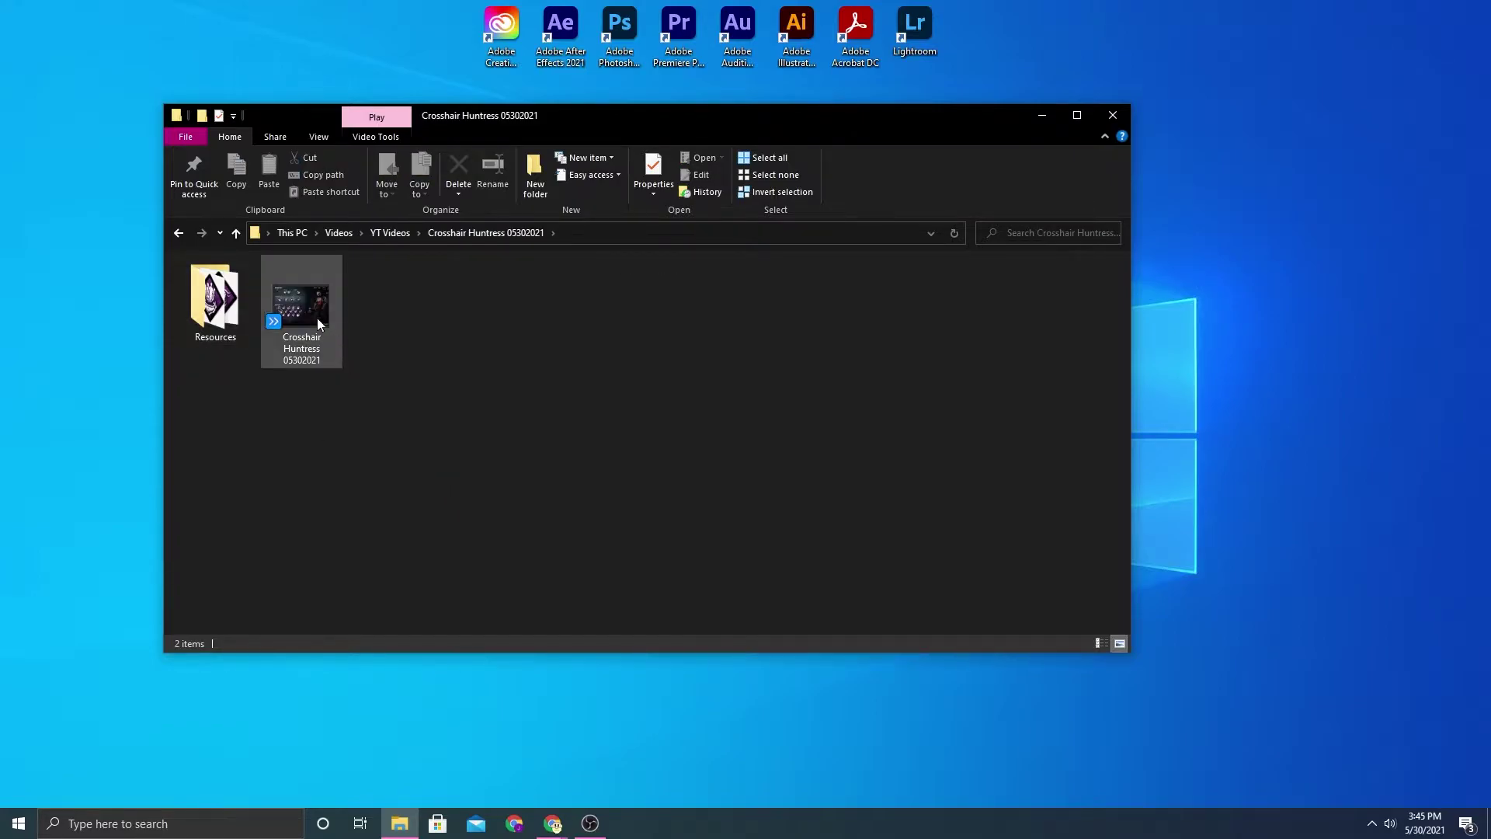
{"action": "double_click", "coordinate": [313, 315]}
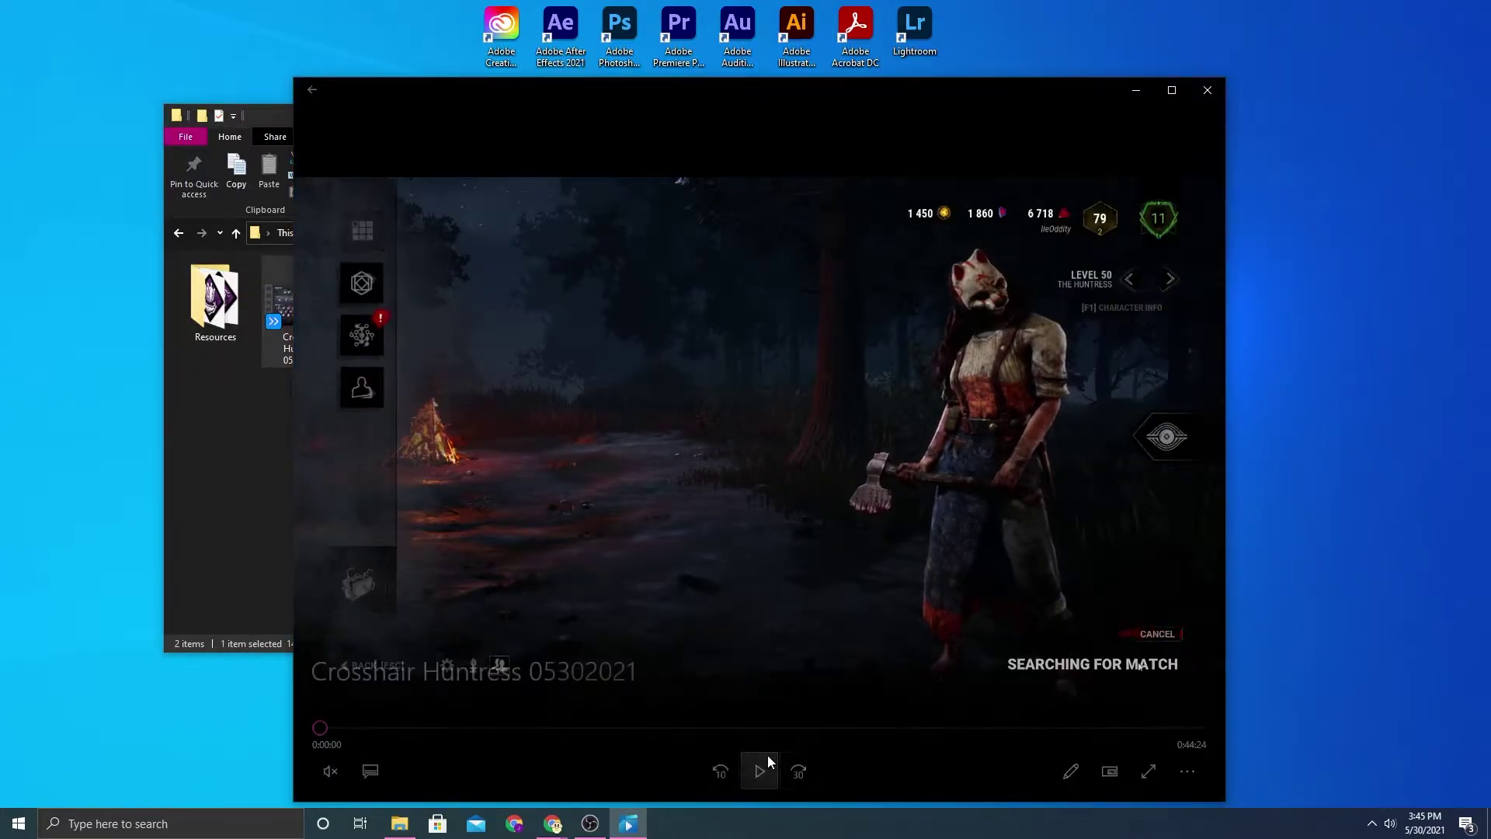
Pause on the match-search frame and save it as a photo in full screen
{"action": "left_click", "coordinate": [760, 771]}
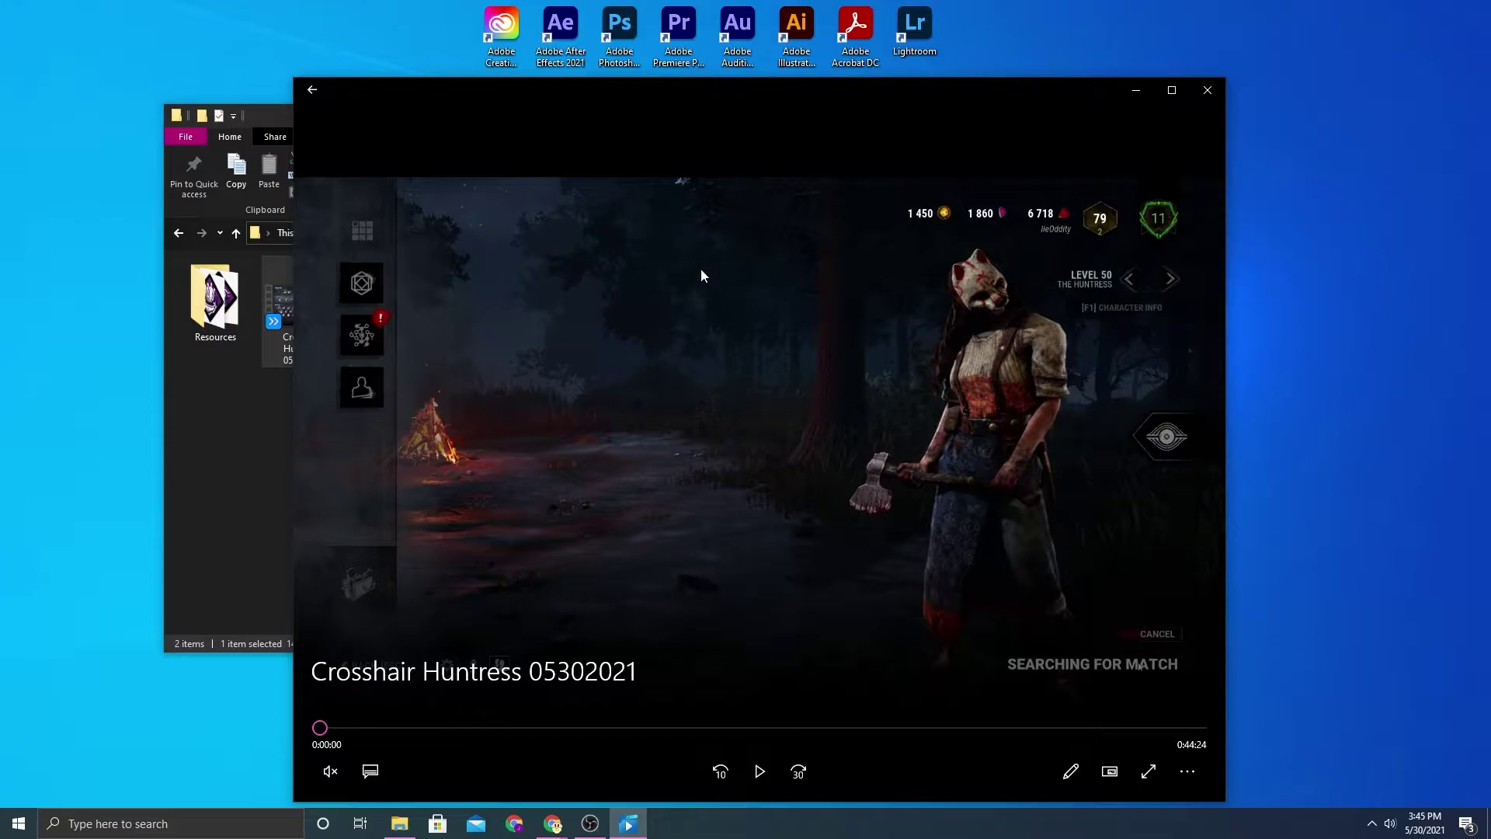
{"action": "double_click", "coordinate": [784, 547]}
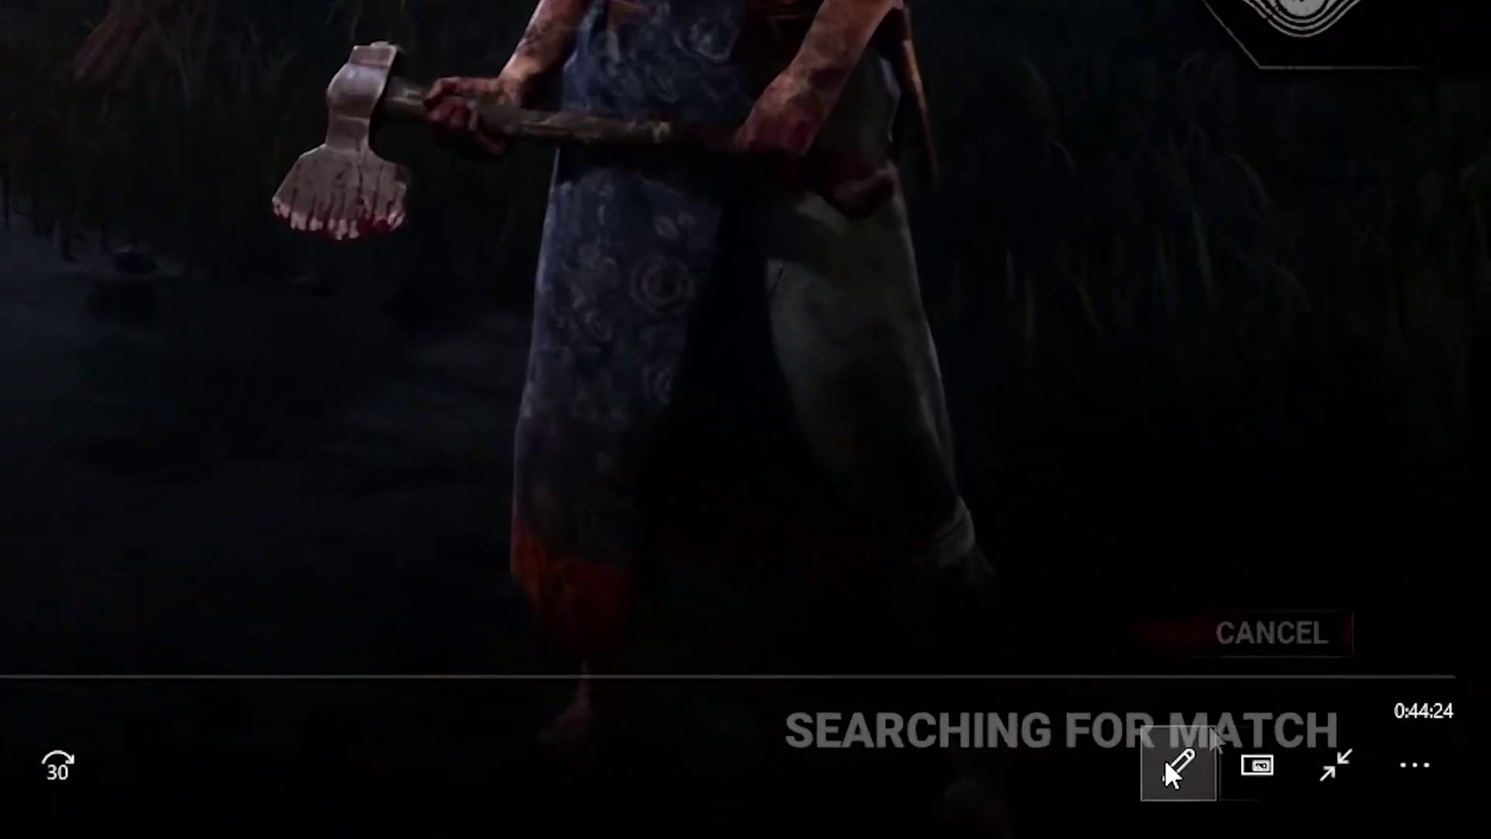
{"action": "left_click", "coordinate": [1335, 796]}
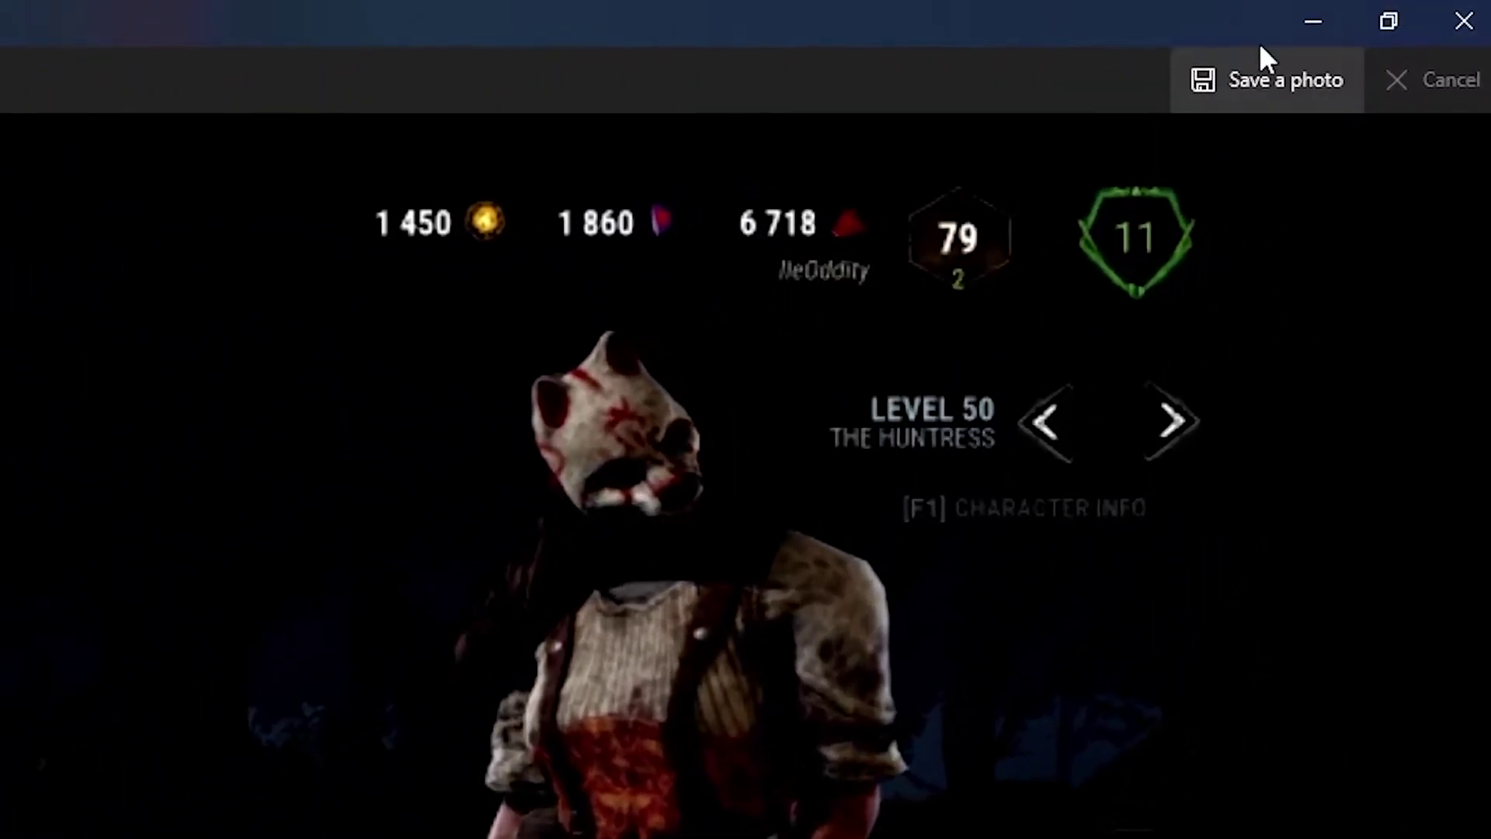
{"action": "left_click", "coordinate": [1230, 104]}
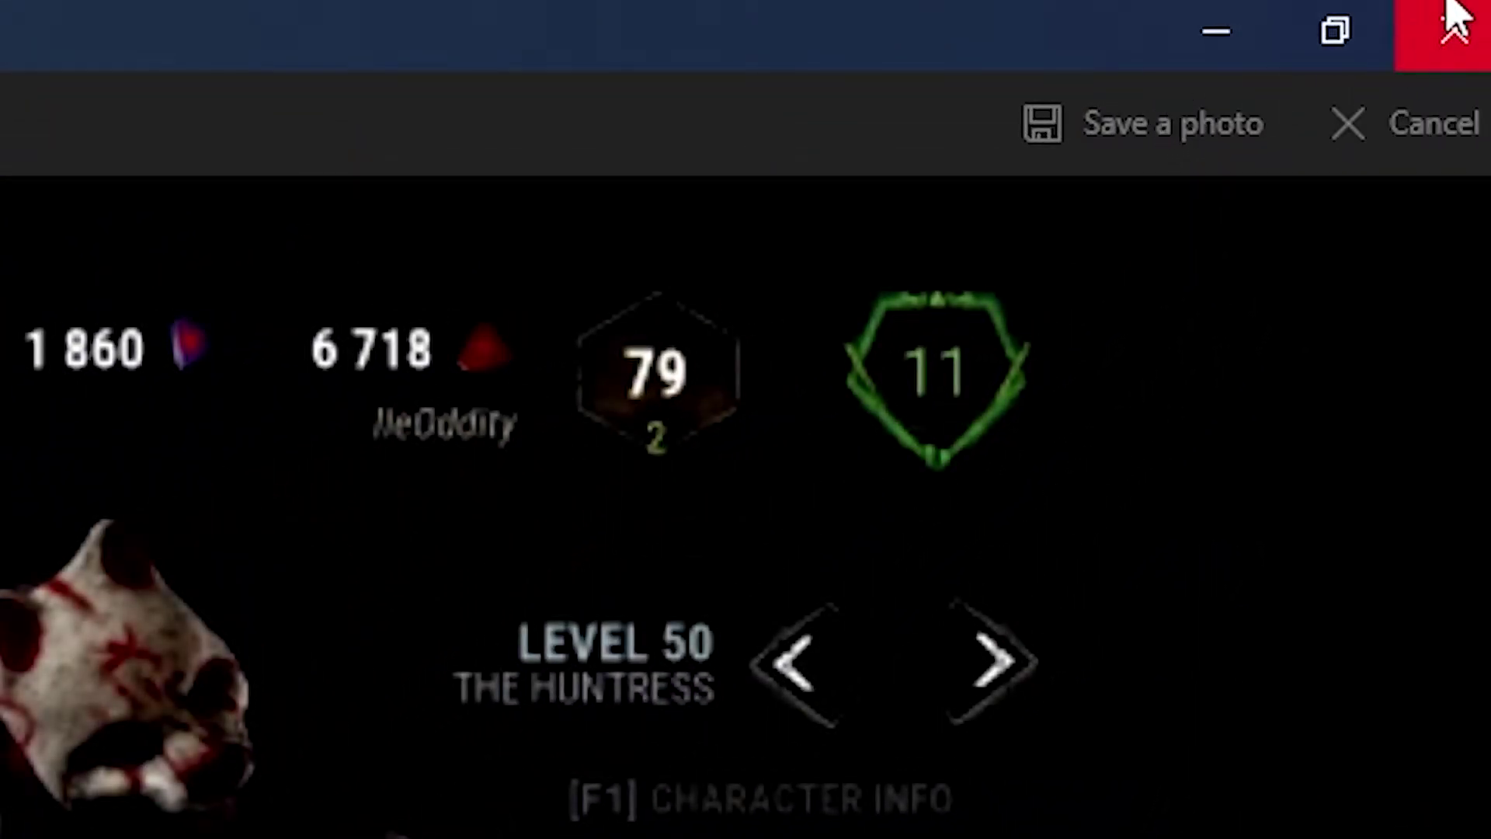
Exit full-screen view and close the video player
{"action": "left_click", "coordinate": [1452, 25]}
{"action": "key", "text": "Return"}
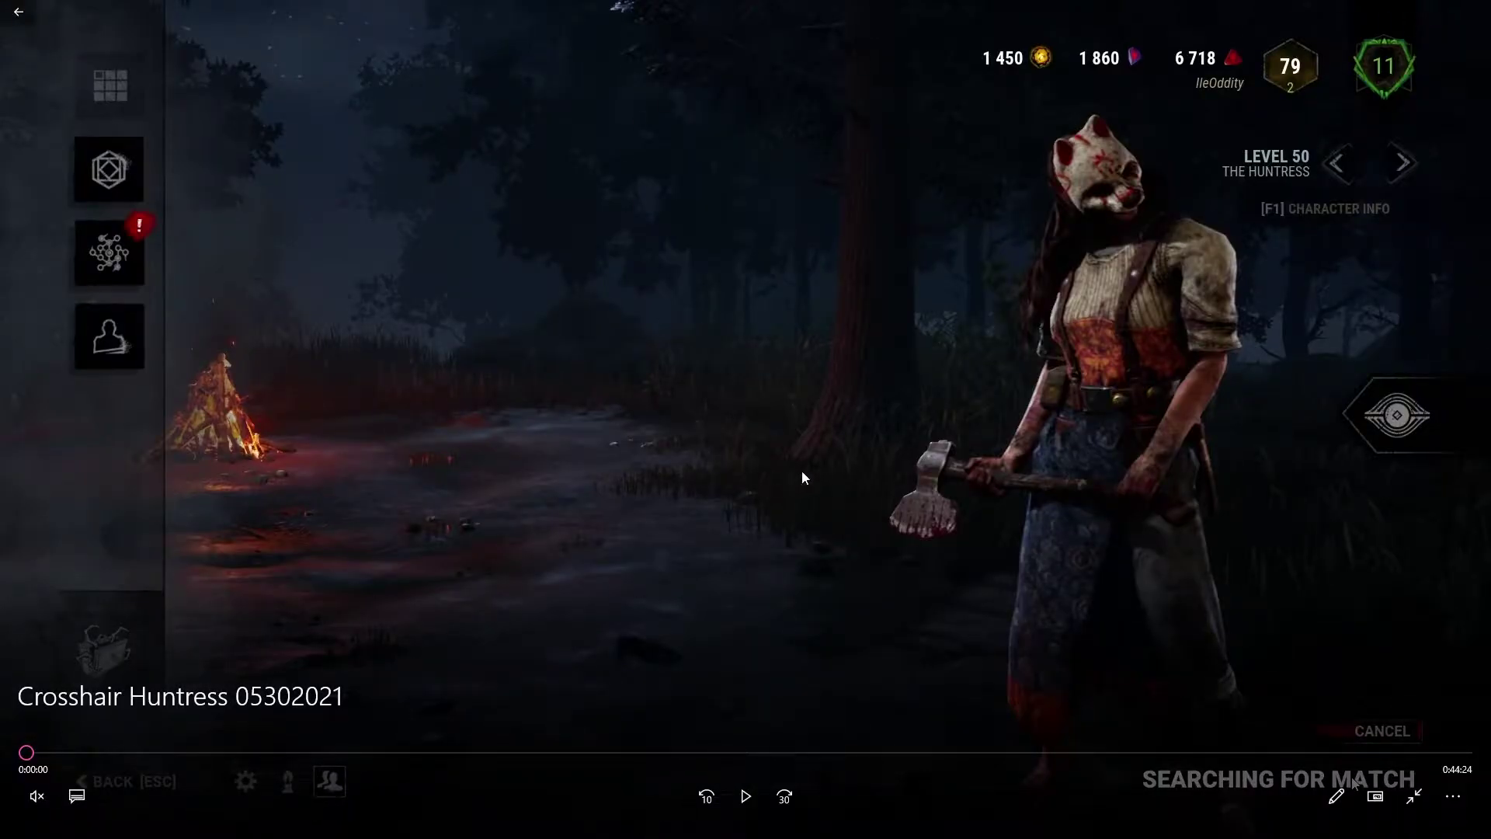
{"action": "key", "text": "Escape"}
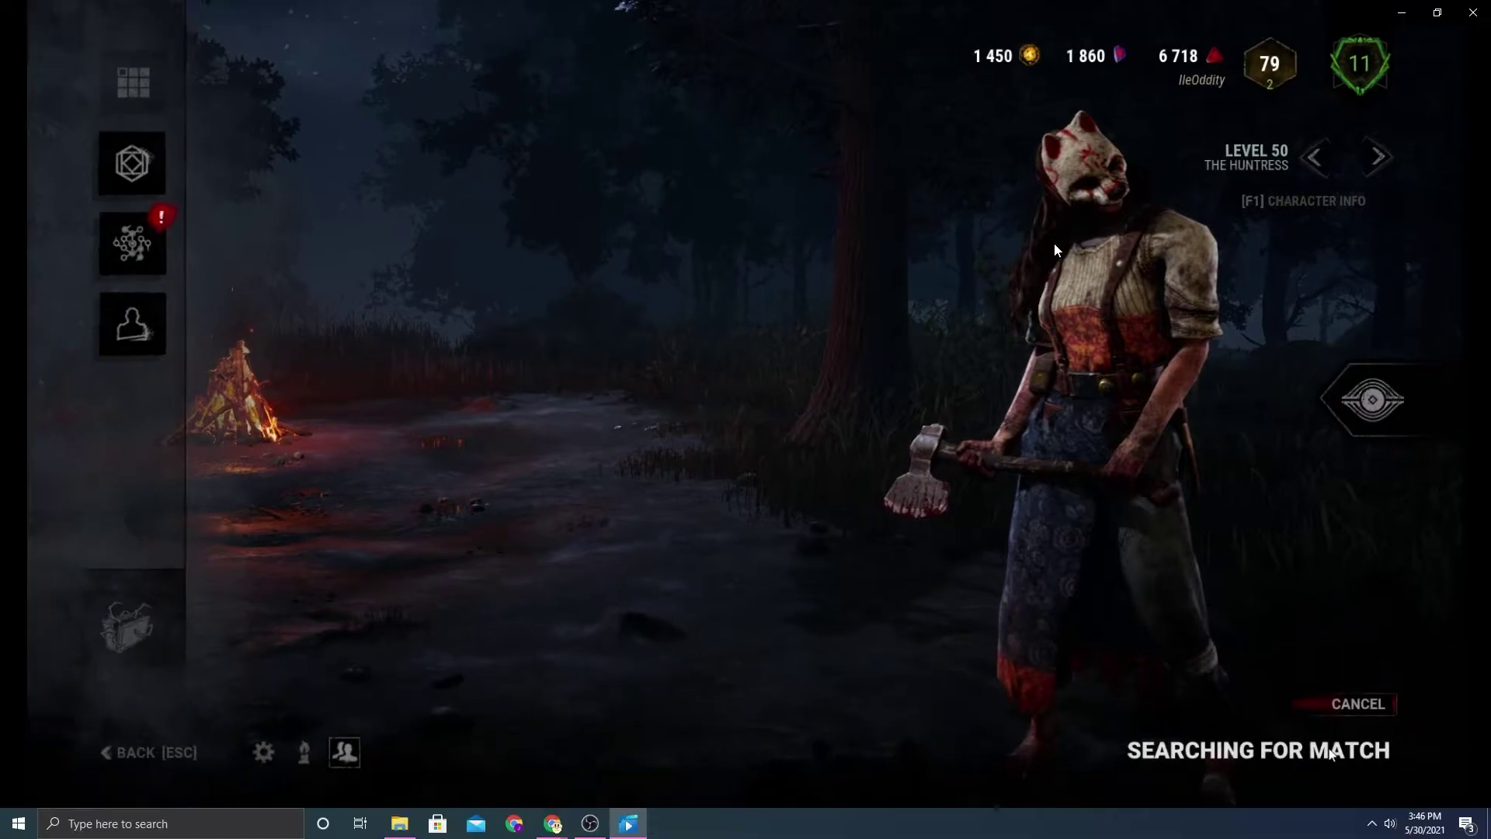
{"action": "left_click", "coordinate": [1471, 8]}
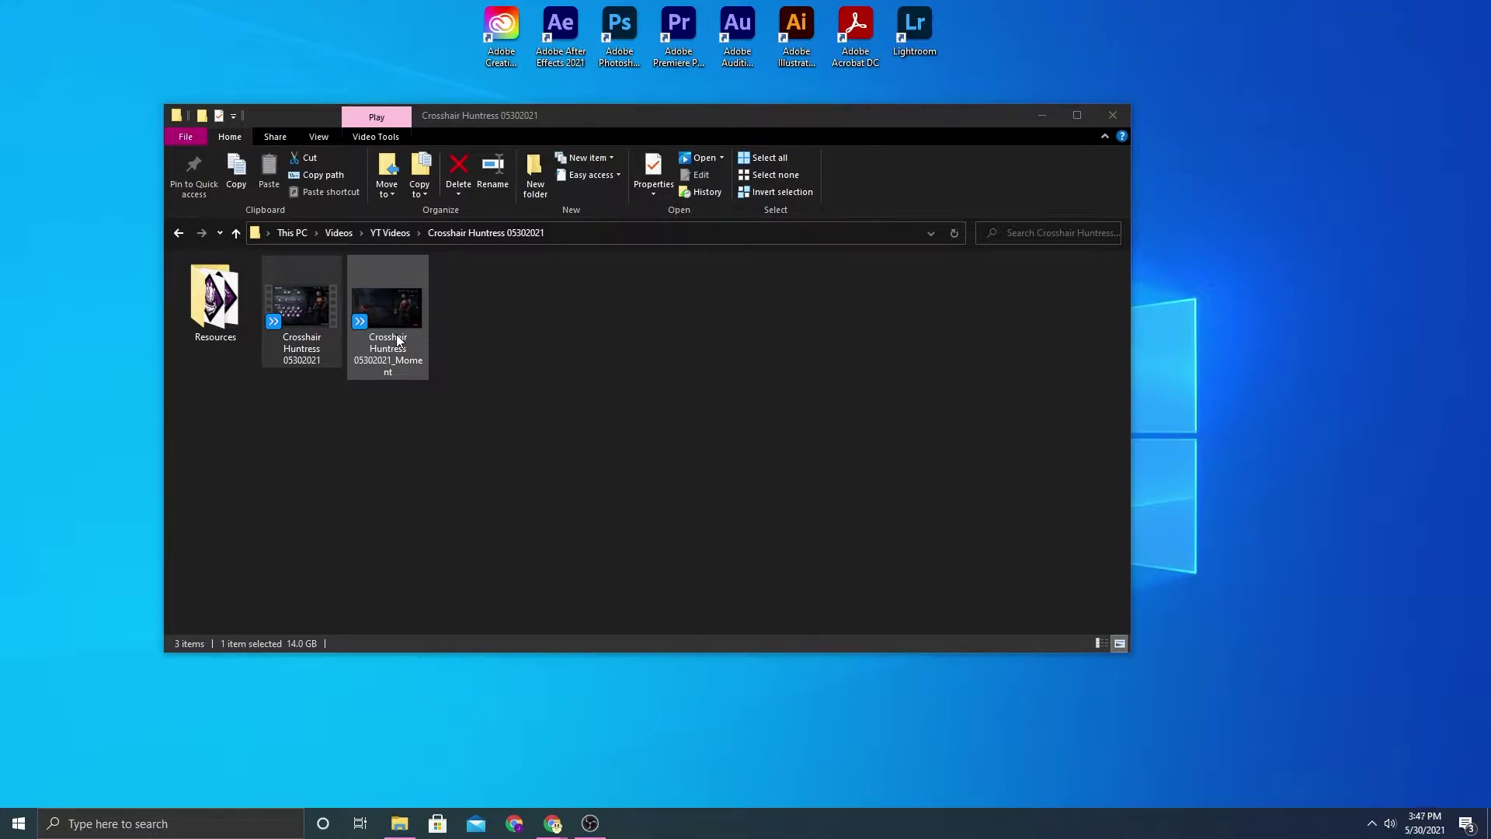
Minimize the Crosshair Huntress folder window to reveal the desktop
{"action": "left_click", "coordinate": [1050, 115]}
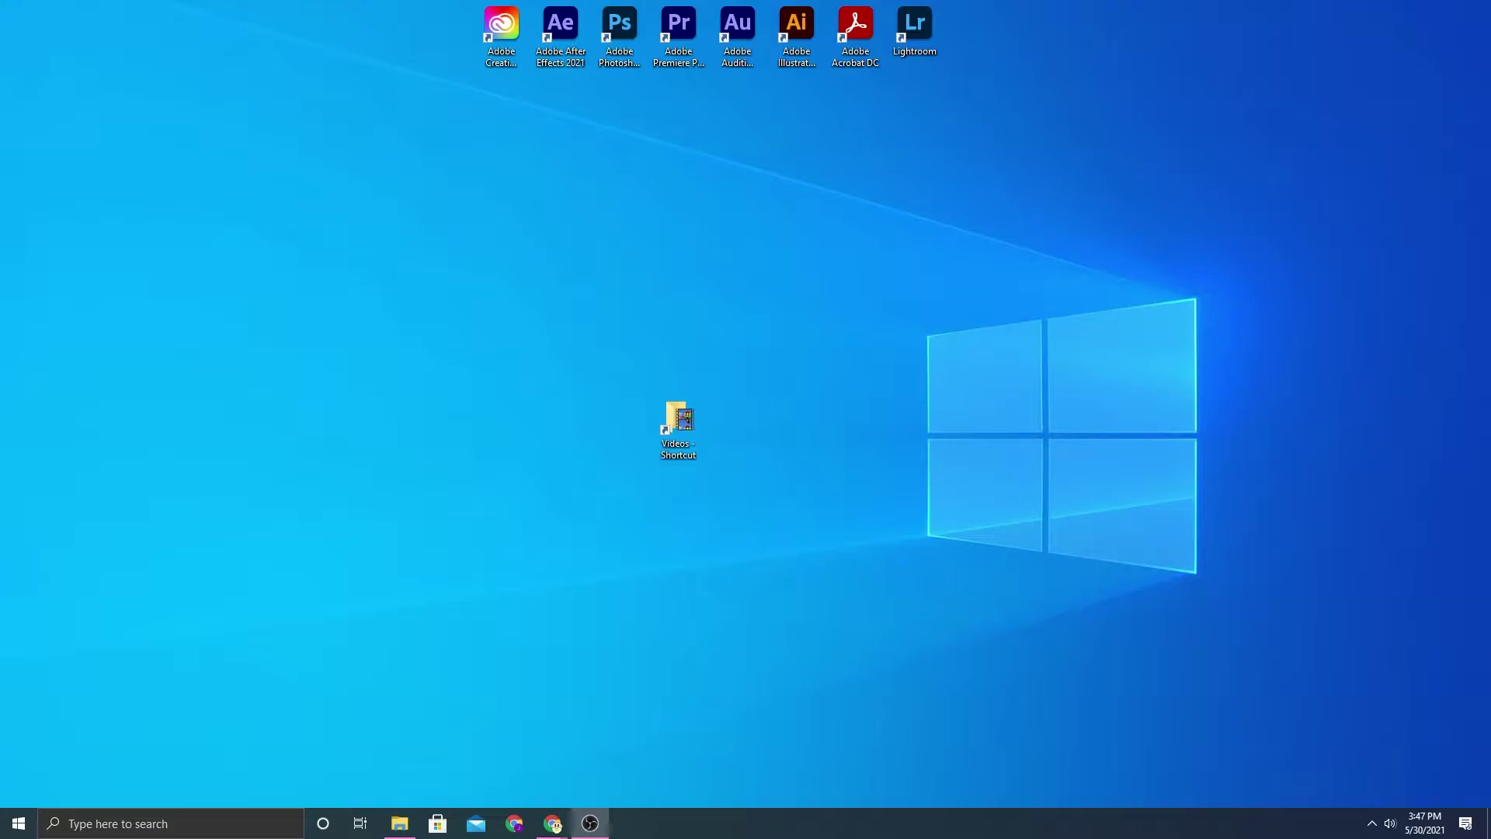
Search Google for 'huntress dbd' in Chrome
{"action": "left_click", "coordinate": [552, 823]}
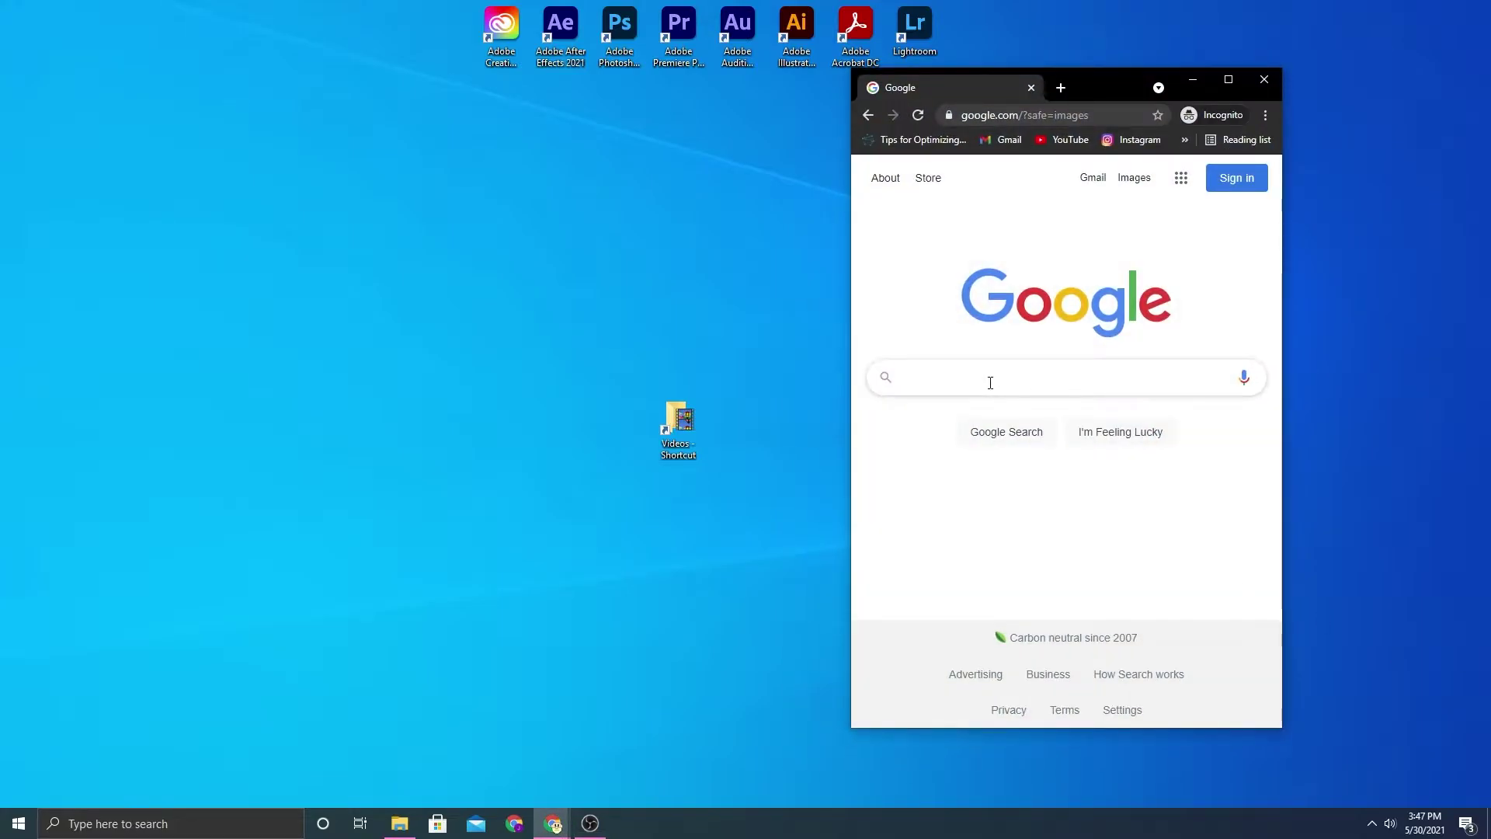
{"action": "type", "text": "huntress dbd"}
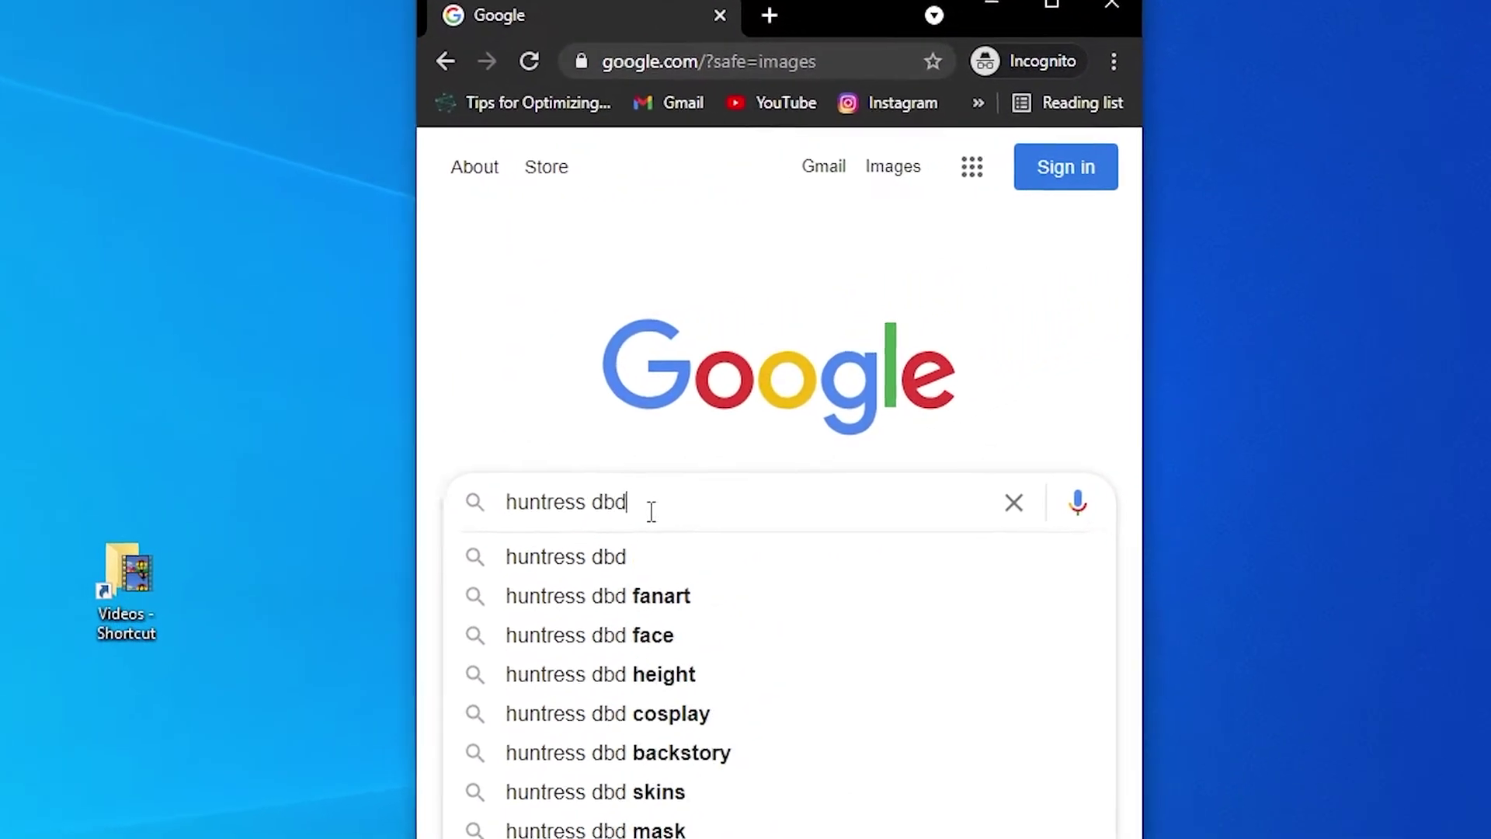
{"action": "key", "text": "Return"}
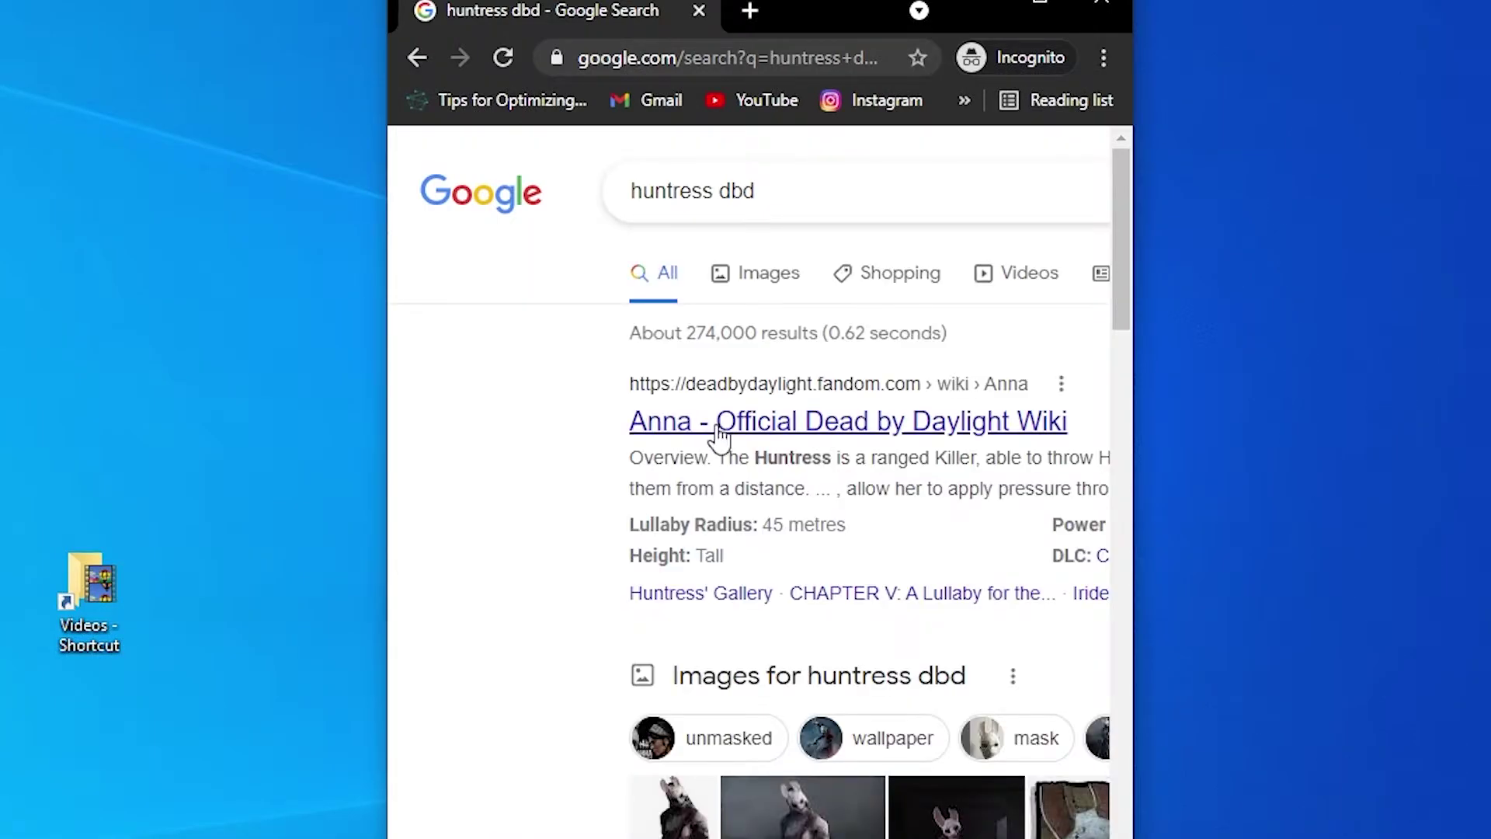
Open the Huntress Dead by Daylight Wiki page and scroll to her add-ons
{"action": "left_click", "coordinate": [722, 423]}
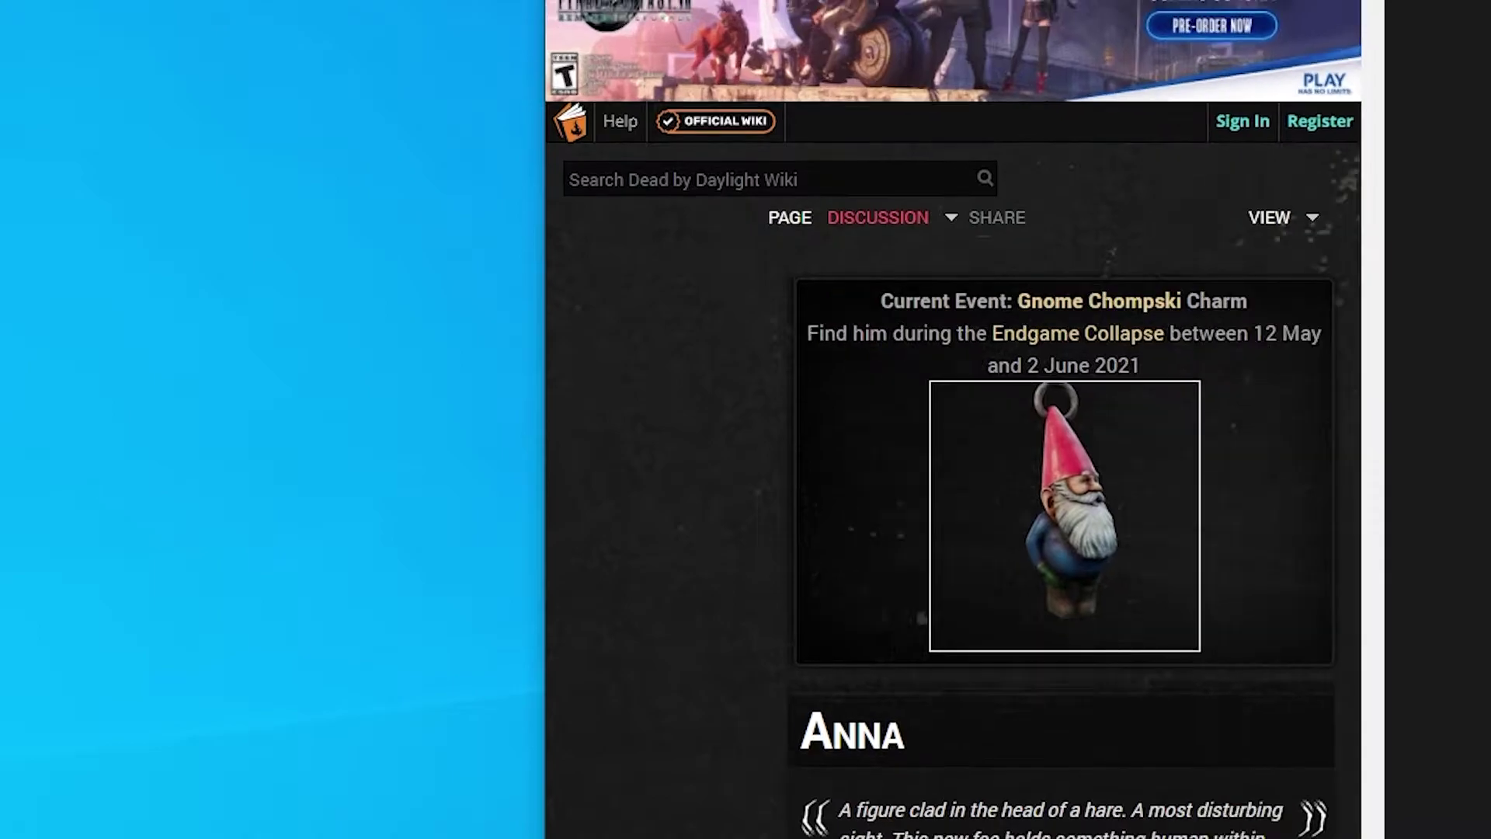
{"action": "scroll", "coordinate": [854, 466], "scroll_direction": "down", "scroll_amount": 5}
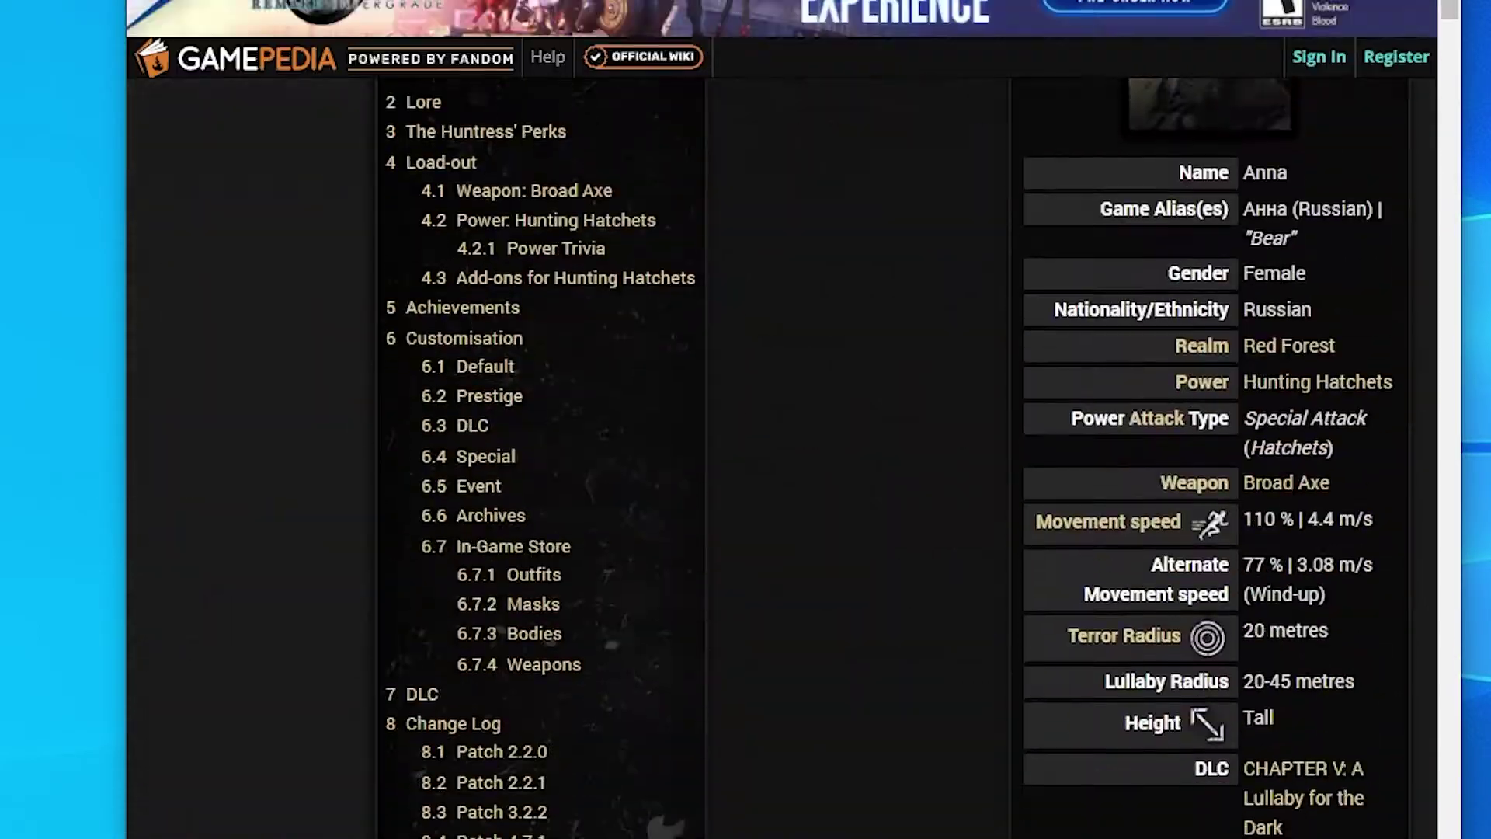
{"action": "scroll", "coordinate": [808, 250], "scroll_direction": "down", "scroll_amount": 15}
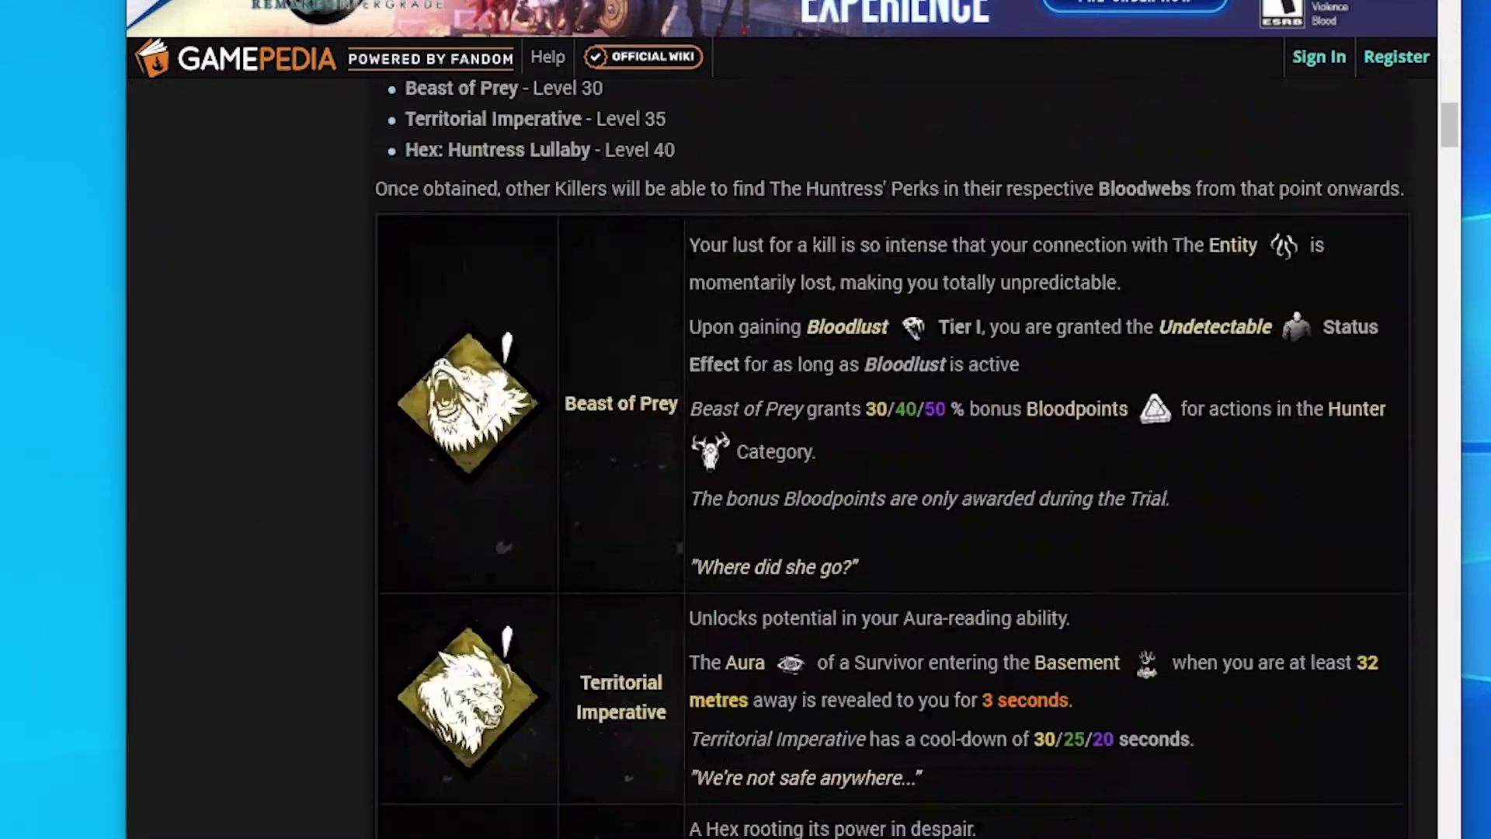
{"action": "scroll", "coordinate": [811, 299], "scroll_direction": "down", "scroll_amount": 15}
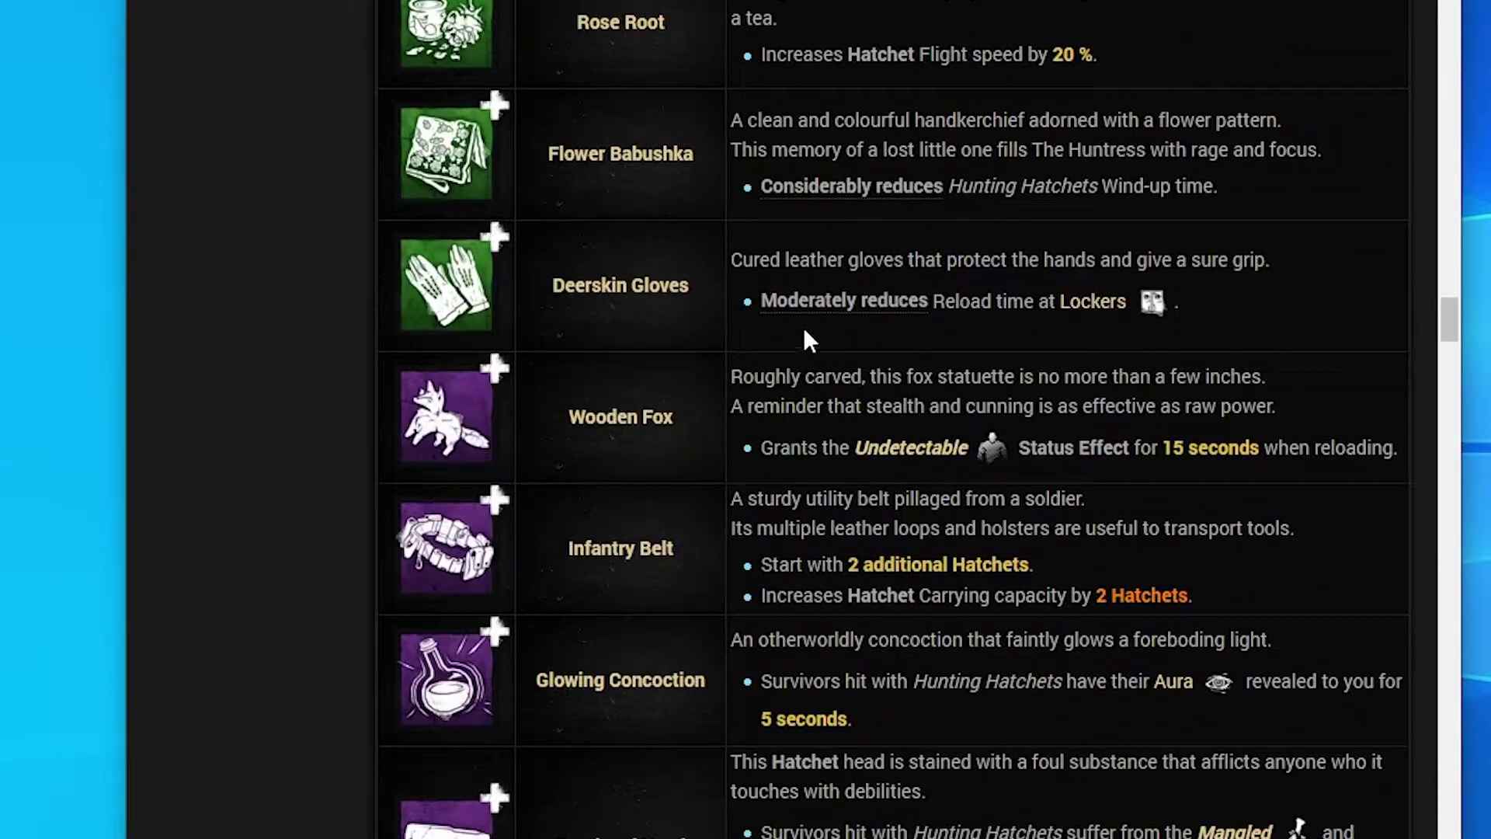
{"action": "scroll", "coordinate": [849, 378], "scroll_direction": "up", "scroll_amount": 5}
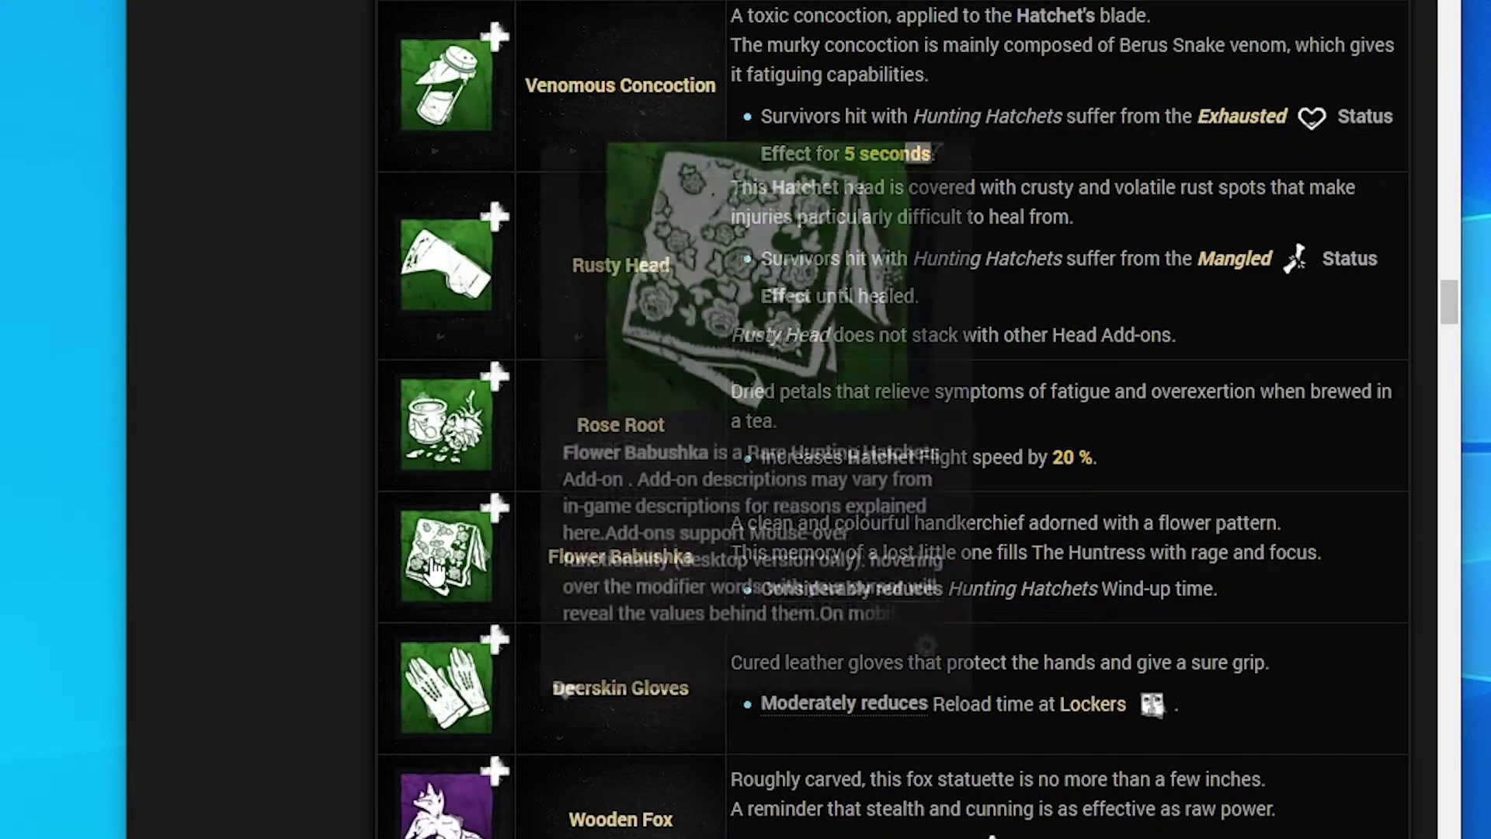
Open the Flower Babushka icon's file page and choose to save the image
{"action": "left_click", "coordinate": [463, 584]}
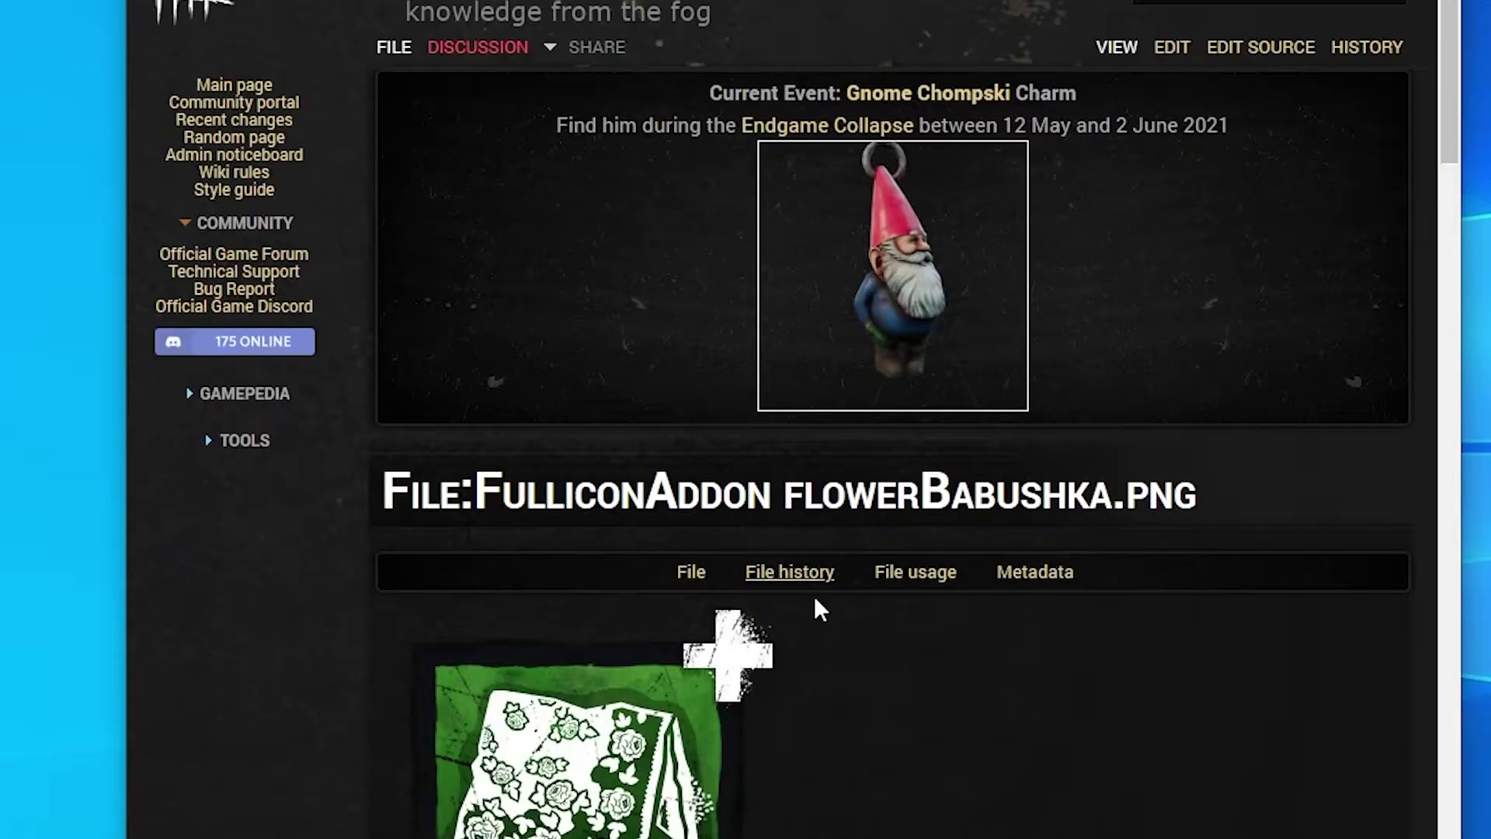
{"action": "scroll", "coordinate": [932, 629], "scroll_direction": "down", "scroll_amount": 1}
{"action": "scroll", "coordinate": [977, 645], "scroll_direction": "down", "scroll_amount": 5}
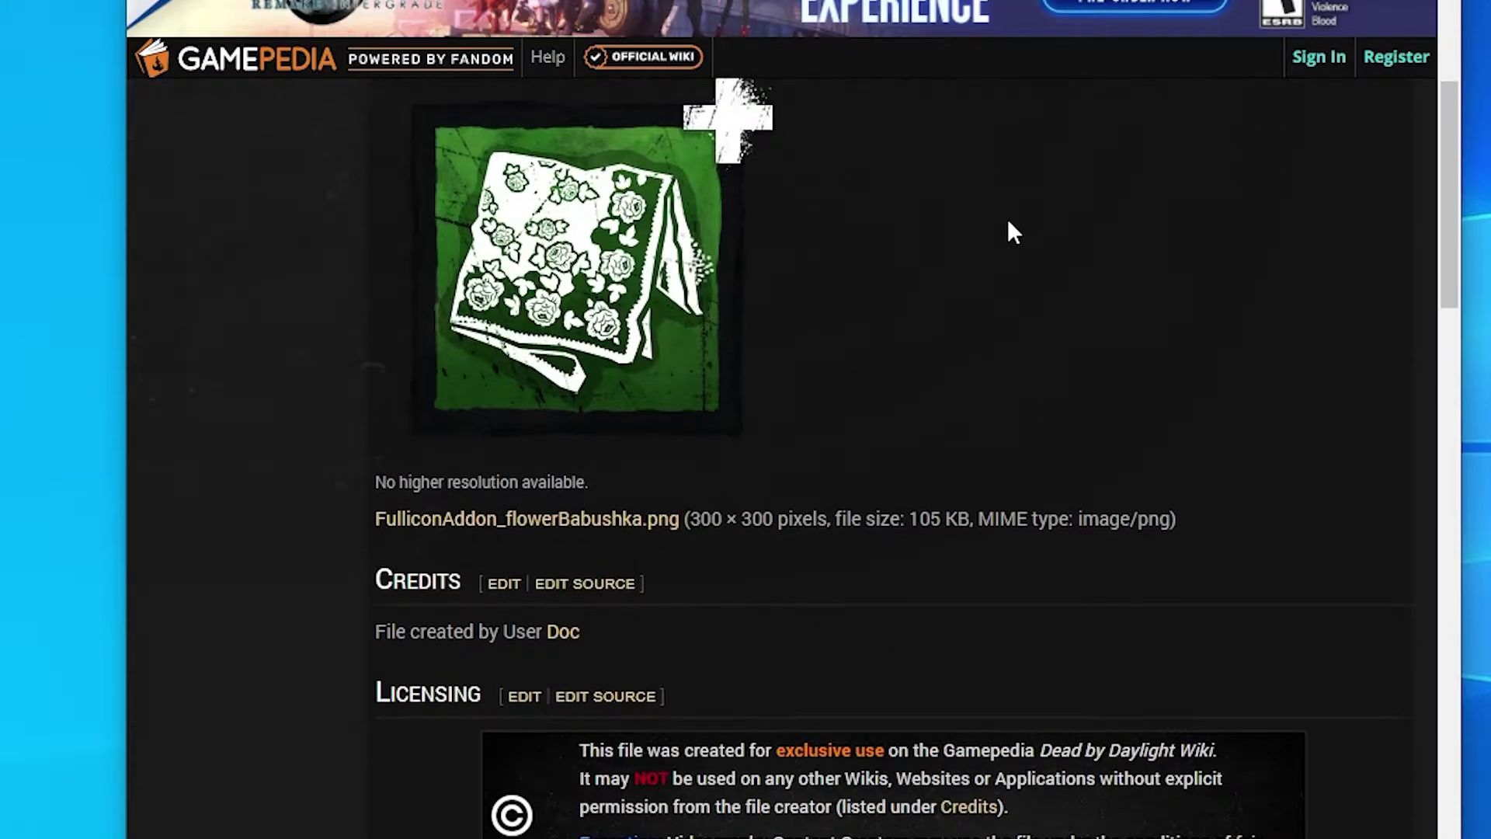
{"action": "scroll", "coordinate": [992, 264], "scroll_direction": "up", "scroll_amount": 4}
{"action": "right_click", "coordinate": [605, 499]}
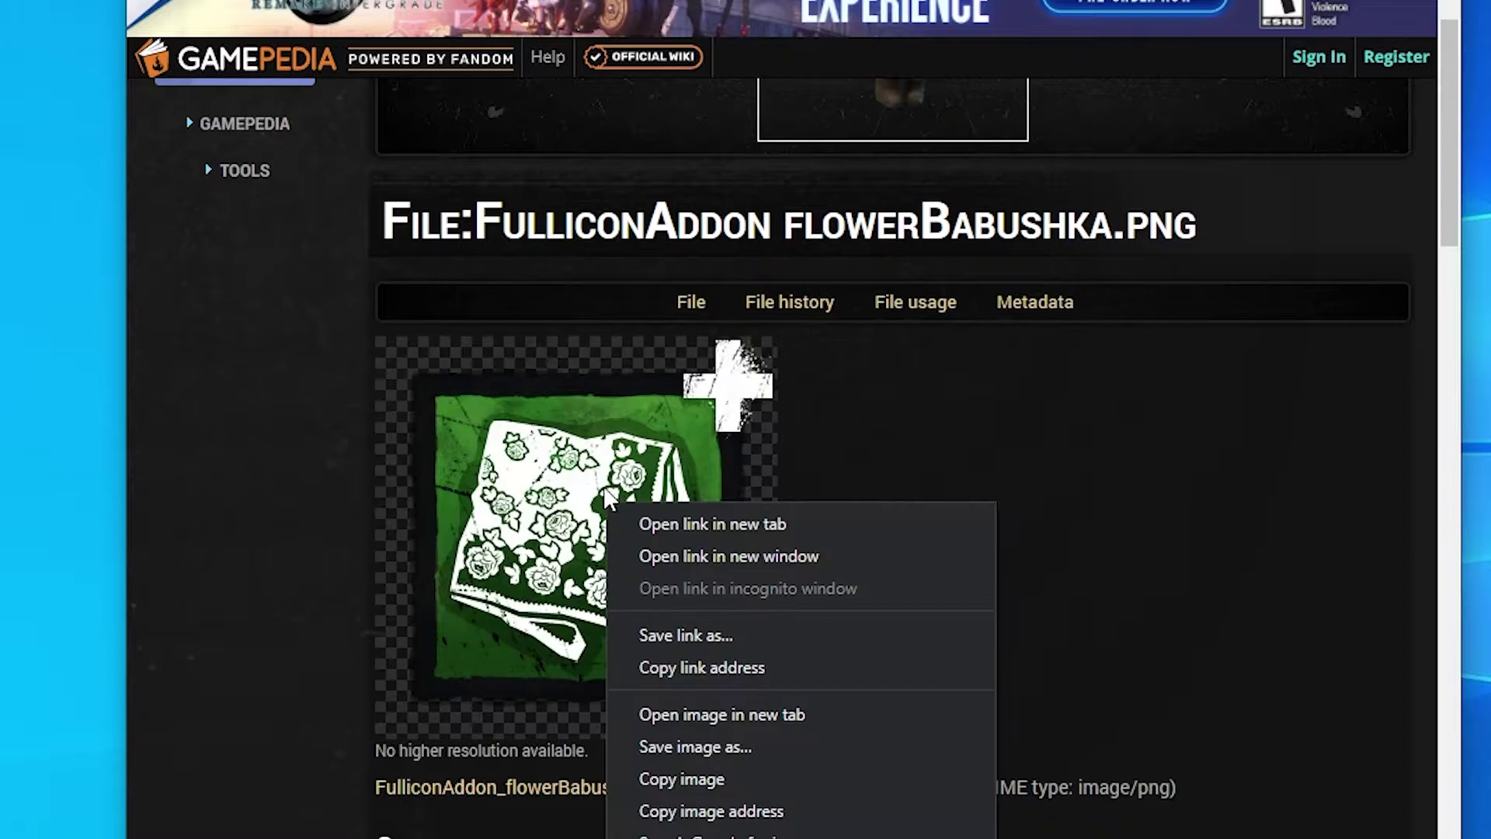
{"action": "left_click", "coordinate": [691, 746]}
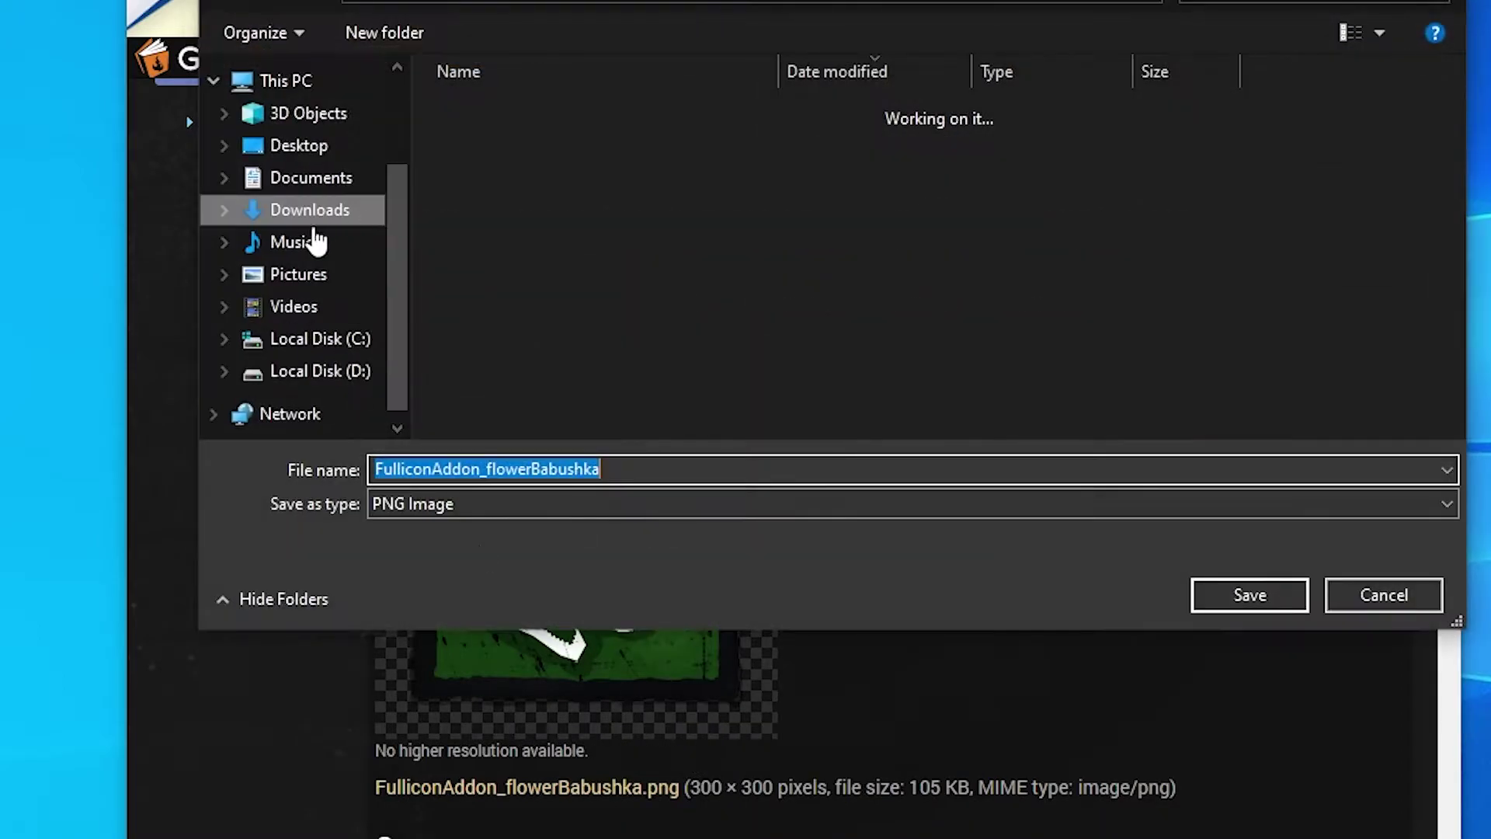
Save it as 'Flower Babushka' in YT Videos > Crosshair Huntress 05302021 > Resources
{"action": "left_click", "coordinate": [293, 306]}
{"action": "double_click", "coordinate": [626, 156]}
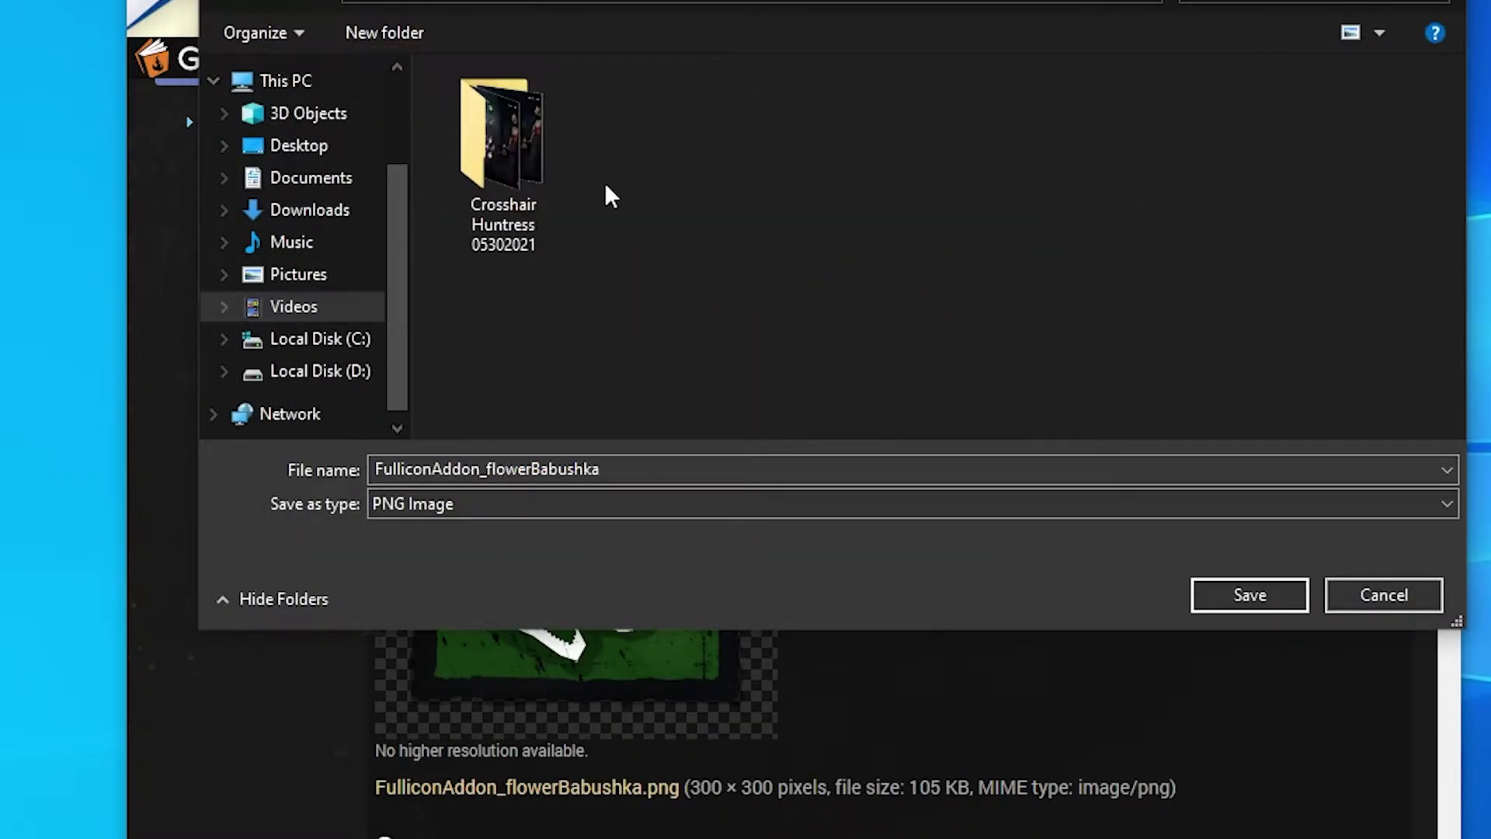
{"action": "double_click", "coordinate": [507, 132]}
{"action": "double_click", "coordinate": [501, 132]}
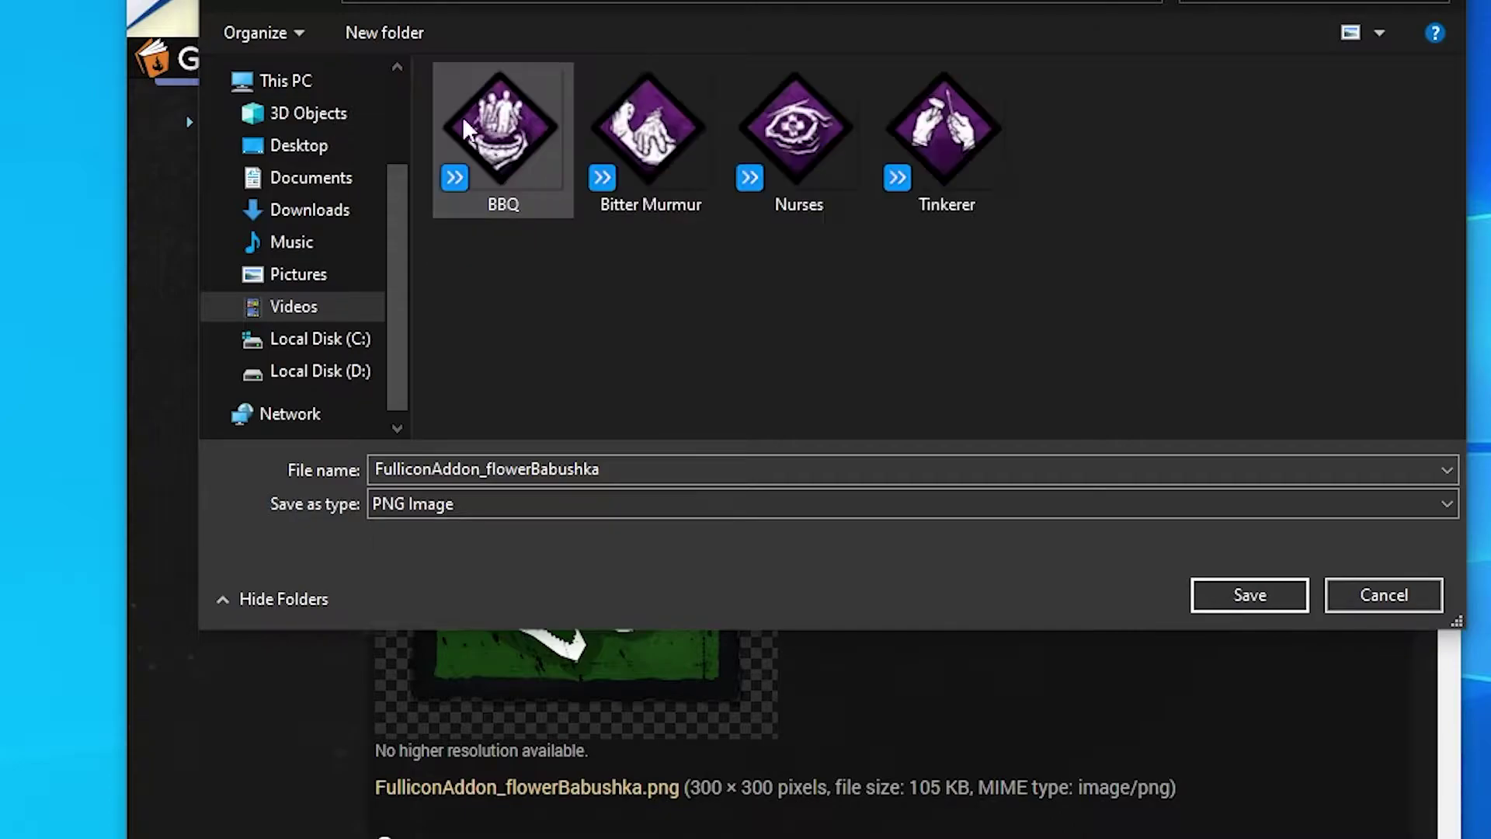
{"action": "left_click", "coordinate": [643, 475]}
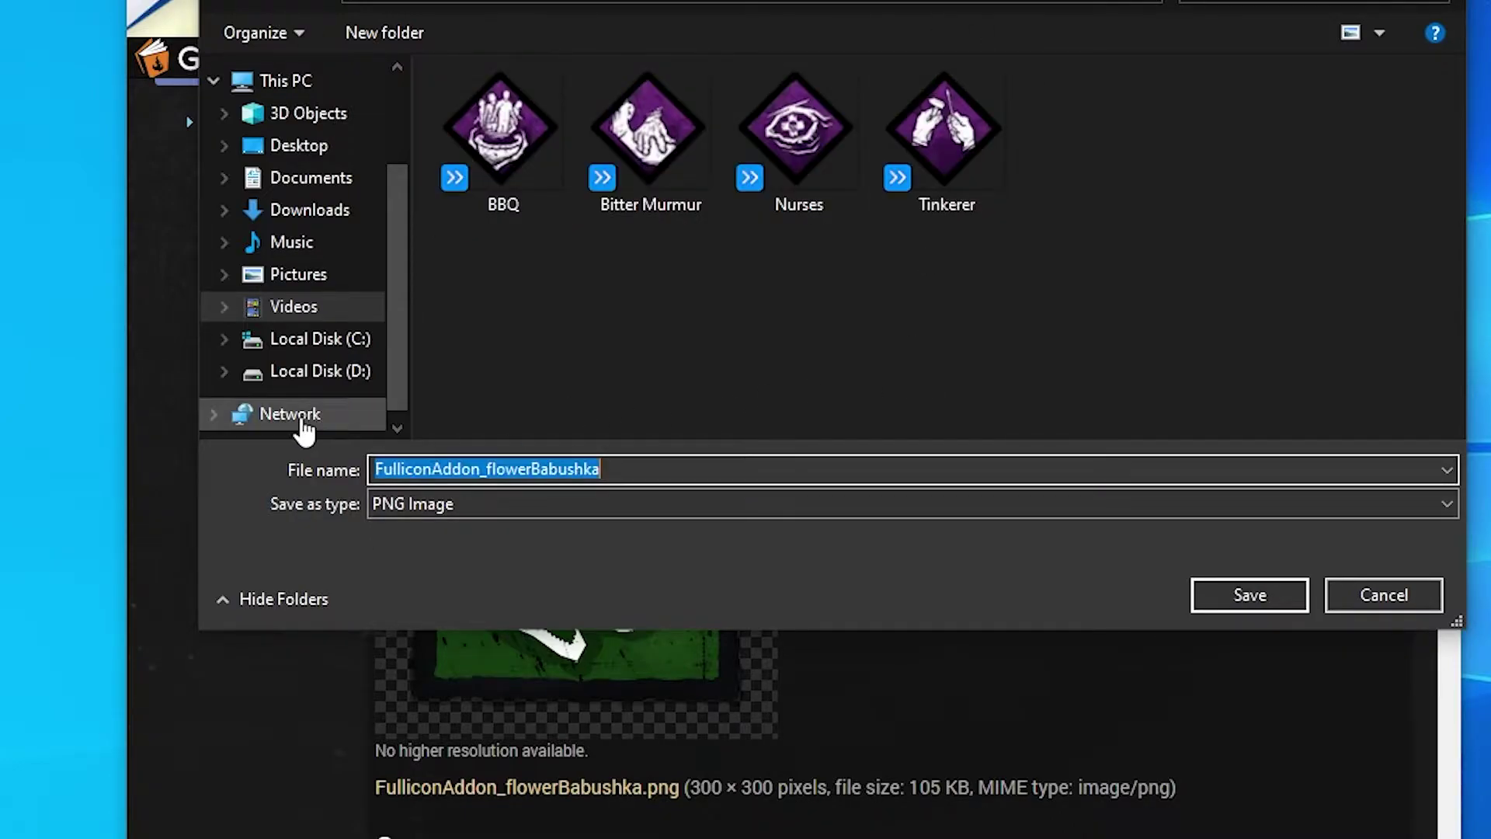
{"action": "type", "text": "Flower "}
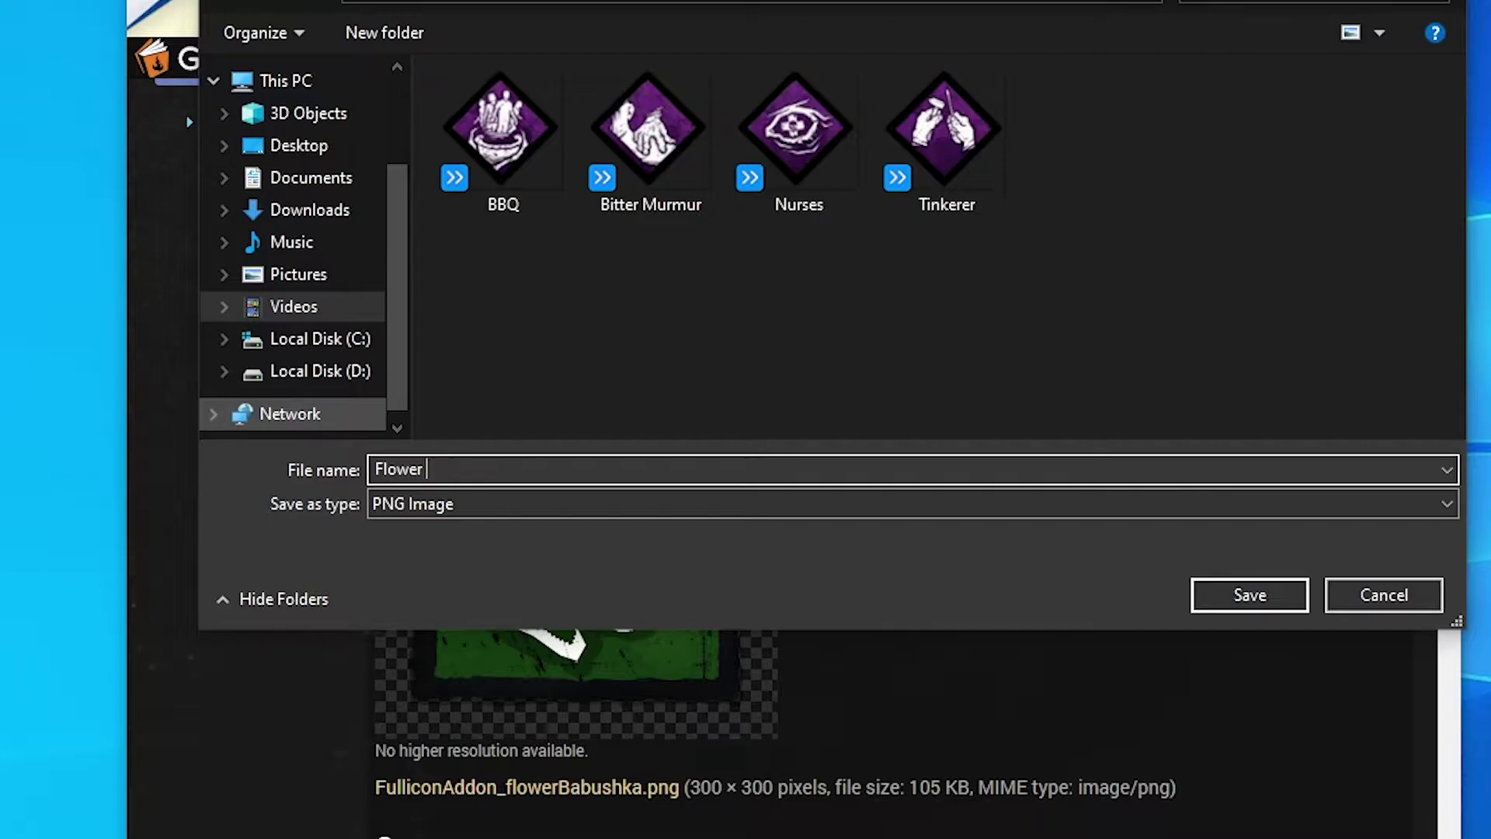
{"action": "type", "text": "Babushka"}
{"action": "key", "text": "Return"}
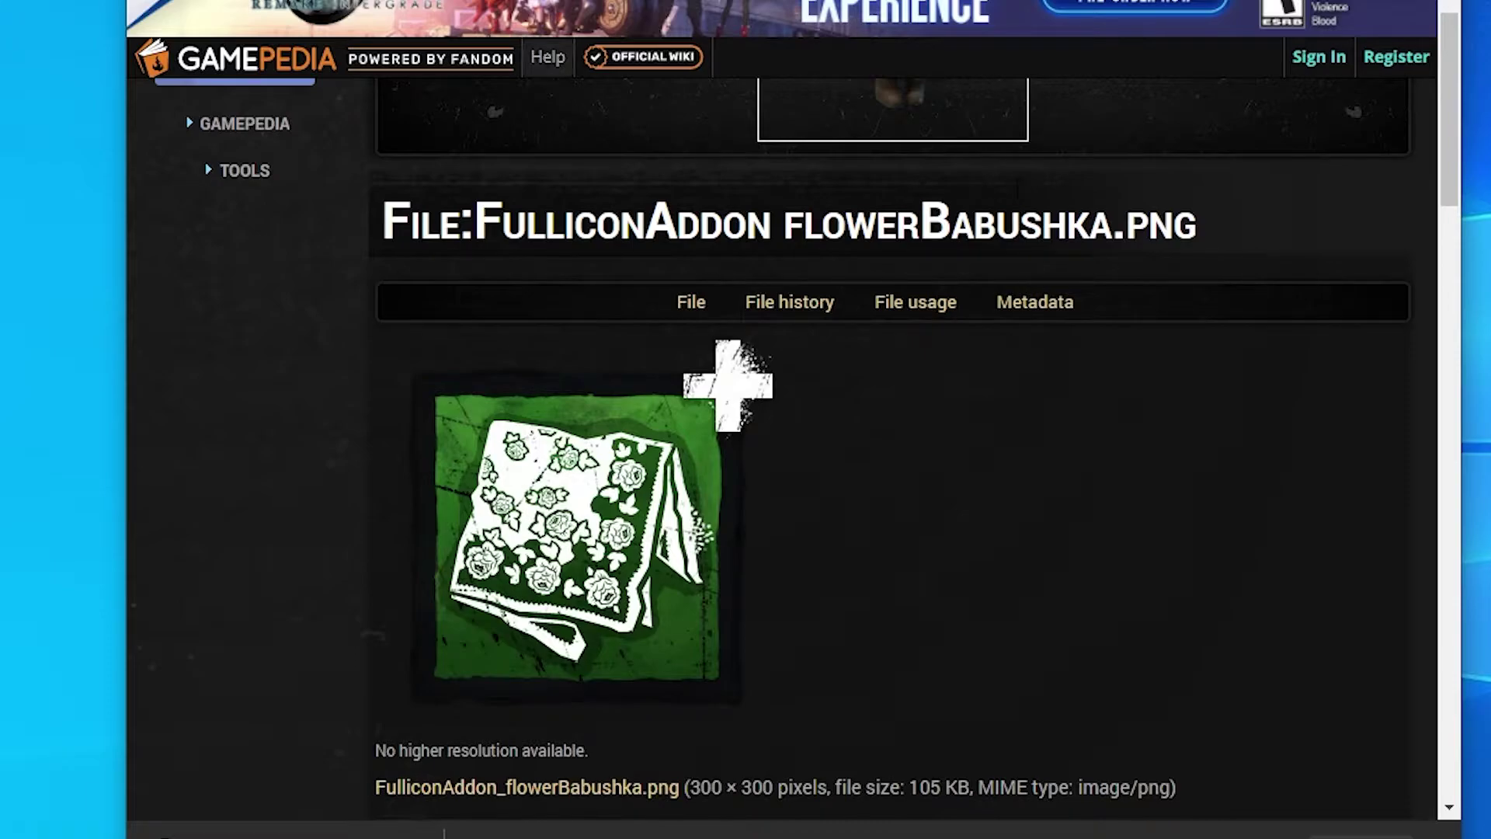
Save the Rose Root add-on icon as 'Rose Root'
{"action": "key", "text": "alt+Left"}
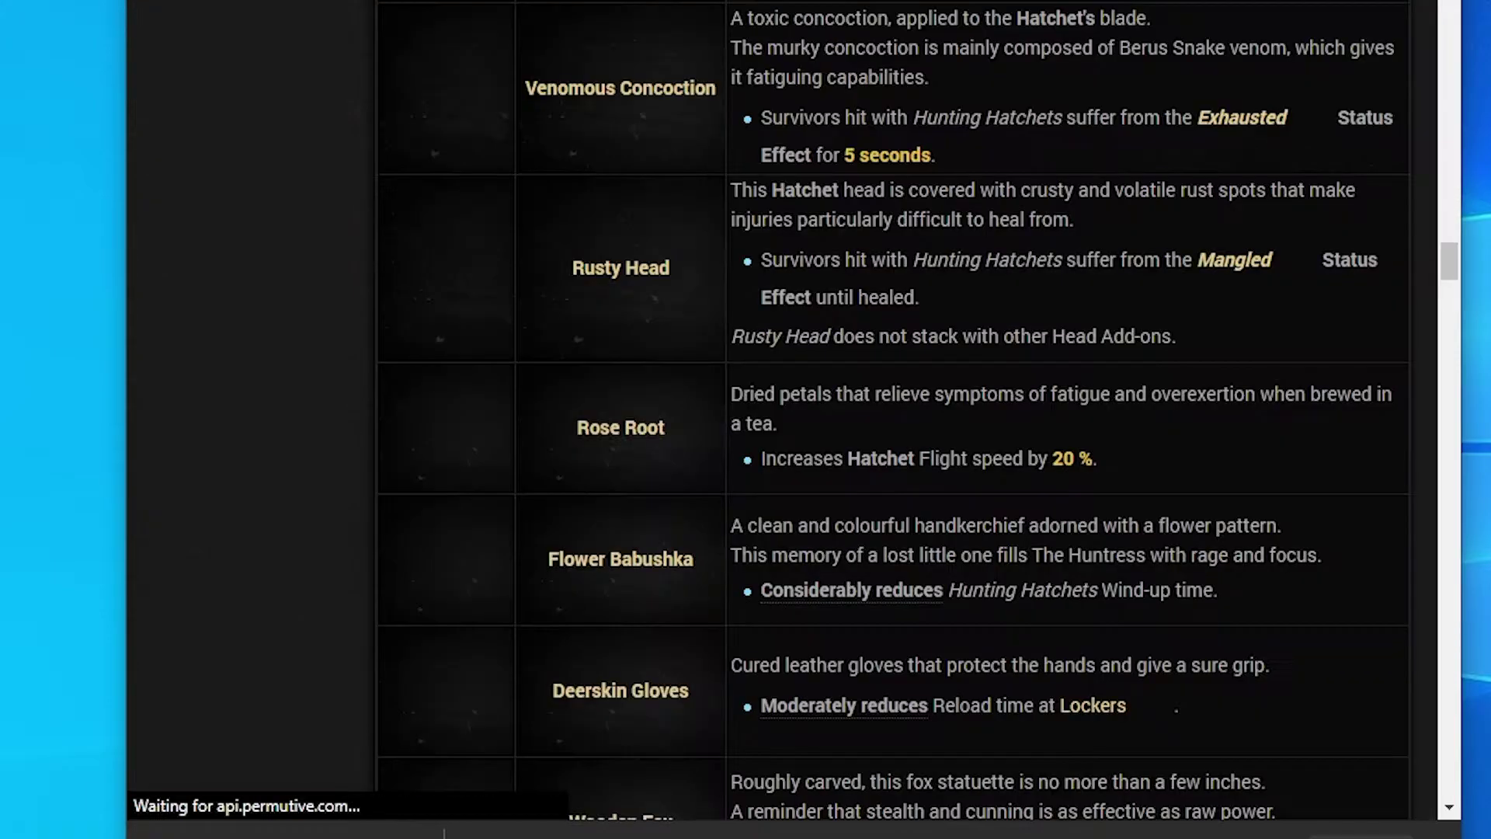
{"action": "left_click", "coordinate": [454, 422]}
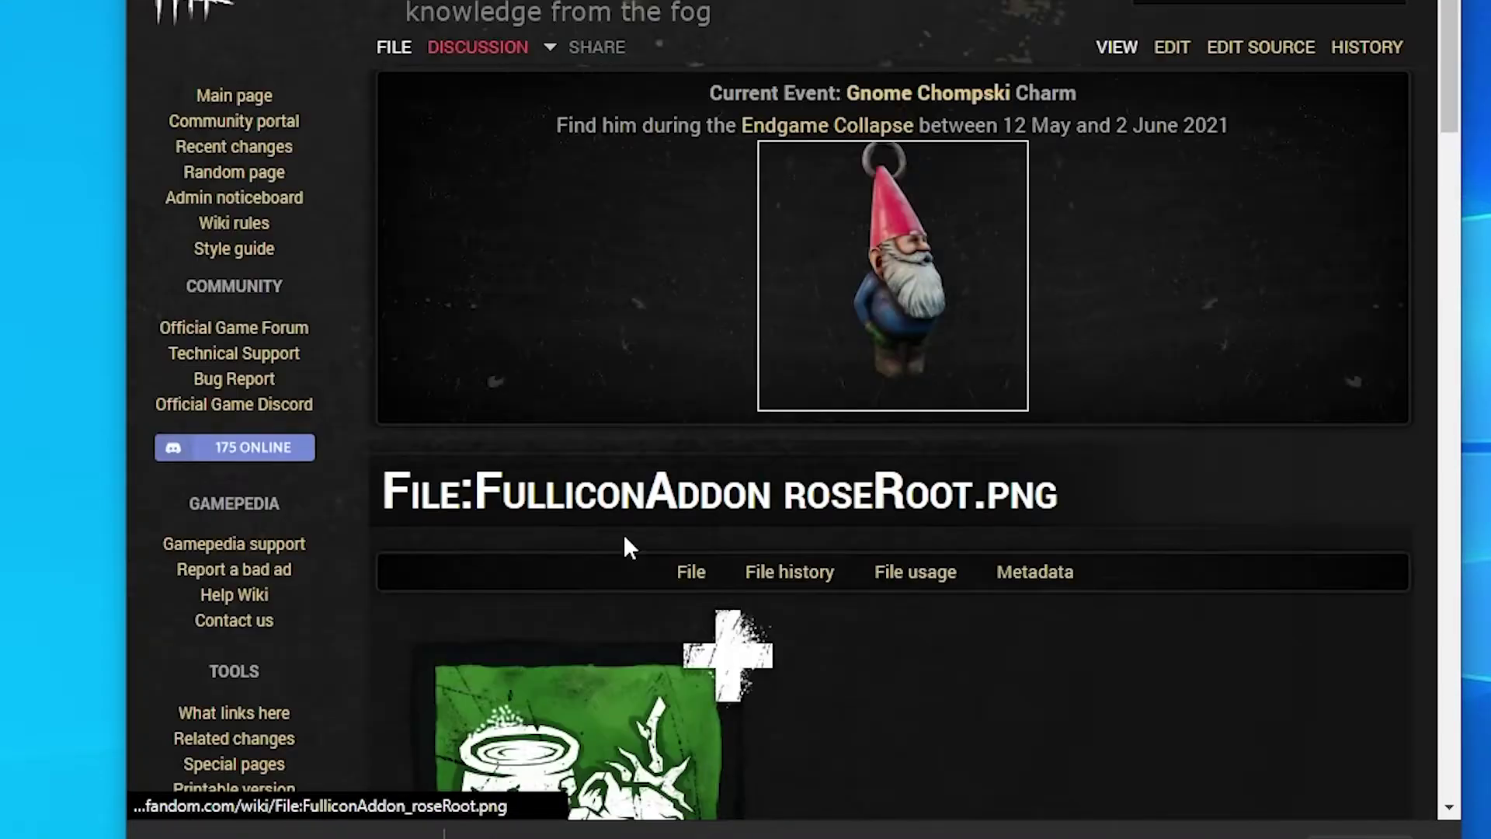
{"action": "scroll", "coordinate": [668, 326], "scroll_direction": "down", "scroll_amount": 5}
{"action": "right_click", "coordinate": [645, 264]}
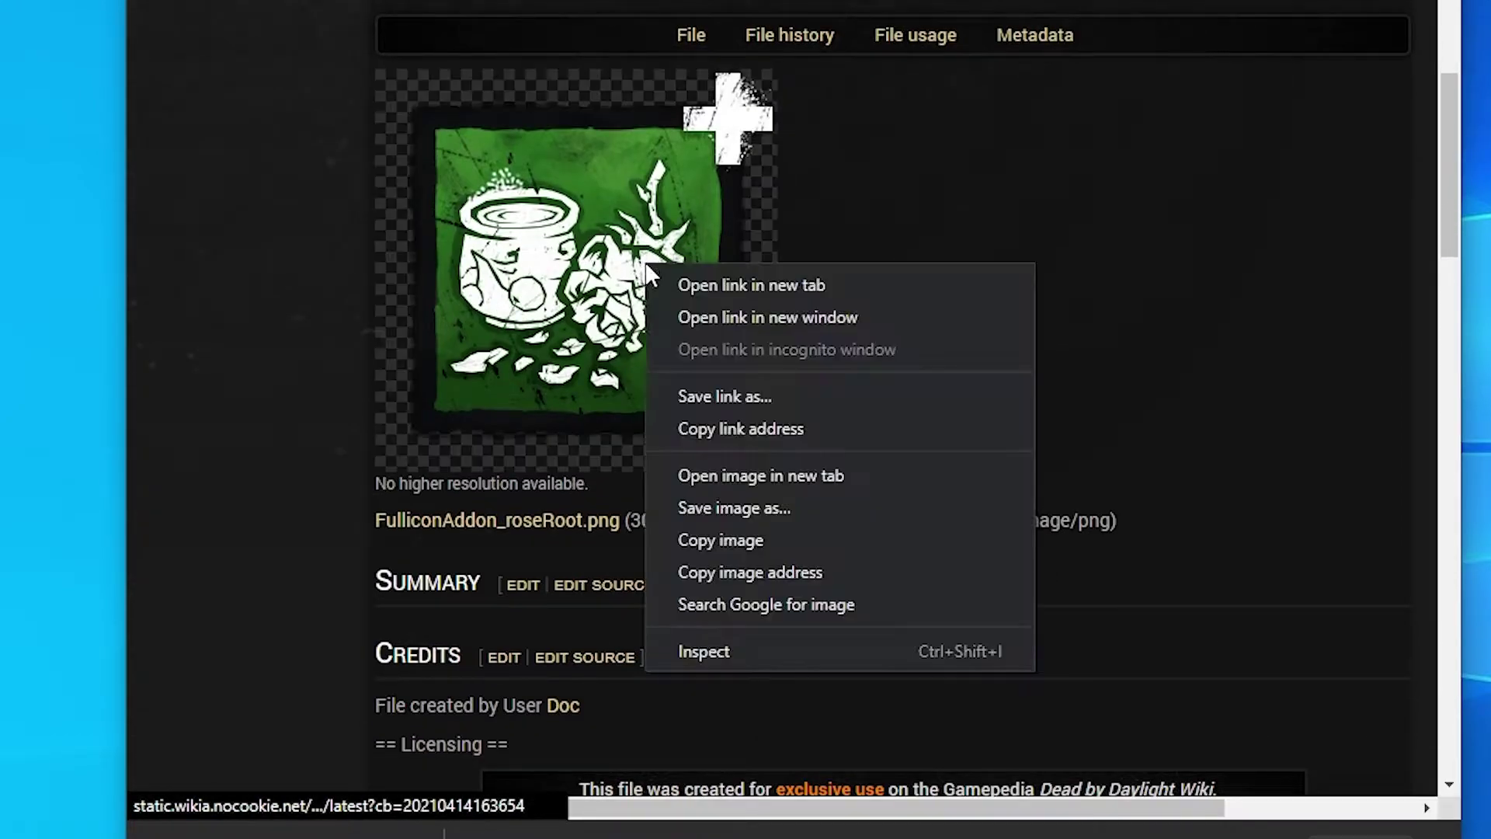
{"action": "left_click", "coordinate": [732, 509]}
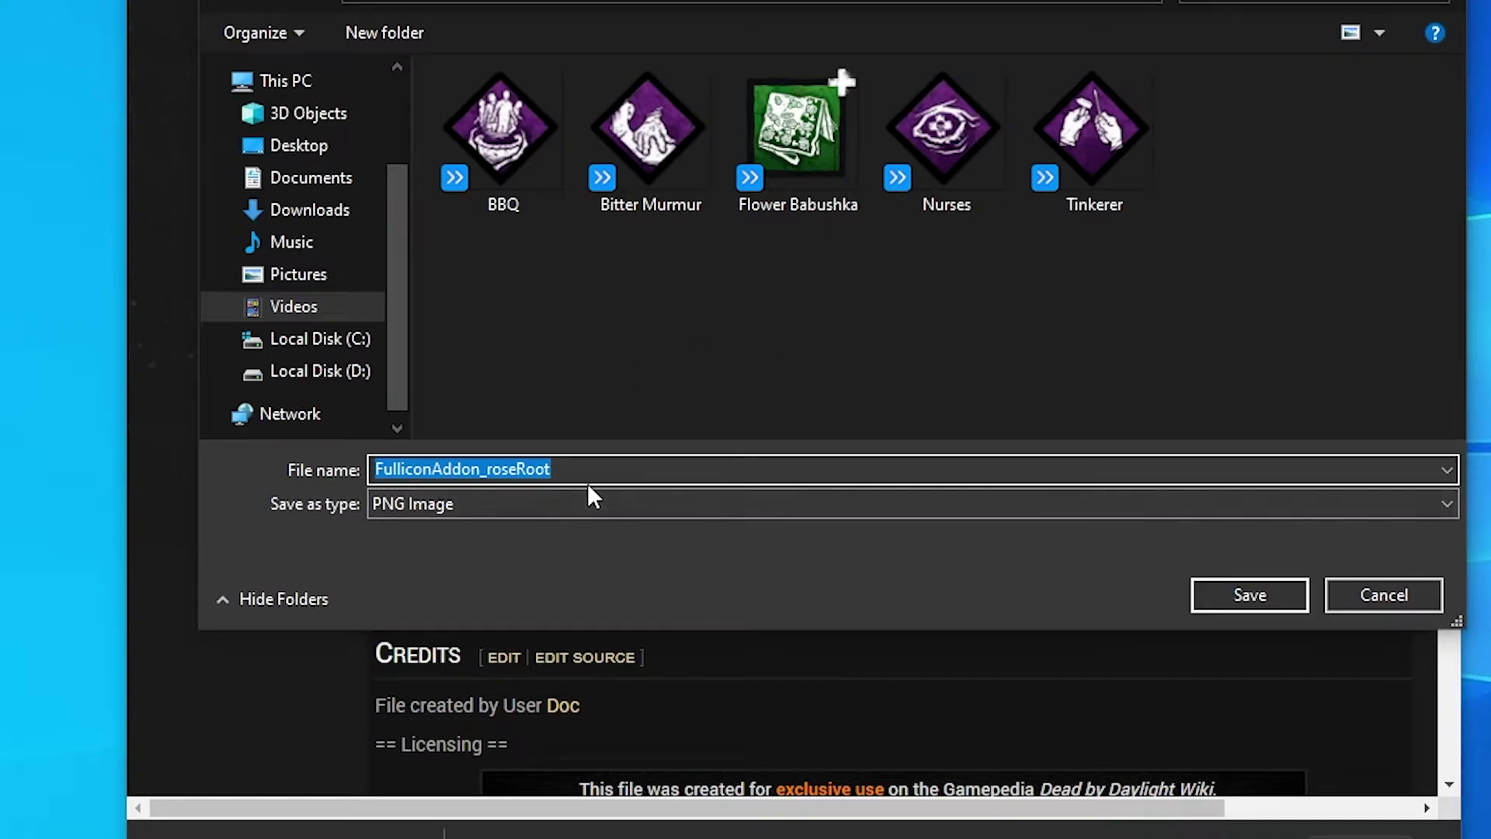
{"action": "type", "text": "Rose Root"}
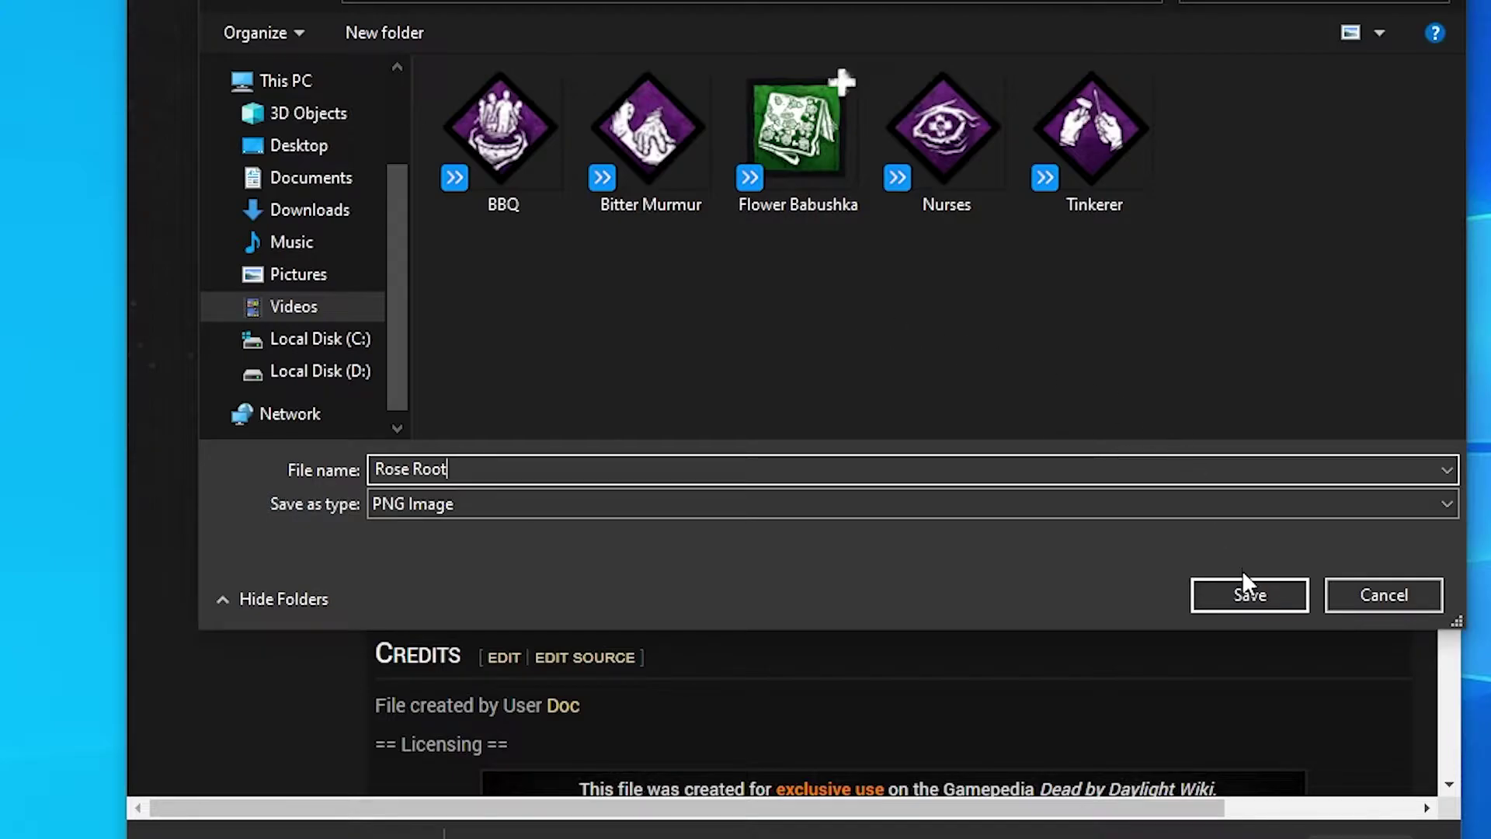
{"action": "left_click", "coordinate": [1246, 593]}
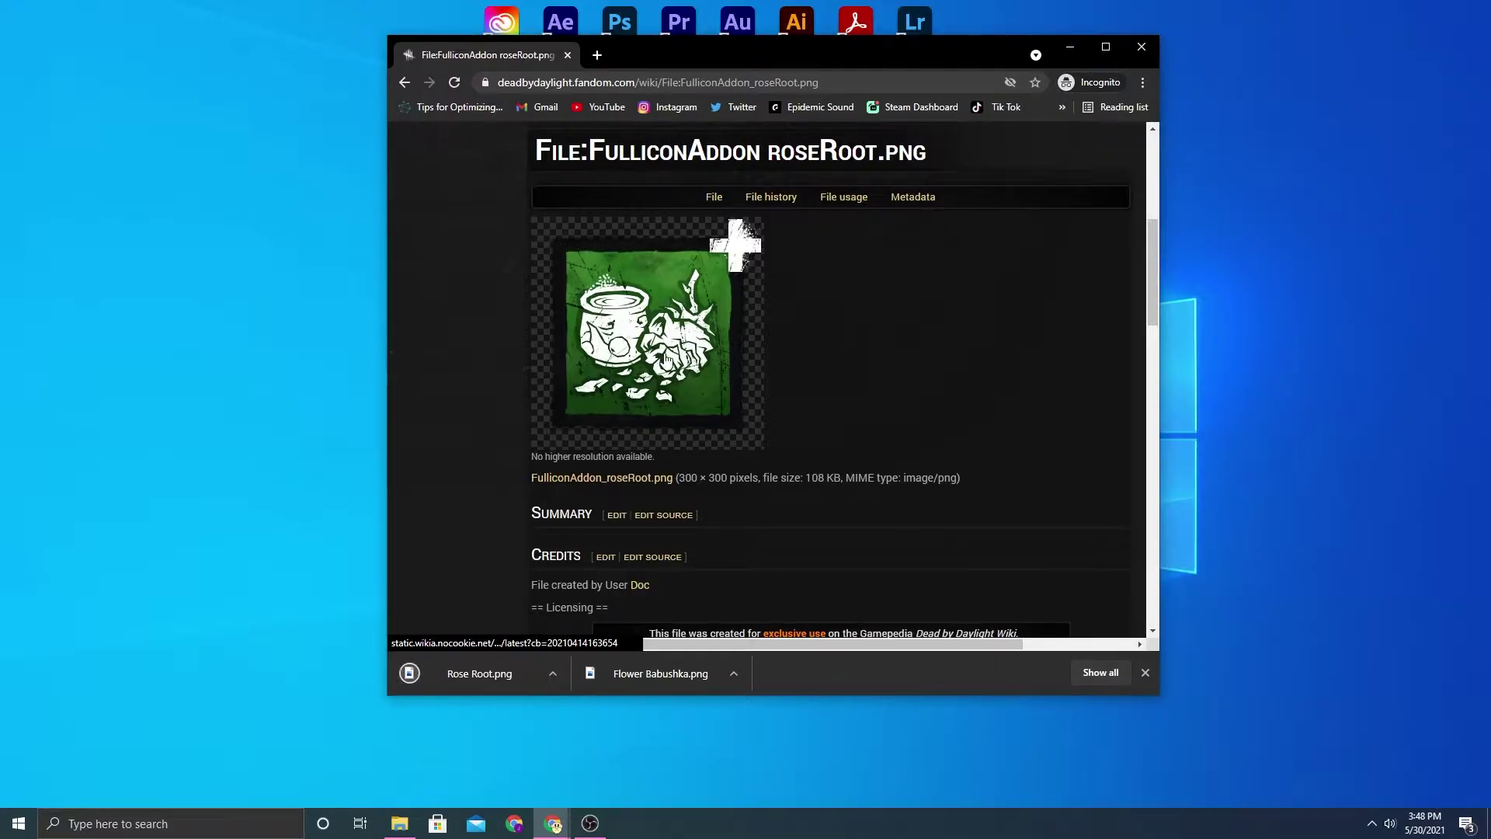
Close the Chrome window
{"action": "left_click", "coordinate": [1143, 47]}
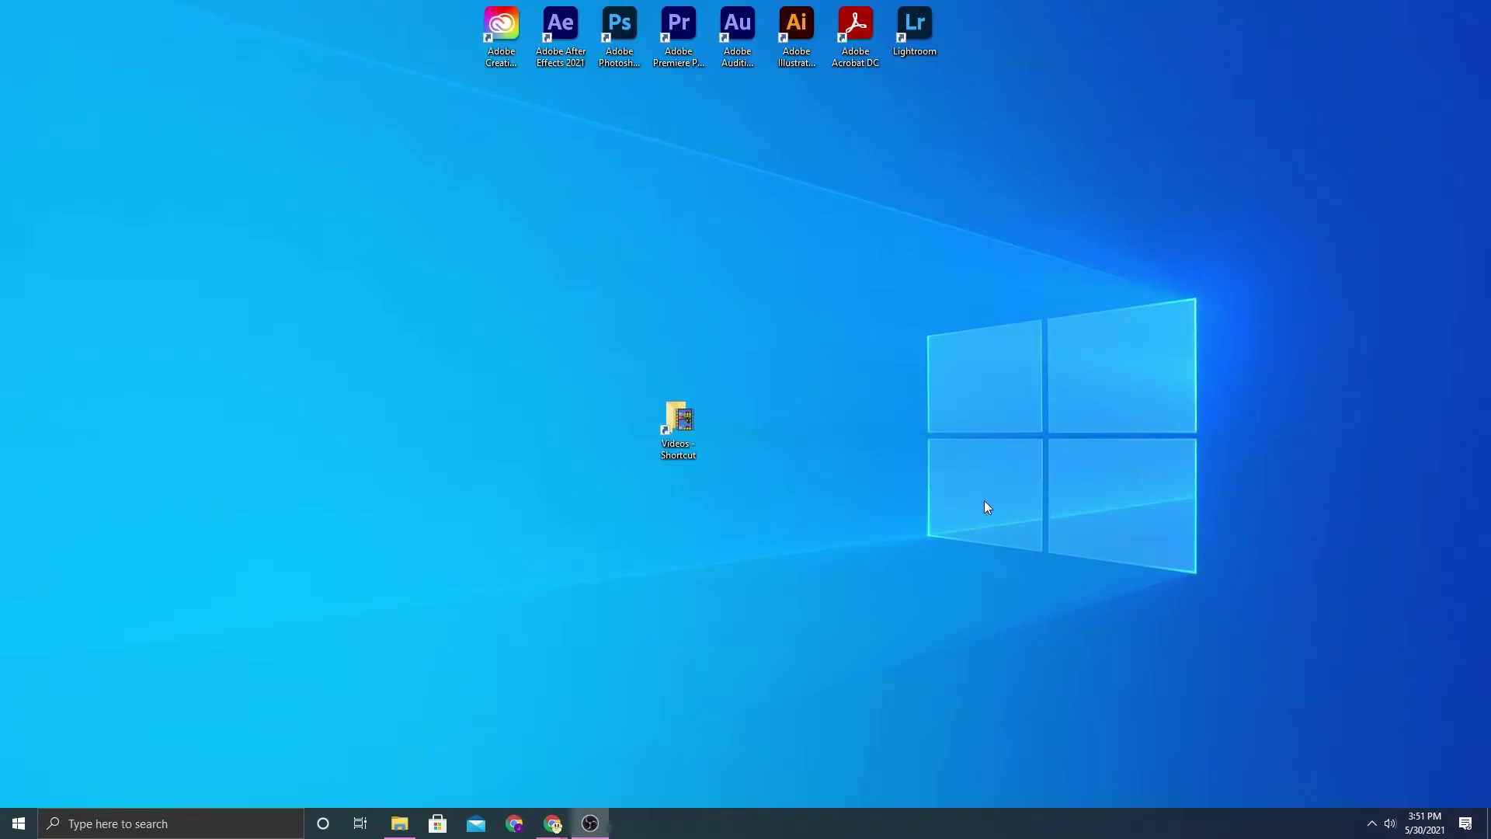
Launch Photoshop 2021 and create a 1280 x 720 px document from the recent preset
{"action": "left_click", "coordinate": [619, 31]}
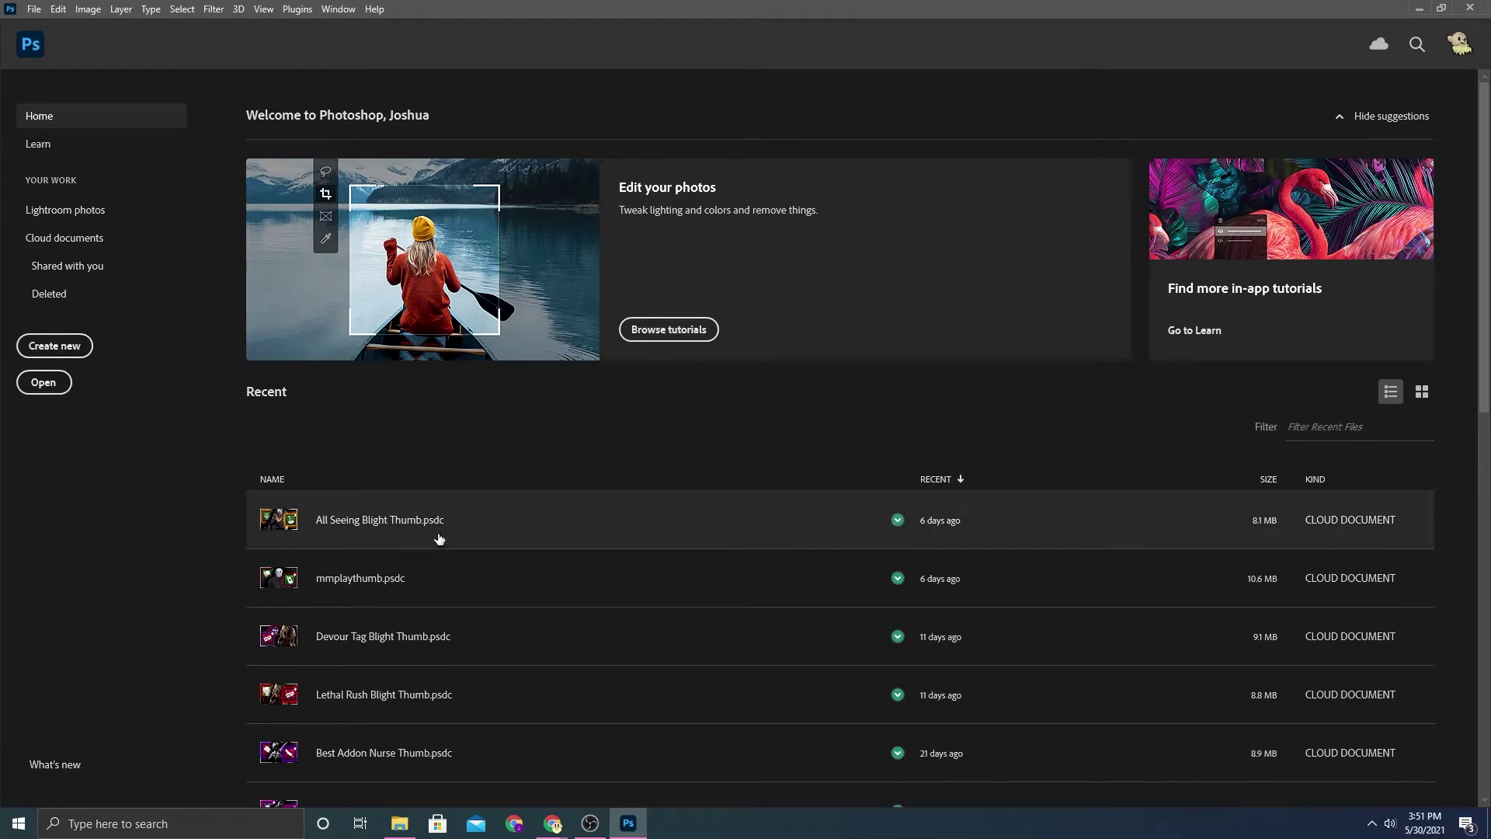
{"action": "left_click", "coordinate": [53, 346]}
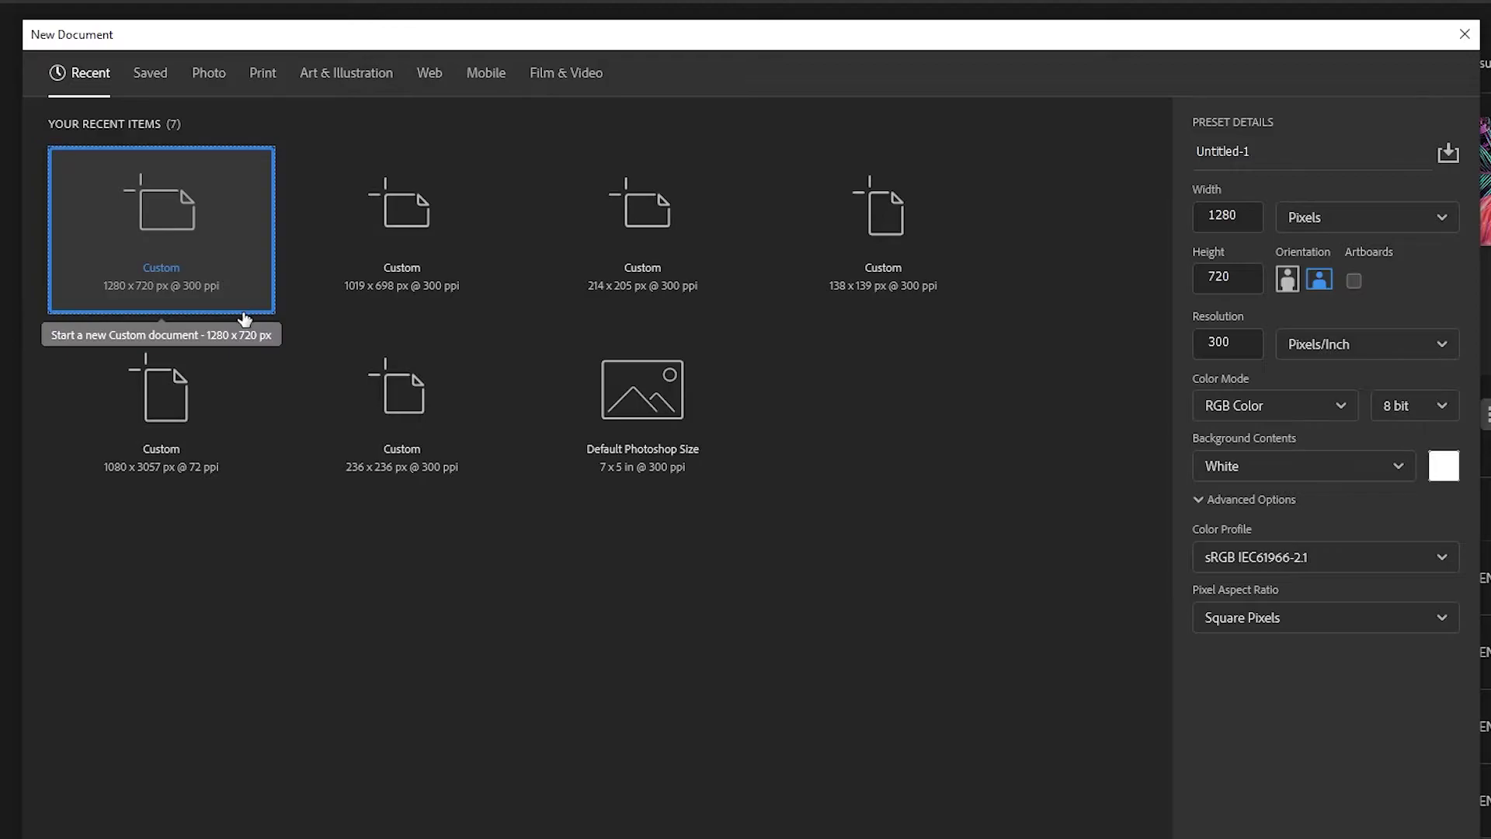
{"action": "double_click", "coordinate": [189, 278]}
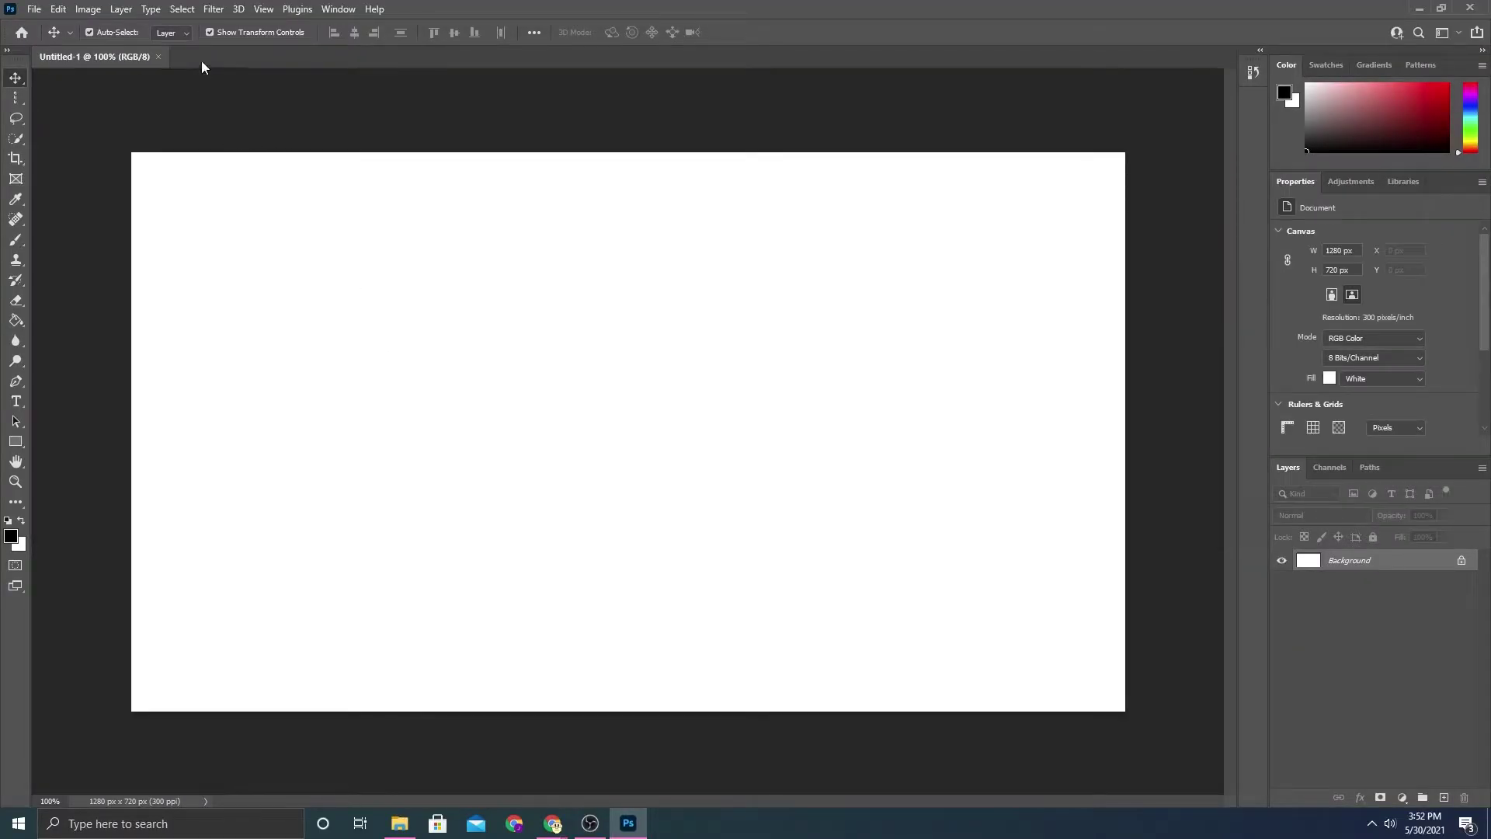
Add a second 1280 x 720 px document, Untitled-2, then return to Untitled-1
{"action": "right_click", "coordinate": [201, 68]}
{"action": "left_click", "coordinate": [292, 146]}
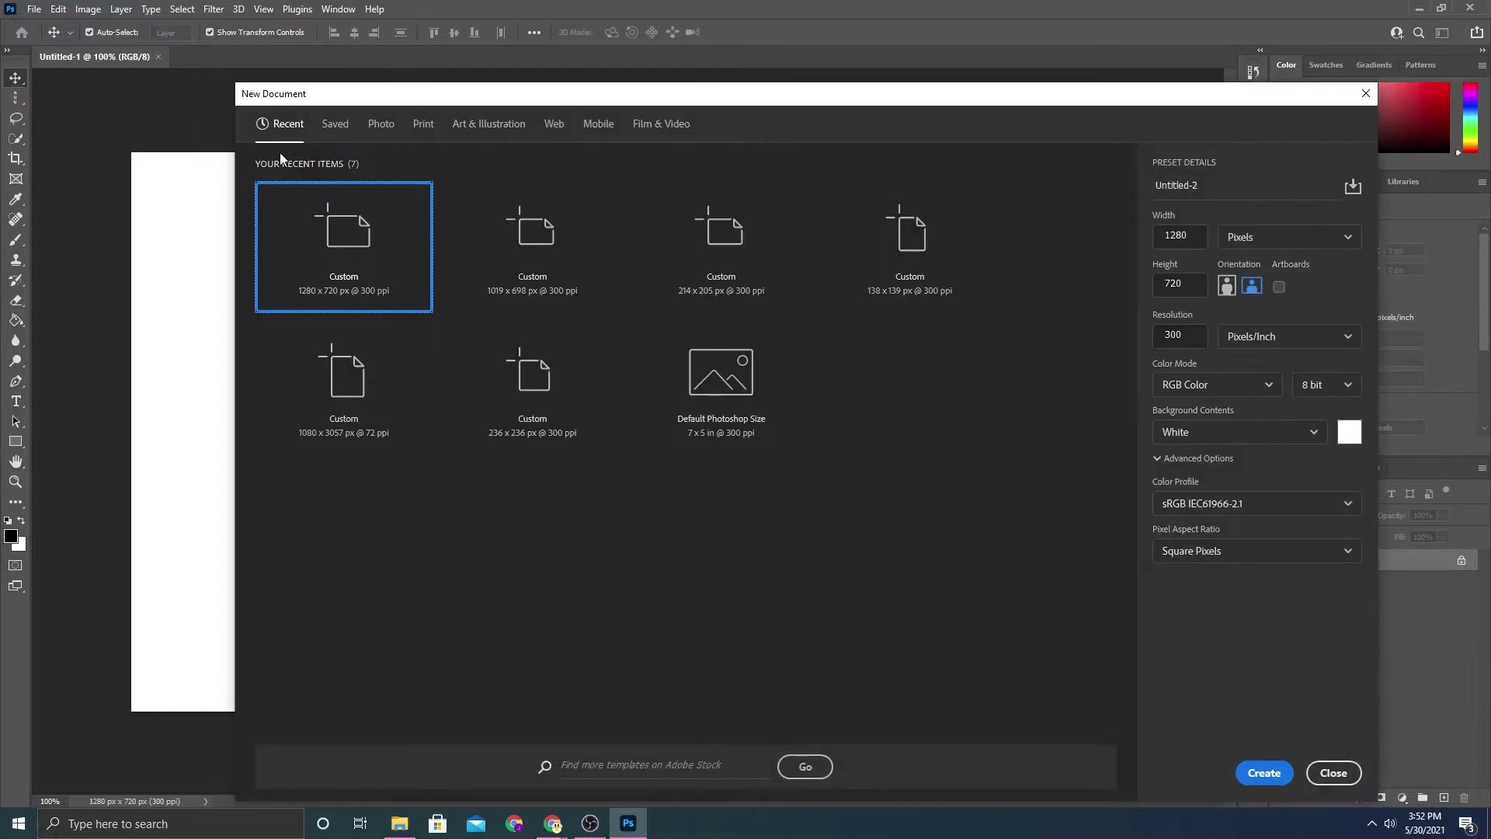
{"action": "double_click", "coordinate": [365, 278]}
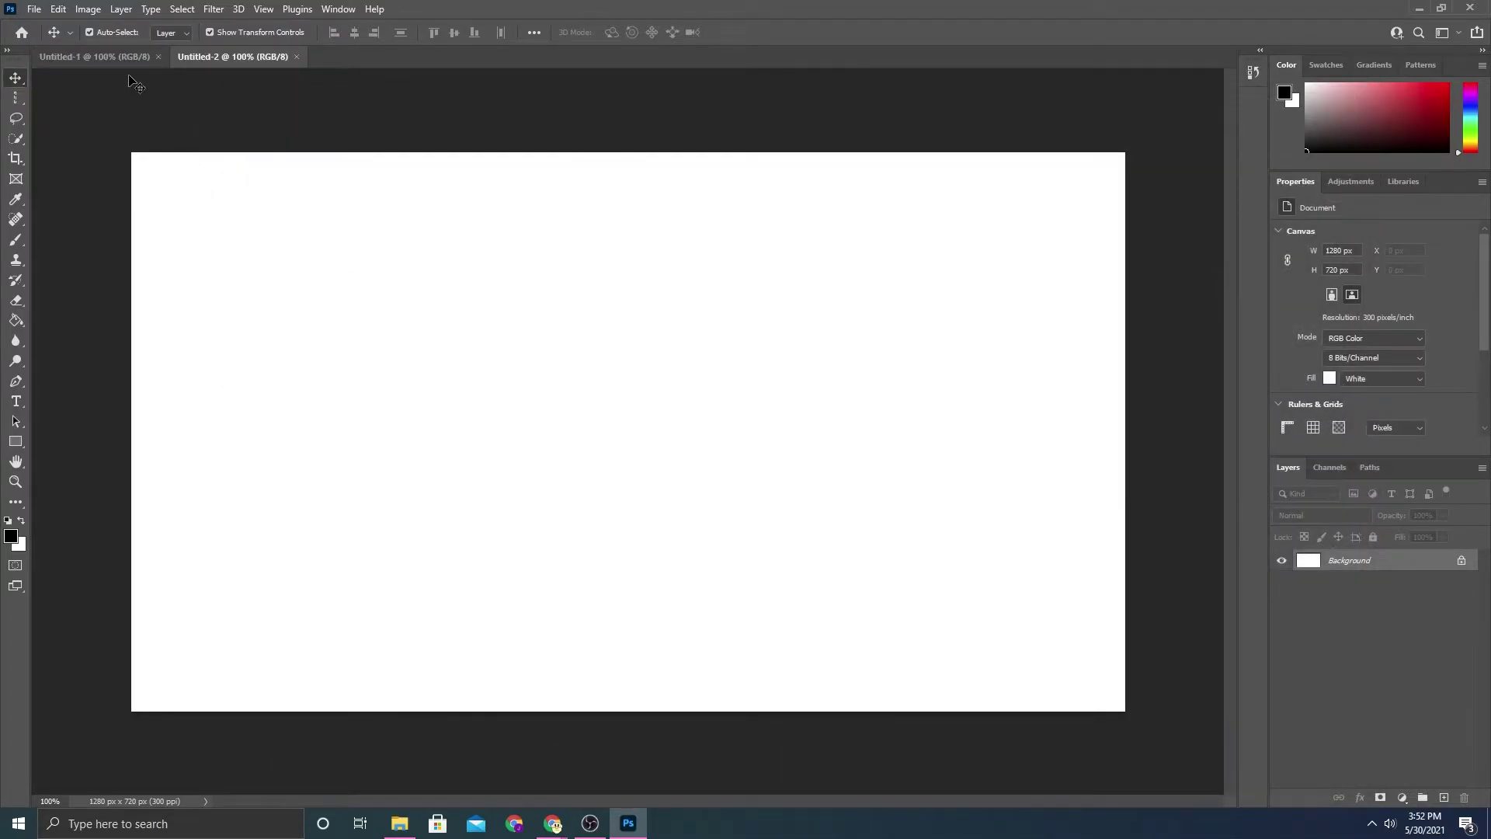
{"action": "left_click", "coordinate": [86, 51]}
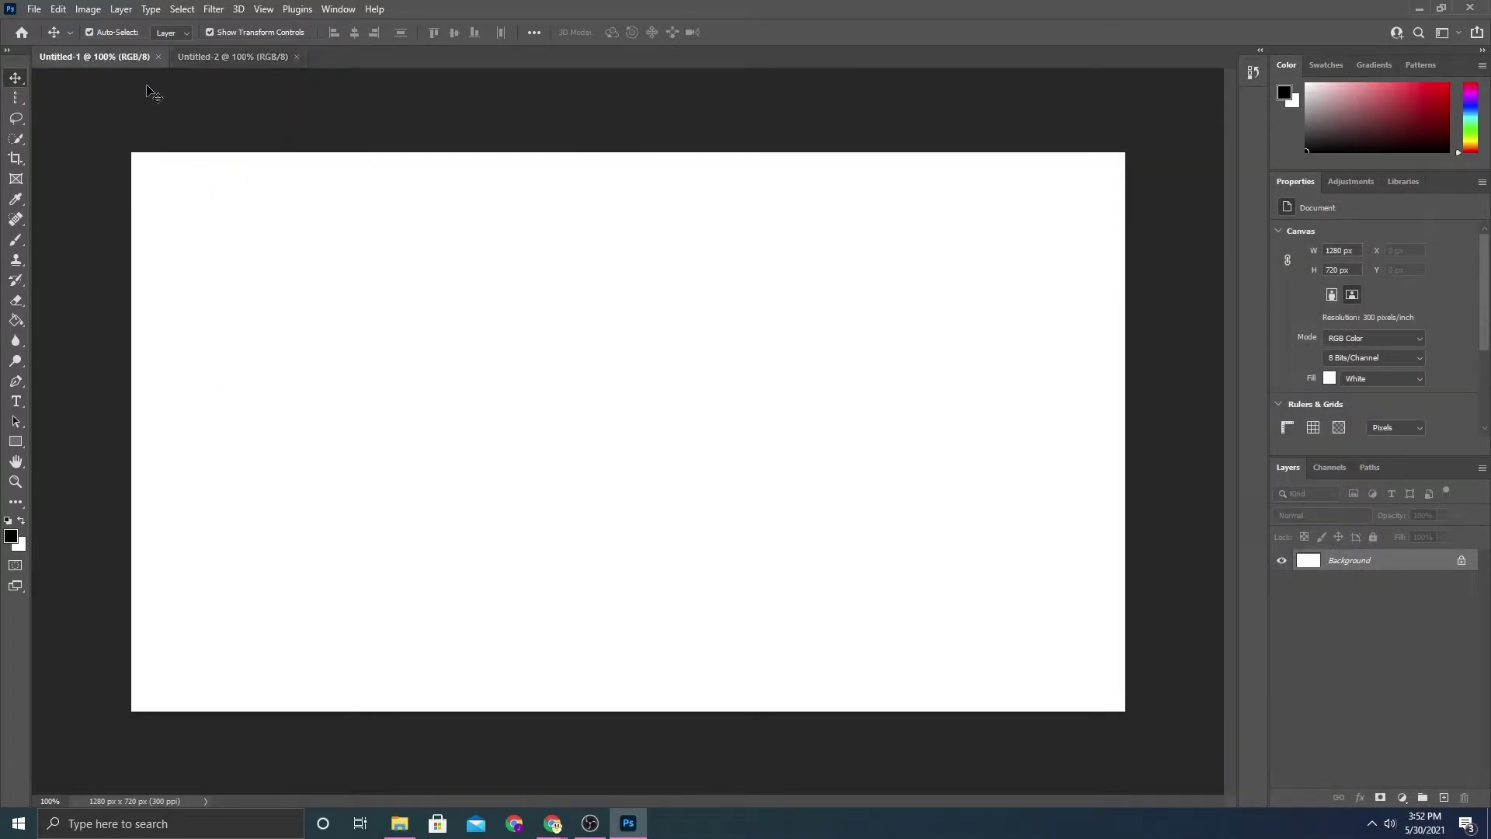
{"action": "left_click", "coordinate": [258, 66]}
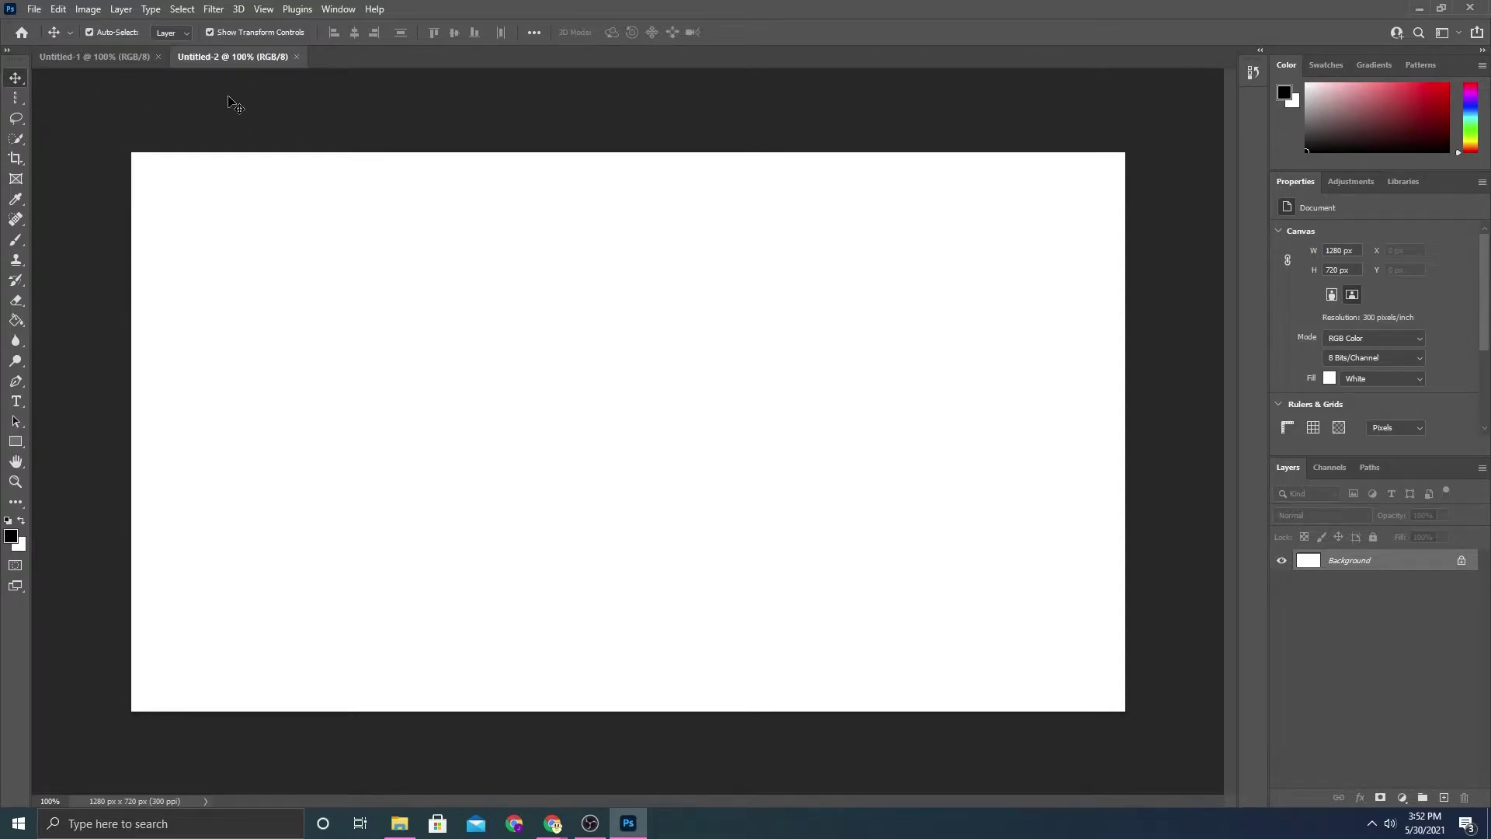
{"action": "left_click", "coordinate": [109, 59]}
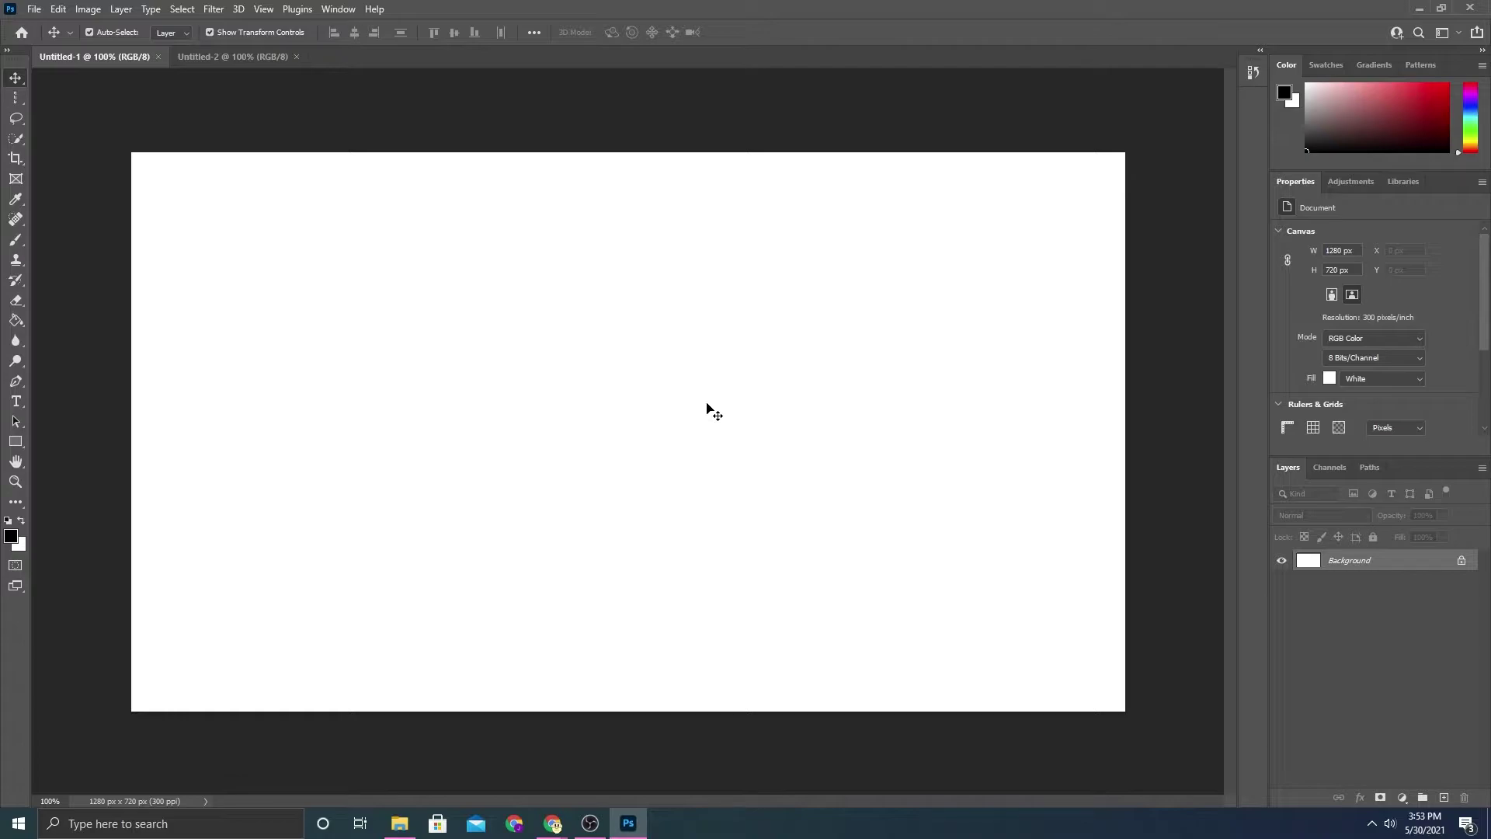
Drag the Crosshair Huntress _Moment screenshot from Explorer onto Untitled-1 and commit the placement
{"action": "left_click", "coordinate": [401, 821]}
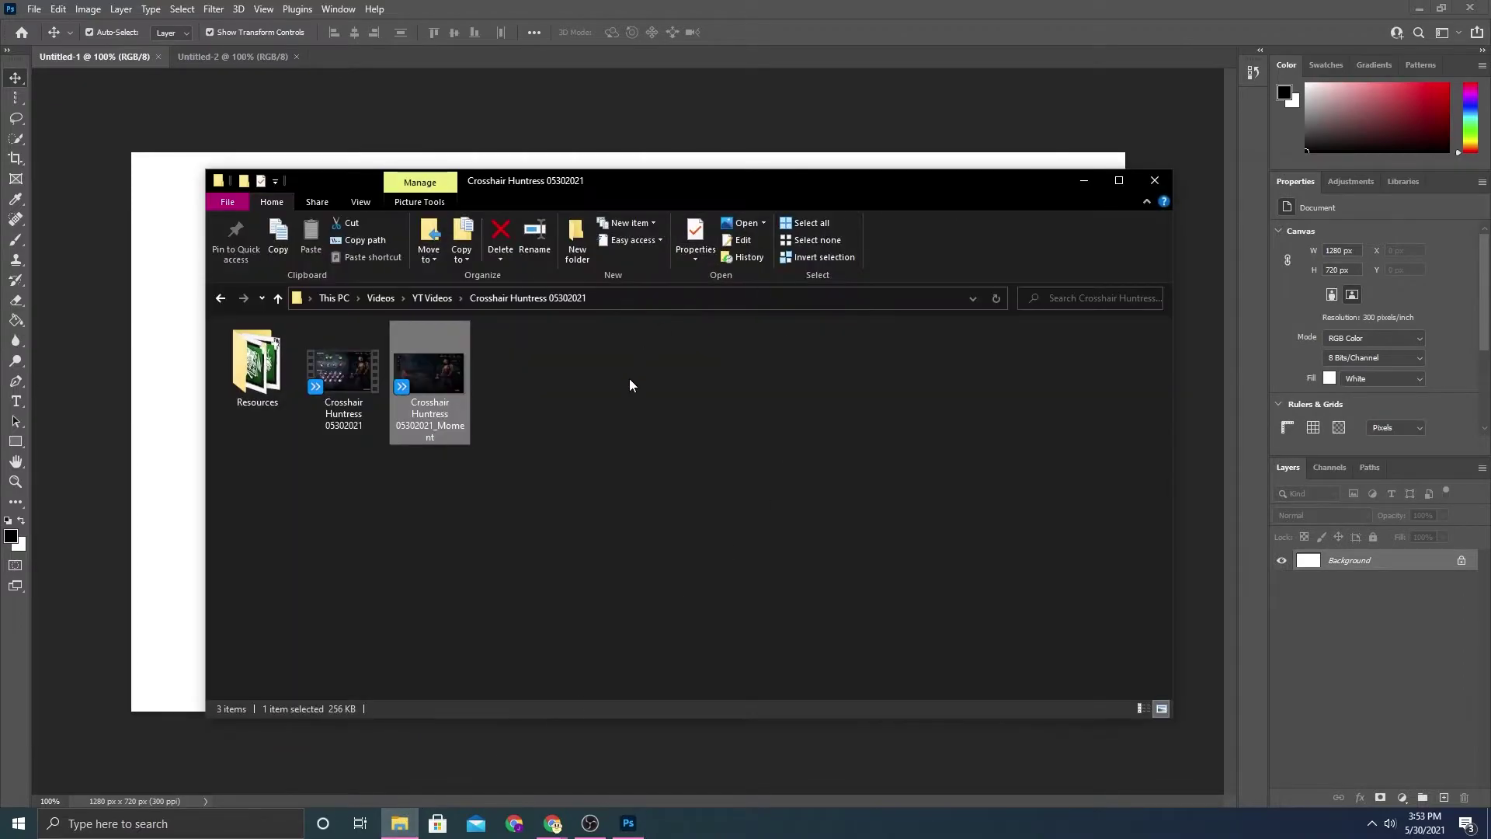
{"action": "left_click_drag", "start_coordinate": [594, 196], "coordinate": [994, 222]}
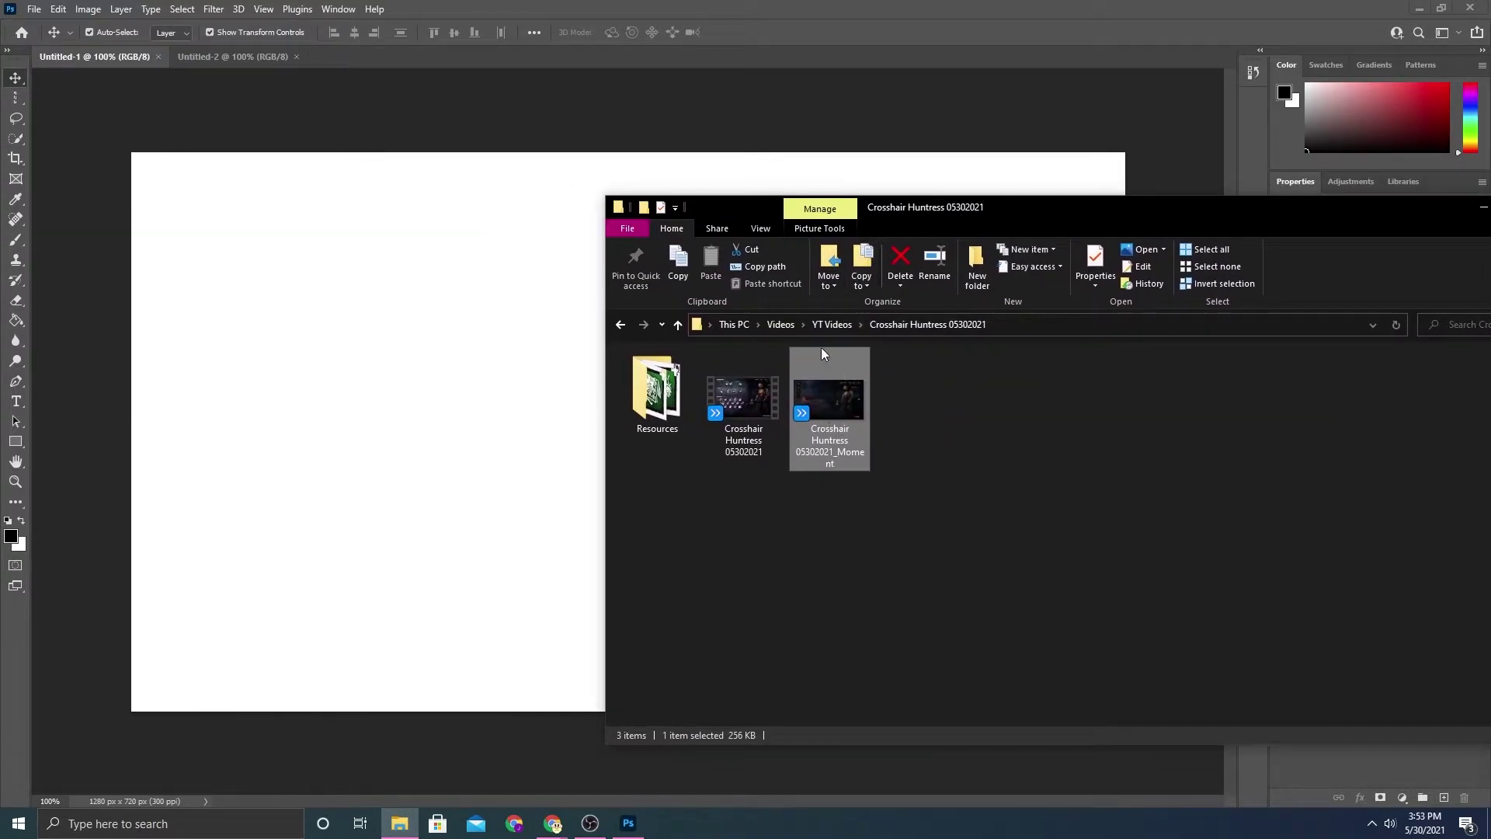
{"action": "left_click_drag", "start_coordinate": [852, 394], "coordinate": [365, 386]}
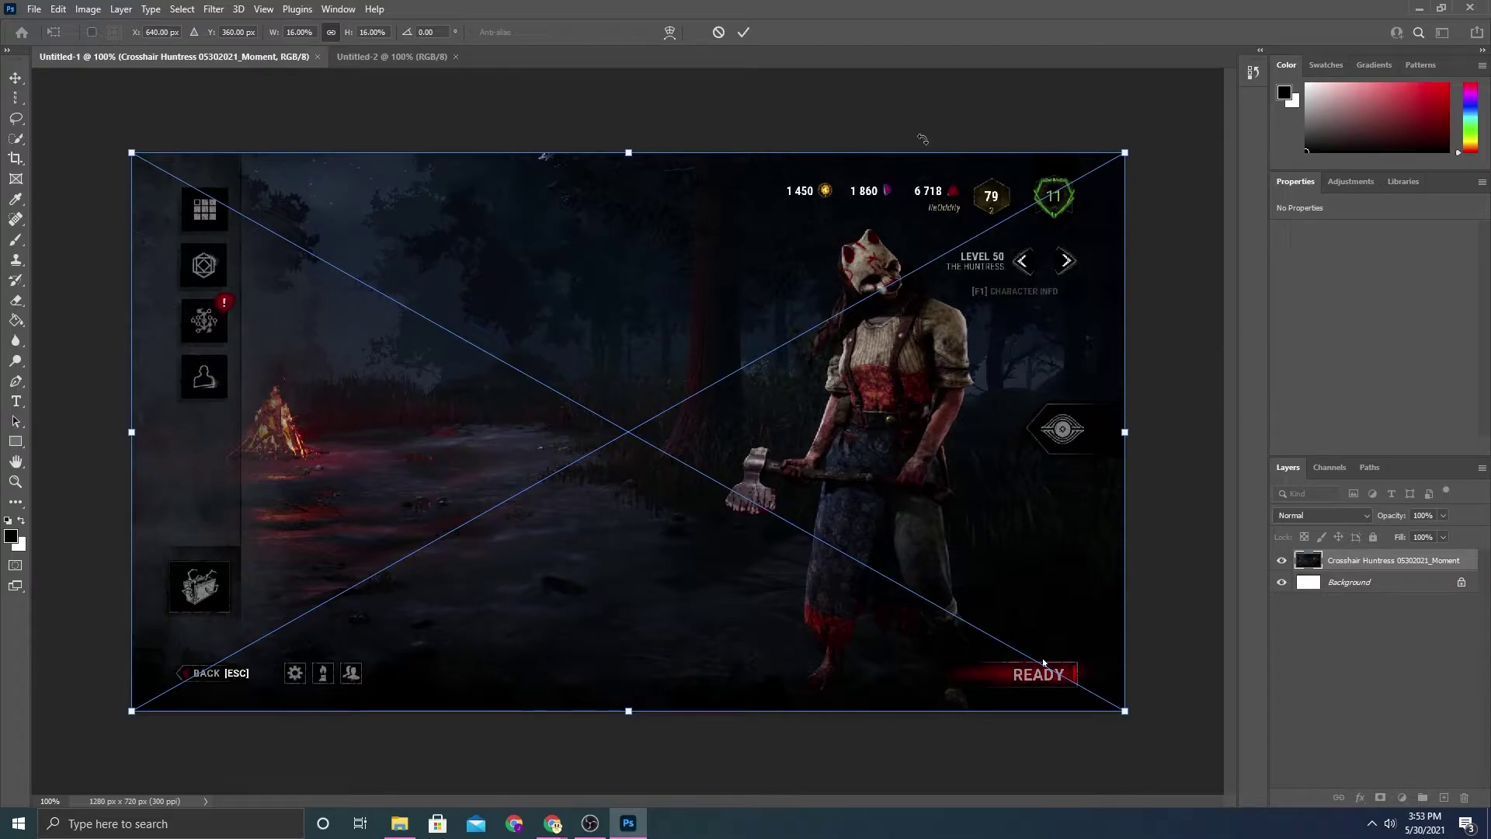
{"action": "left_click", "coordinate": [743, 33]}
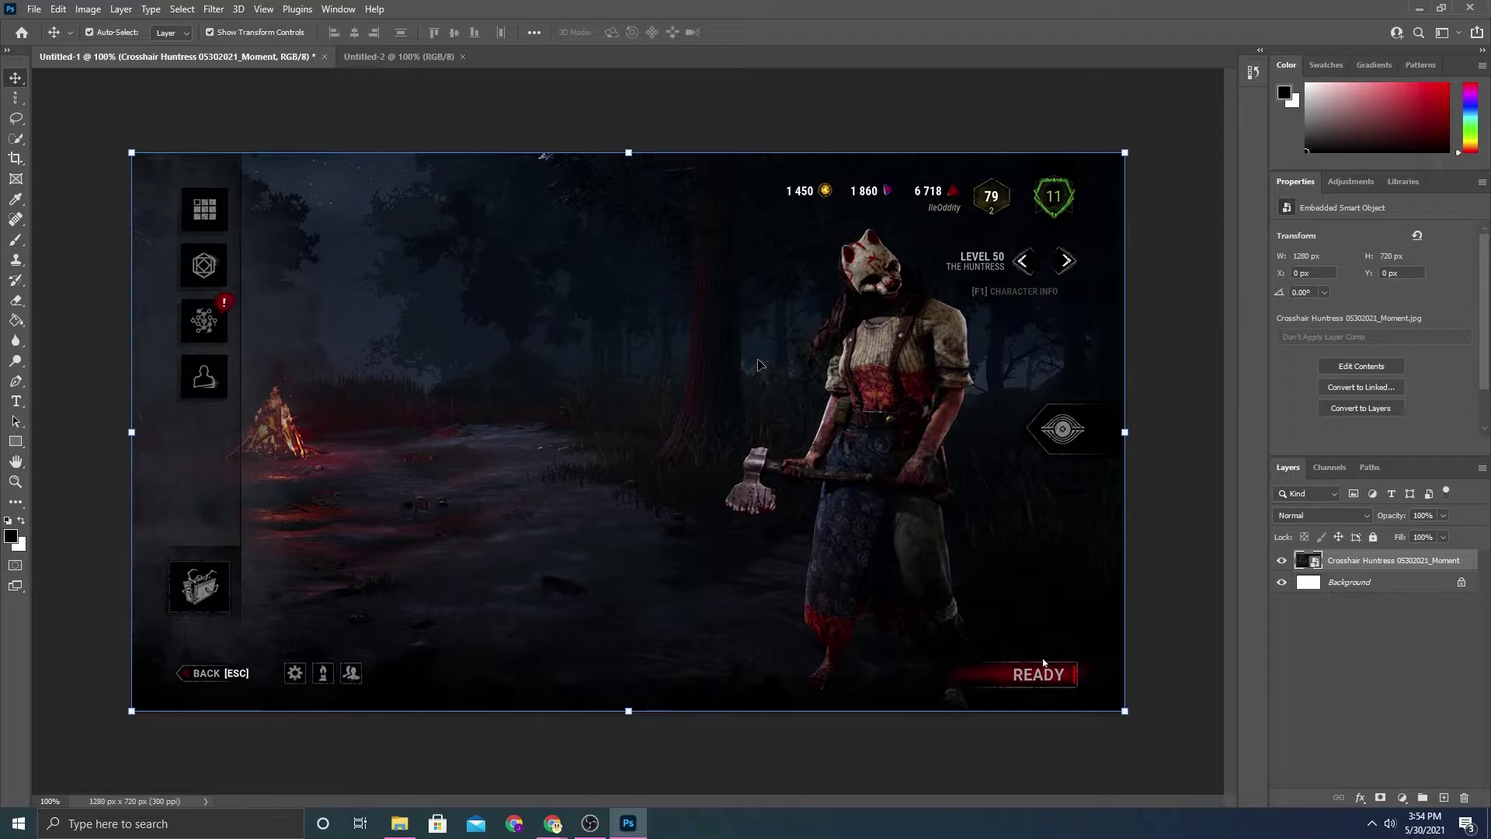
Move and scale the Moment layer to 2663 x 1498 px, showing only forest and campfire
{"action": "left_click_drag", "start_coordinate": [827, 417], "coordinate": [263, 164]}
{"action": "left_click_drag", "start_coordinate": [724, 422], "coordinate": [603, 443]}
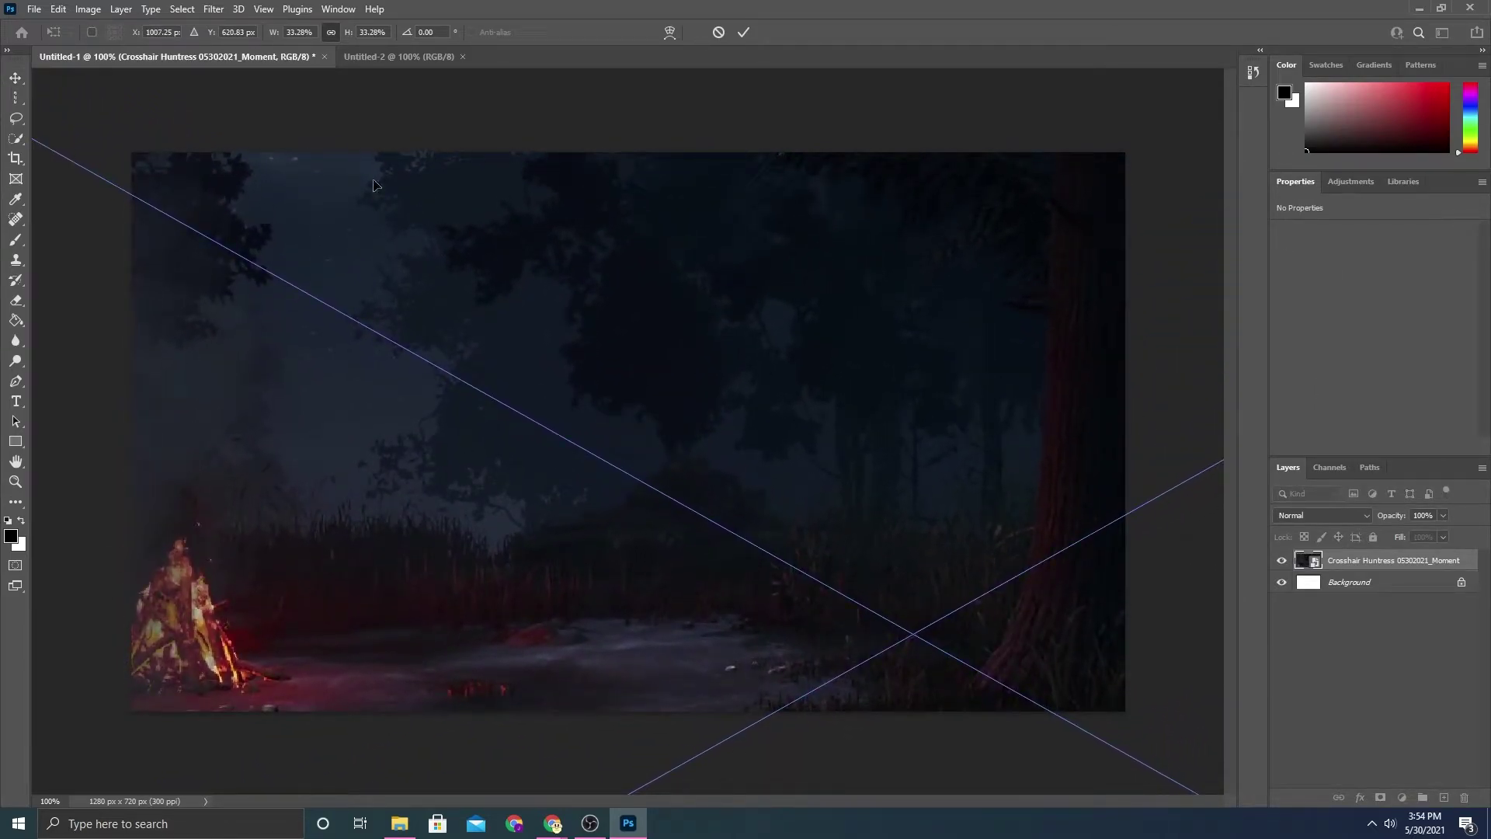
{"action": "left_click", "coordinate": [743, 32]}
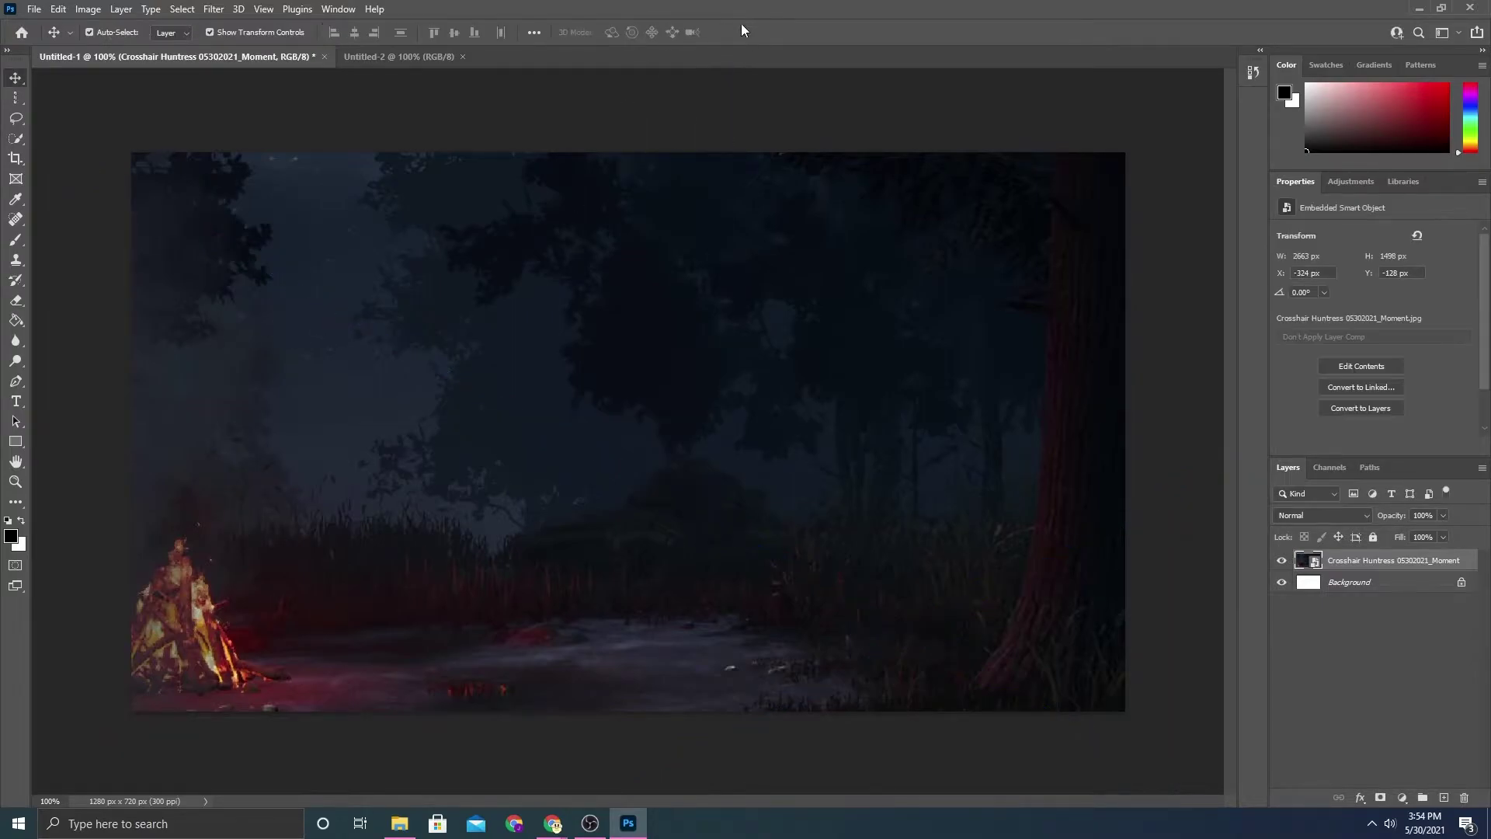
Rasterize the embedded Moment screenshot layer in Untitled-1 into a plain pixel layer
{"action": "right_click", "coordinate": [1332, 565]}
{"action": "left_click", "coordinate": [1171, 421]}
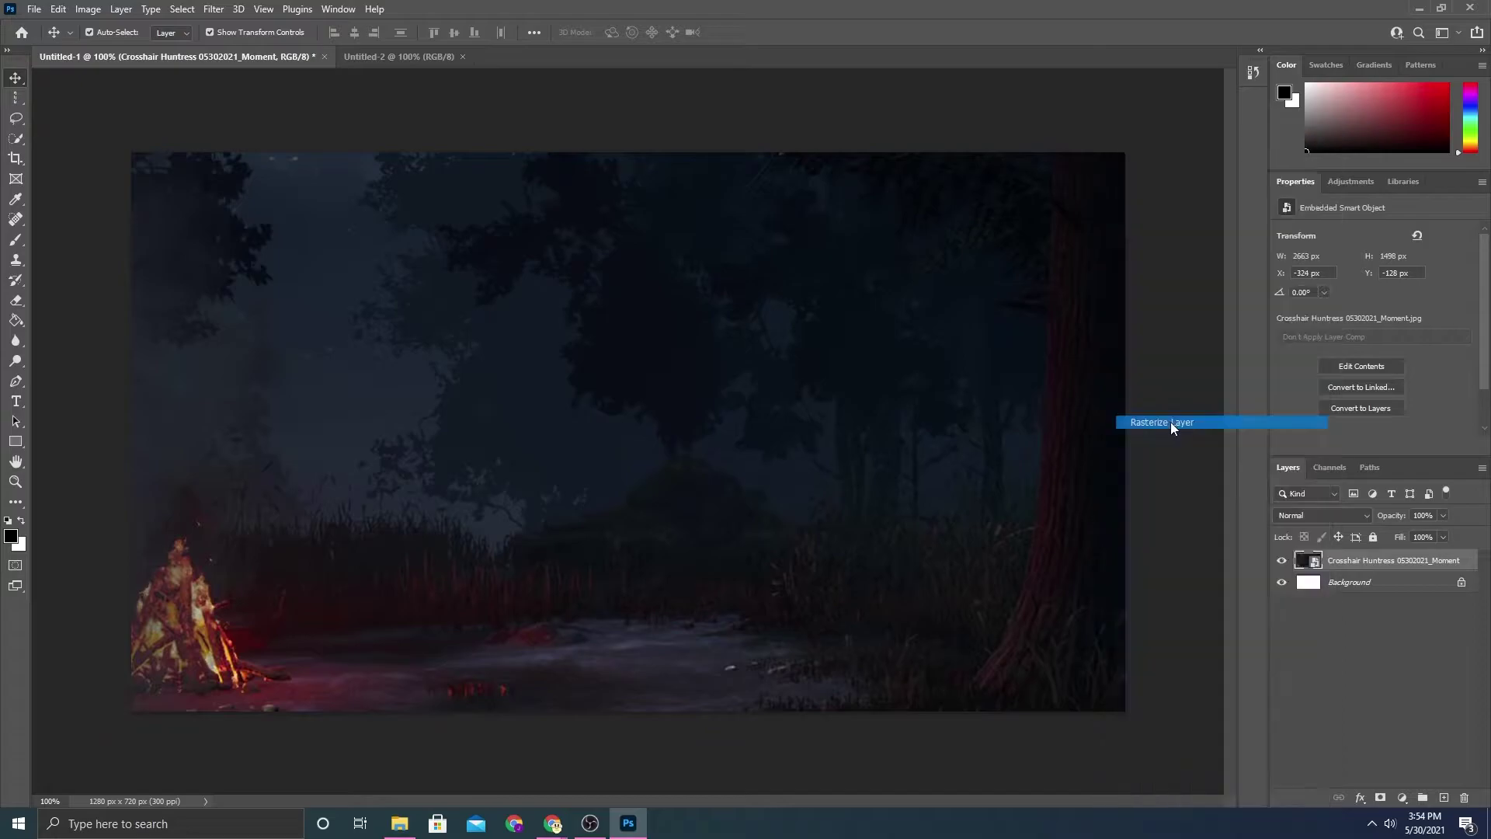
{"action": "right_click", "coordinate": [1345, 568]}
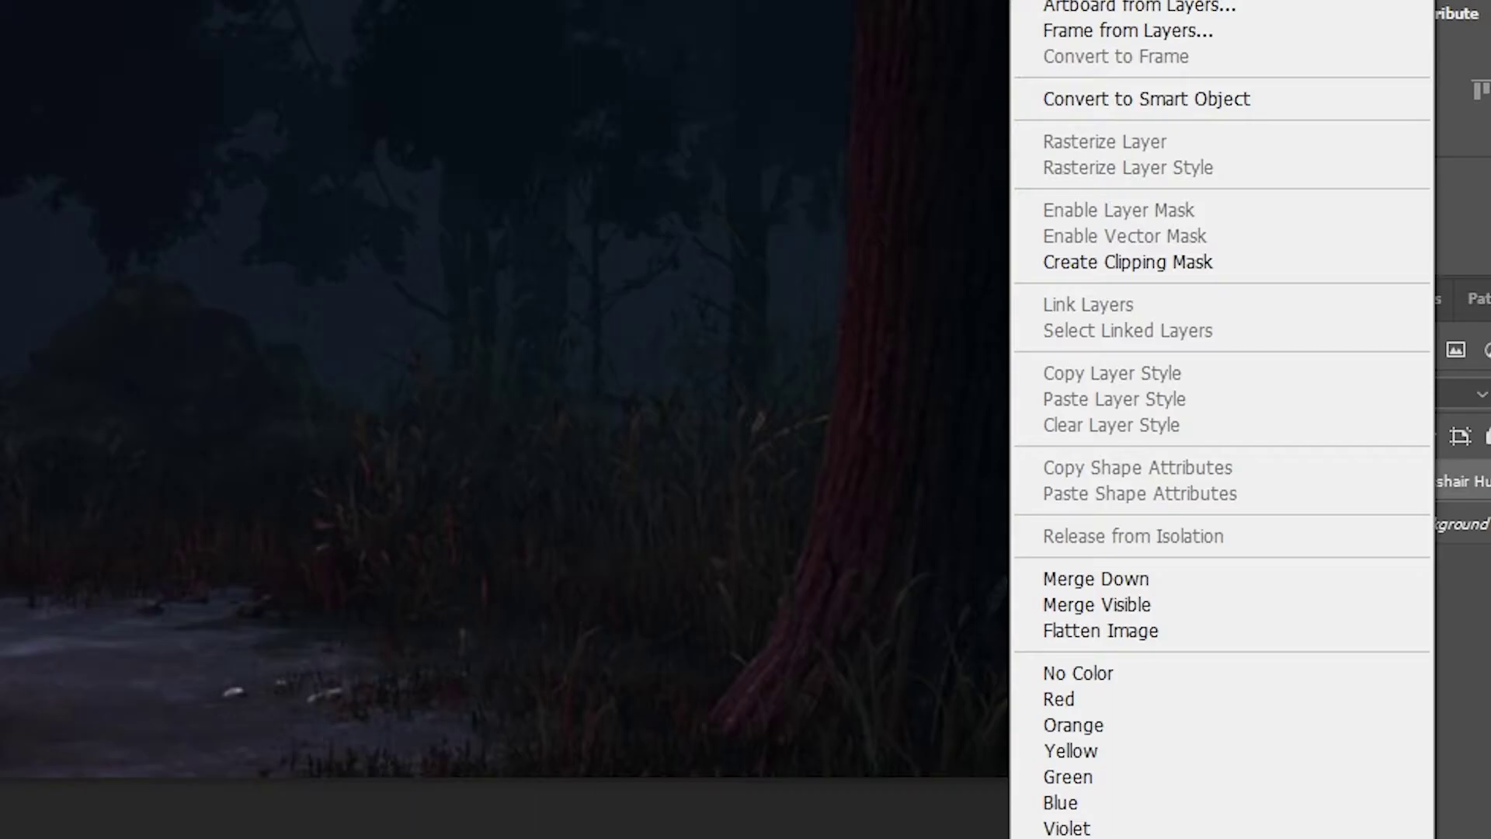
{"action": "key", "text": "Escape"}
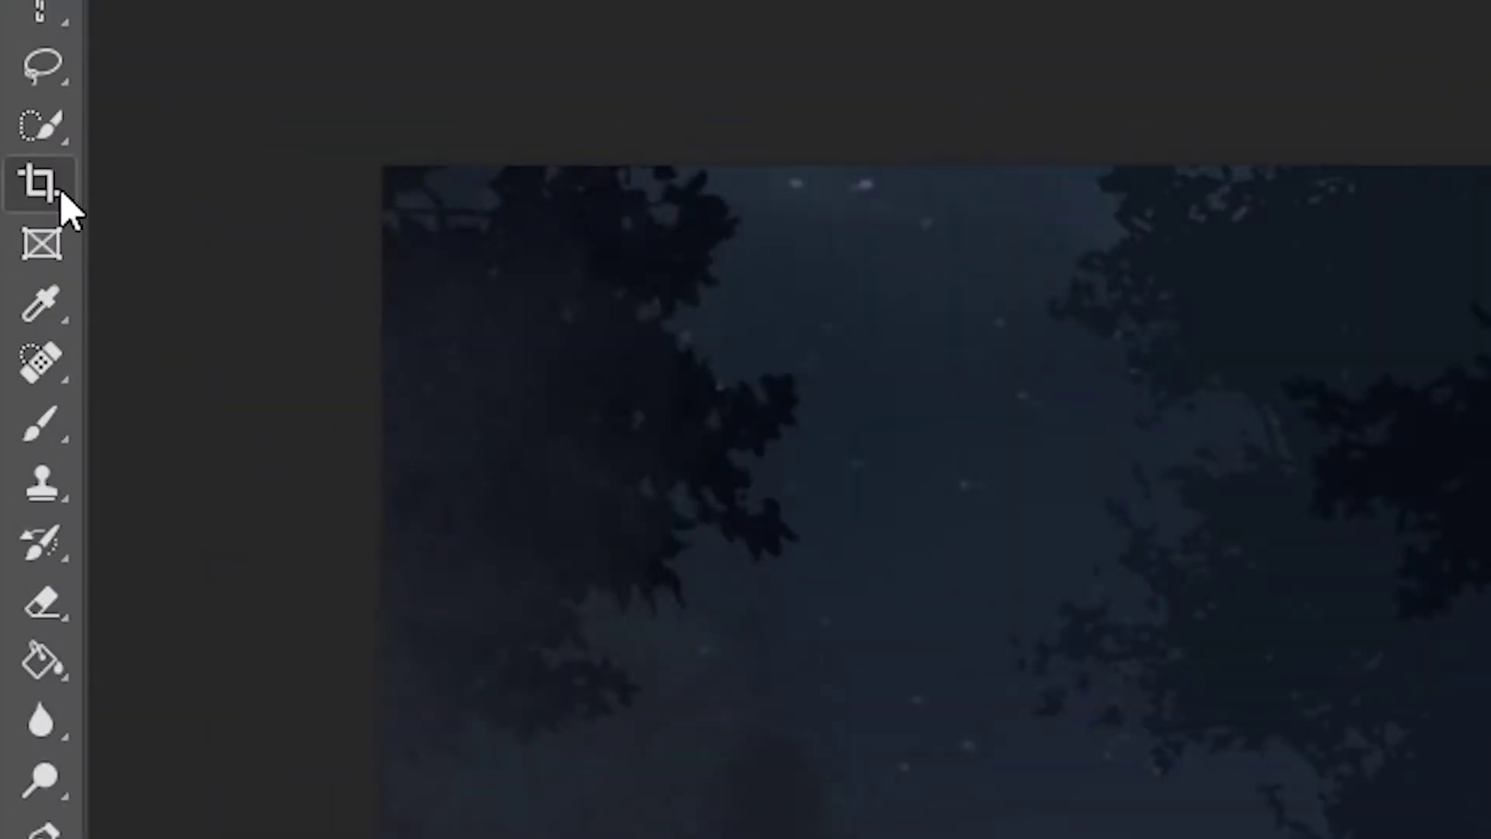
{"action": "left_click", "coordinate": [15, 159]}
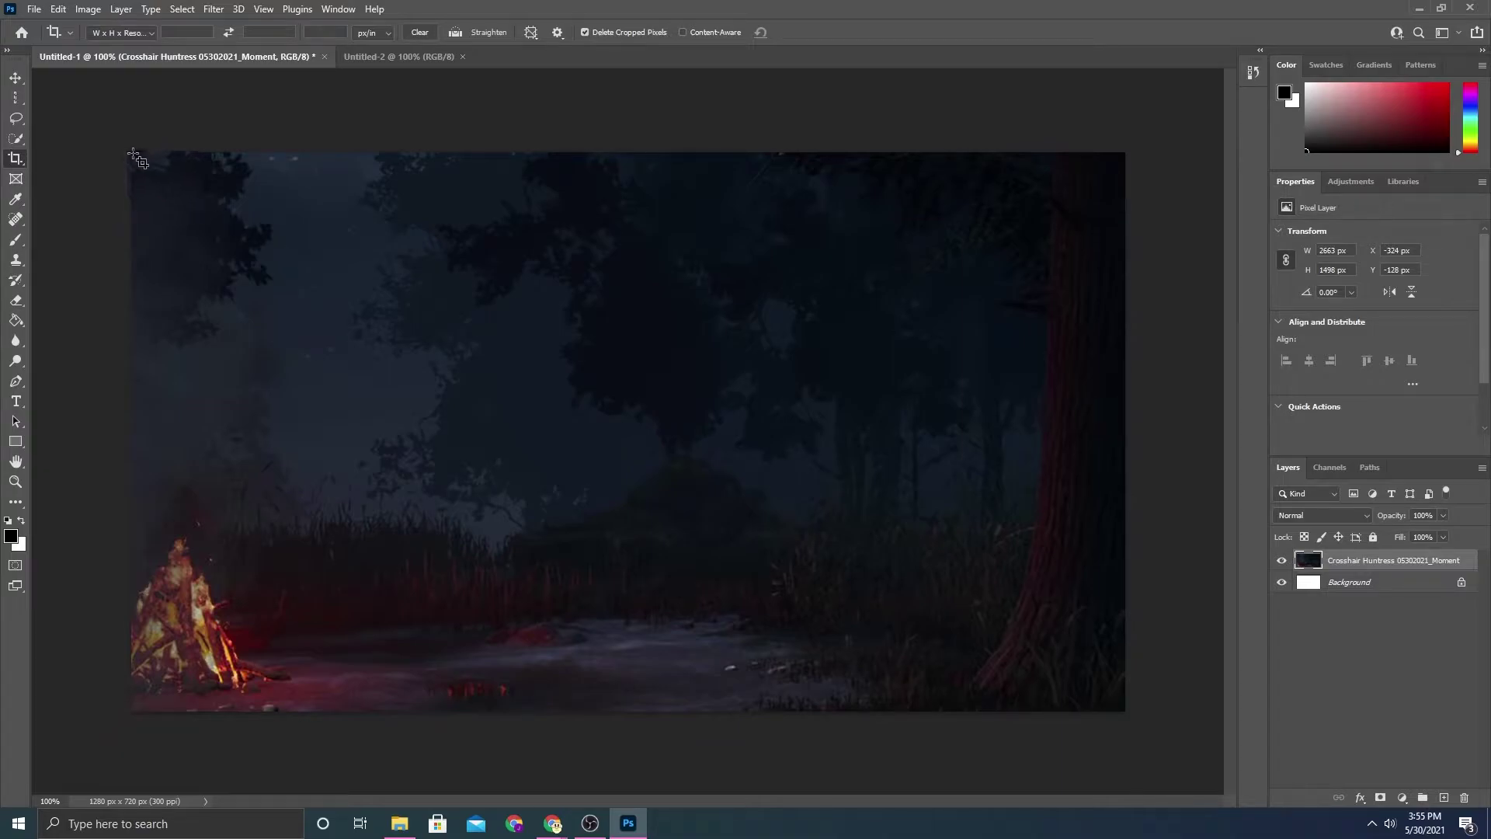
Crop to the full 1280 x 720 canvas, trimming the Moment layer's overhanging pixels
{"action": "left_click_drag", "start_coordinate": [140, 159], "coordinate": [1140, 721]}
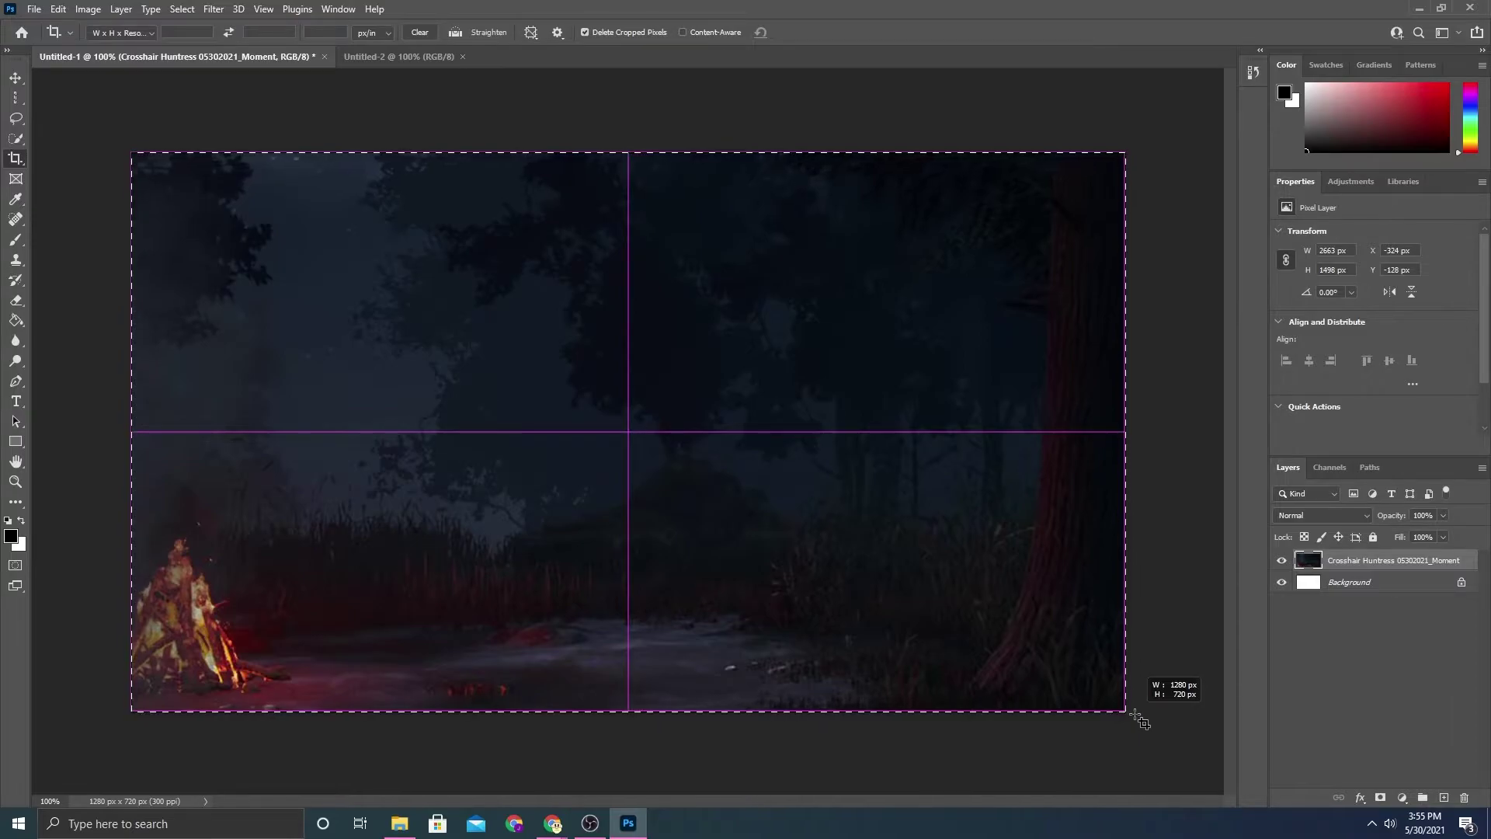
{"action": "left_click_drag", "start_coordinate": [1140, 721], "coordinate": [1134, 713]}
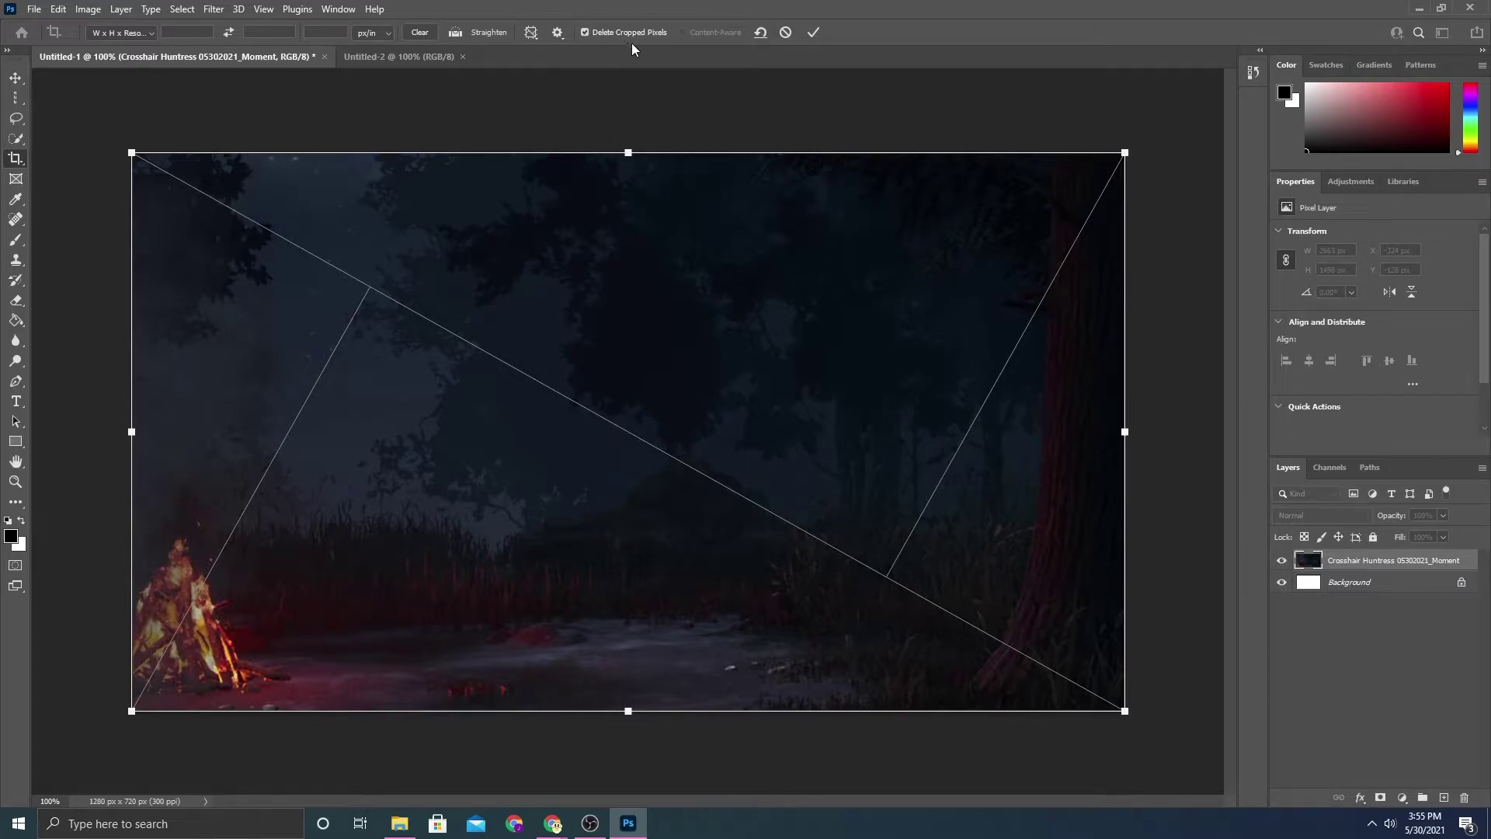
{"action": "left_click", "coordinate": [813, 34]}
{"action": "key", "text": "v"}
{"action": "left_click_drag", "start_coordinate": [620, 436], "coordinate": [543, 416]}
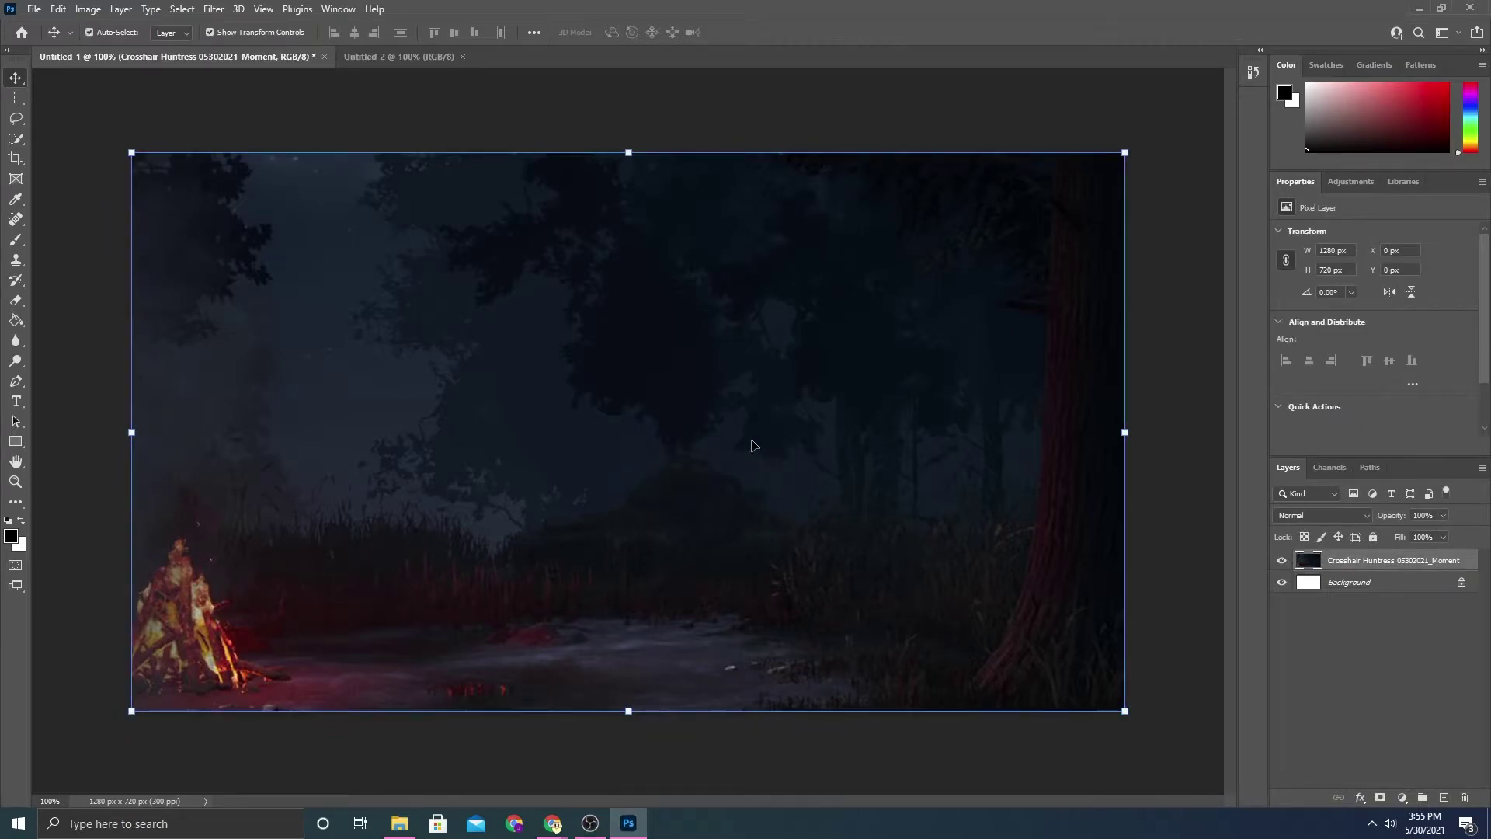
Copy the cropped Moment layer into Untitled-2, then delete it from Untitled-1
{"action": "left_click", "coordinate": [399, 62]}
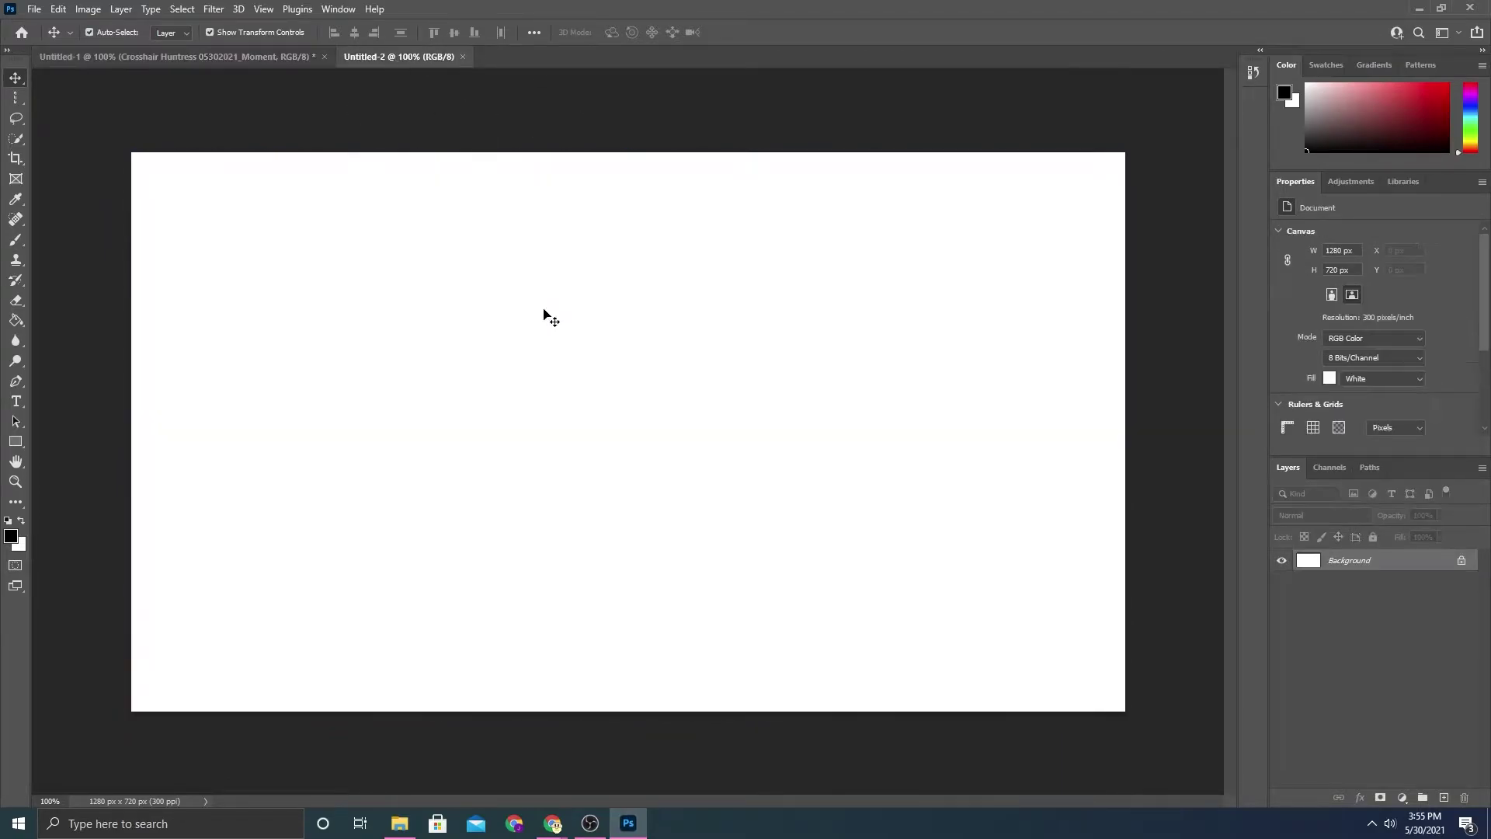
{"action": "left_click_drag", "start_coordinate": [762, 565], "coordinate": [763, 534]}
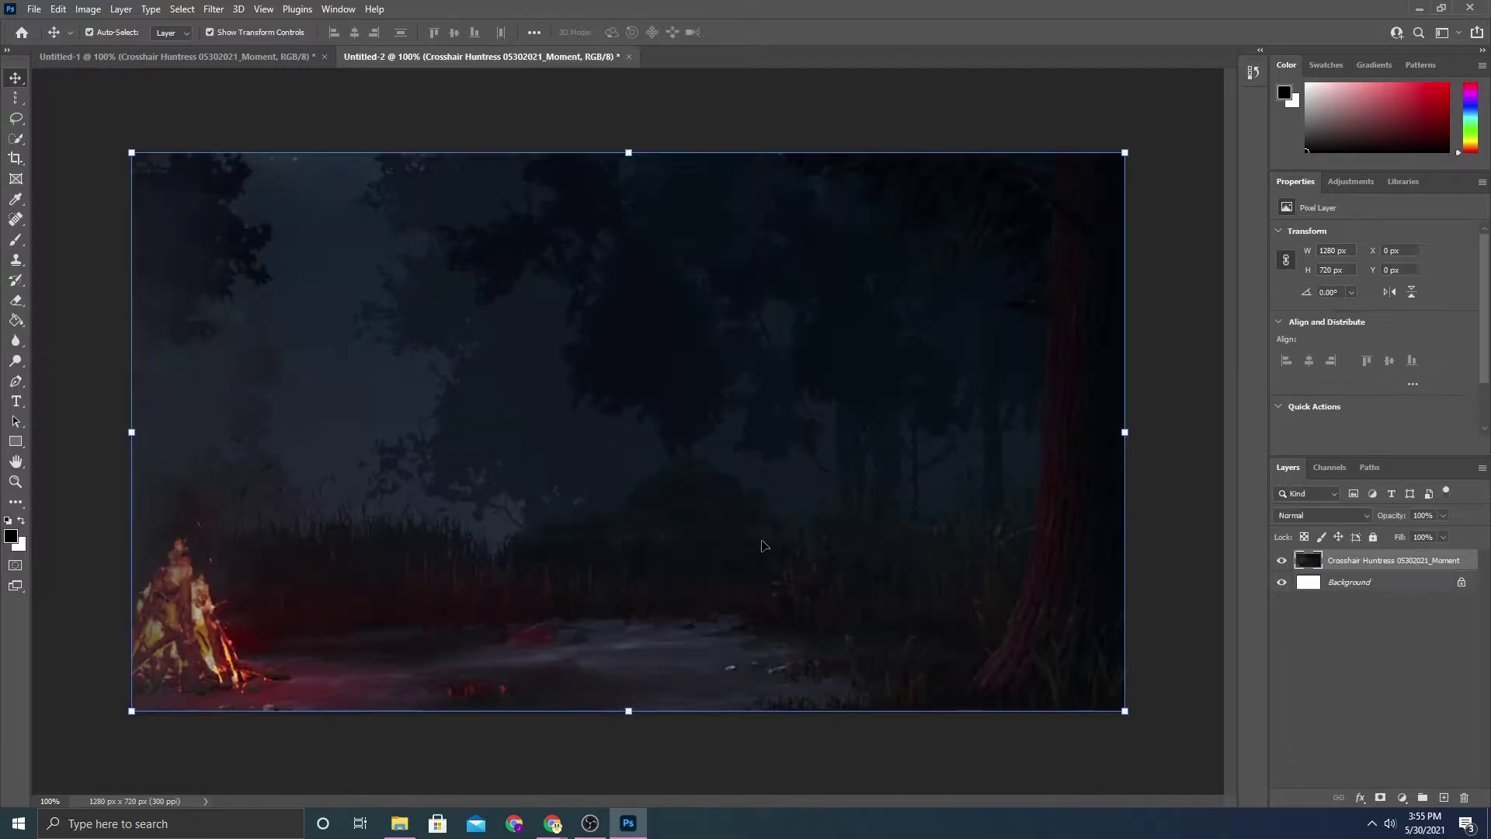
{"action": "left_click", "coordinate": [1054, 128]}
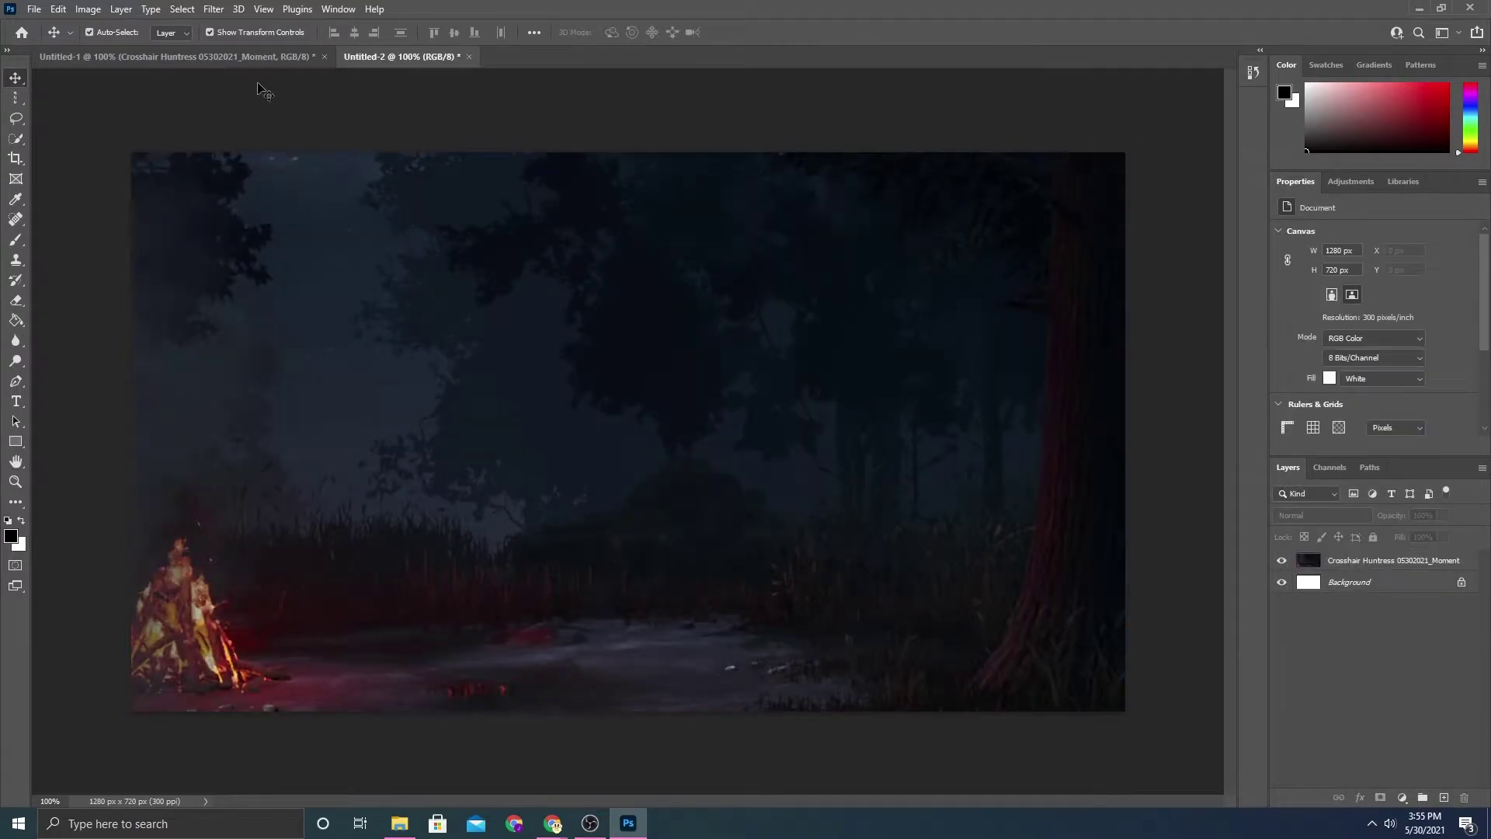
{"action": "left_click", "coordinate": [233, 57]}
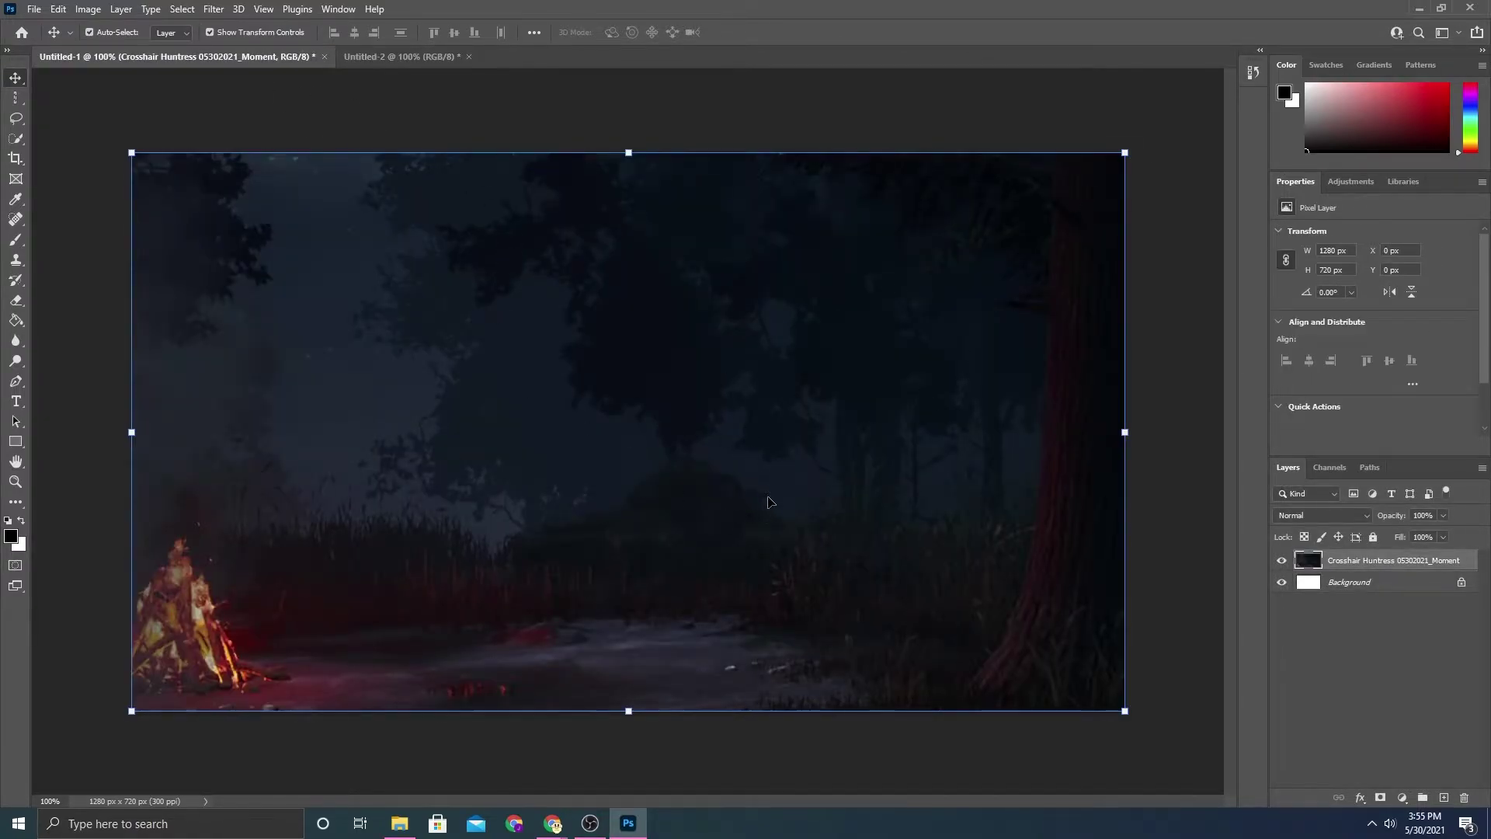
{"action": "key", "text": "Delete"}
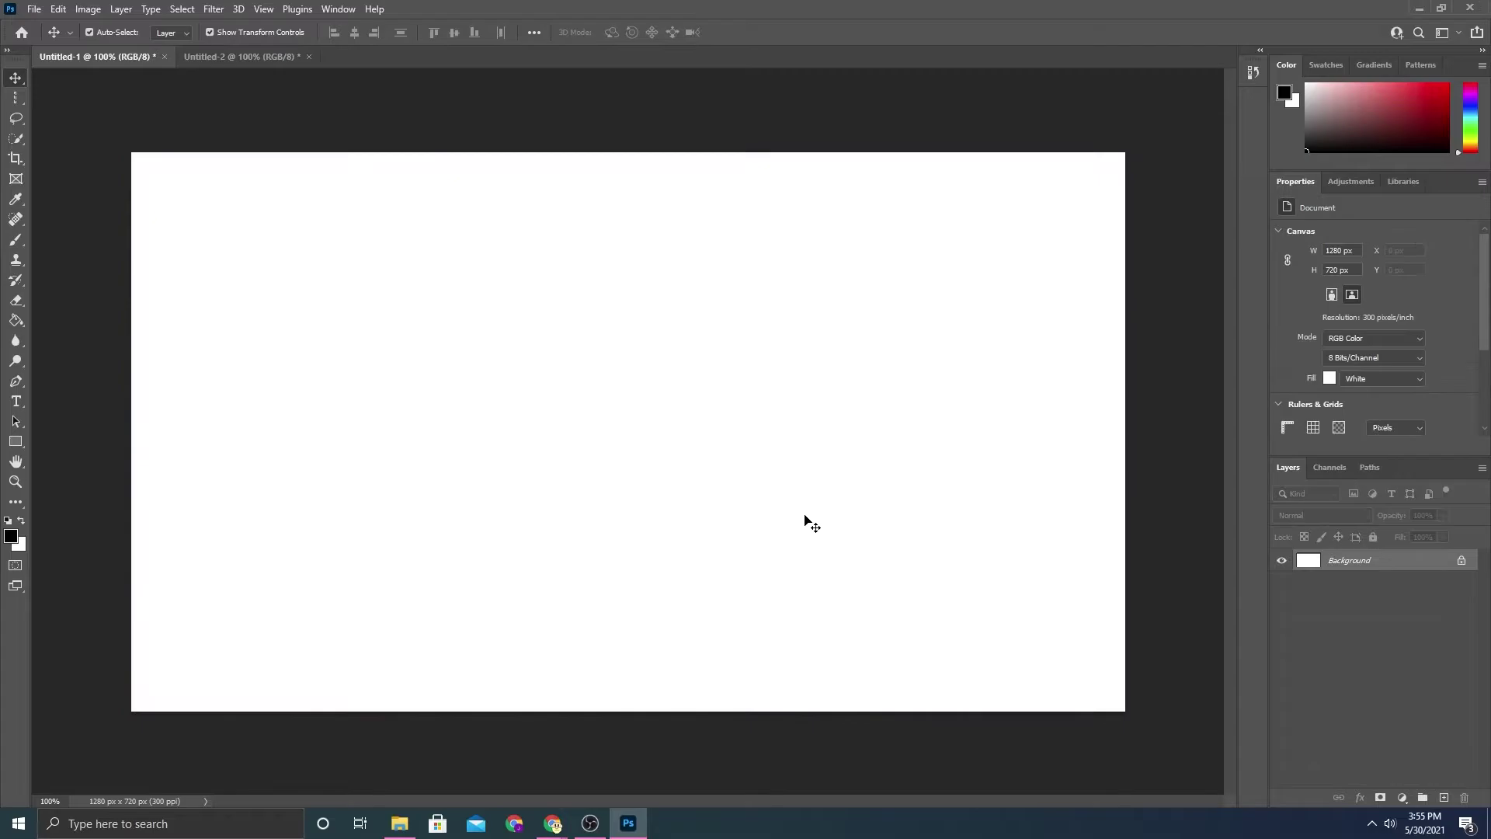
Place the Moment screenshot from the Crosshair Huntress 05302021 folder into Untitled-1
{"action": "left_click", "coordinate": [401, 823]}
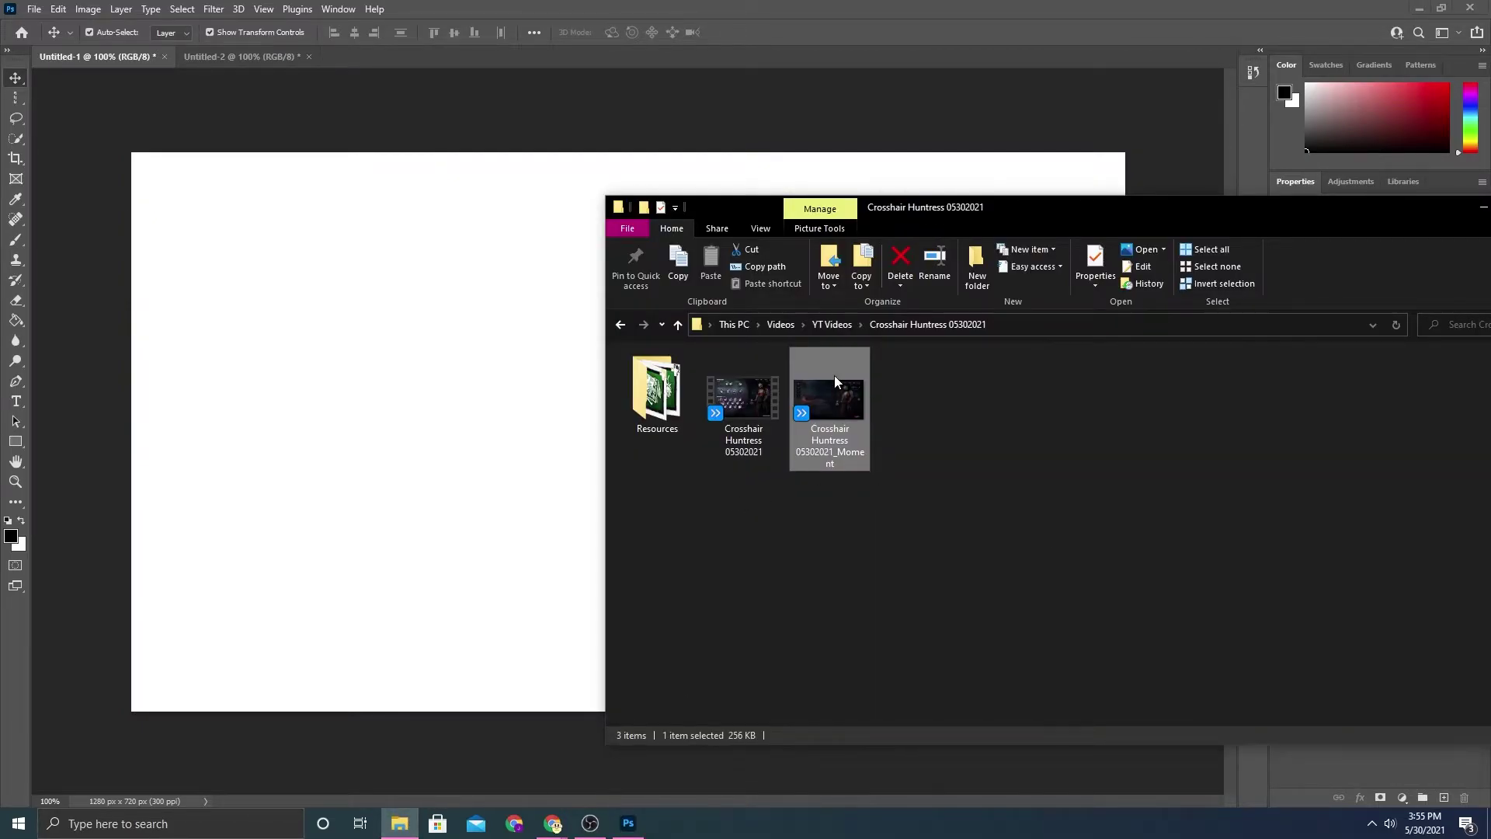
{"action": "left_click_drag", "start_coordinate": [834, 377], "coordinate": [399, 374]}
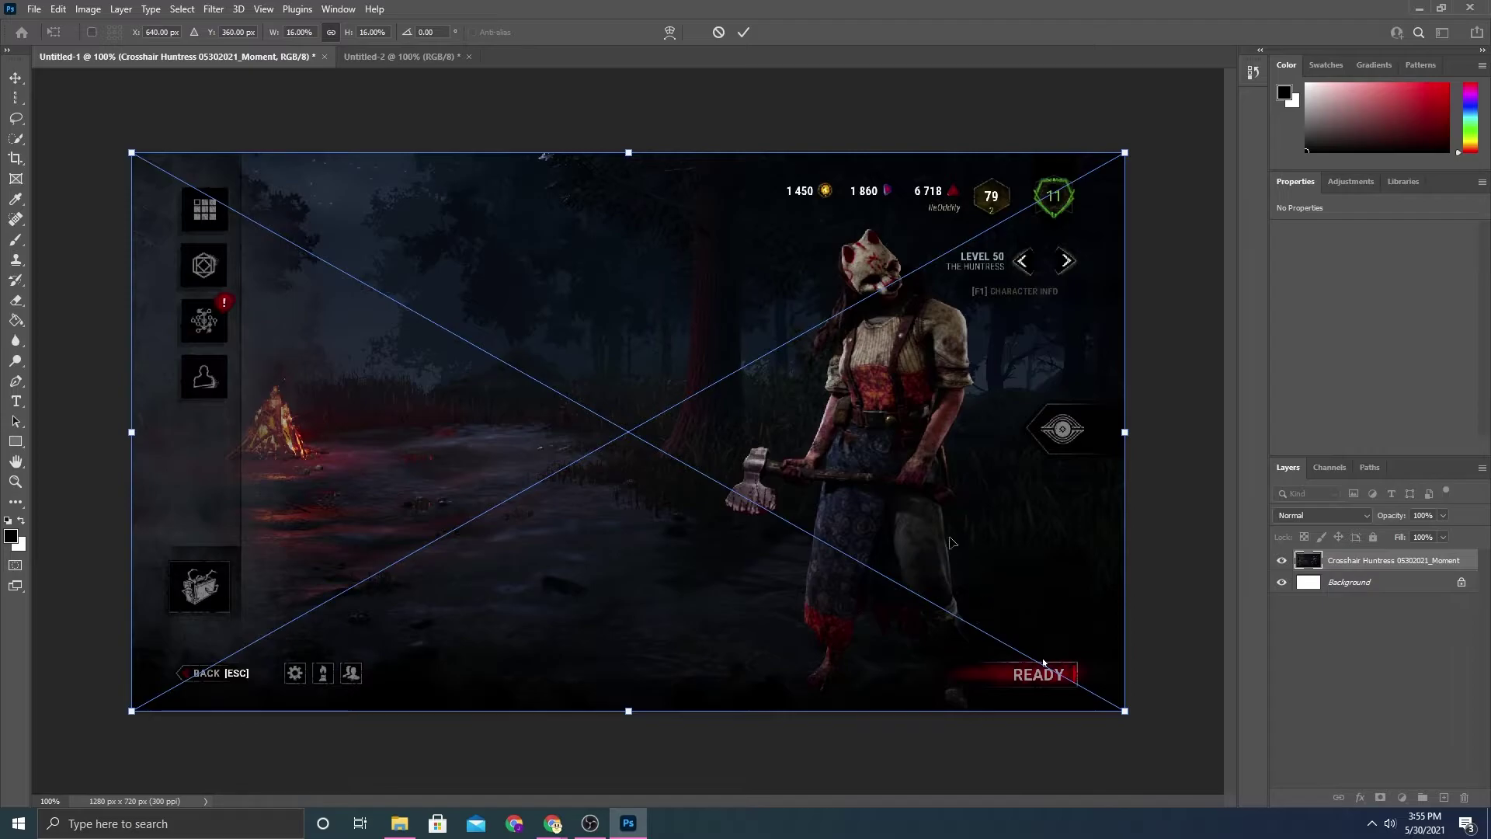
{"action": "left_click", "coordinate": [743, 32]}
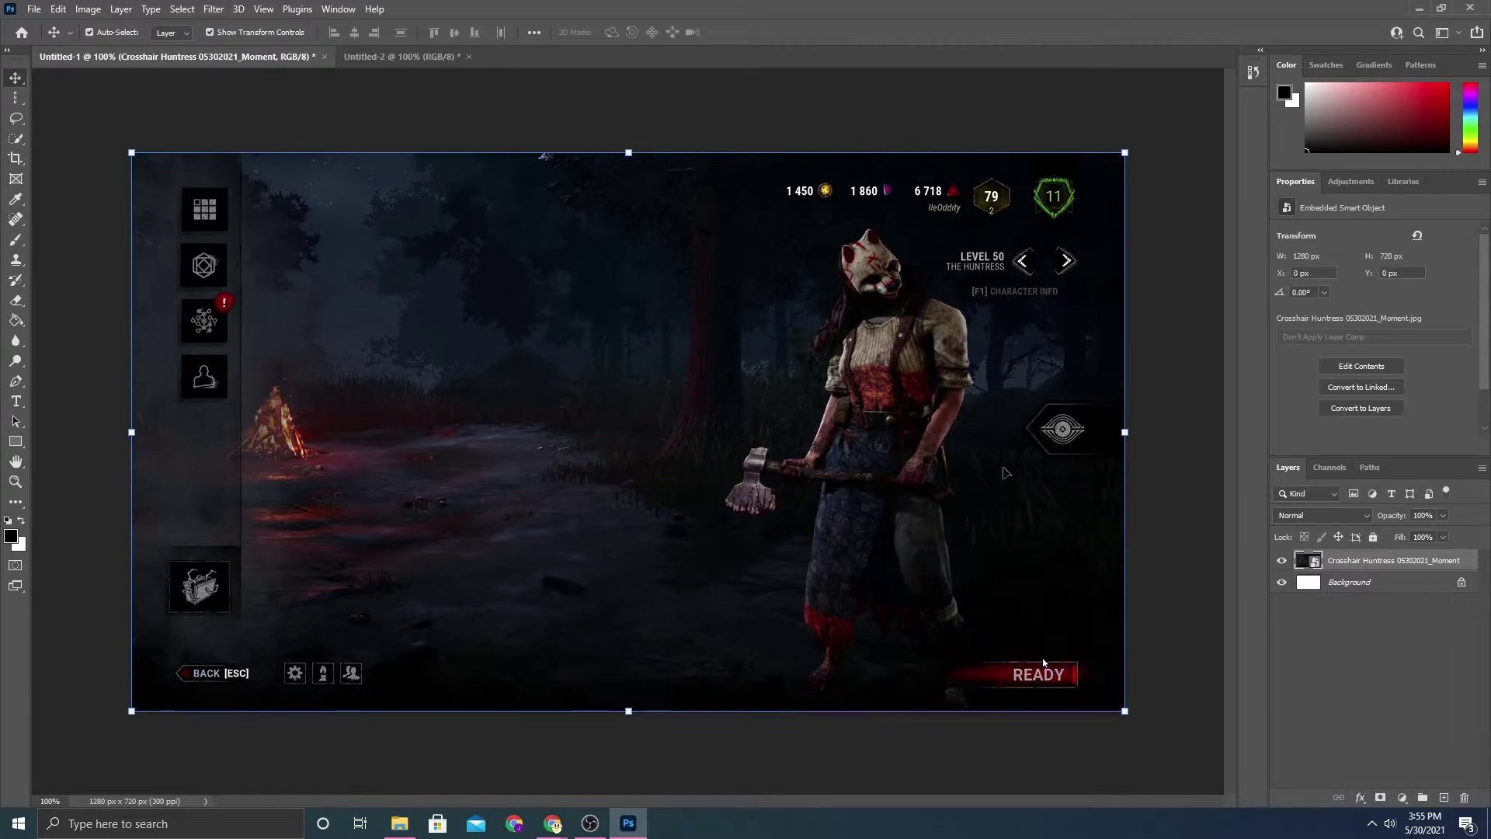
Scale and position the screenshot to 2129 x 1198 px so it frames the Huntress
{"action": "left_click_drag", "start_coordinate": [1005, 472], "coordinate": [460, 220]}
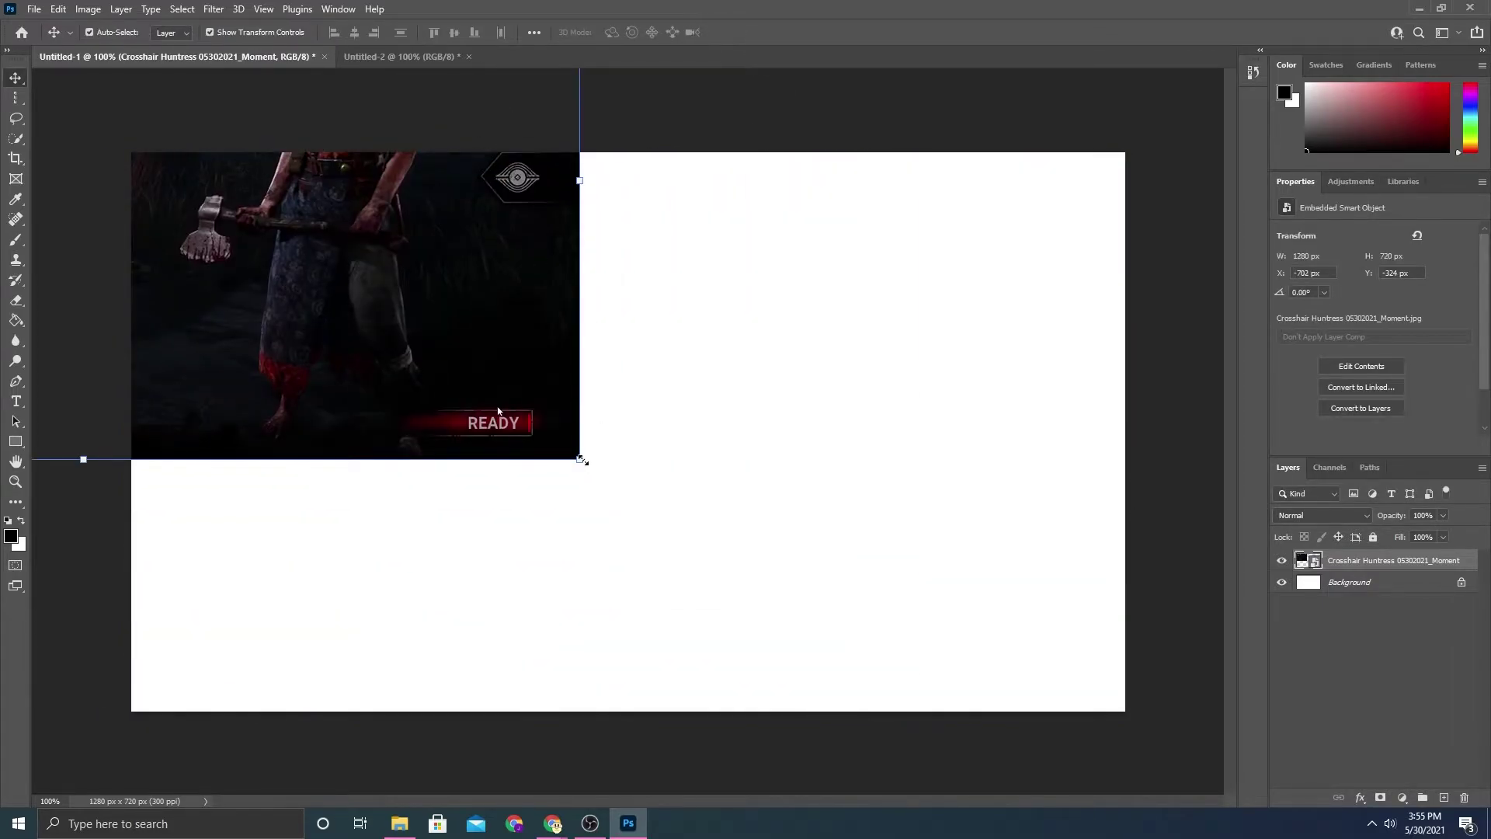
{"action": "left_click_drag", "start_coordinate": [583, 460], "coordinate": [1130, 769]}
{"action": "left_click_drag", "start_coordinate": [820, 427], "coordinate": [718, 563]}
{"action": "left_click_drag", "start_coordinate": [809, 560], "coordinate": [897, 695]}
{"action": "left_click_drag", "start_coordinate": [1036, 166], "coordinate": [1151, 111]}
{"action": "left_click_drag", "start_coordinate": [1018, 277], "coordinate": [953, 205]}
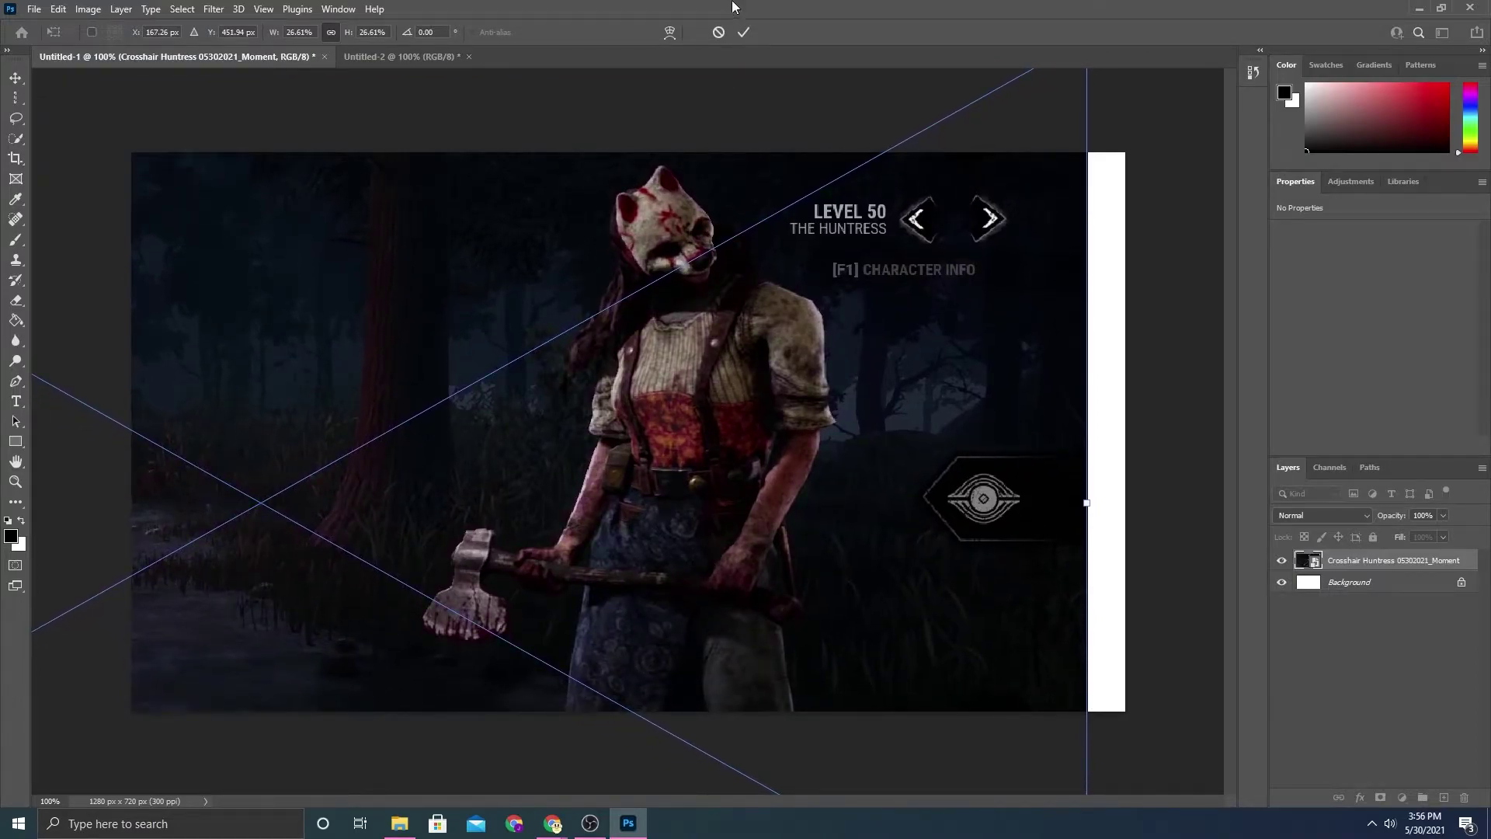
{"action": "left_click", "coordinate": [743, 31]}
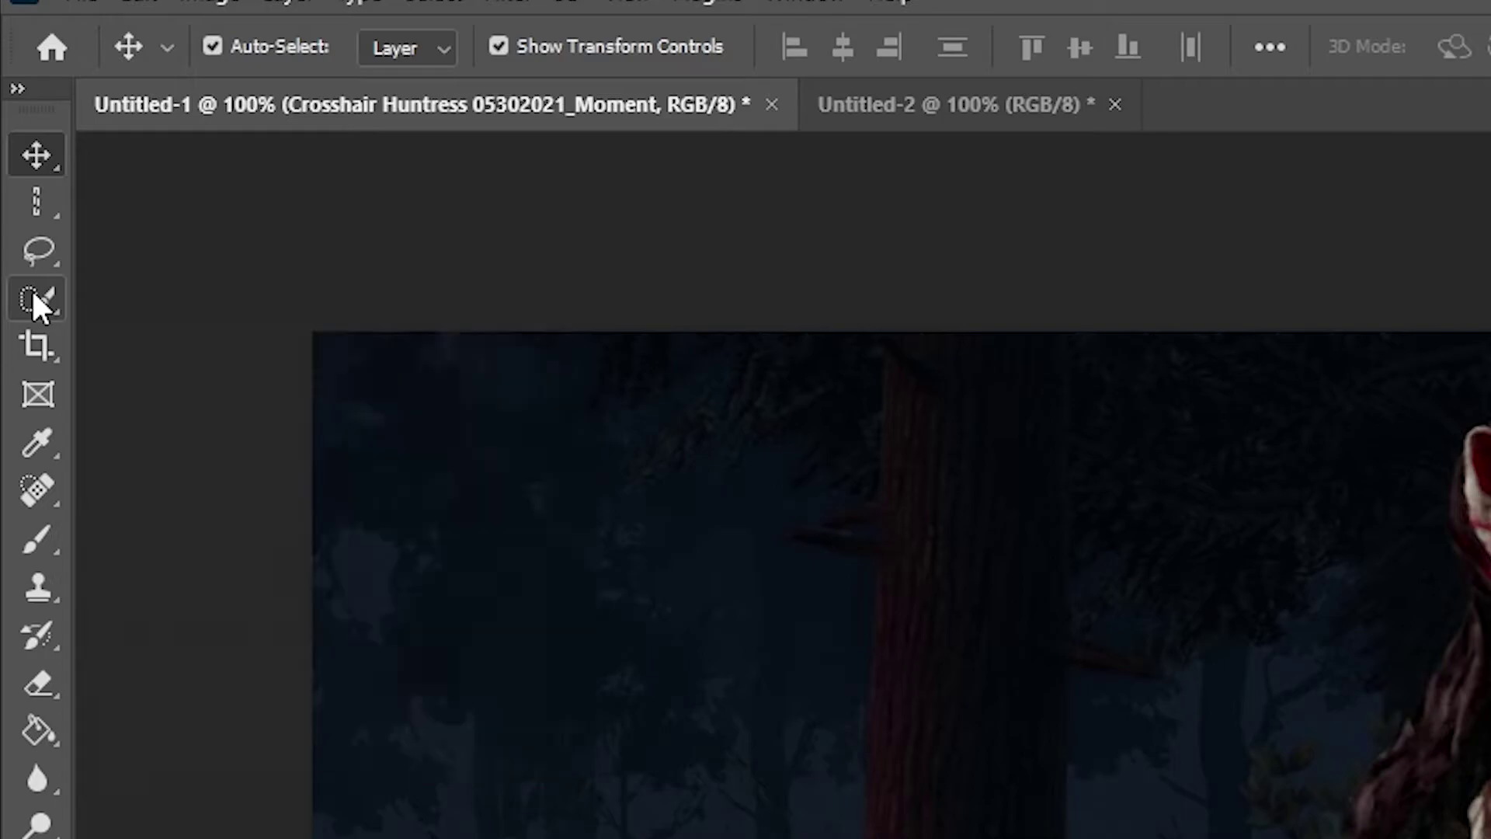
Quick Select the Huntress's neck, chest, apron and axe head down to the blade's edge
{"action": "left_click", "coordinate": [33, 290]}
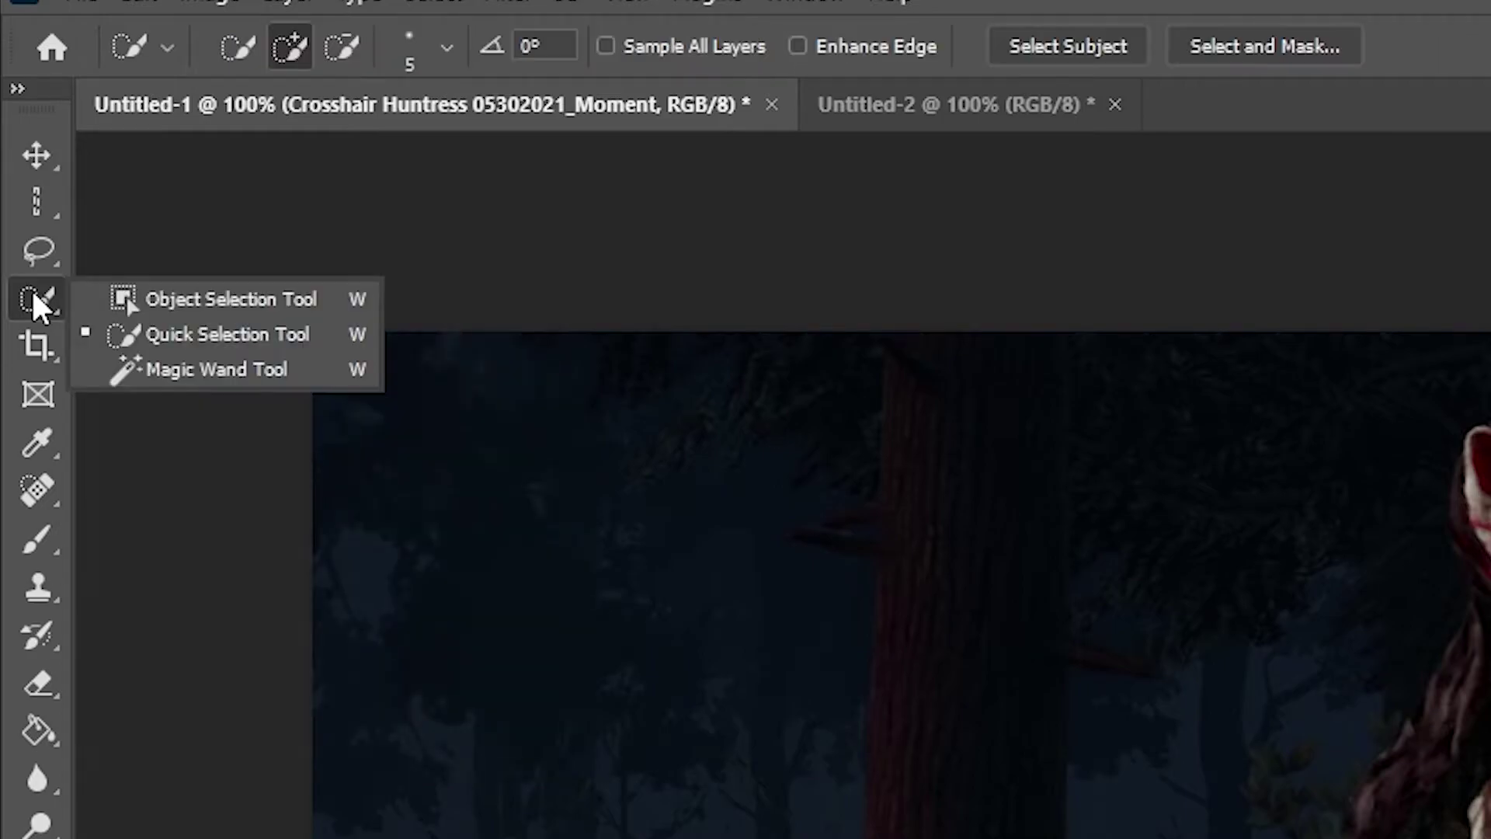
{"action": "left_click", "coordinate": [187, 334]}
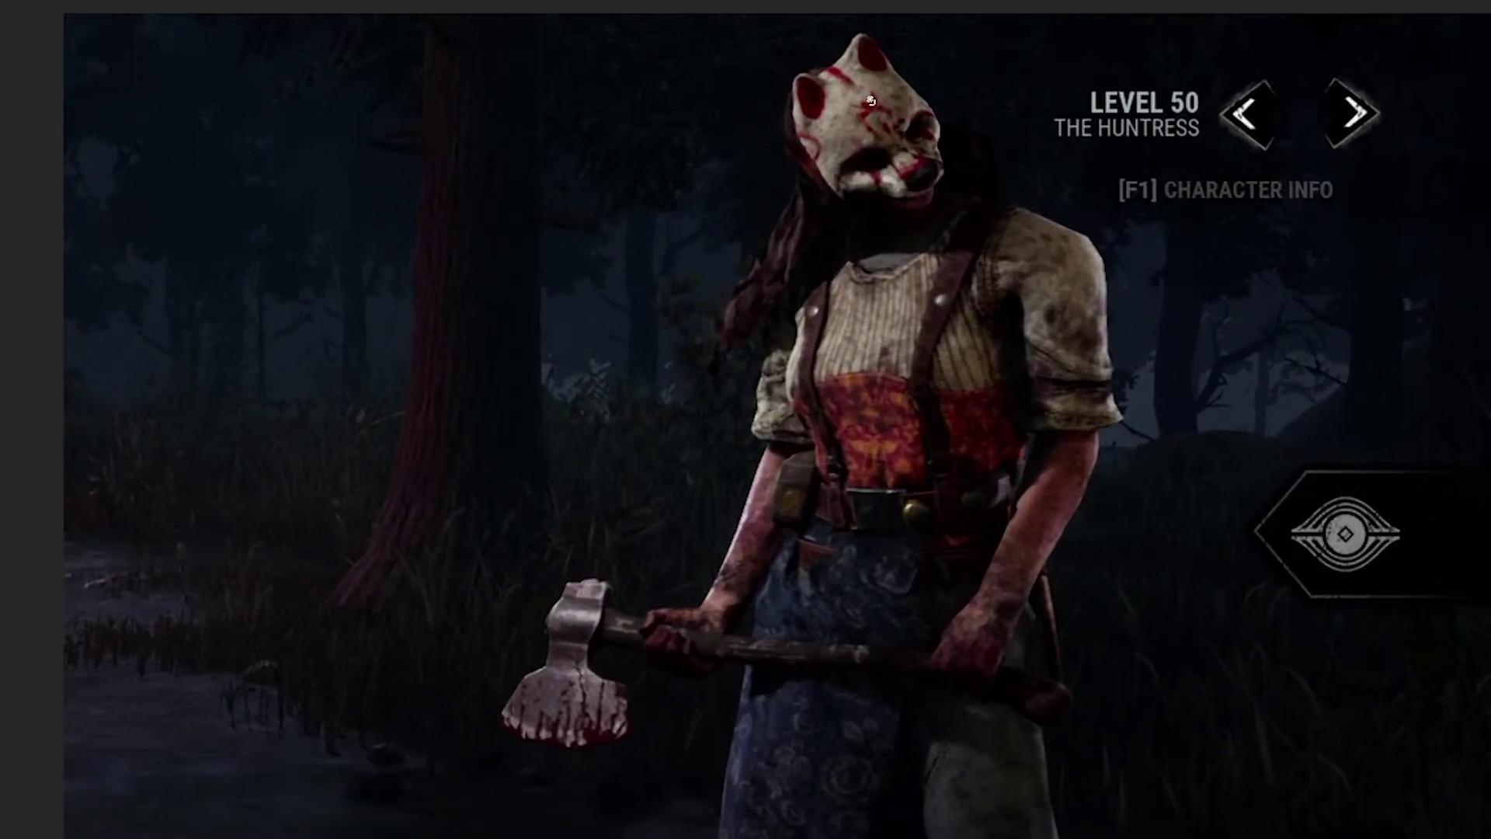
{"action": "mouse_move", "coordinate": [871, 100]}
{"action": "left_mouse_down"}
{"action": "mouse_move", "coordinate": [883, 545]}
{"action": "mouse_move", "coordinate": [846, 687]}
{"action": "mouse_move", "coordinate": [899, 804]}
{"action": "mouse_move", "coordinate": [990, 683]}
{"action": "mouse_move", "coordinate": [1002, 699]}
{"action": "left_mouse_up"}
{"action": "mouse_move", "coordinate": [610, 678]}
{"action": "left_mouse_down"}
{"action": "mouse_move", "coordinate": [567, 675]}
{"action": "mouse_move", "coordinate": [578, 614]}
{"action": "mouse_move", "coordinate": [606, 632]}
{"action": "mouse_move", "coordinate": [703, 621]}
{"action": "mouse_move", "coordinate": [722, 659]}
{"action": "left_mouse_up"}
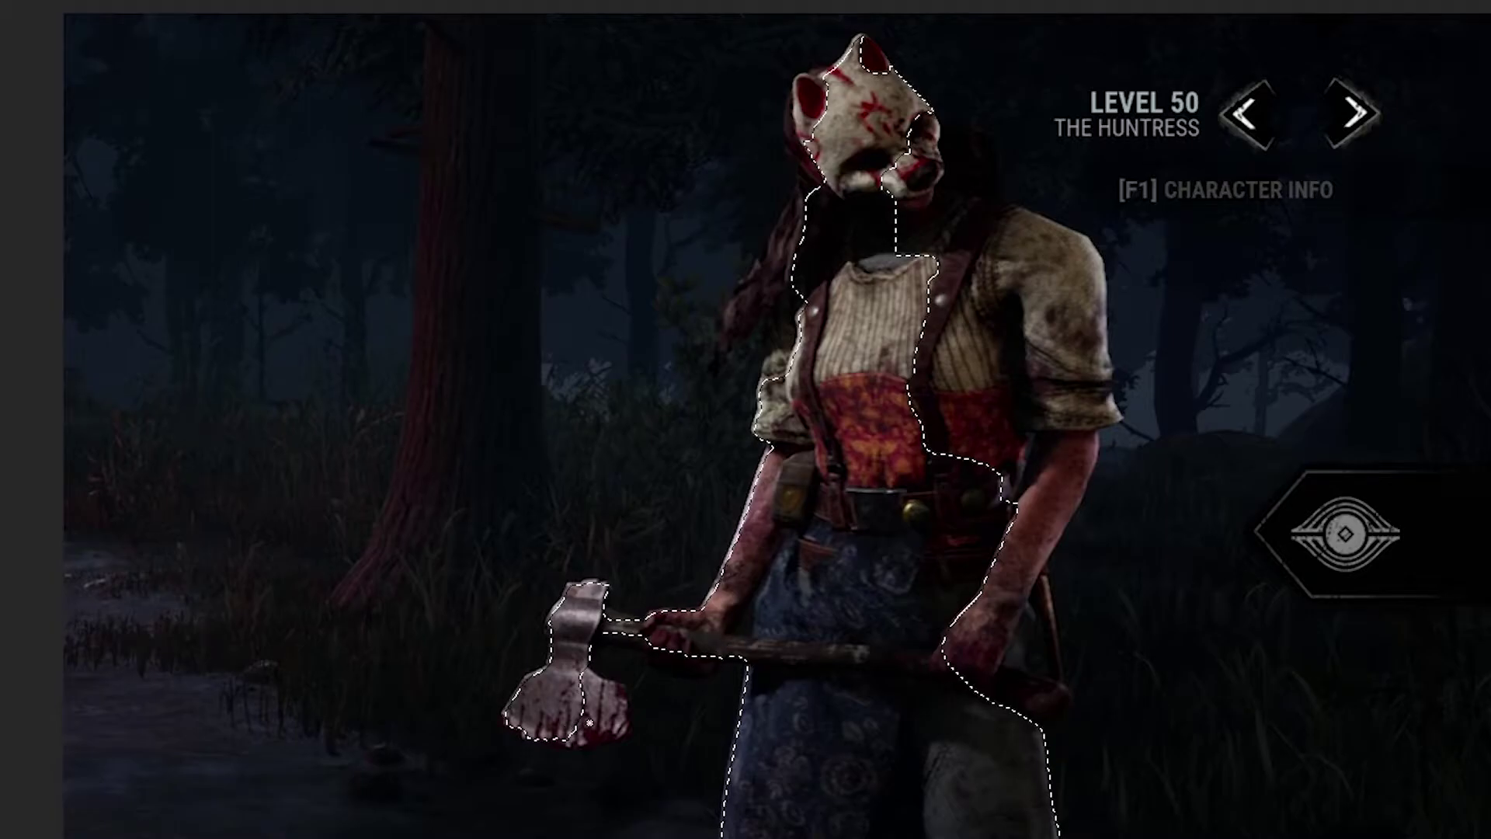
{"action": "left_click_drag", "start_coordinate": [592, 723], "coordinate": [618, 724]}
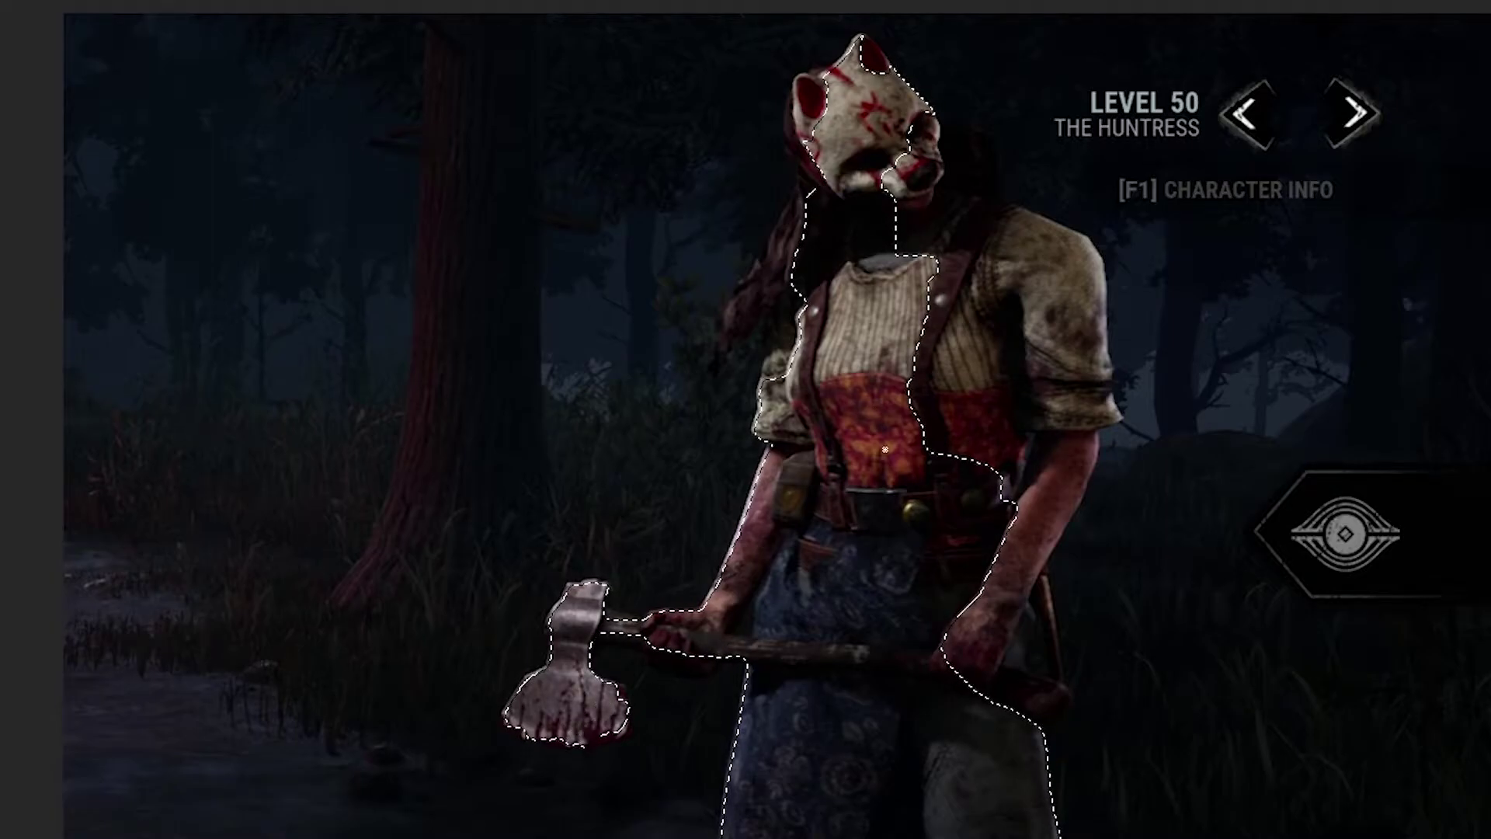
Add her hair, the mask's left edge and the area below the axe handle
{"action": "mouse_move", "coordinate": [796, 326]}
{"action": "left_mouse_down"}
{"action": "mouse_move", "coordinate": [802, 221]}
{"action": "mouse_move", "coordinate": [741, 326]}
{"action": "mouse_move", "coordinate": [730, 311]}
{"action": "mouse_move", "coordinate": [767, 260]}
{"action": "left_mouse_up"}
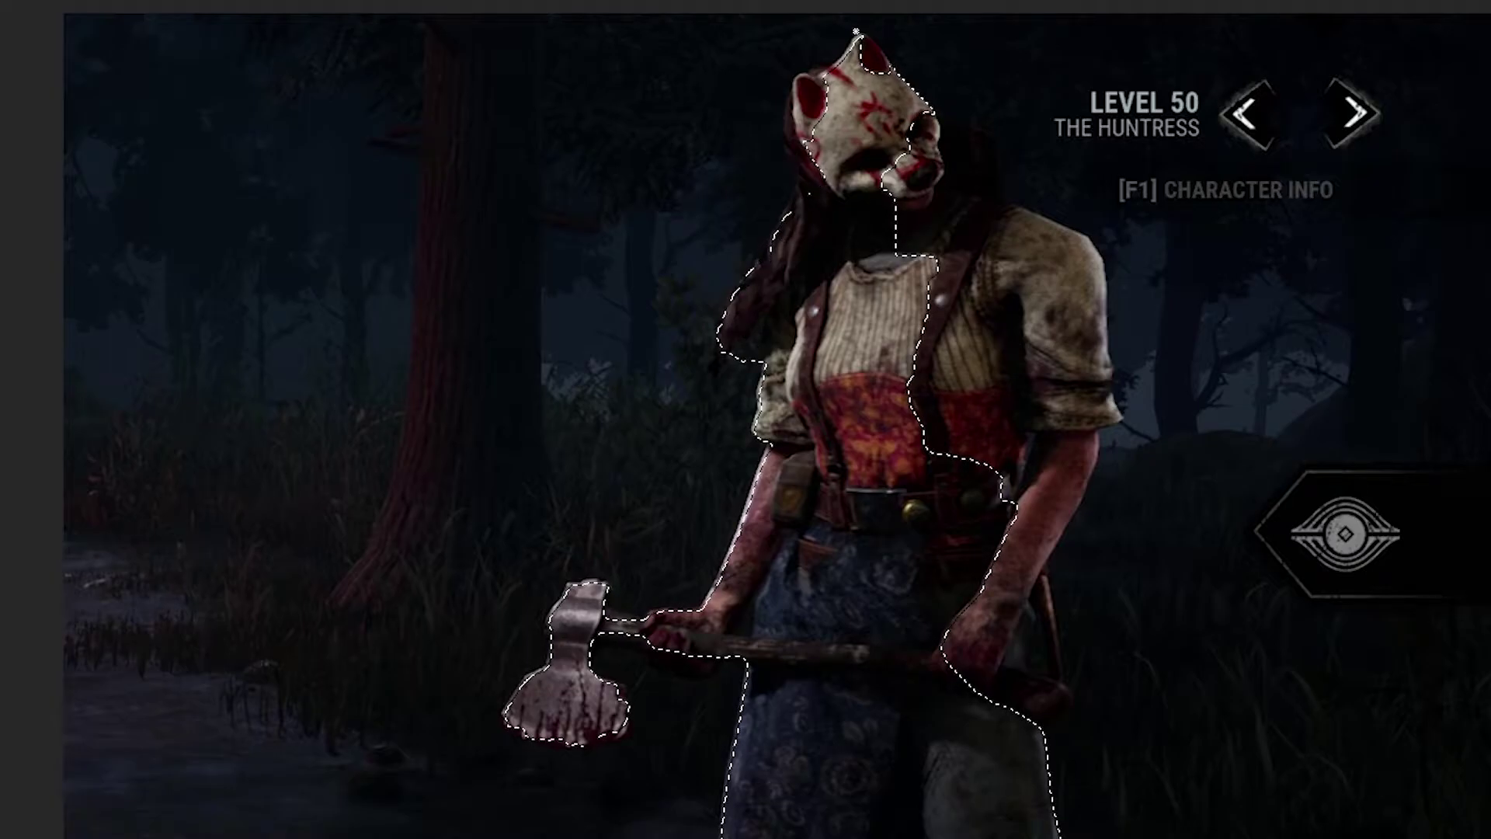
{"action": "mouse_move", "coordinate": [800, 85]}
{"action": "left_mouse_down"}
{"action": "mouse_move", "coordinate": [800, 183]}
{"action": "mouse_move", "coordinate": [789, 127]}
{"action": "mouse_move", "coordinate": [982, 198]}
{"action": "mouse_move", "coordinate": [986, 156]}
{"action": "mouse_move", "coordinate": [963, 124]}
{"action": "left_mouse_up"}
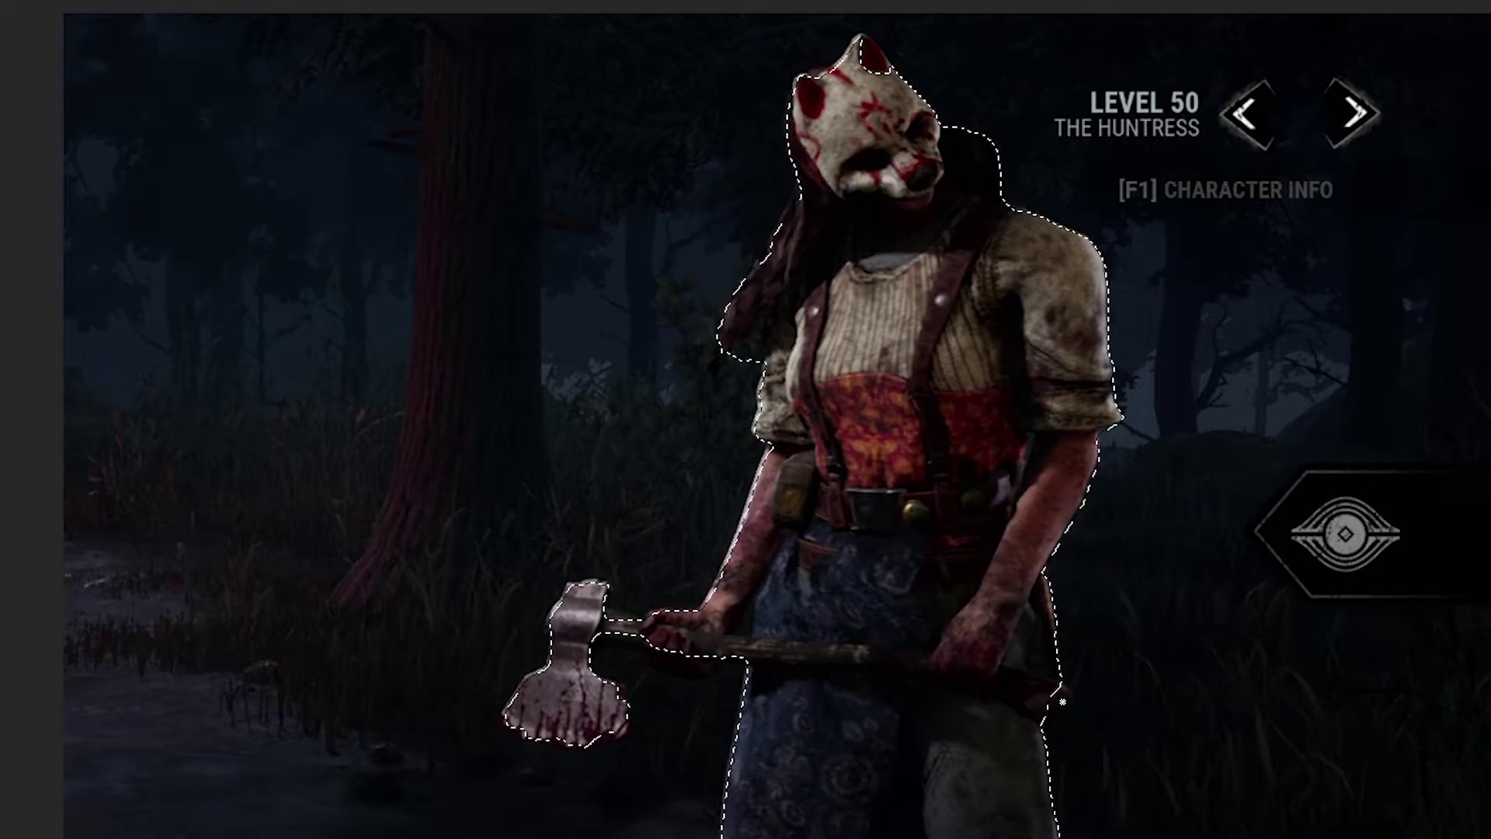
{"action": "left_click", "coordinate": [708, 669]}
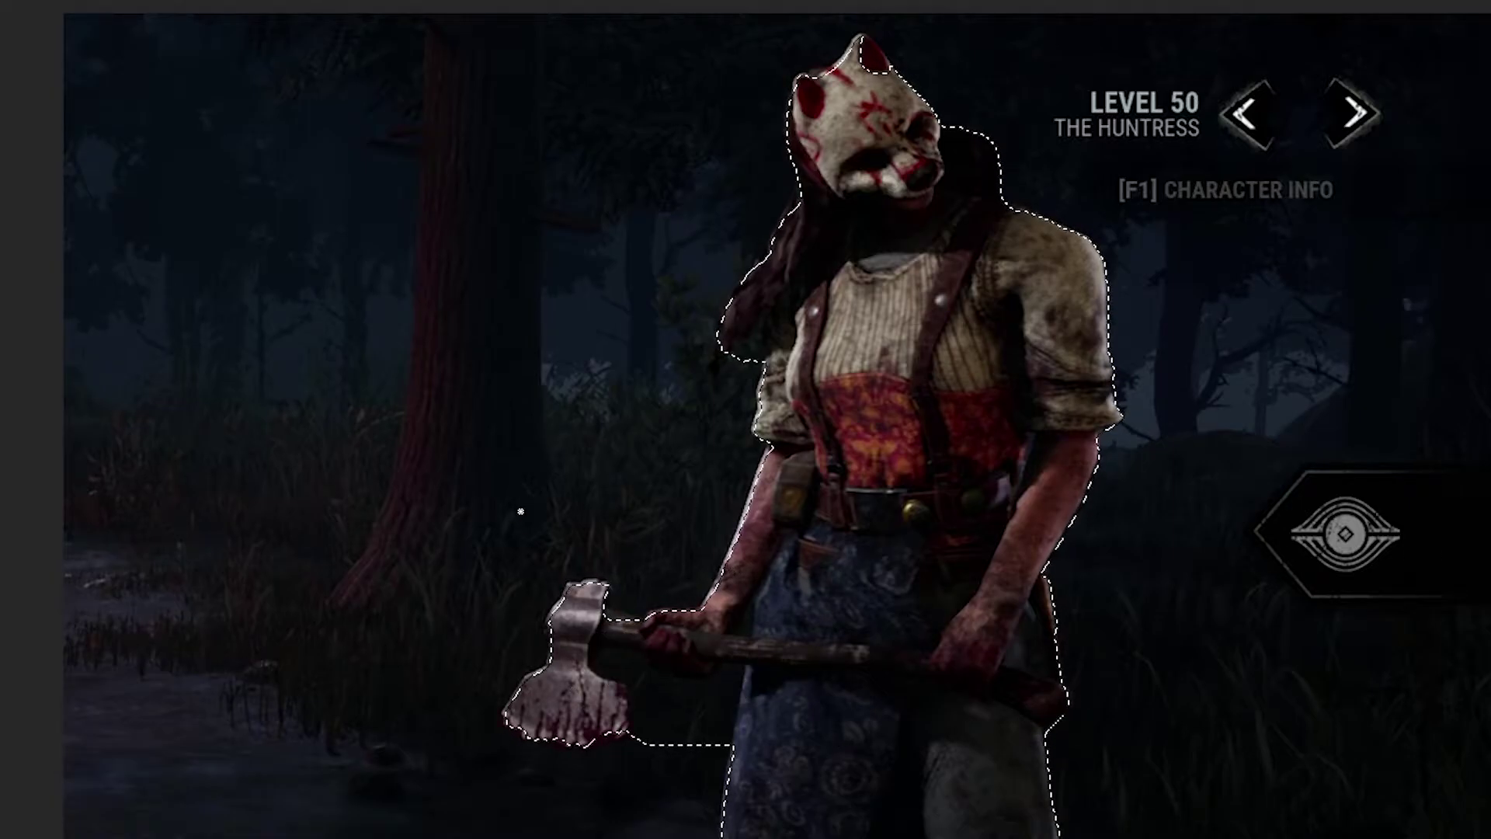
{"action": "scroll", "coordinate": [672, 713], "scroll_direction": "up", "scroll_amount": 1}
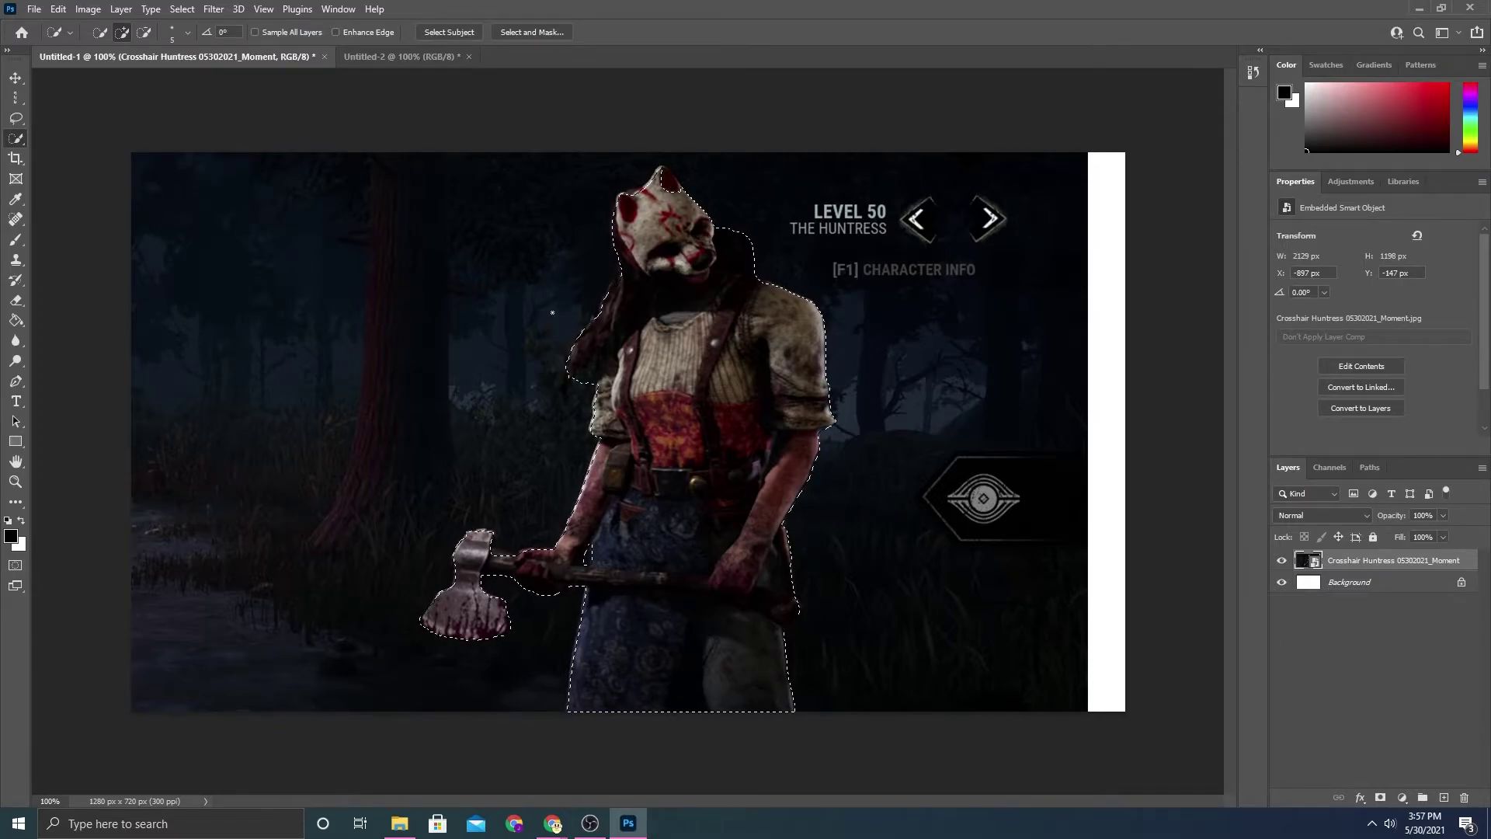
Zoom in and subtract background beside the hair and along the right forearm
{"action": "scroll", "coordinate": [559, 323], "scroll_direction": "up", "scroll_amount": 5}
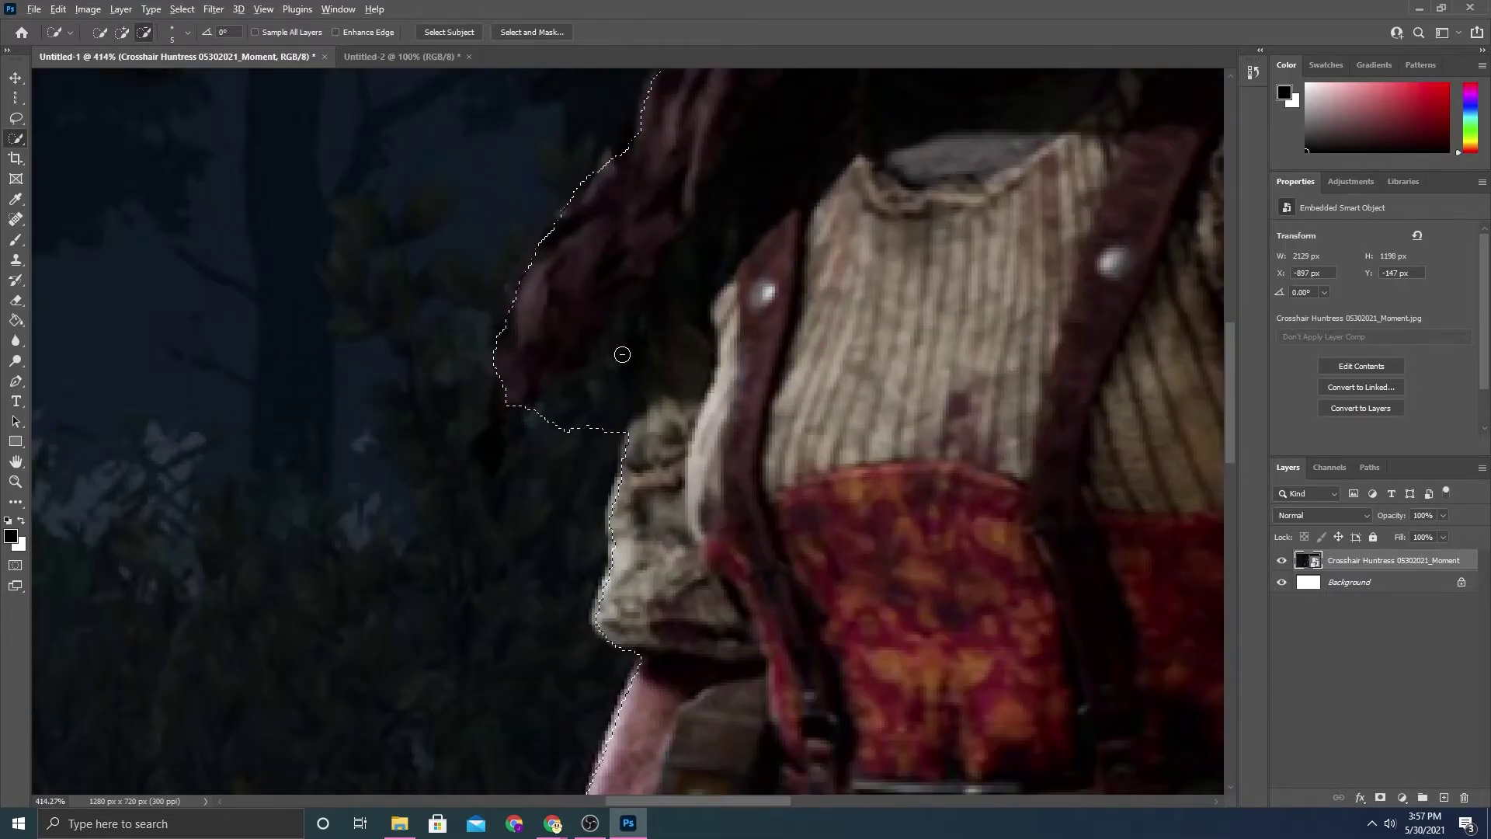
{"action": "scroll", "coordinate": [673, 391], "scroll_direction": "down", "scroll_amount": 5}
{"action": "scroll", "coordinate": [674, 390], "scroll_direction": "up", "scroll_amount": 4}
{"action": "left_click_drag", "start_coordinate": [621, 101], "coordinate": [610, 294]}
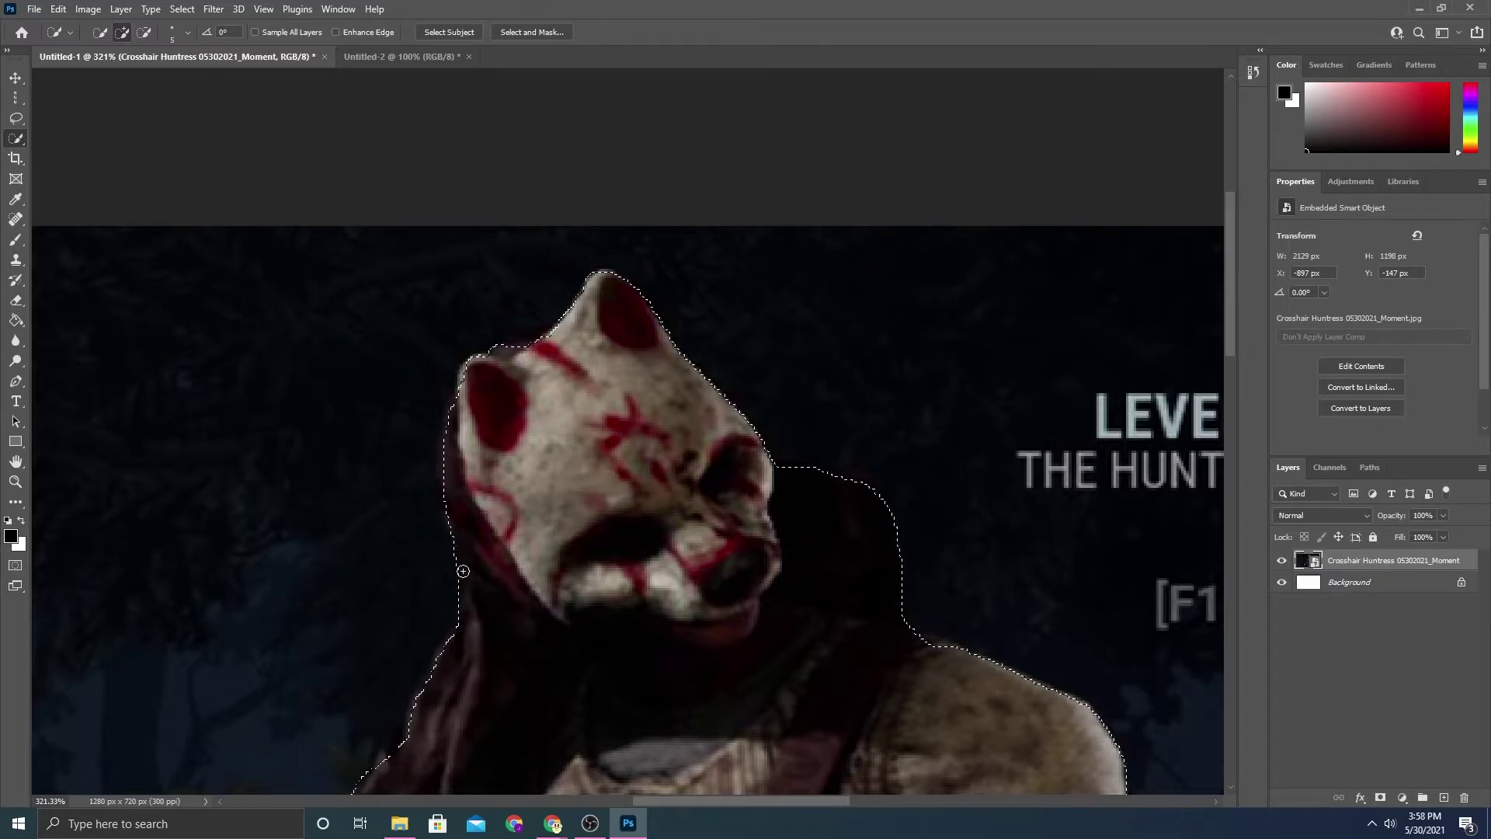
{"action": "key", "text": "super"}
{"action": "key", "text": "super"}
{"action": "left_click", "coordinate": [446, 581], "text": "alt"}
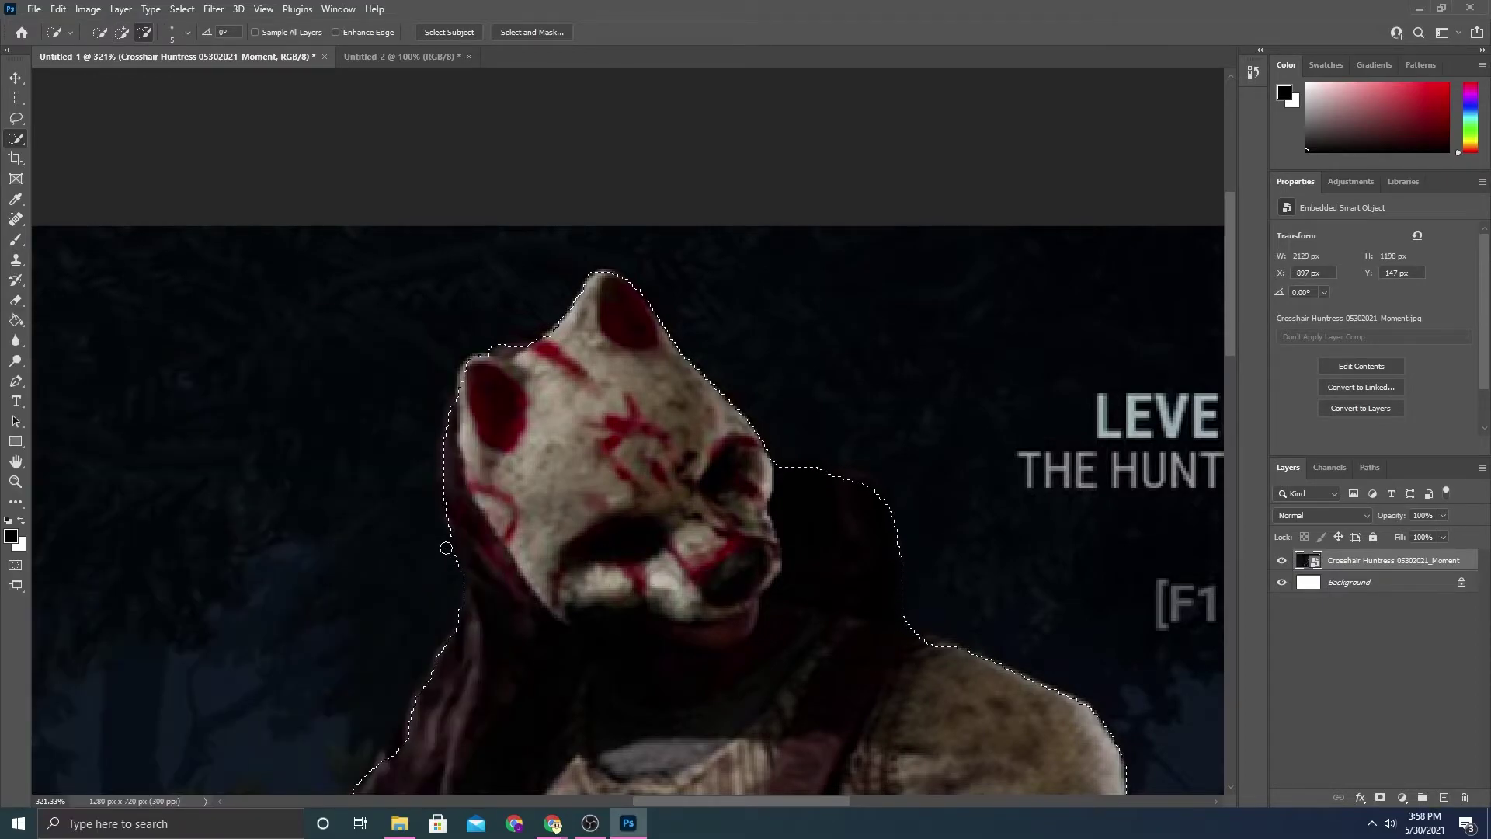
{"action": "scroll", "coordinate": [948, 456], "scroll_direction": "down", "scroll_amount": 15}
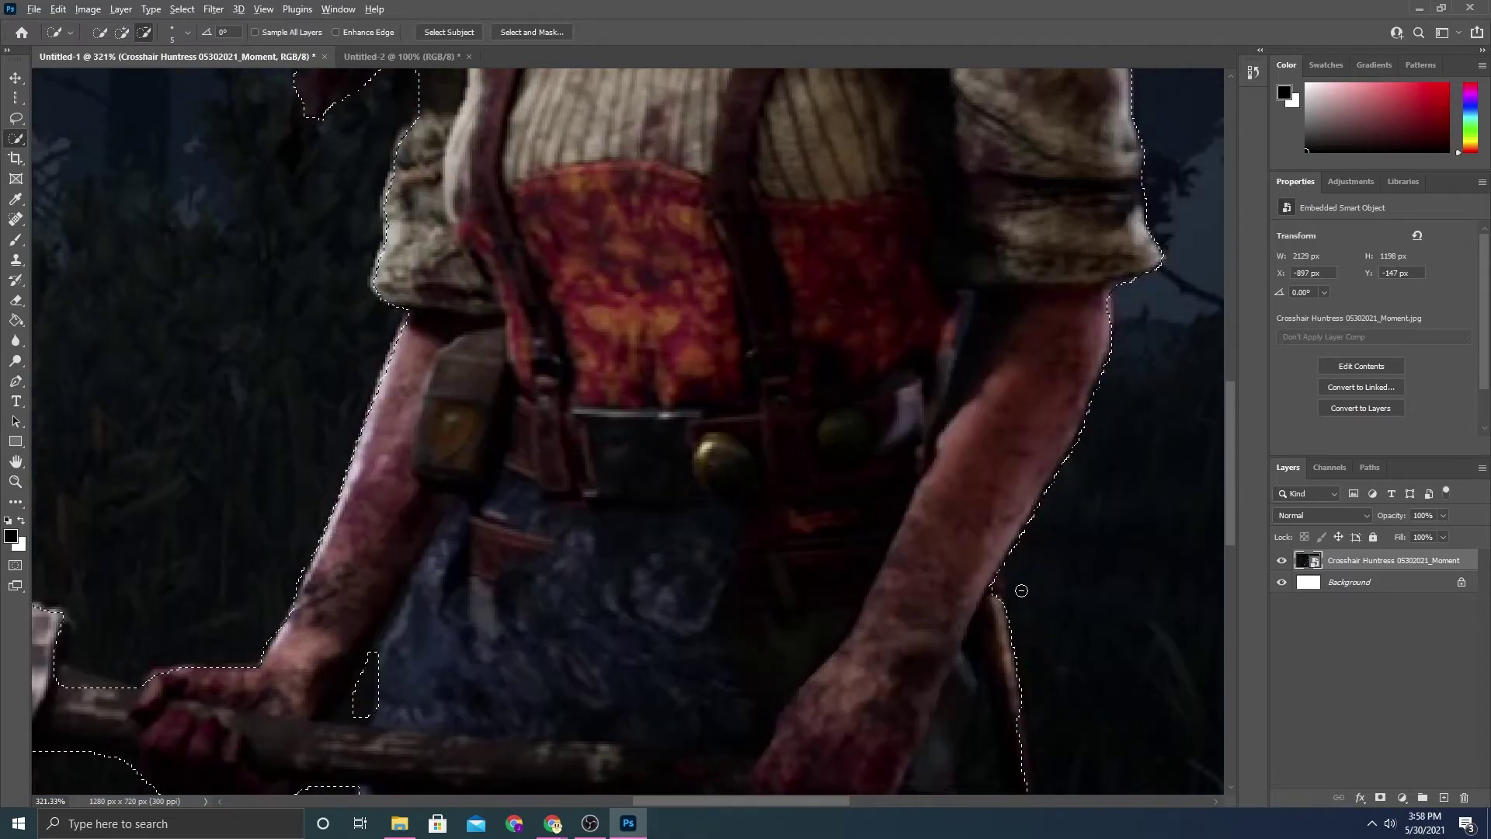
{"action": "left_click_drag", "start_coordinate": [1013, 588], "coordinate": [1052, 489]}
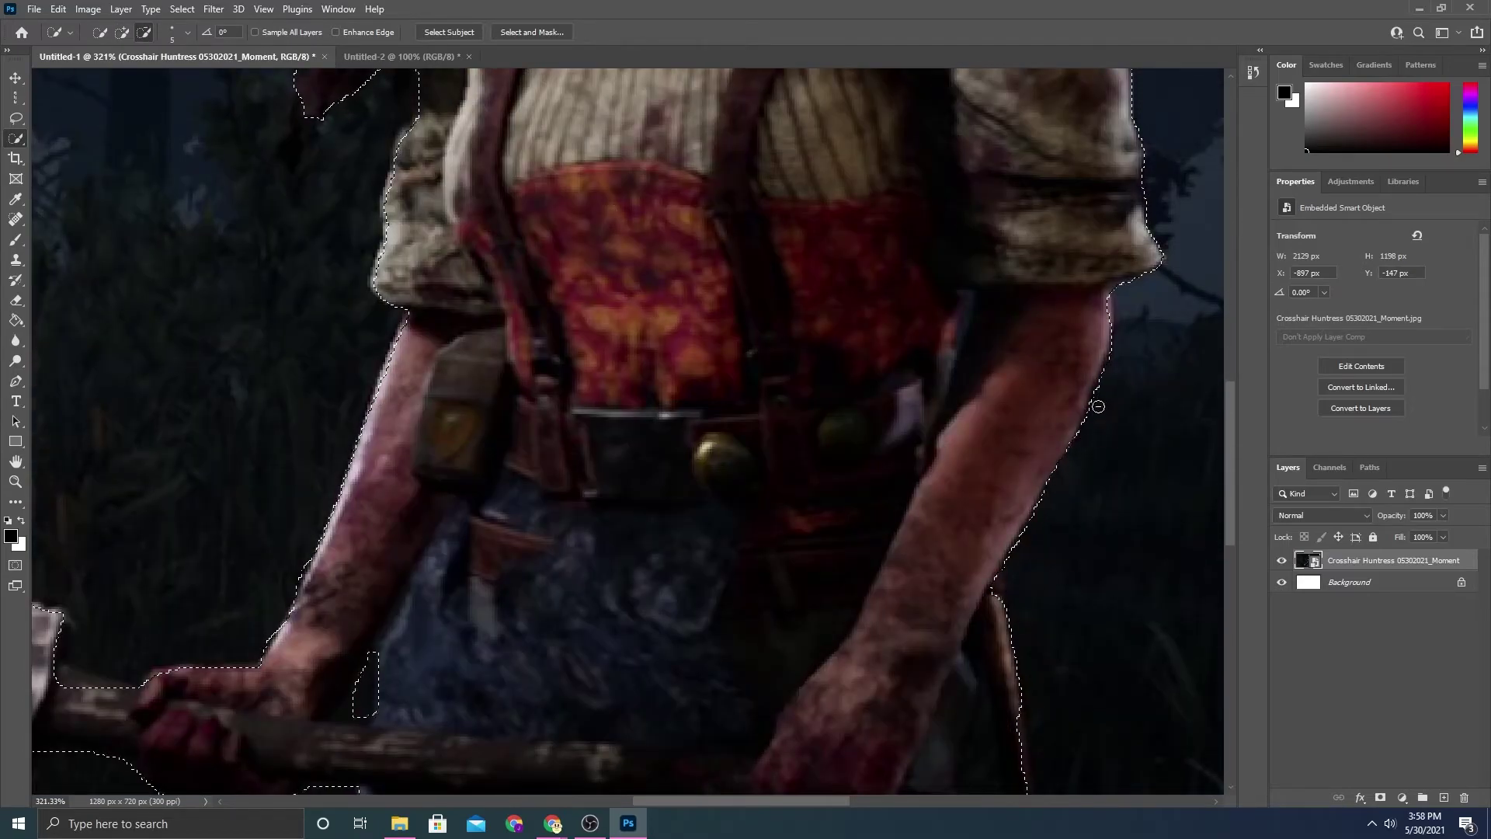
Remove dark background above the axe handle and add the blade's lower edge
{"action": "scroll", "coordinate": [1098, 406], "scroll_direction": "down", "scroll_amount": 10}
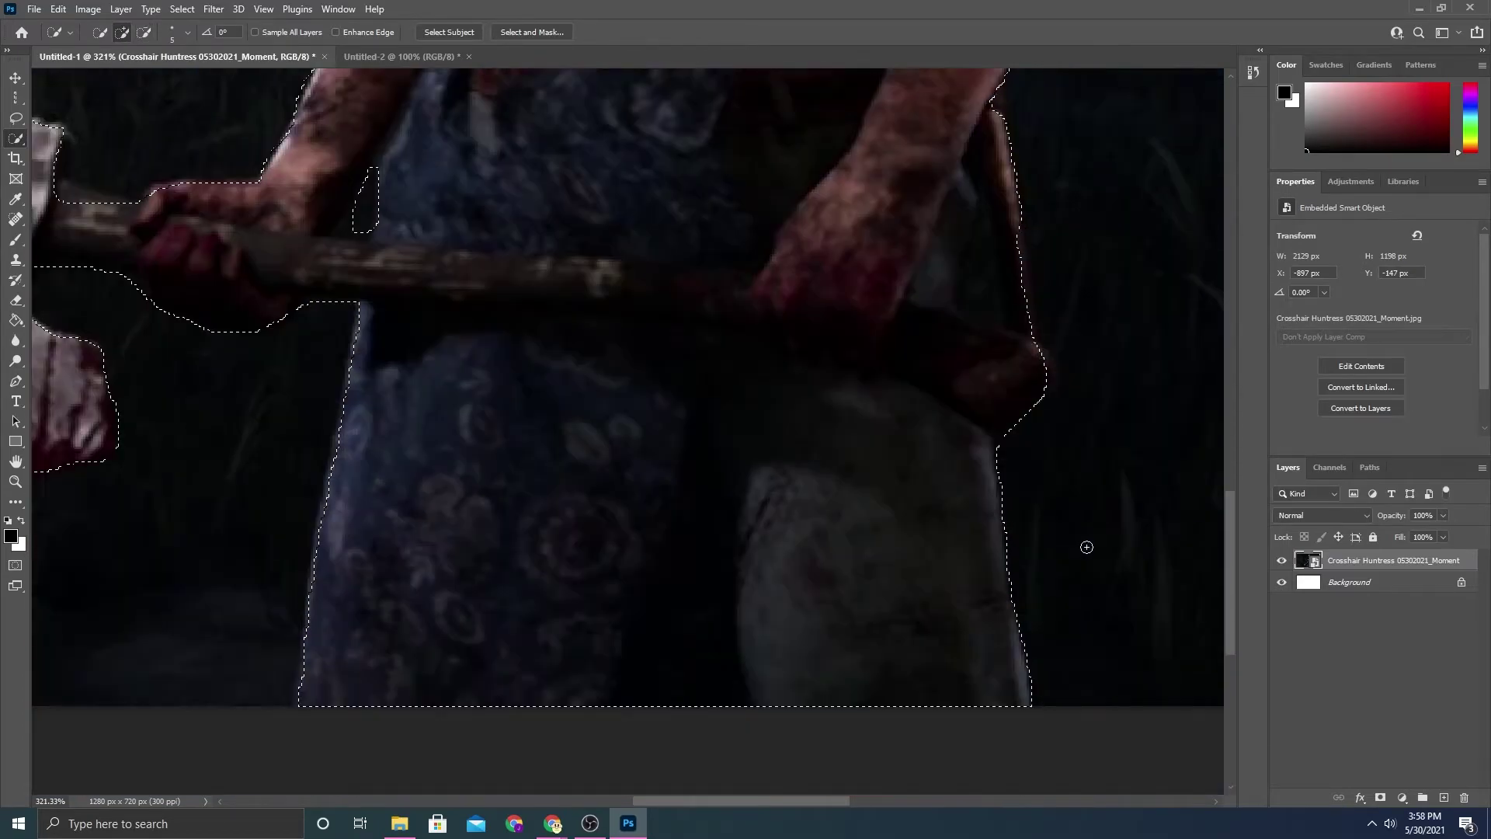
{"action": "scroll", "coordinate": [788, 404], "scroll_direction": "down", "scroll_amount": 6}
{"action": "scroll", "coordinate": [788, 404], "scroll_direction": "up", "scroll_amount": 5}
{"action": "scroll", "coordinate": [525, 220], "scroll_direction": "up", "scroll_amount": 3}
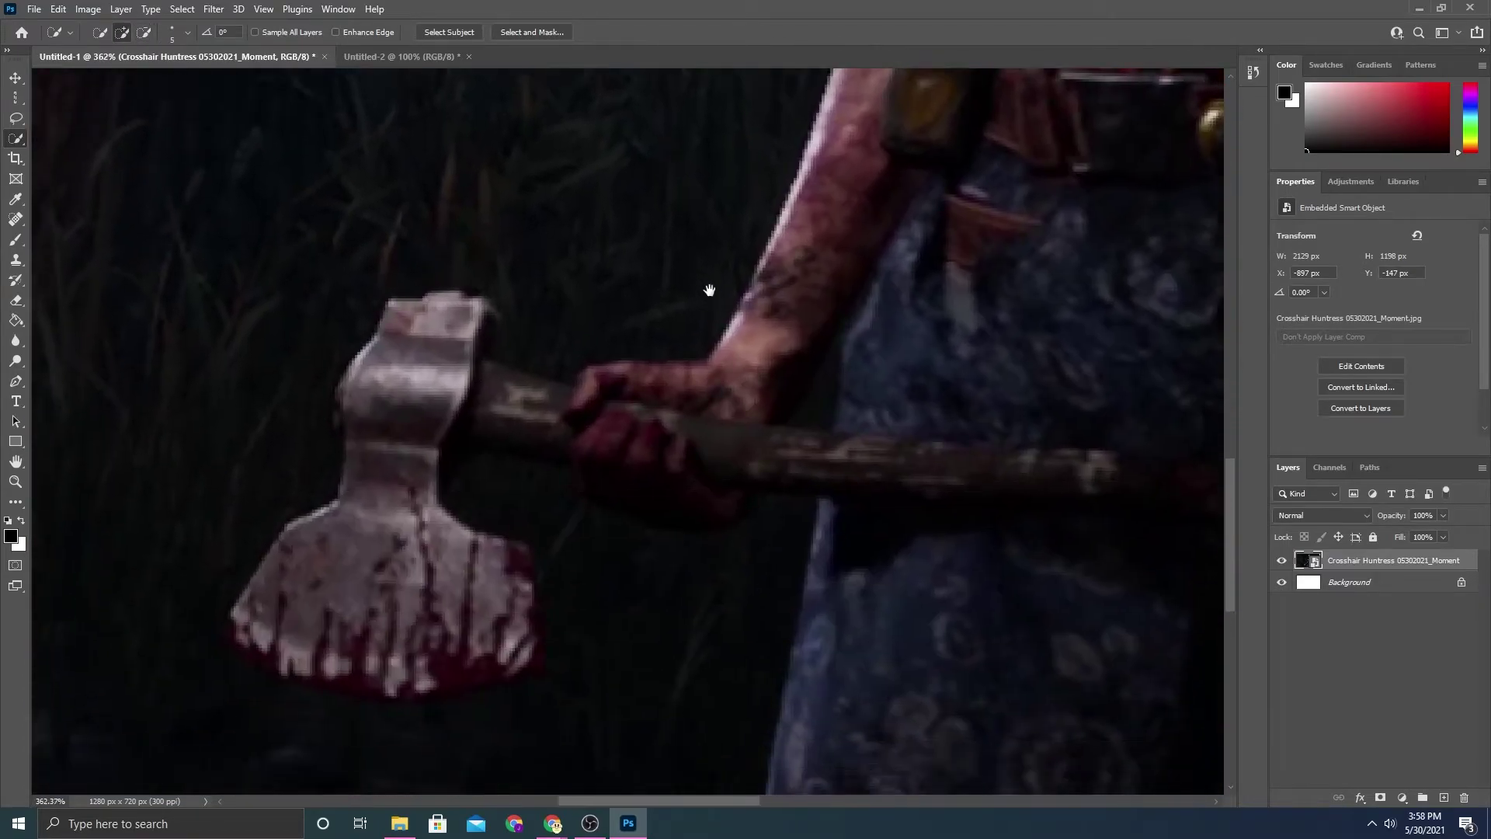
{"action": "mouse_move", "coordinate": [524, 220]}
{"action": "left_mouse_down"}
{"action": "mouse_move", "coordinate": [537, 181]}
{"action": "mouse_move", "coordinate": [583, 209]}
{"action": "mouse_move", "coordinate": [565, 234]}
{"action": "mouse_move", "coordinate": [510, 226]}
{"action": "left_mouse_up"}
{"action": "mouse_move", "coordinate": [435, 528]}
{"action": "left_mouse_down"}
{"action": "mouse_move", "coordinate": [429, 540]}
{"action": "mouse_move", "coordinate": [304, 505]}
{"action": "left_mouse_up"}
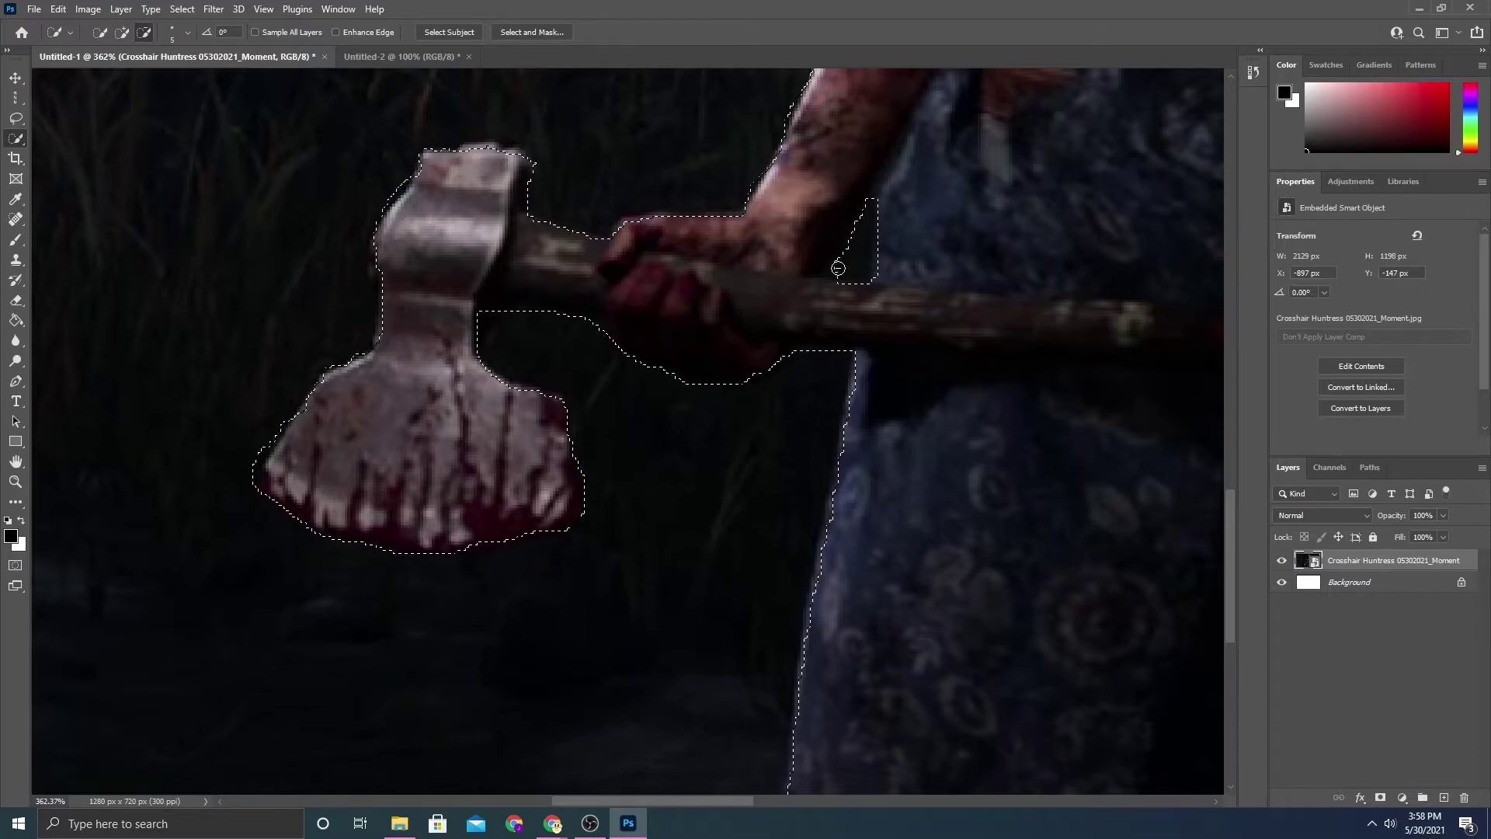
{"action": "scroll", "coordinate": [825, 406], "scroll_direction": "down", "scroll_amount": 13}
{"action": "scroll", "coordinate": [635, 422], "scroll_direction": "up", "scroll_amount": 7}
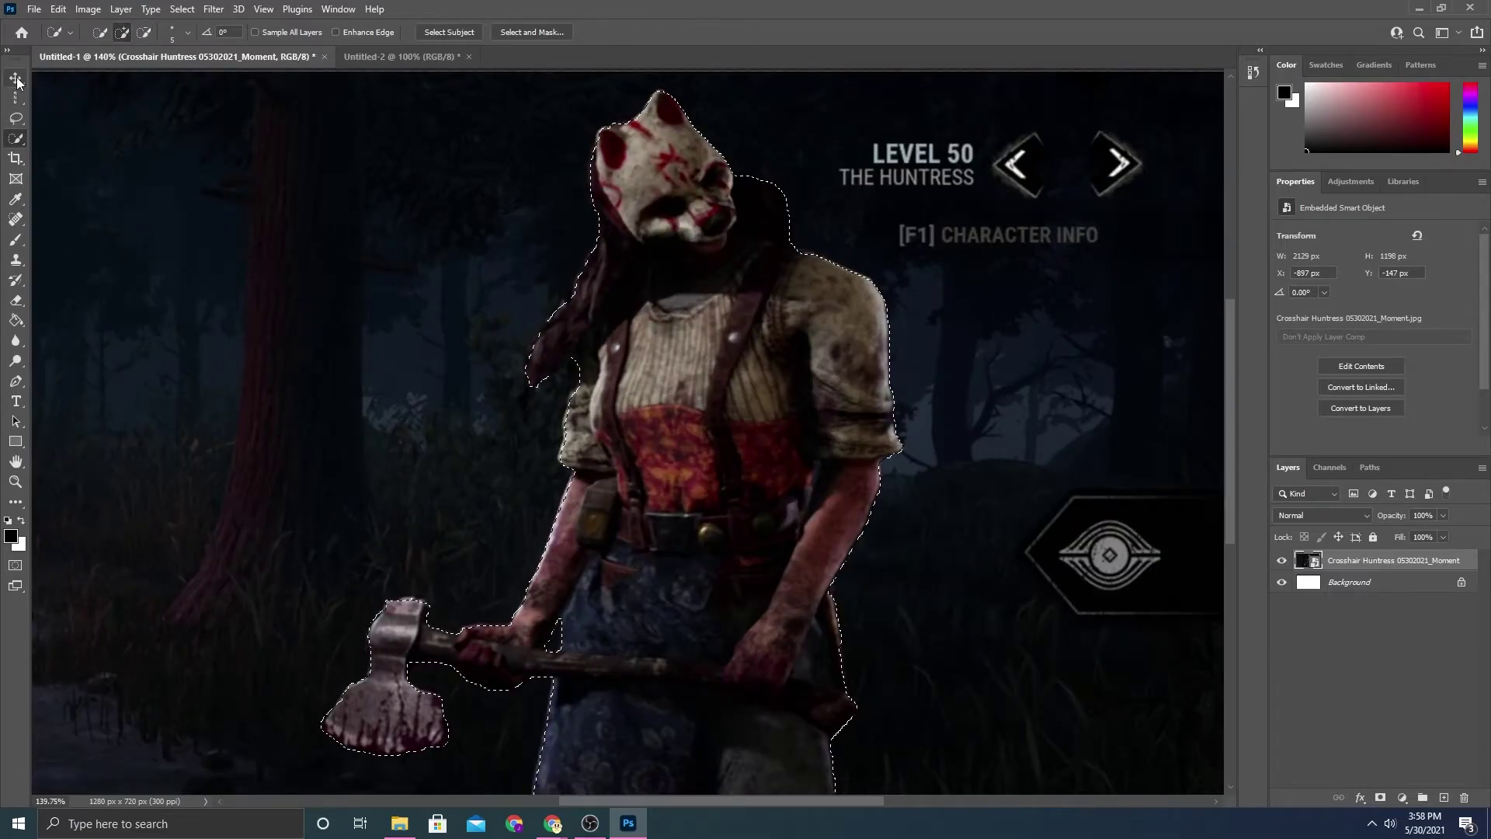
Copy the selected Huntress and paste her into Untitled-2 as Layer 1, nudged left
{"action": "key", "text": "v"}
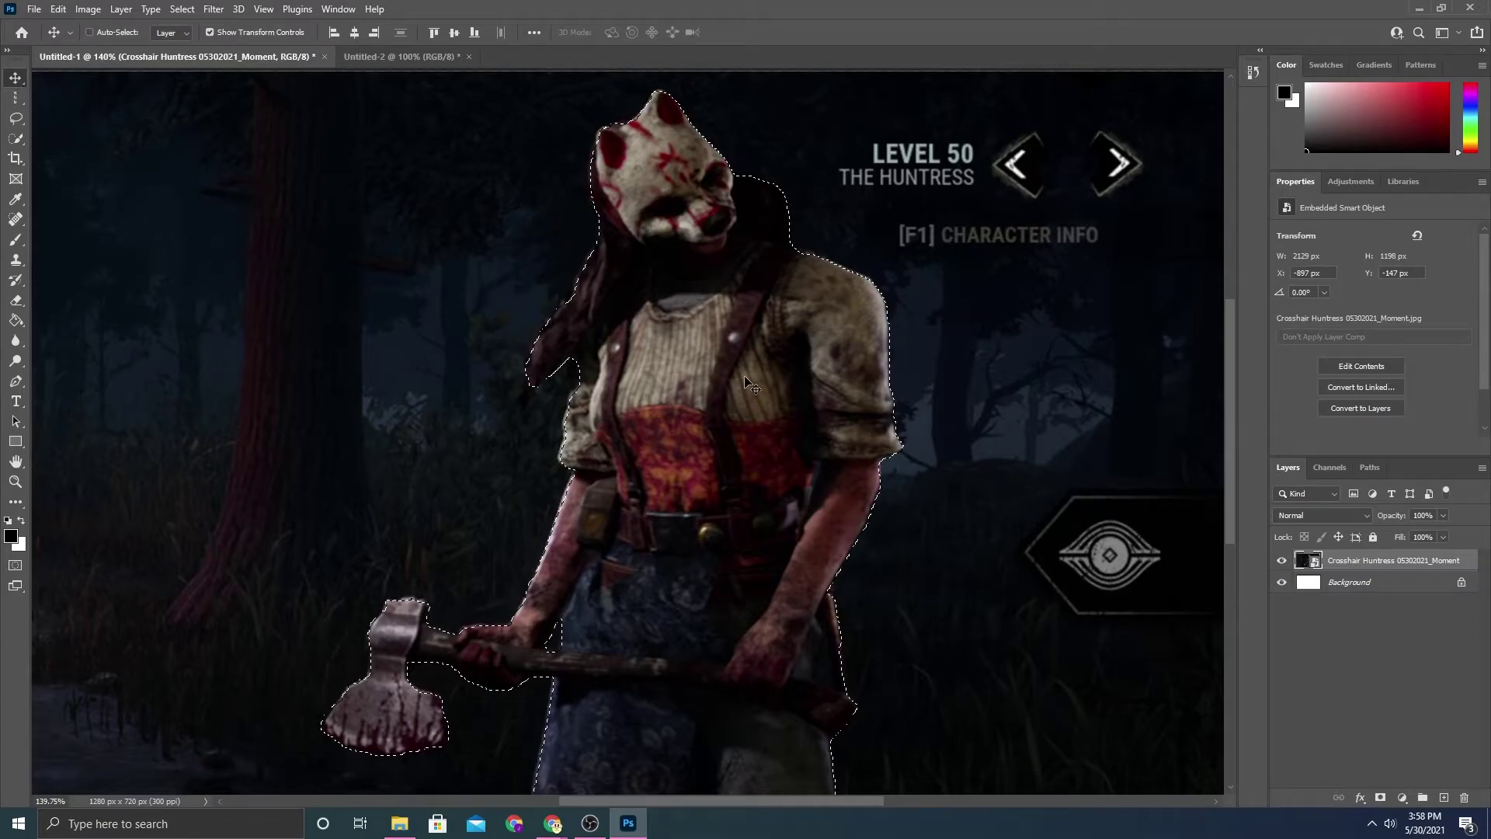
{"action": "key", "text": "ctrl"}
{"action": "left_click", "coordinate": [396, 56]}
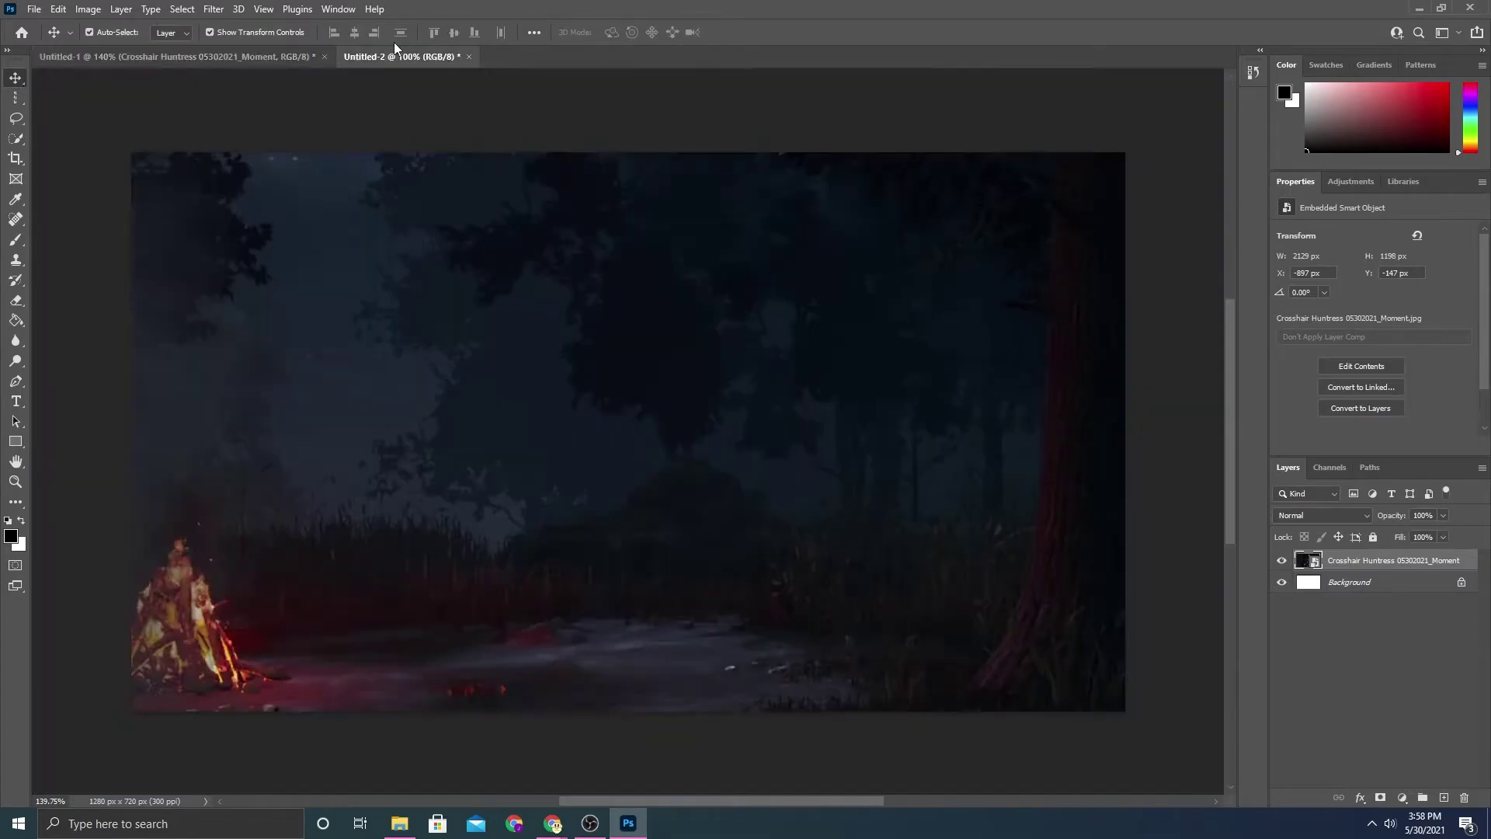
{"action": "key", "text": "ctrl+v"}
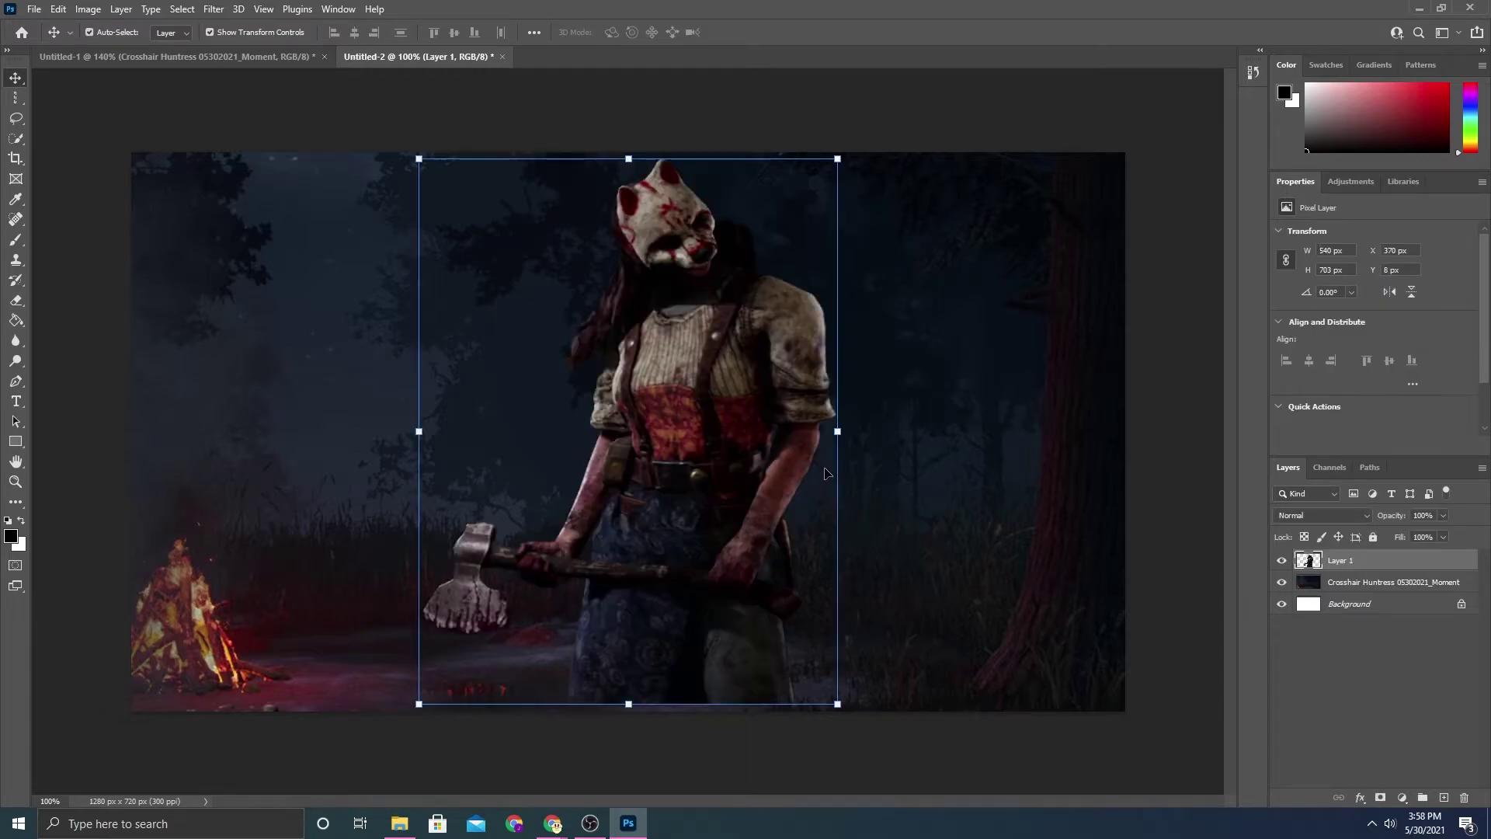
{"action": "left_click_drag", "start_coordinate": [706, 464], "coordinate": [664, 471]}
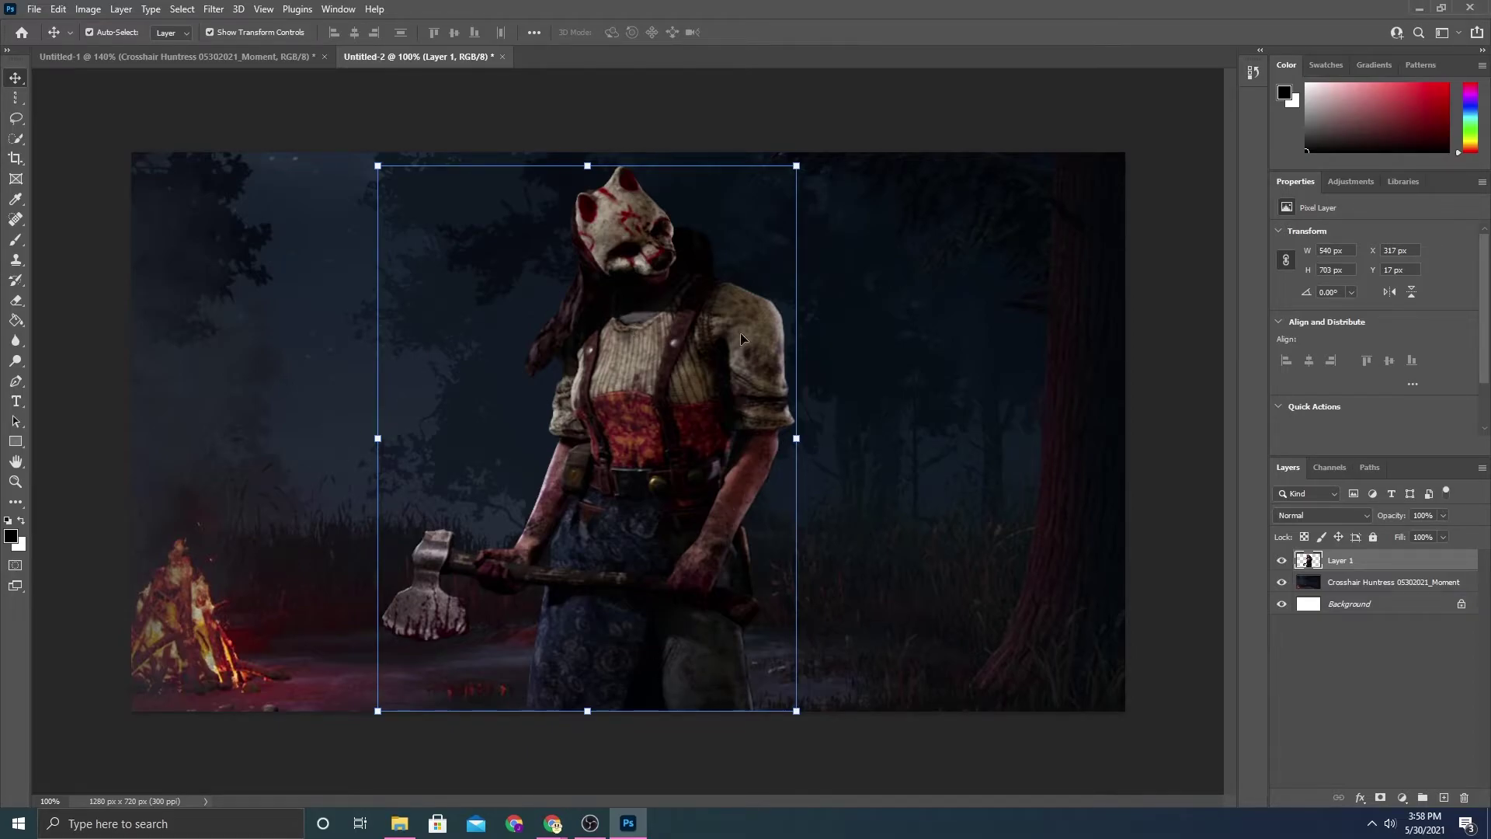
{"action": "scroll", "coordinate": [712, 479], "scroll_direction": "down", "scroll_amount": 5}
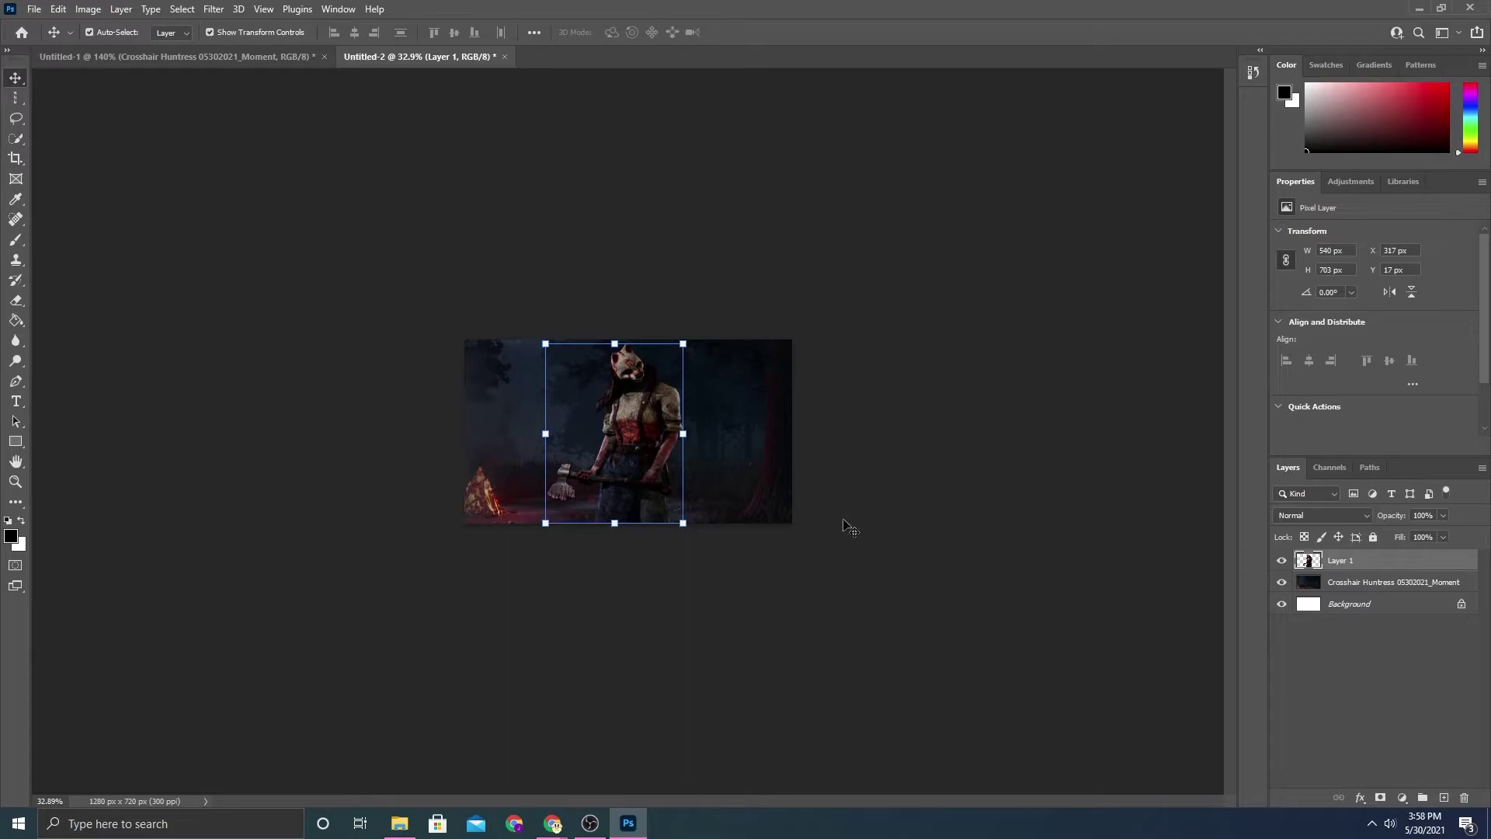
{"action": "scroll", "coordinate": [629, 455], "scroll_direction": "down", "scroll_amount": 4}
{"action": "scroll", "coordinate": [637, 424], "scroll_direction": "up", "scroll_amount": 4}
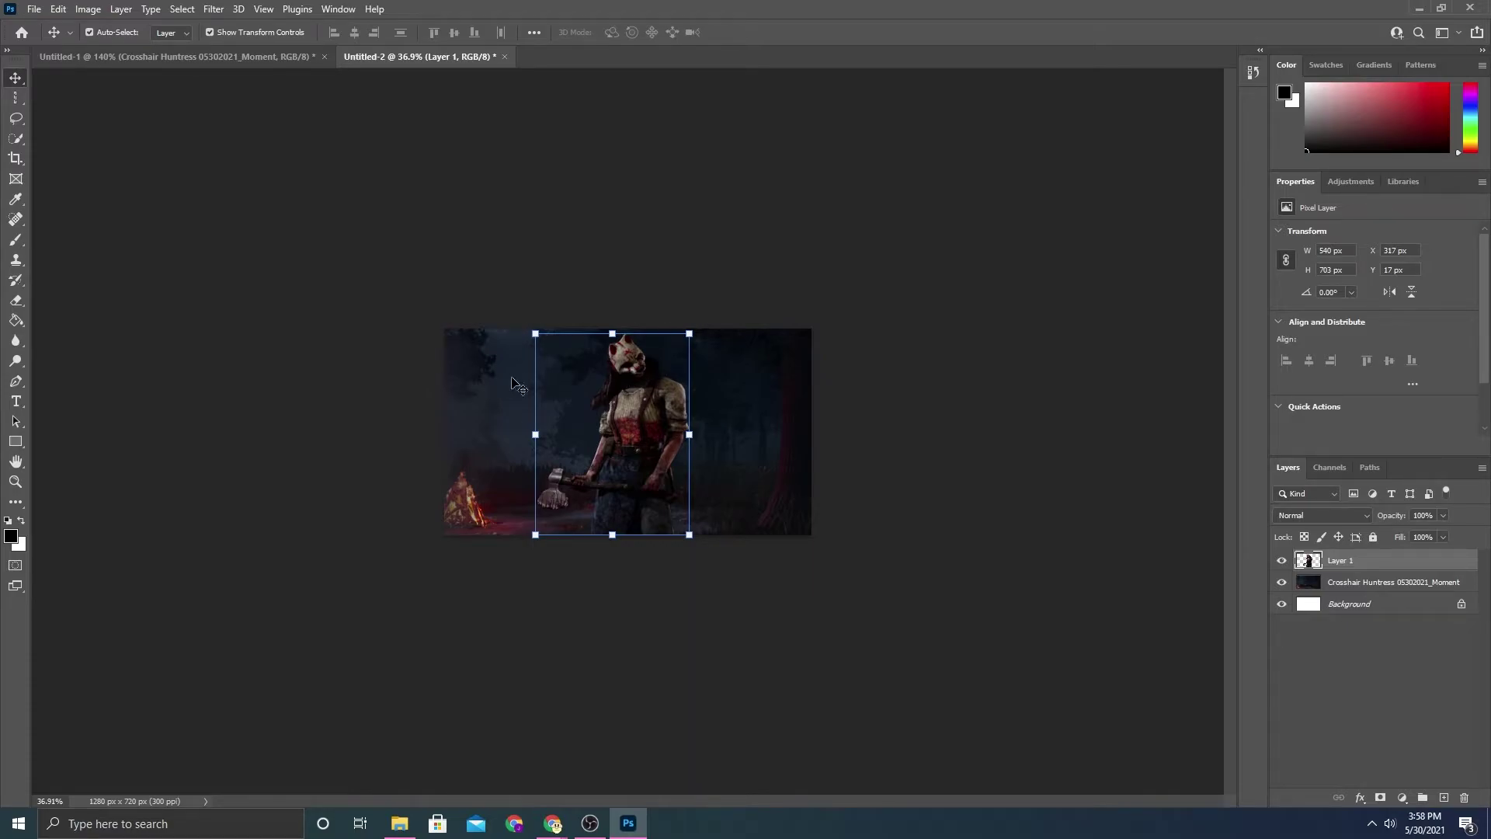
Move the Huntress layer to the canvas centre and scale it up to about 158%
{"action": "scroll", "coordinate": [584, 466], "scroll_direction": "up", "scroll_amount": 5}
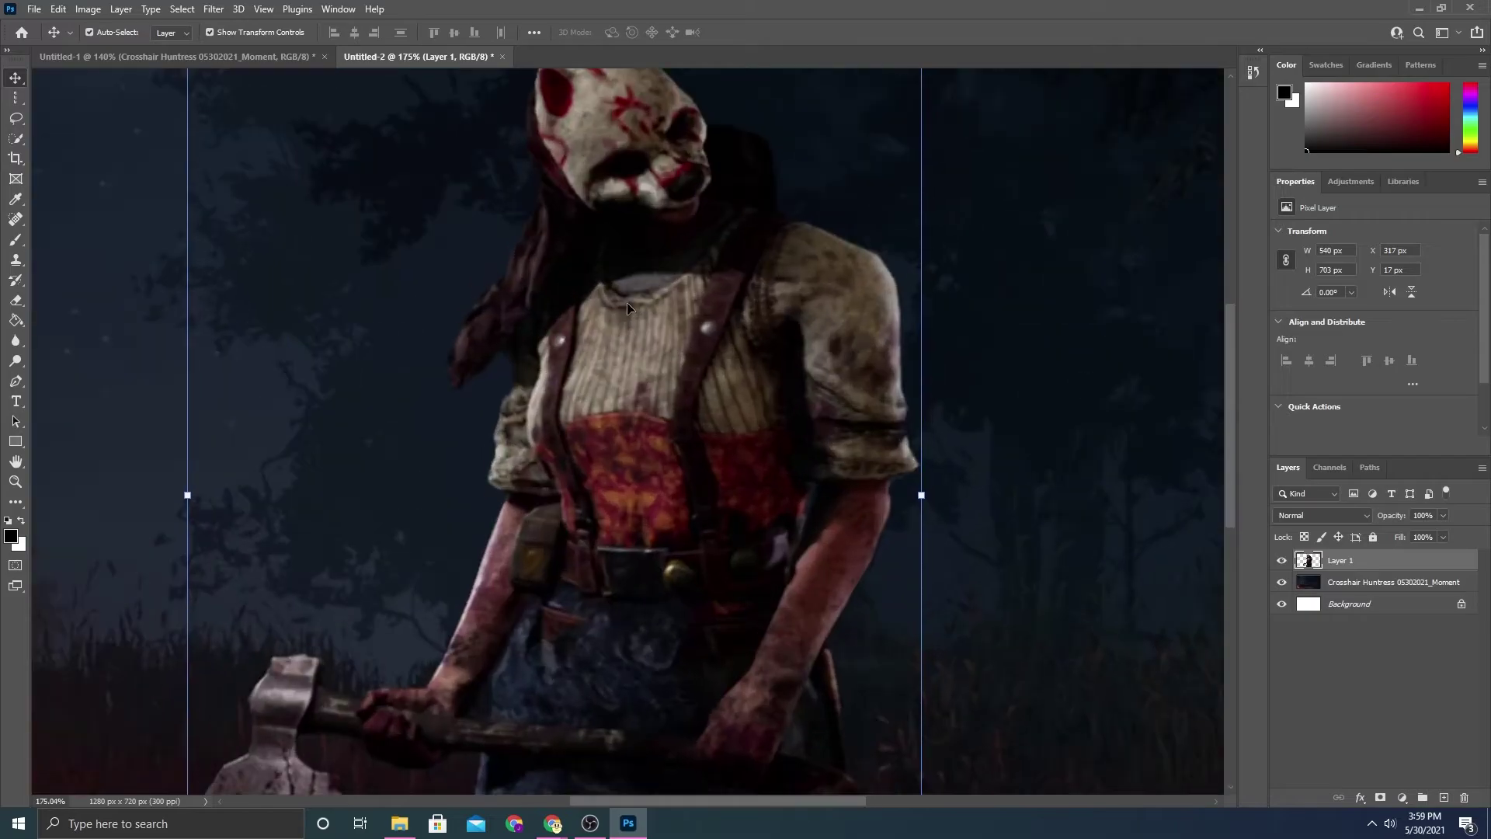
{"action": "scroll", "coordinate": [627, 310], "scroll_direction": "down", "scroll_amount": 3}
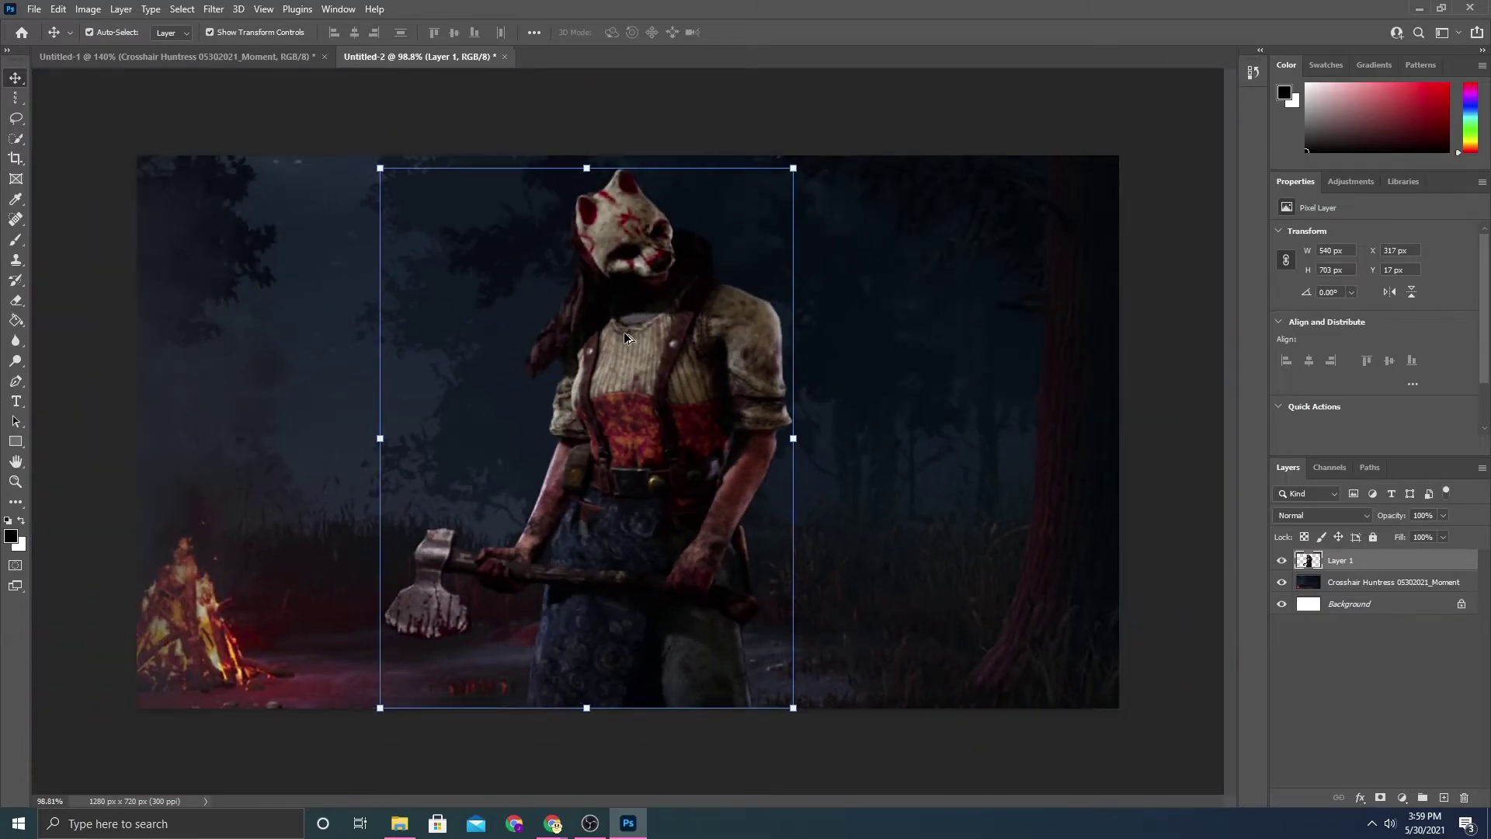
{"action": "left_click", "coordinate": [384, 128]}
{"action": "left_click", "coordinate": [668, 348]}
{"action": "left_click_drag", "start_coordinate": [660, 511], "coordinate": [488, 236]}
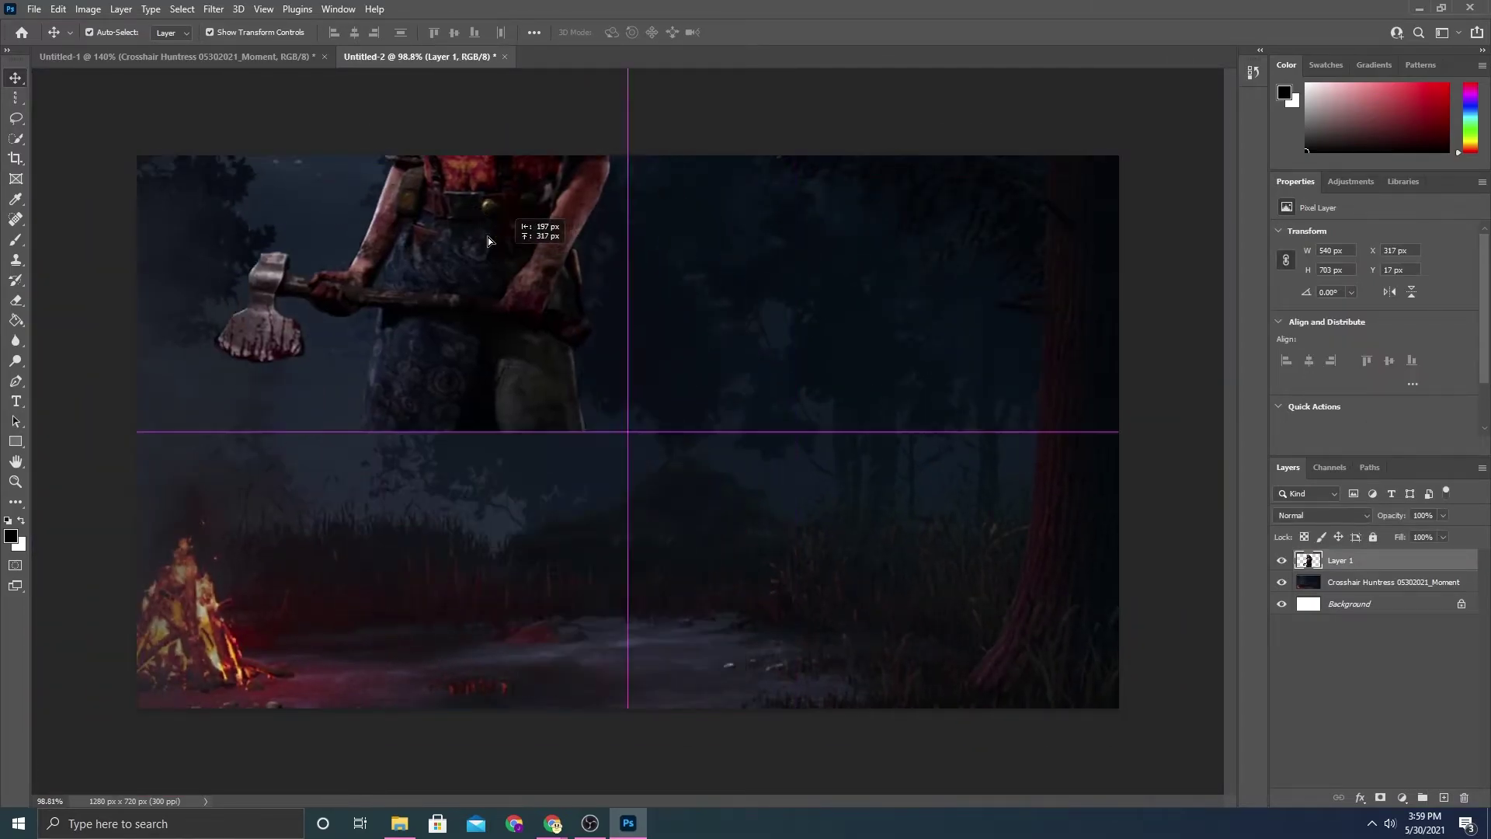
{"action": "left_click_drag", "start_coordinate": [621, 435], "coordinate": [857, 744]}
{"action": "left_click_drag", "start_coordinate": [597, 216], "coordinate": [588, 397]}
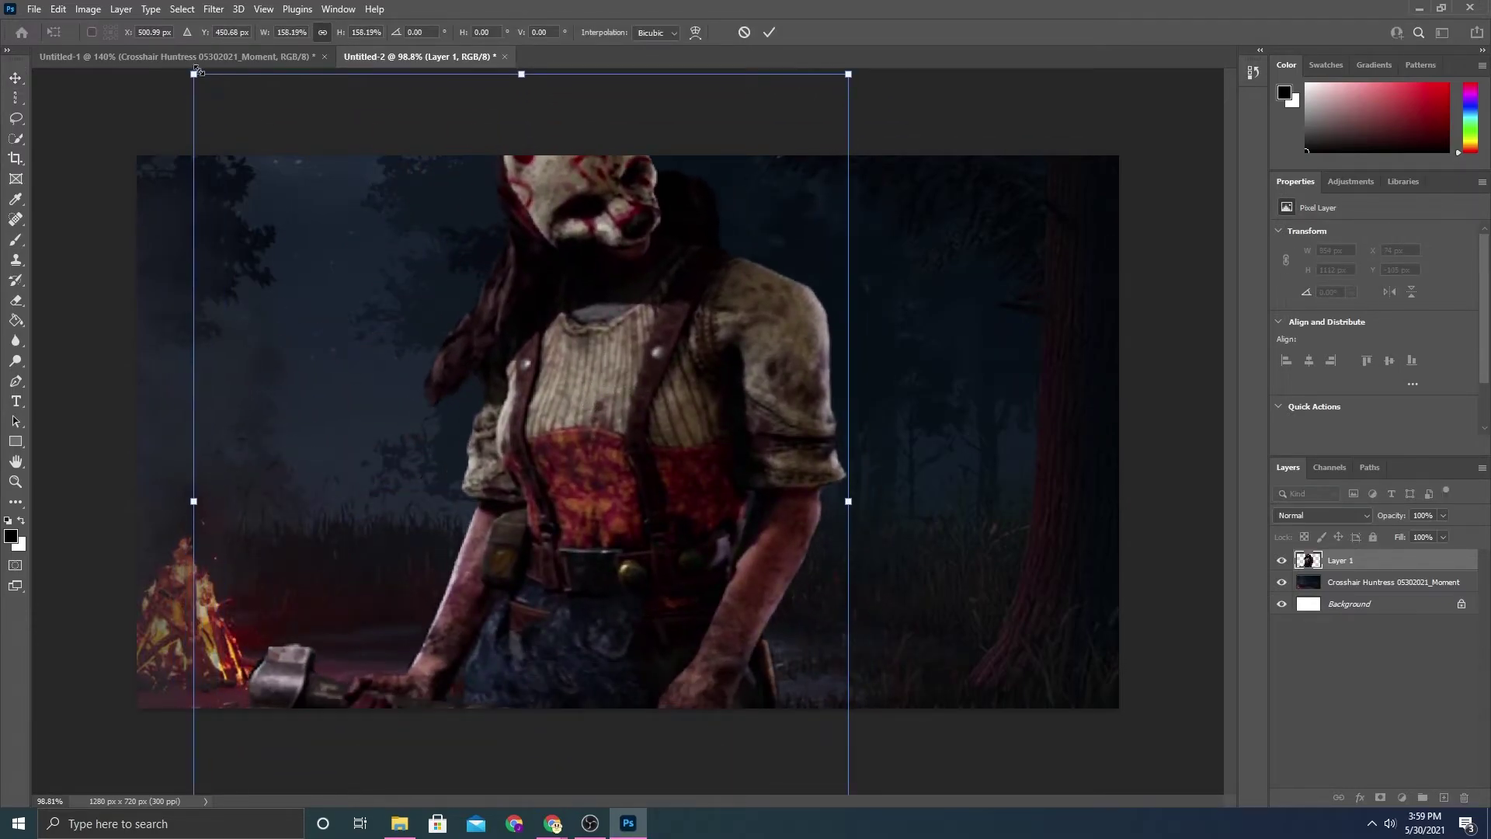
Settle the Huntress at about 131% (710 x 924 px), then close Untitled-1 without saving
{"action": "left_click_drag", "start_coordinate": [196, 70], "coordinate": [261, 130]}
{"action": "left_click_drag", "start_coordinate": [383, 173], "coordinate": [393, 135]}
{"action": "left_click_drag", "start_coordinate": [840, 71], "coordinate": [808, 124]}
{"action": "left_click_drag", "start_coordinate": [749, 243], "coordinate": [767, 221]}
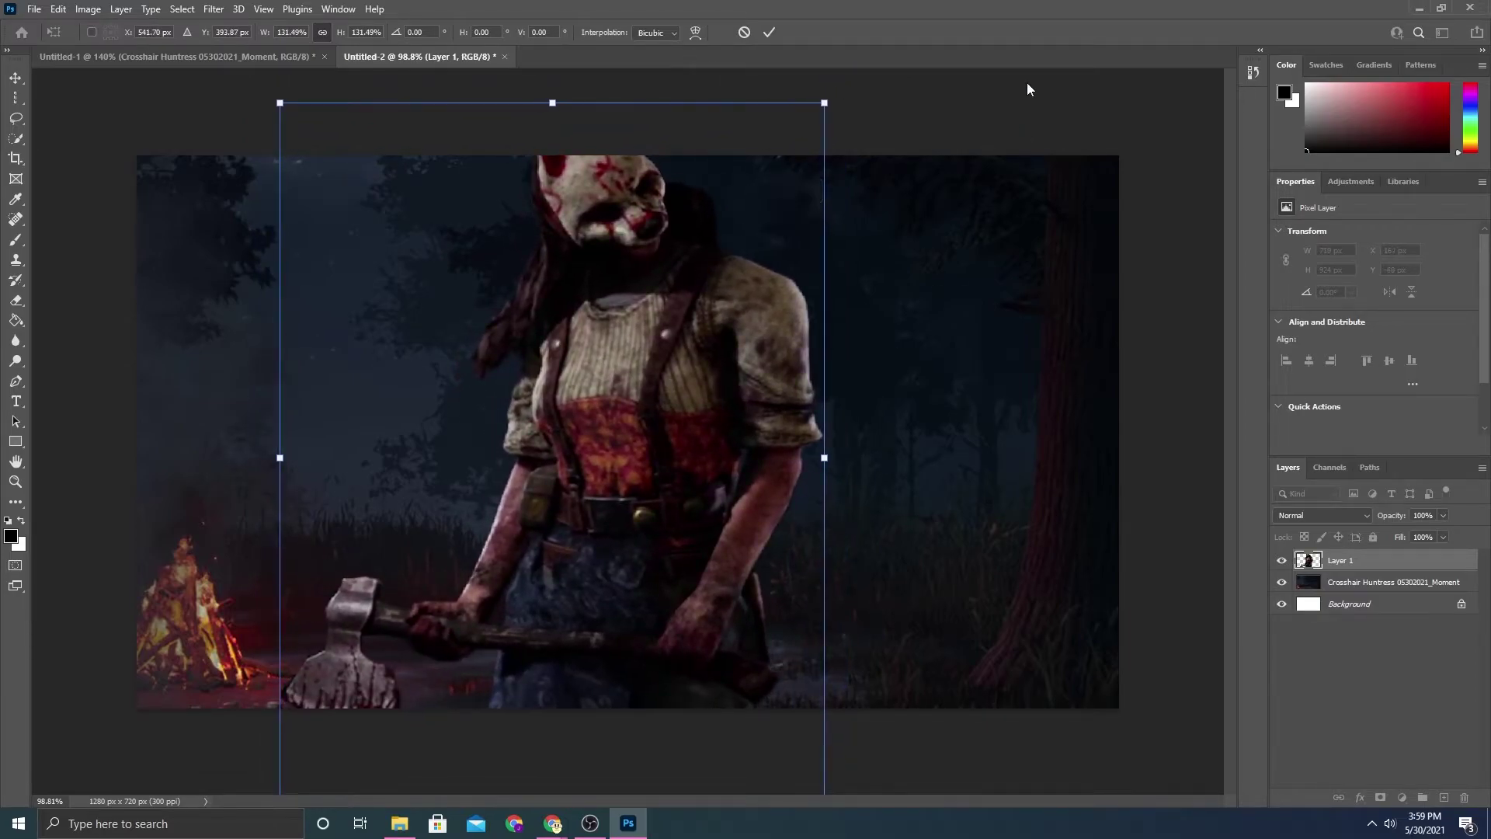
{"action": "left_click", "coordinate": [769, 32]}
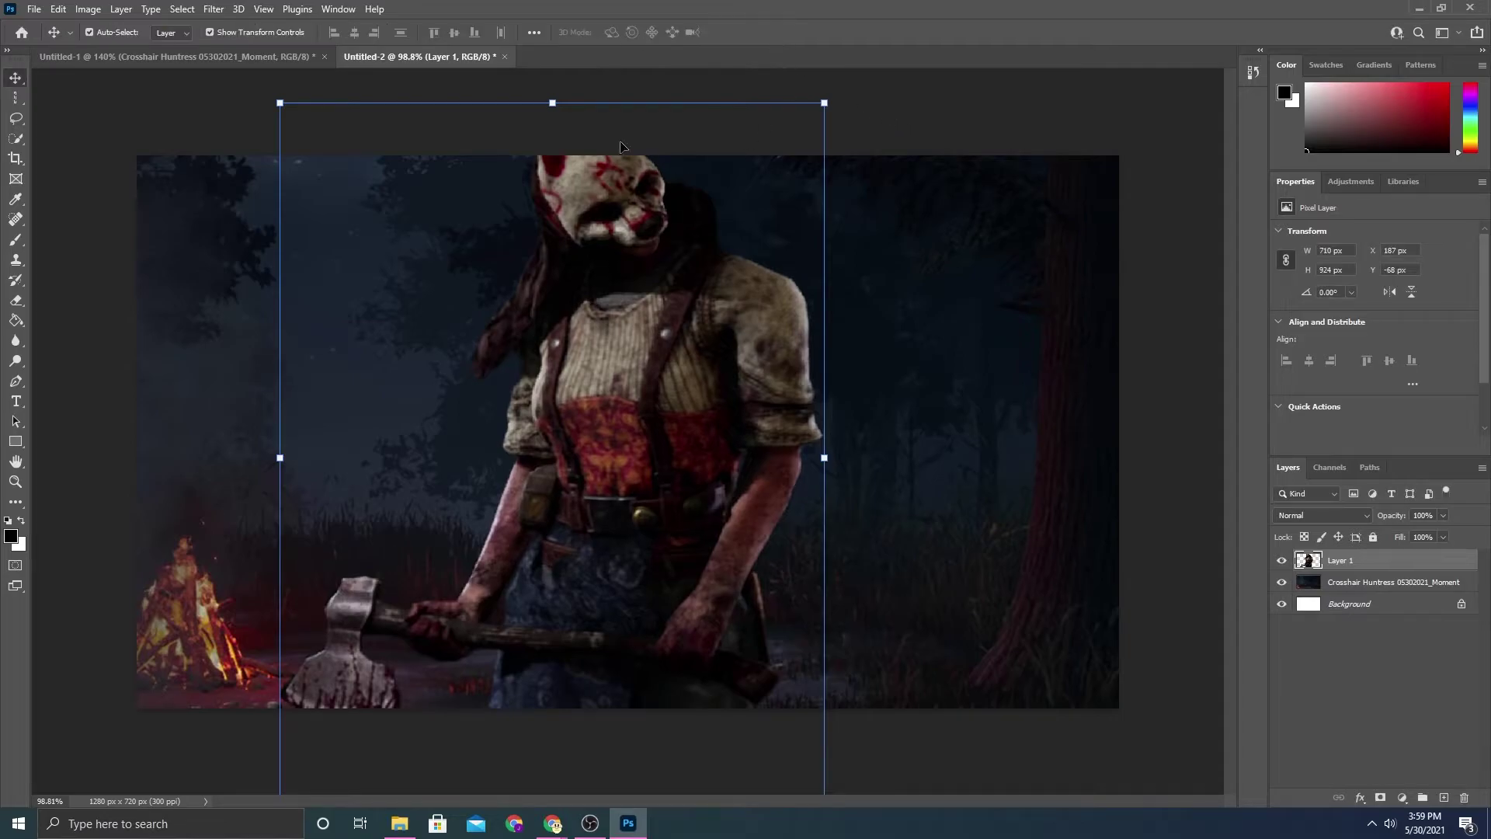
{"action": "left_click", "coordinate": [324, 56]}
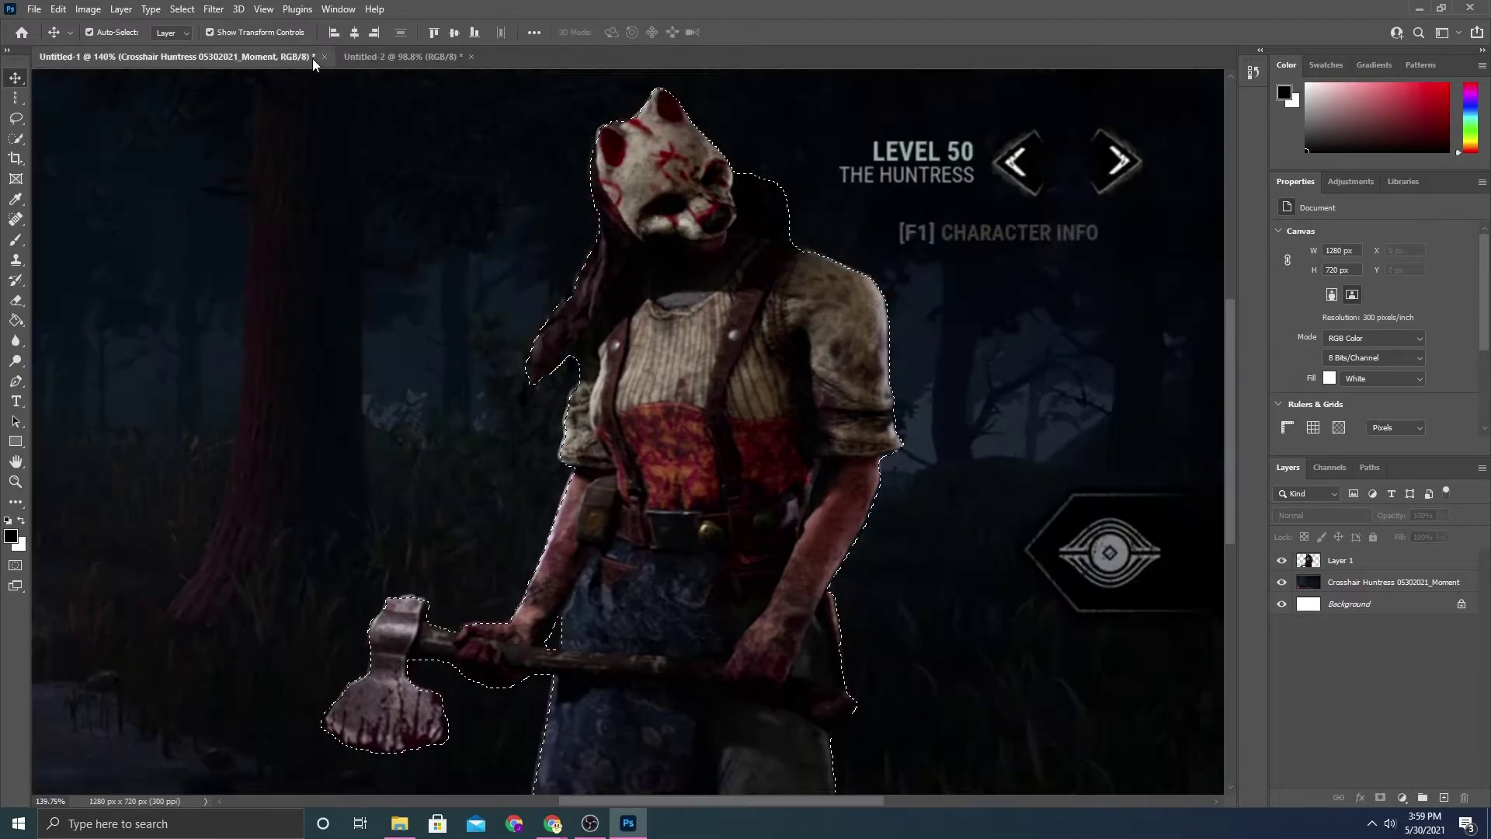
{"action": "left_click", "coordinate": [739, 307]}
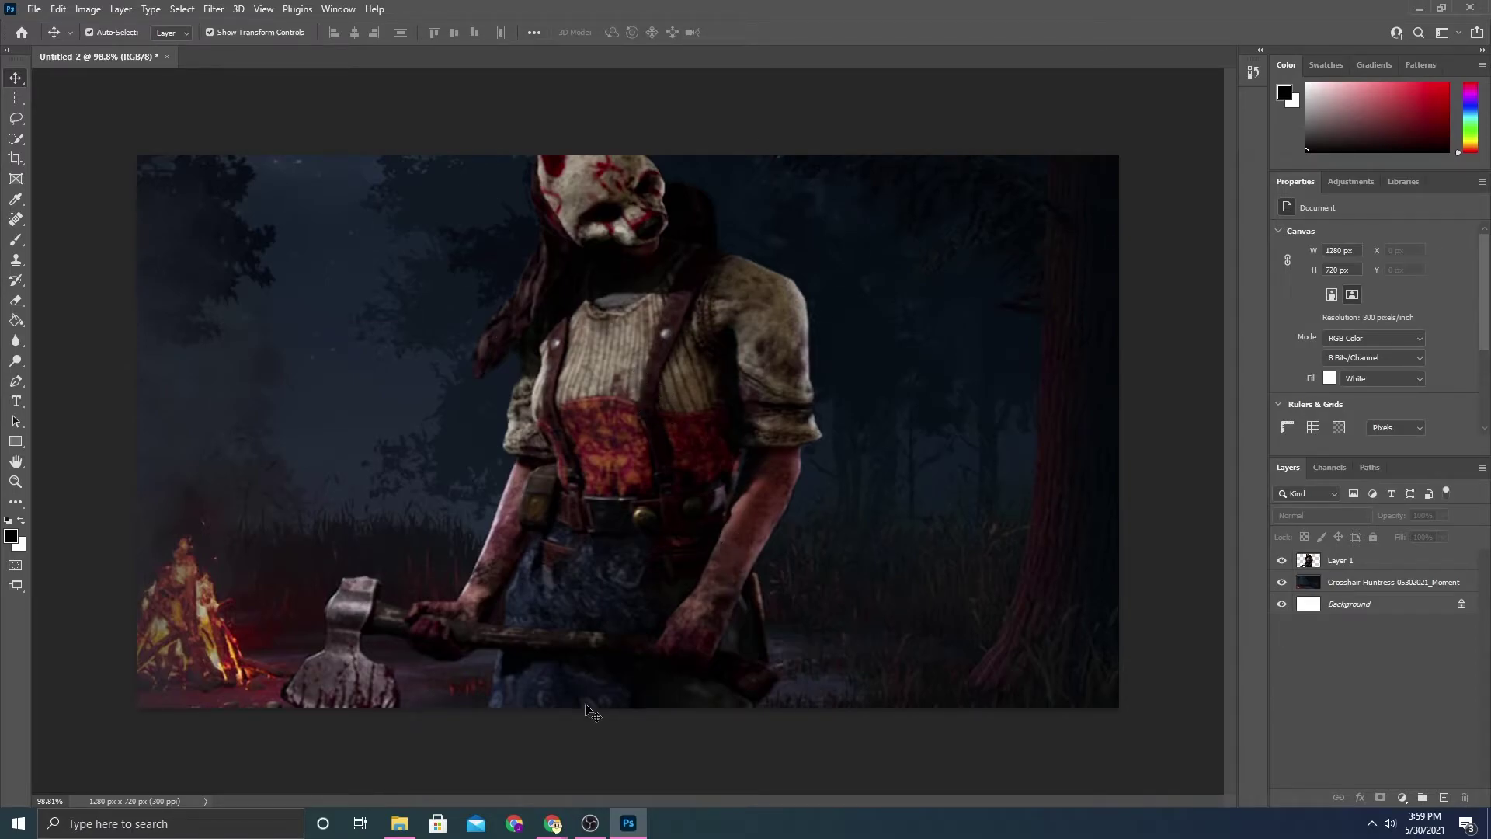
Place the Flower Babushka icon from the Resources folder top-left, scaled to about 36%
{"action": "left_click", "coordinate": [400, 825]}
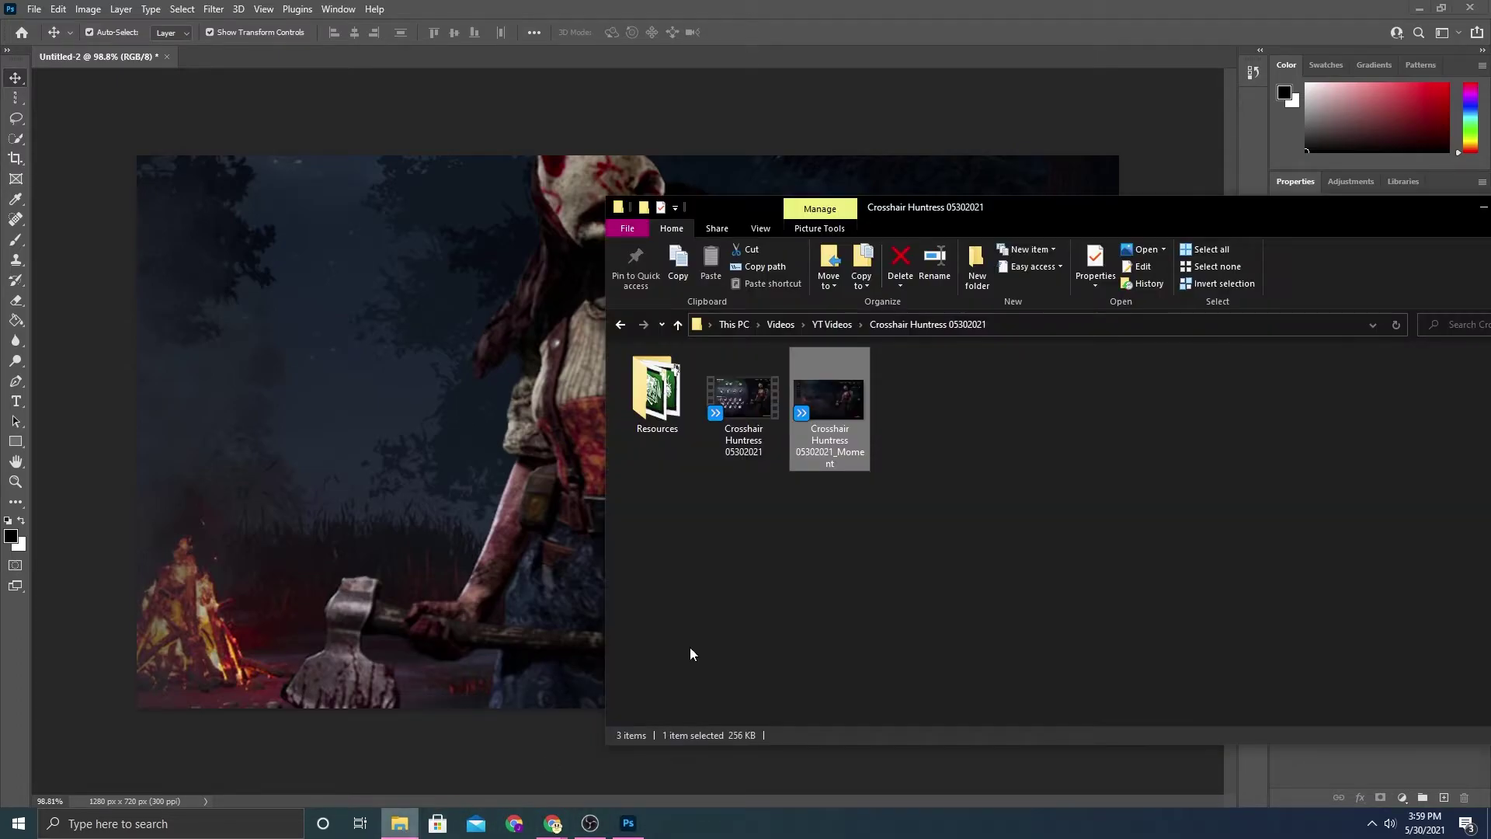
{"action": "double_click", "coordinate": [654, 385]}
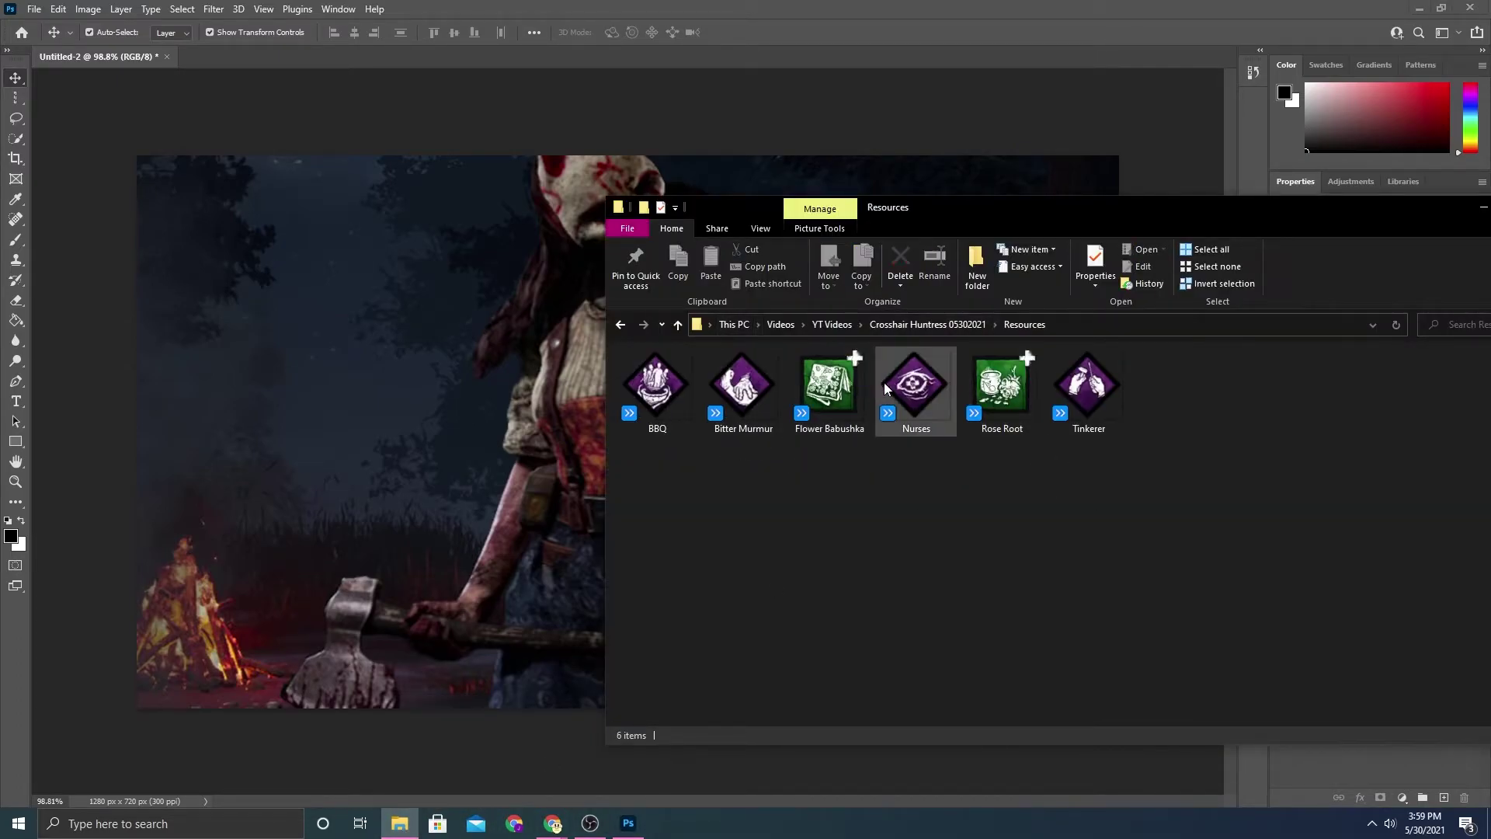
{"action": "left_click_drag", "start_coordinate": [827, 385], "coordinate": [325, 335]}
{"action": "left_click_drag", "start_coordinate": [905, 708], "coordinate": [513, 509]}
{"action": "left_click_drag", "start_coordinate": [400, 382], "coordinate": [375, 409]}
{"action": "left_click_drag", "start_coordinate": [382, 348], "coordinate": [386, 354]}
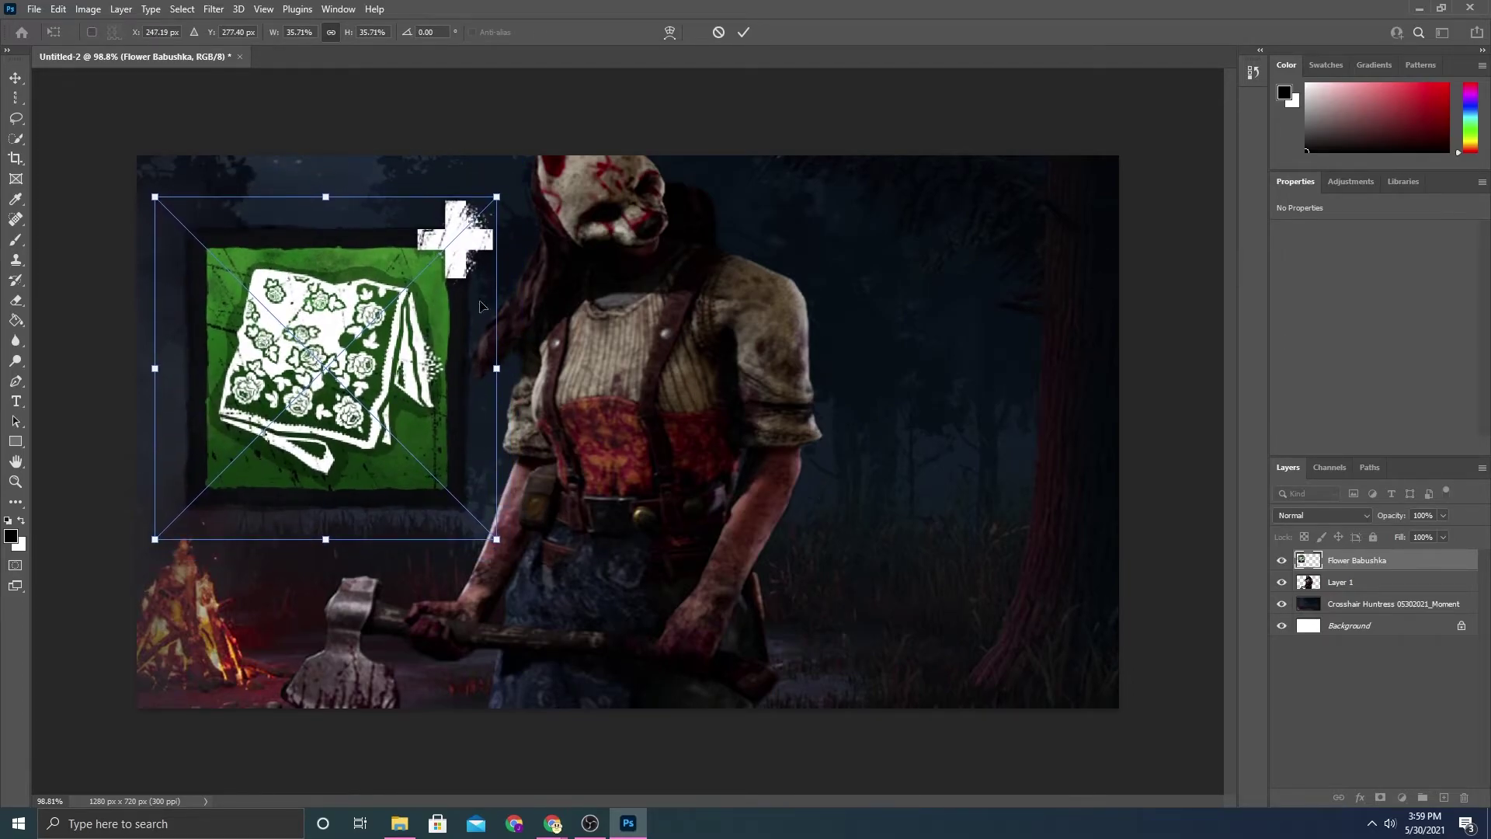
{"action": "mouse_move", "coordinate": [355, 423]}
{"action": "left_mouse_down"}
{"action": "mouse_move", "coordinate": [384, 434]}
{"action": "mouse_move", "coordinate": [371, 430]}
{"action": "left_mouse_up"}
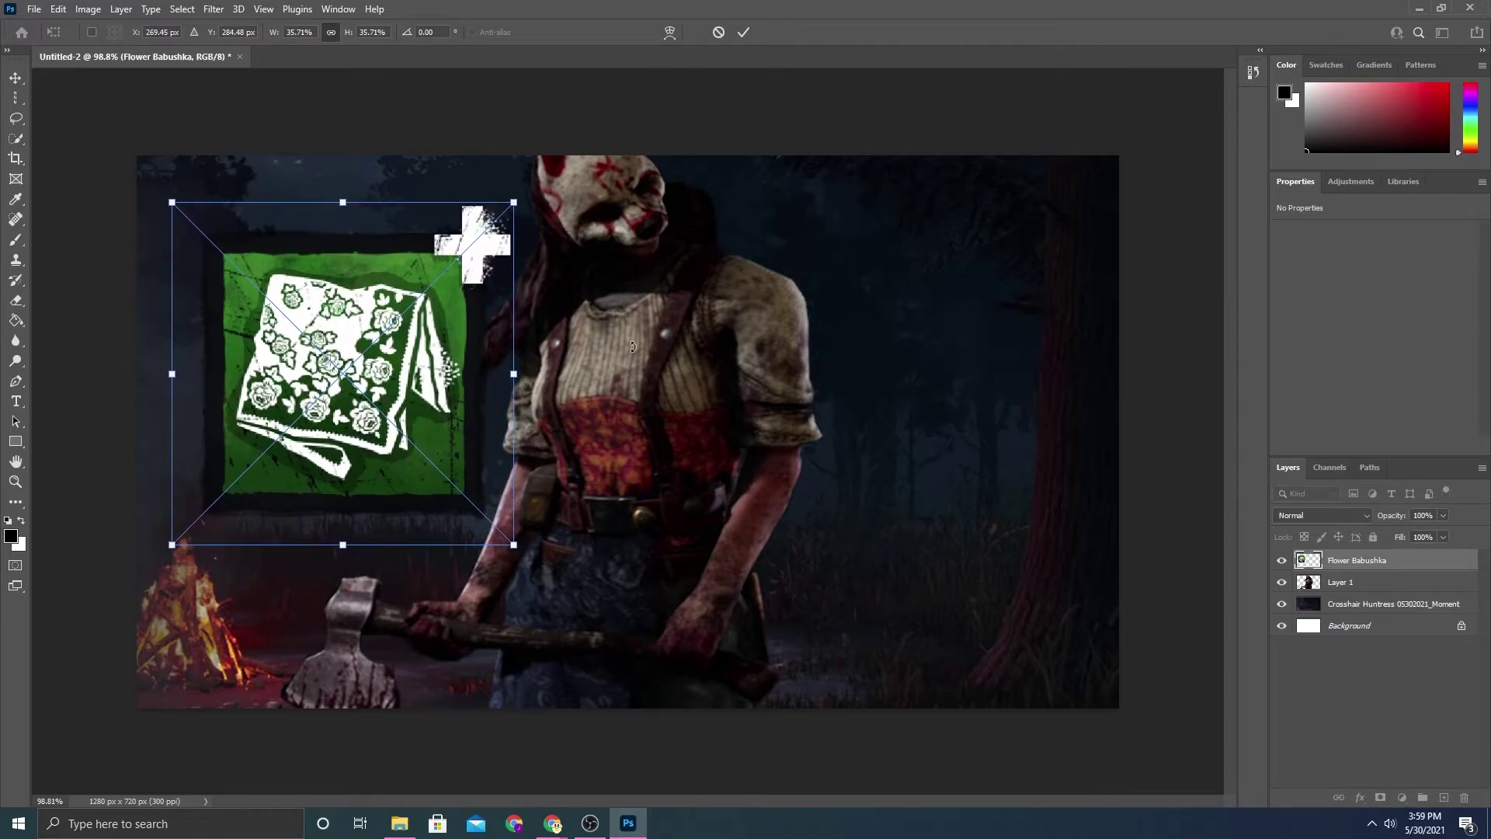
{"action": "left_click_drag", "start_coordinate": [373, 332], "coordinate": [358, 318]}
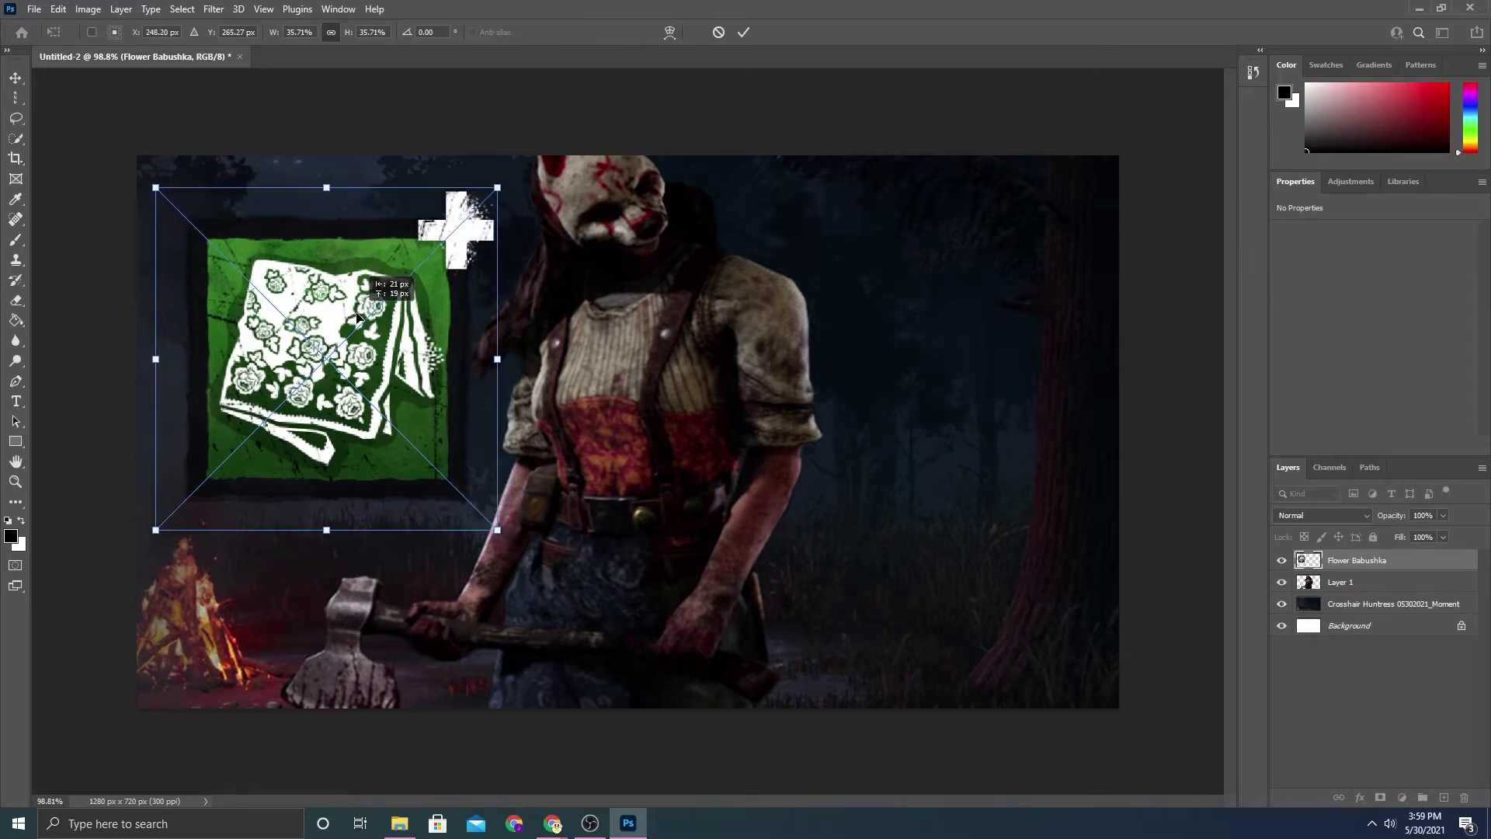
{"action": "left_click", "coordinate": [743, 32]}
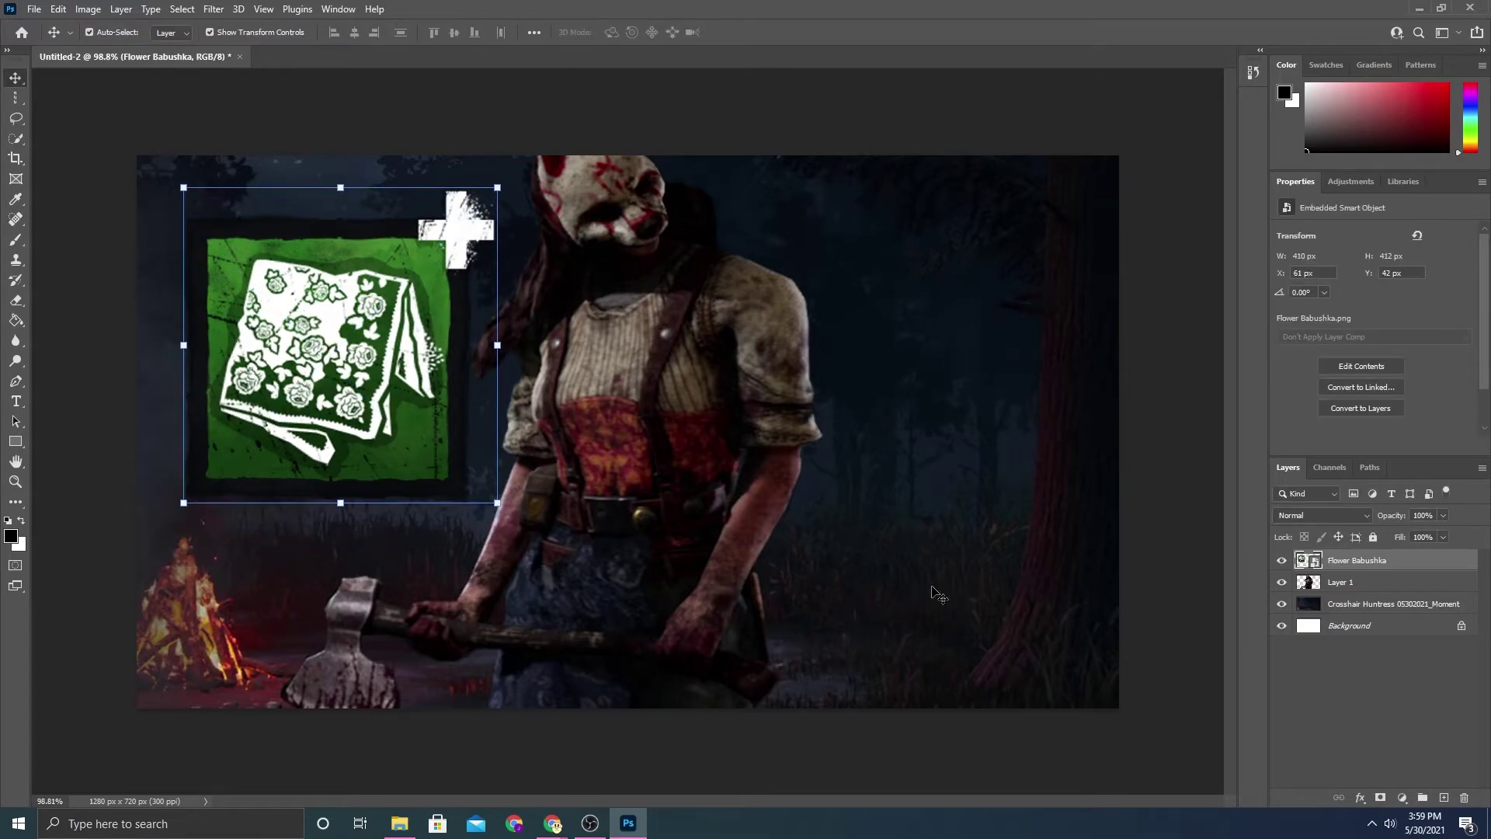
Place the Rose Root icon on the right side, scaled to about 39%
{"action": "left_click", "coordinate": [399, 824]}
{"action": "left_click_drag", "start_coordinate": [987, 212], "coordinate": [942, 443]}
{"action": "left_click_drag", "start_coordinate": [958, 610], "coordinate": [910, 355]}
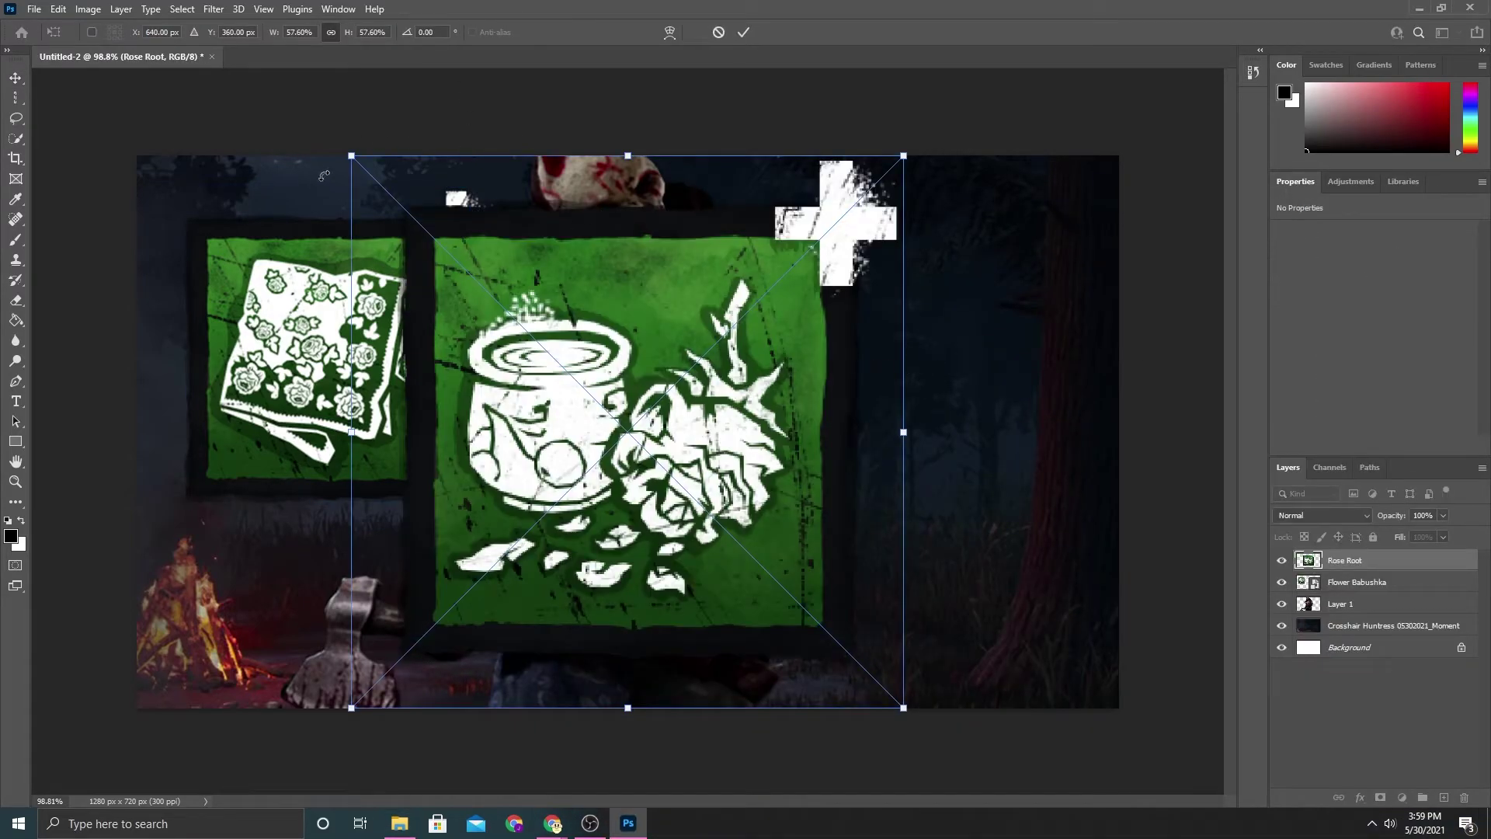
{"action": "left_click_drag", "start_coordinate": [346, 152], "coordinate": [543, 342]}
{"action": "left_click_drag", "start_coordinate": [634, 475], "coordinate": [823, 377]}
{"action": "left_click", "coordinate": [743, 32]}
{"action": "left_click", "coordinate": [879, 149]}
Rescale the Huntress to about 100% (711 x 926 px), shifted left between the perk icons
{"action": "scroll", "coordinate": [563, 423], "scroll_direction": "down", "scroll_amount": 1}
{"action": "scroll", "coordinate": [564, 423], "scroll_direction": "up", "scroll_amount": 2}
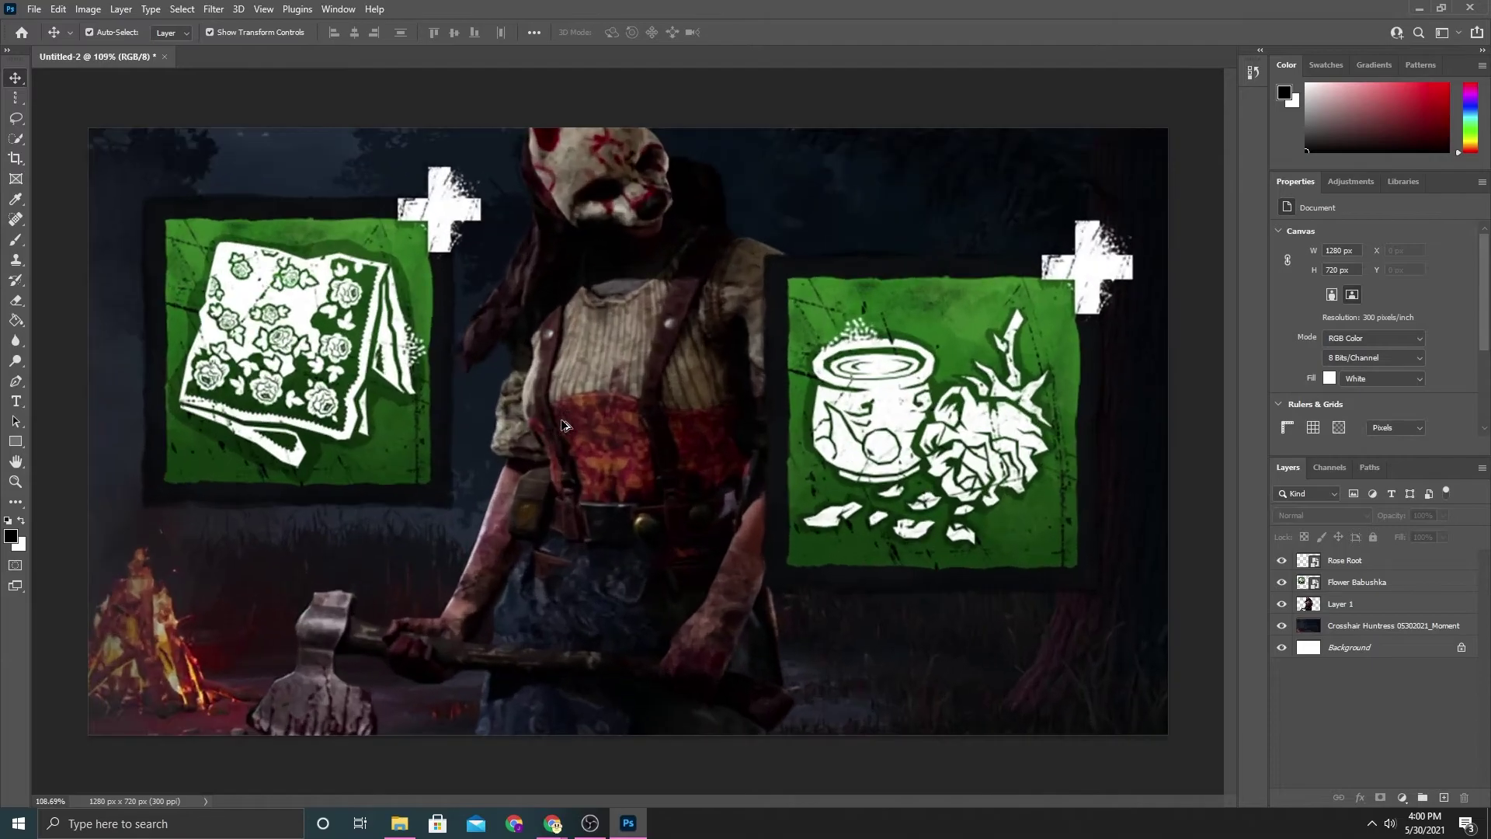
{"action": "scroll", "coordinate": [629, 449], "scroll_direction": "down", "scroll_amount": 1}
{"action": "left_click", "coordinate": [629, 449]}
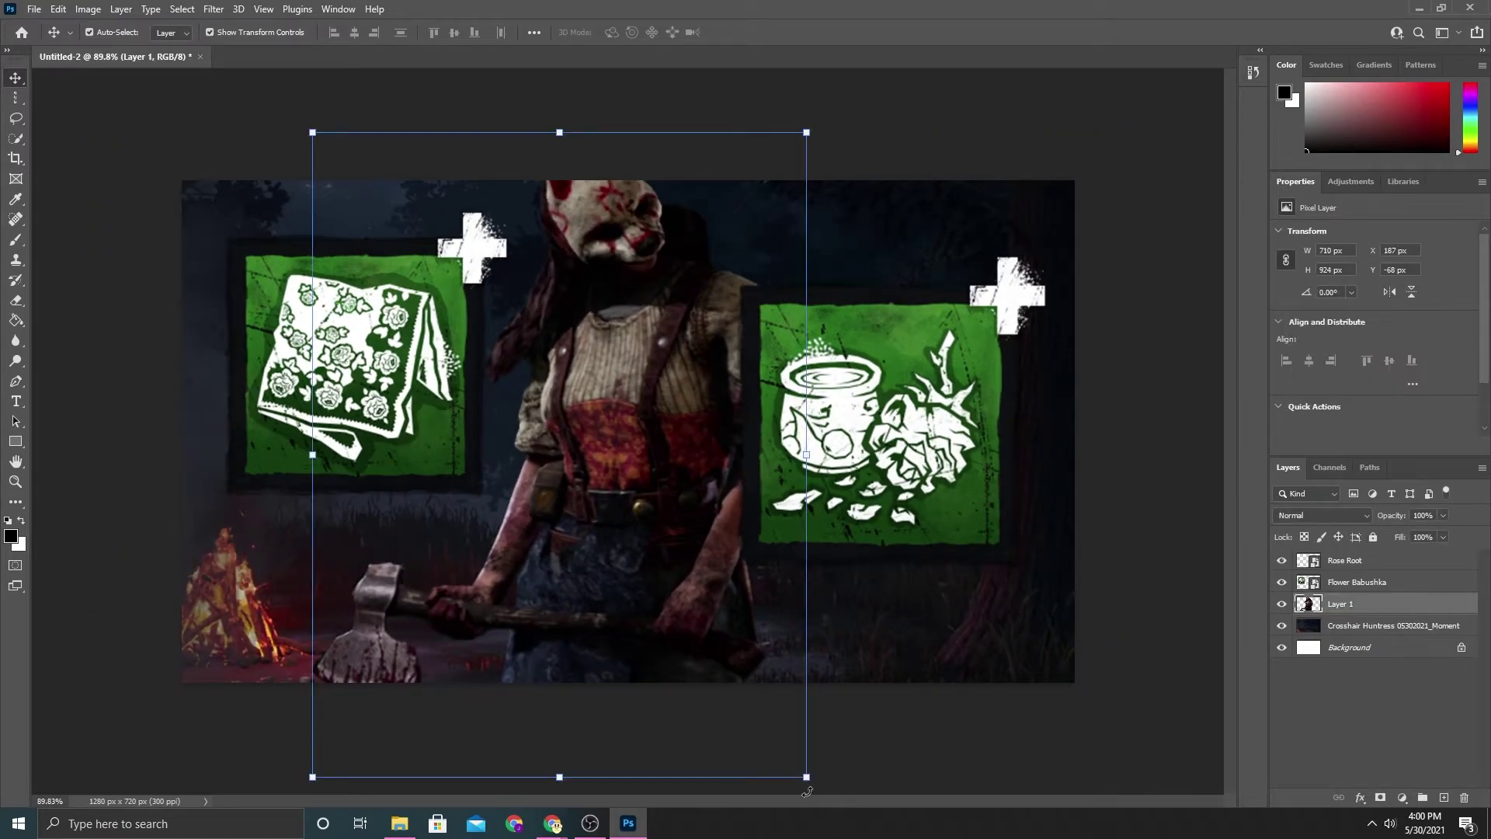
{"action": "left_click_drag", "start_coordinate": [804, 789], "coordinate": [897, 808]}
{"action": "left_click_drag", "start_coordinate": [671, 525], "coordinate": [582, 573]}
{"action": "left_click_drag", "start_coordinate": [223, 189], "coordinate": [186, 133]}
{"action": "left_click_drag", "start_coordinate": [592, 366], "coordinate": [687, 466]}
{"action": "left_click_drag", "start_coordinate": [286, 222], "coordinate": [414, 383]}
{"action": "left_click_drag", "start_coordinate": [690, 509], "coordinate": [583, 267]}
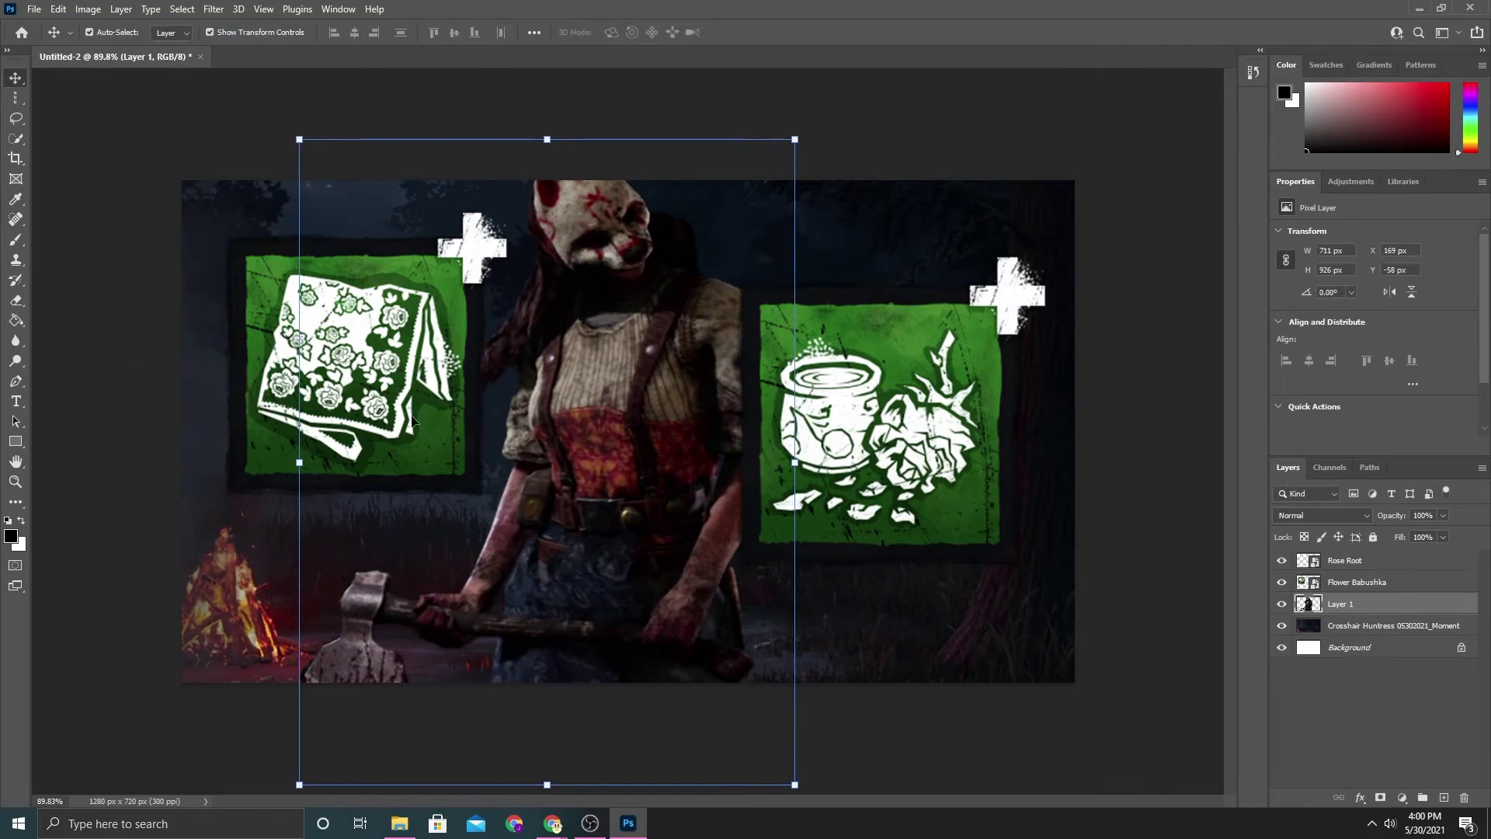
{"action": "left_click", "coordinate": [1006, 213]}
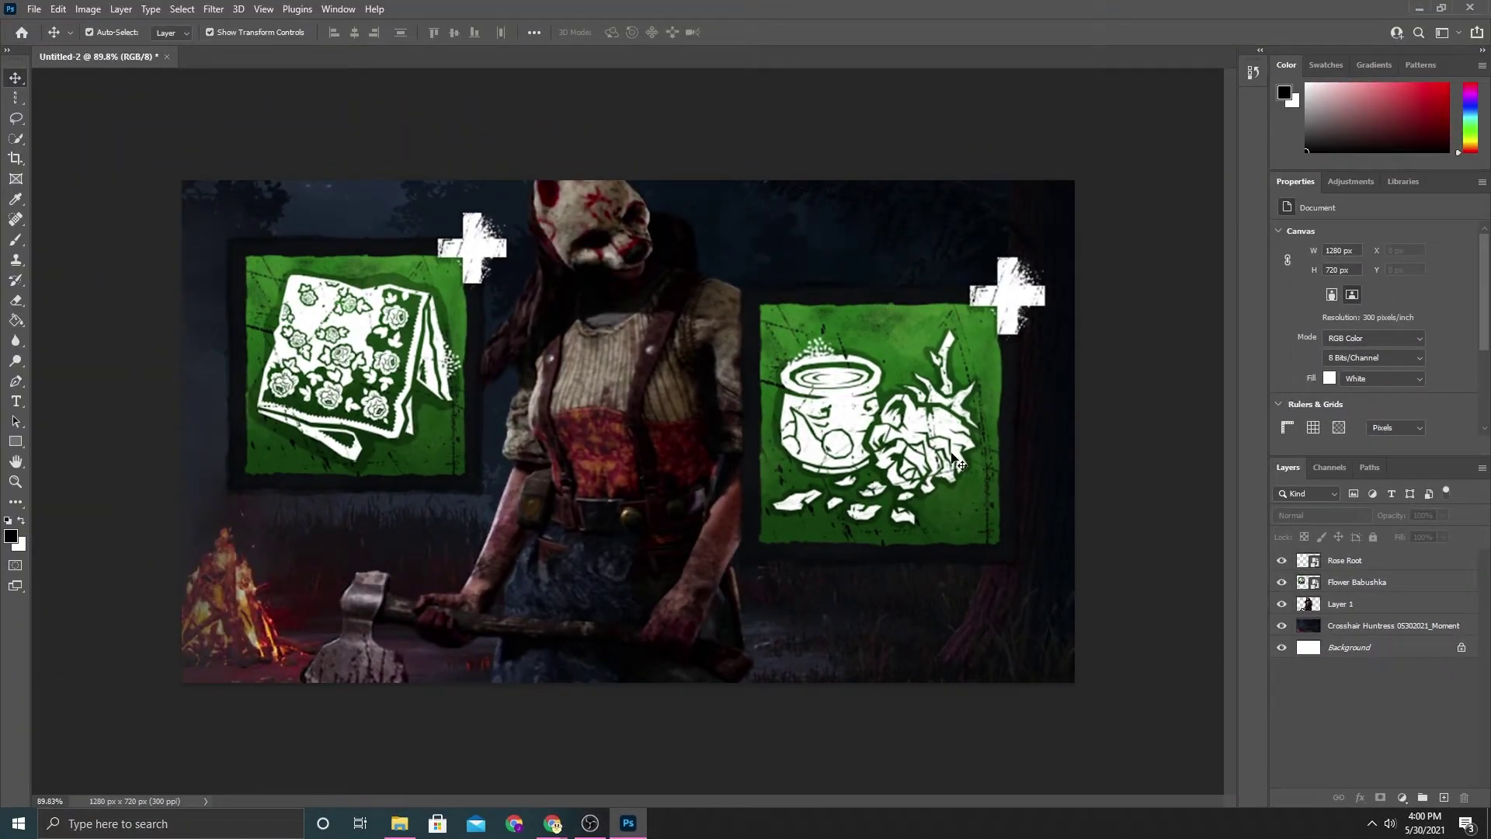
Place Flower Babushka beneath the Huntress layer, enlarging it to about 41% and shifting it right
{"action": "left_click_drag", "start_coordinate": [941, 451], "coordinate": [988, 441]}
{"action": "left_click_drag", "start_coordinate": [377, 410], "coordinate": [362, 436]}
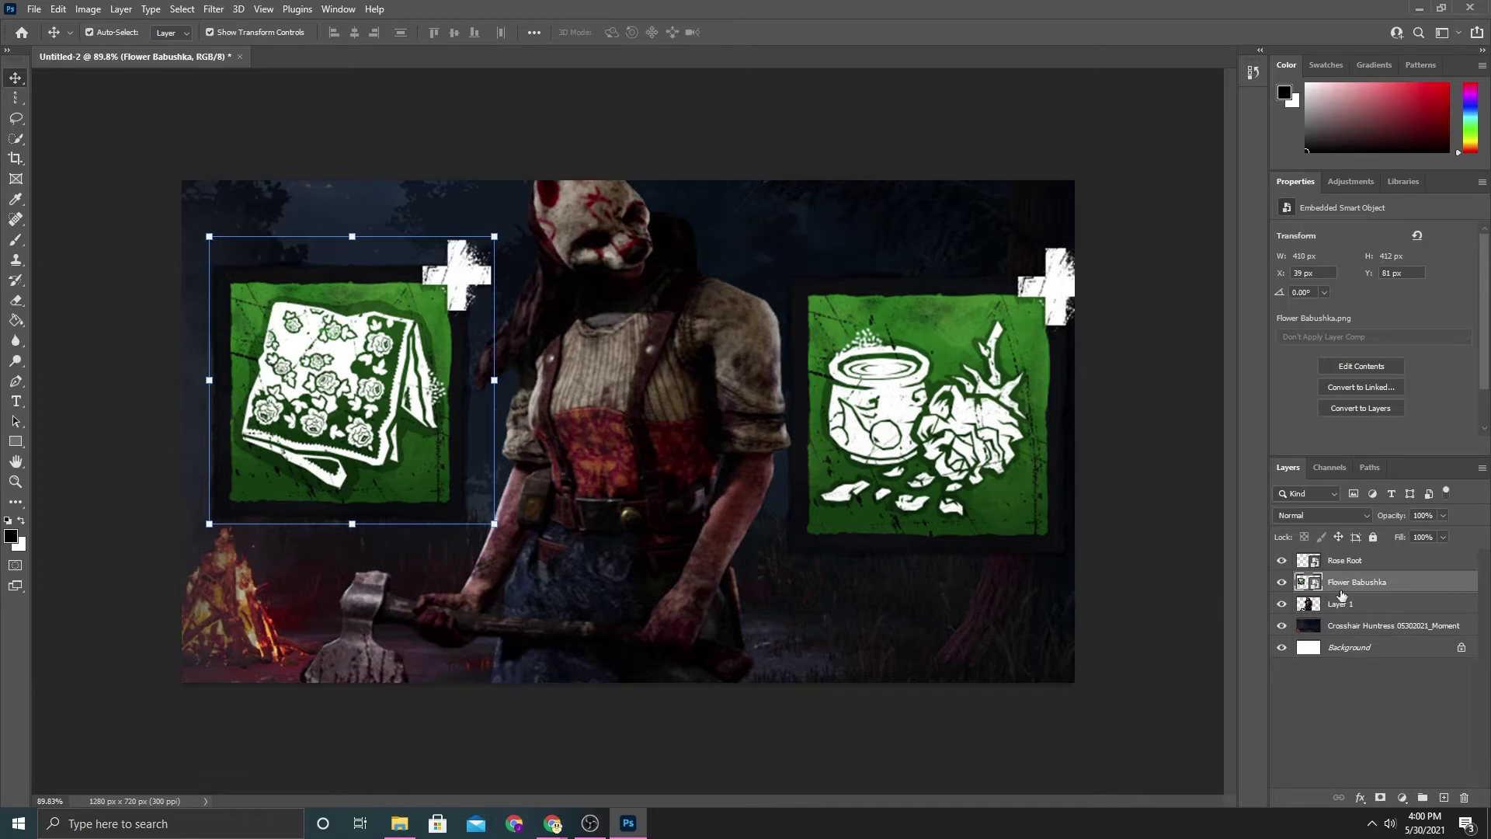
{"action": "left_click_drag", "start_coordinate": [1350, 591], "coordinate": [1352, 614]}
{"action": "left_click_drag", "start_coordinate": [268, 345], "coordinate": [330, 362]}
{"action": "left_click_drag", "start_coordinate": [479, 484], "coordinate": [509, 501]}
{"action": "left_click_drag", "start_coordinate": [372, 434], "coordinate": [405, 458]}
{"action": "left_click", "coordinate": [1033, 475]}
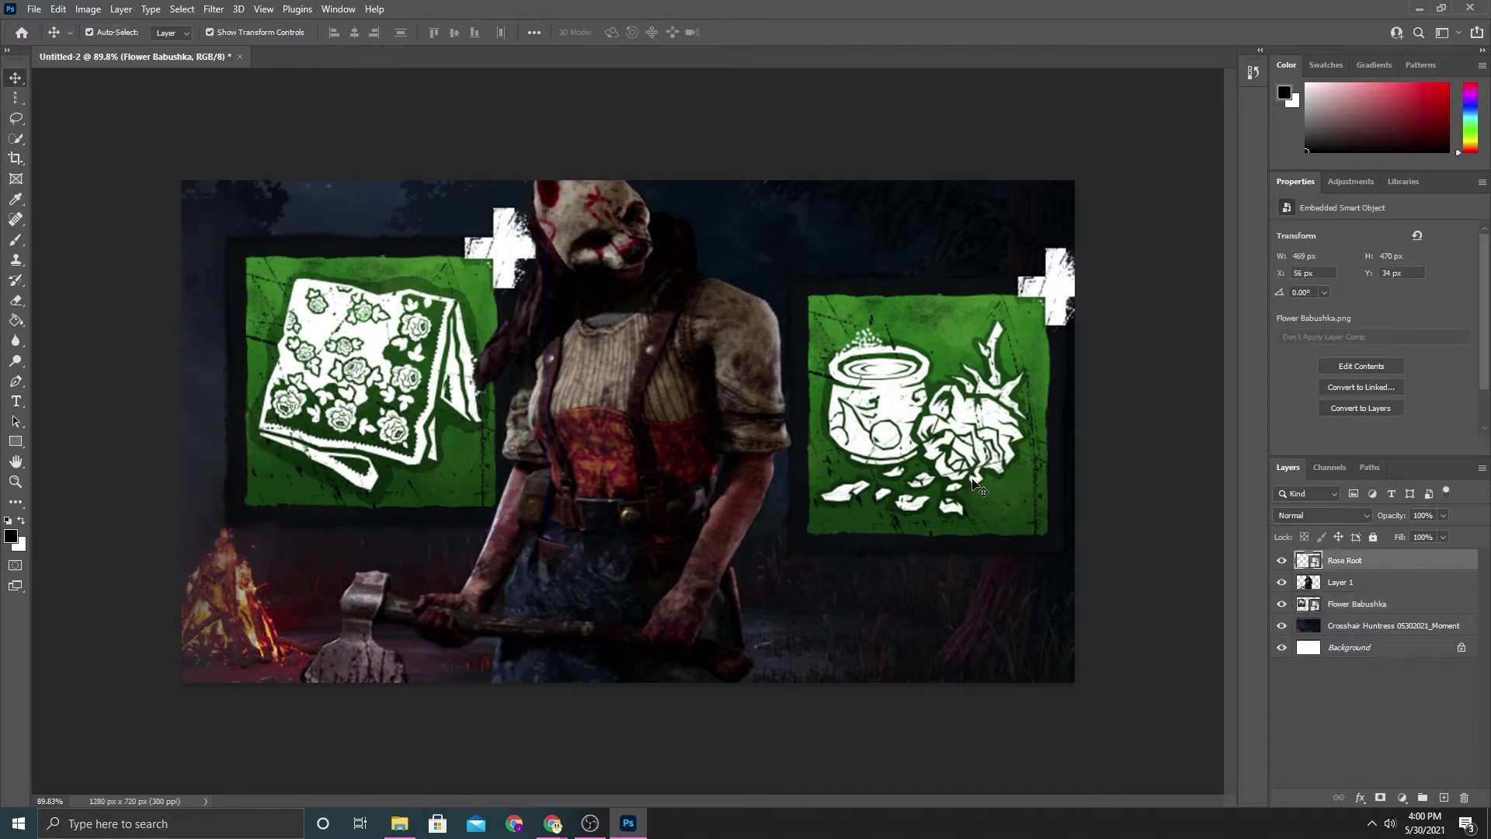
Enlarge the Rose Root icon and move it down 115 px
{"action": "left_click_drag", "start_coordinate": [1081, 544], "coordinate": [1093, 578]}
{"action": "left_click_drag", "start_coordinate": [979, 521], "coordinate": [918, 501]}
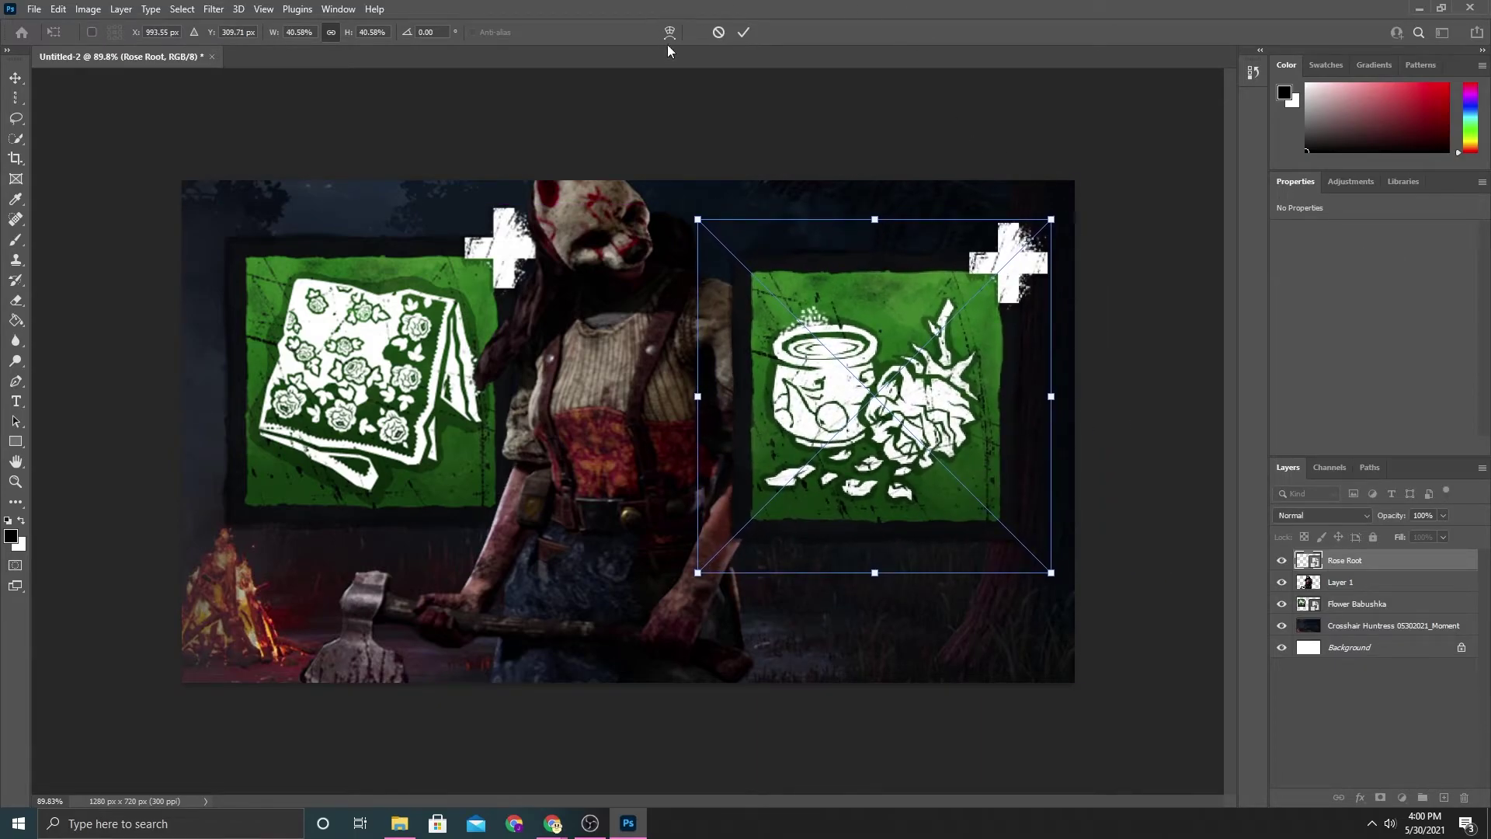
{"action": "left_click", "coordinate": [743, 32]}
{"action": "left_click", "coordinate": [789, 140]}
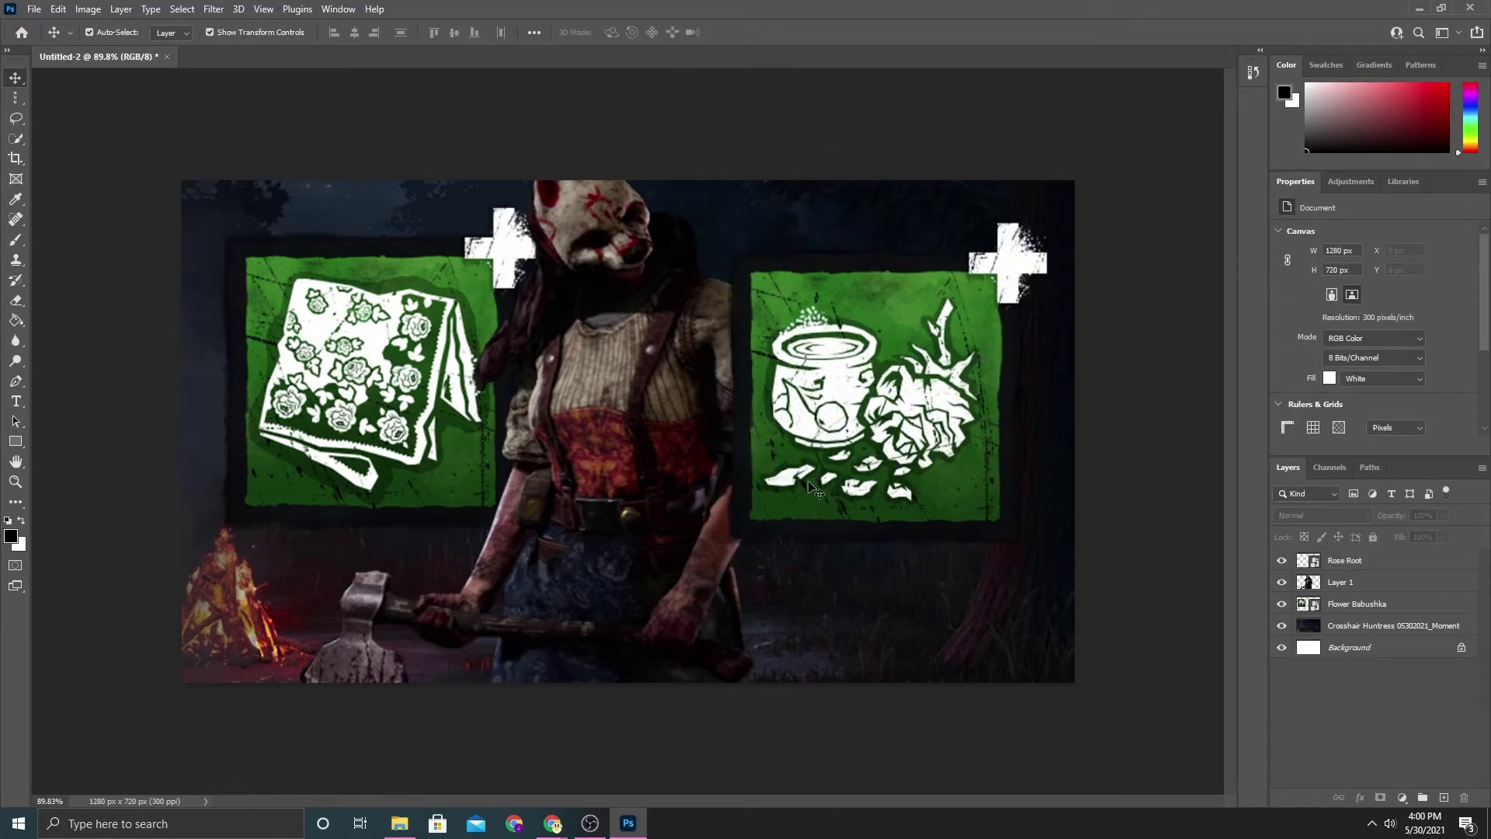
{"action": "left_click_drag", "start_coordinate": [870, 457], "coordinate": [877, 544]}
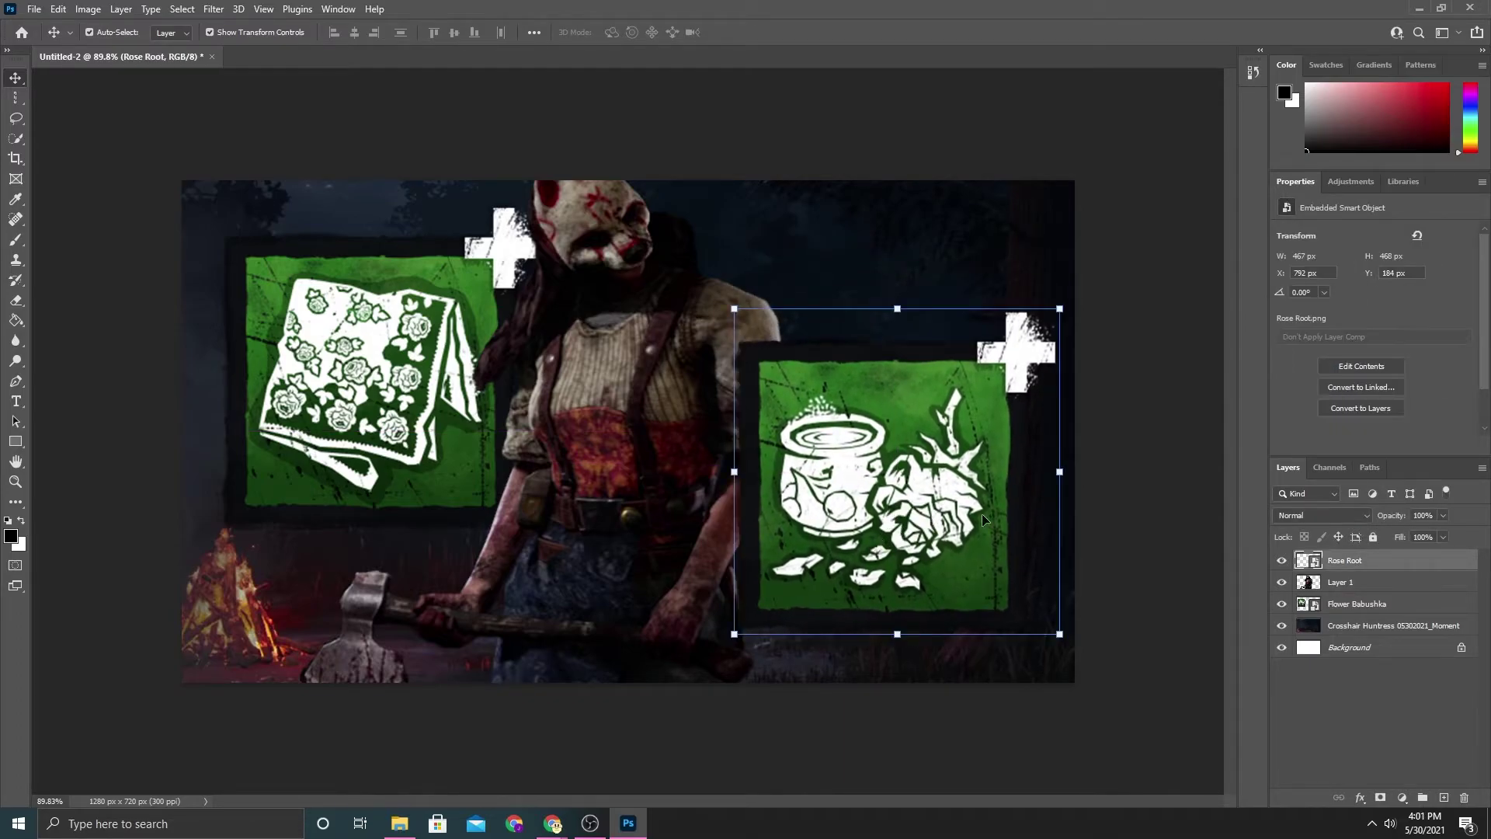
{"action": "left_click", "coordinate": [886, 156]}
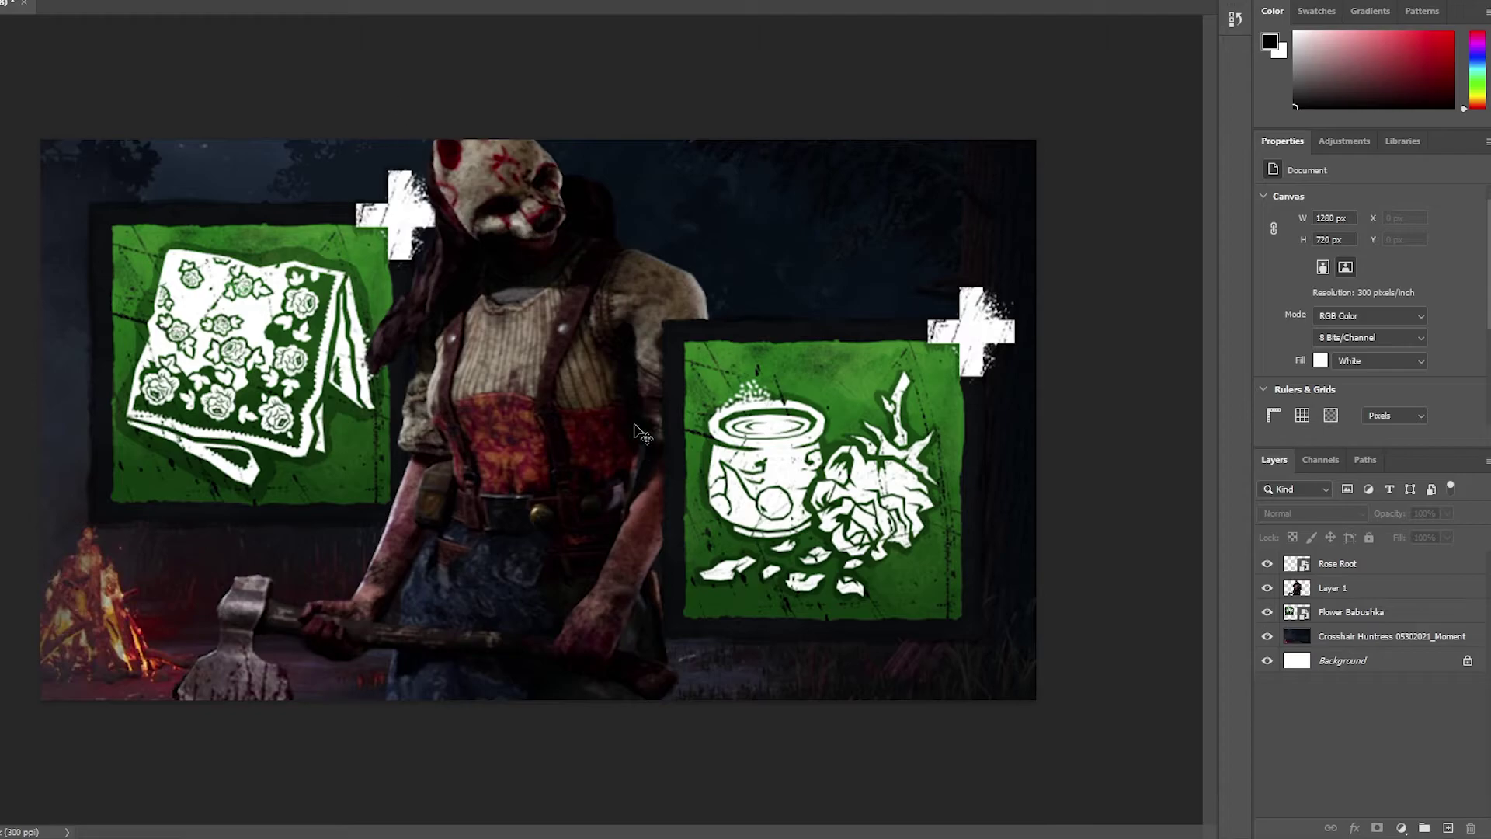
Add a white Inner Glow to the forest background layer through its Blending Options
{"action": "left_click", "coordinate": [824, 191]}
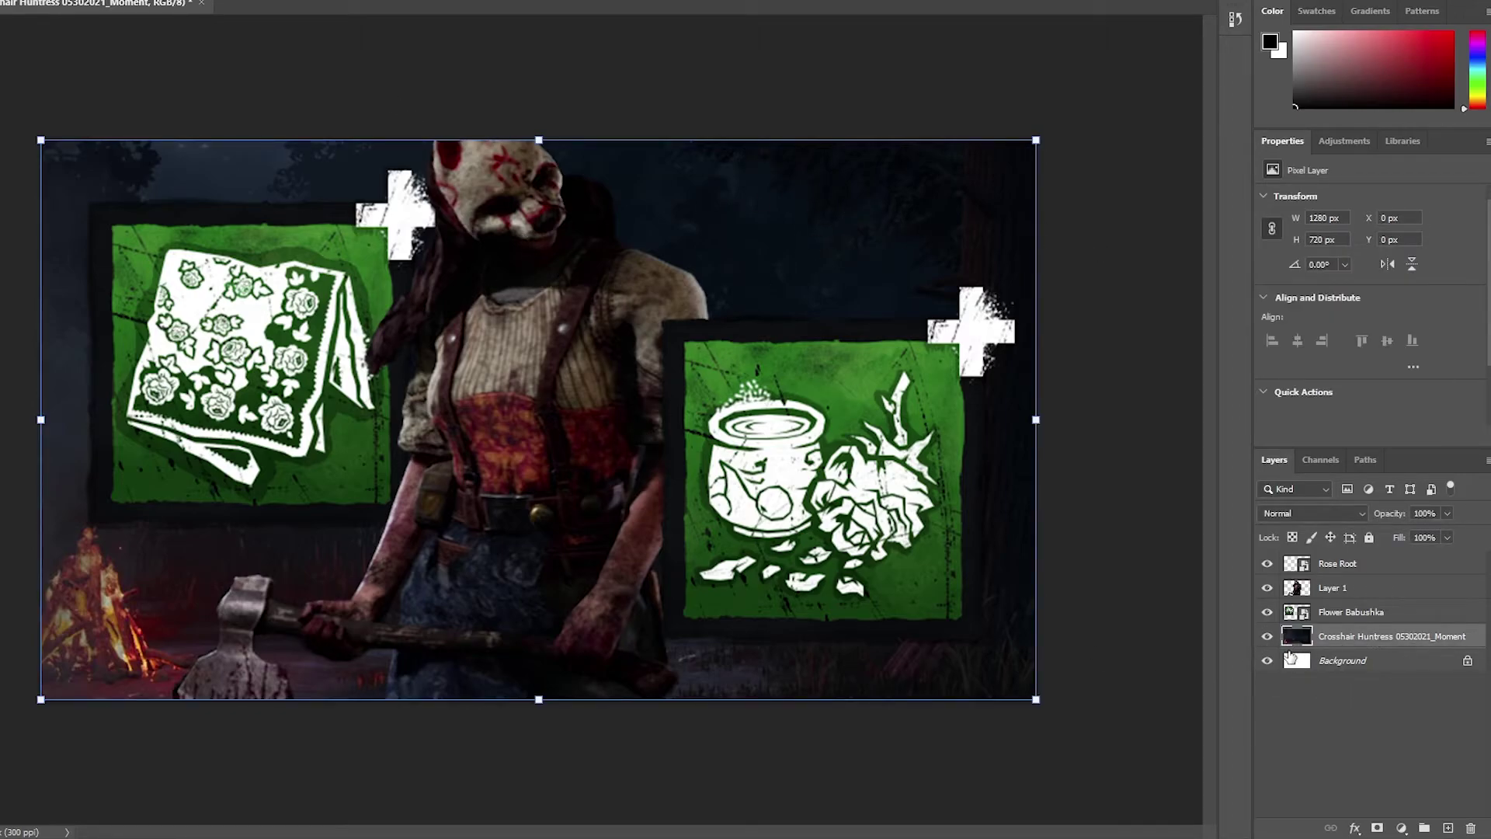
{"action": "right_click", "coordinate": [1343, 637]}
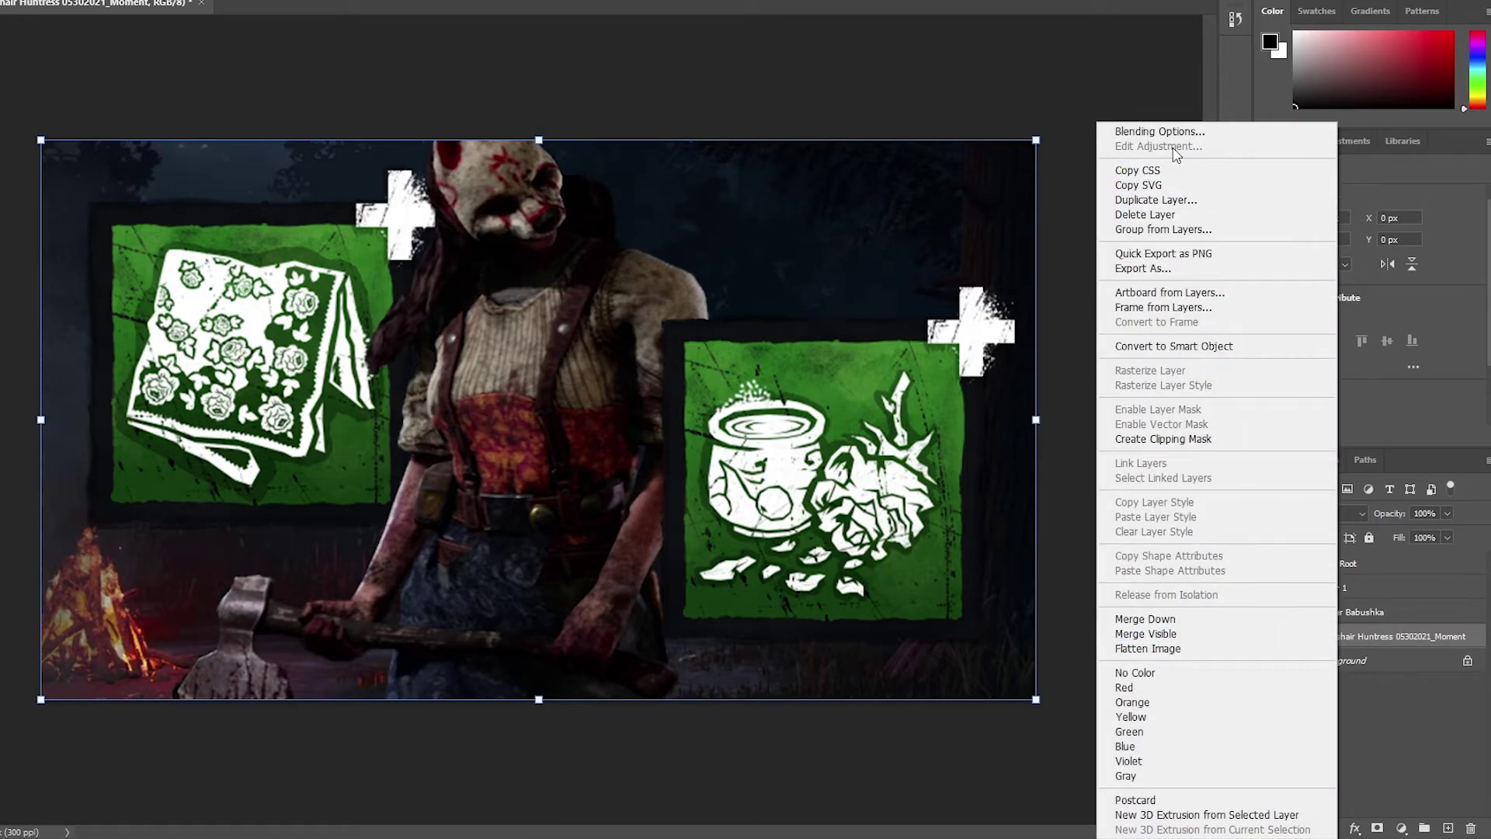
{"action": "left_click", "coordinate": [1160, 132]}
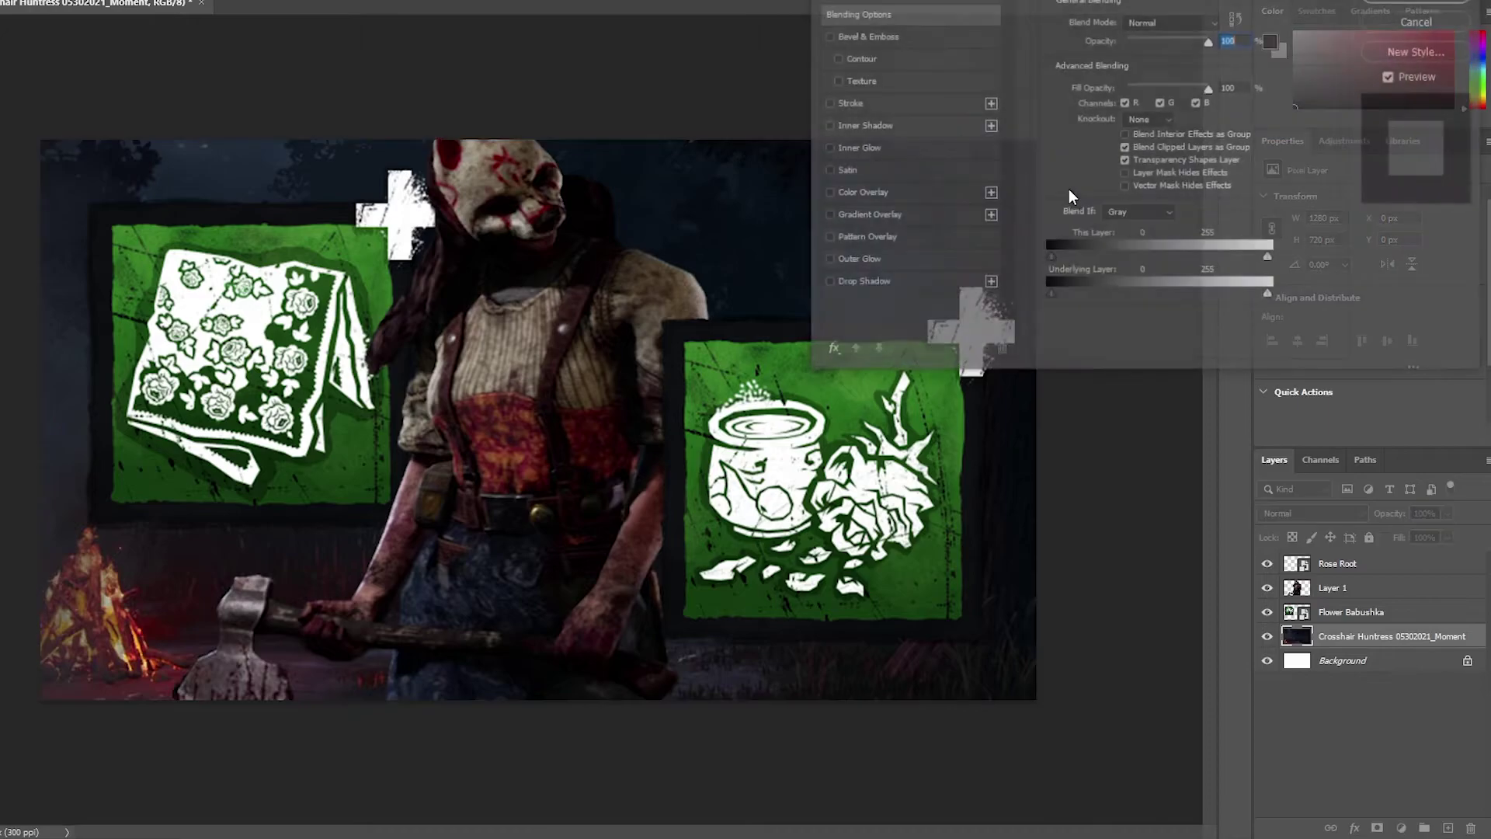
{"action": "left_click_drag", "start_coordinate": [915, 2], "coordinate": [950, 50]}
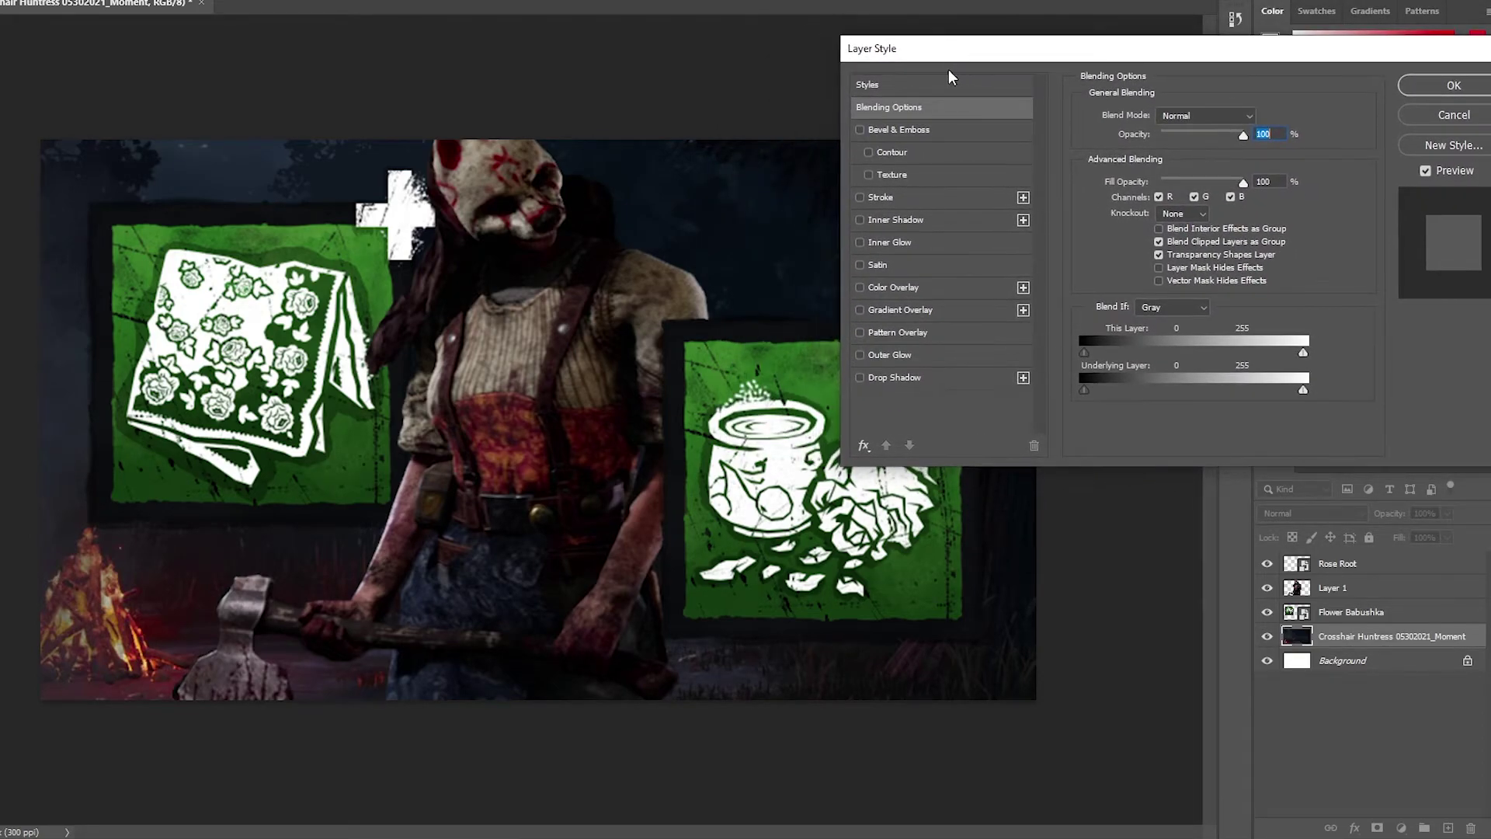
{"action": "left_click", "coordinate": [907, 239]}
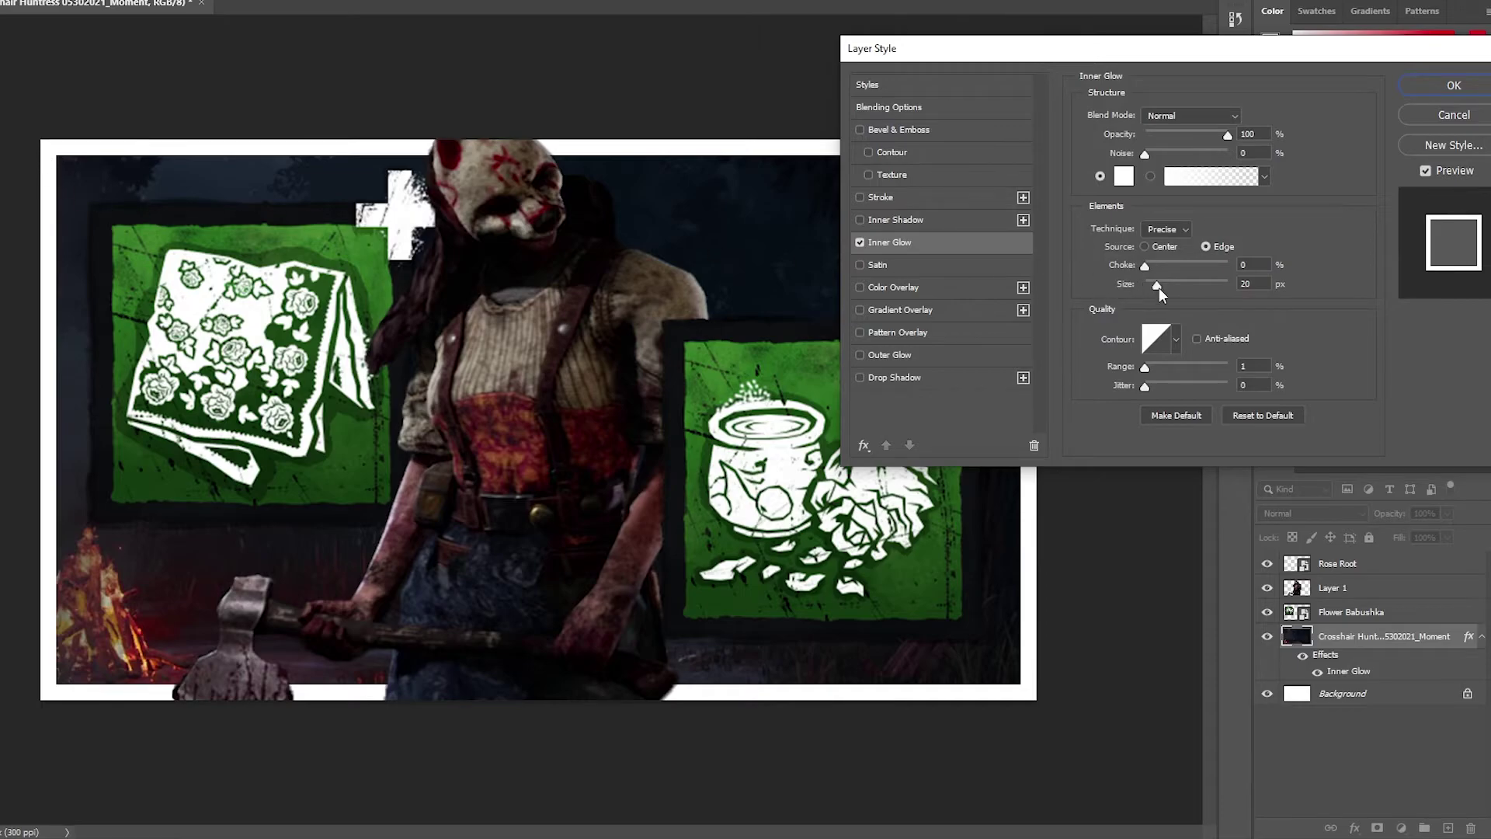
{"action": "mouse_move", "coordinate": [1154, 286]}
{"action": "left_mouse_down"}
{"action": "mouse_move", "coordinate": [1200, 282]}
{"action": "mouse_move", "coordinate": [1145, 292]}
{"action": "left_mouse_up"}
{"action": "left_click", "coordinate": [1242, 287]}
{"action": "key", "text": "Return"}
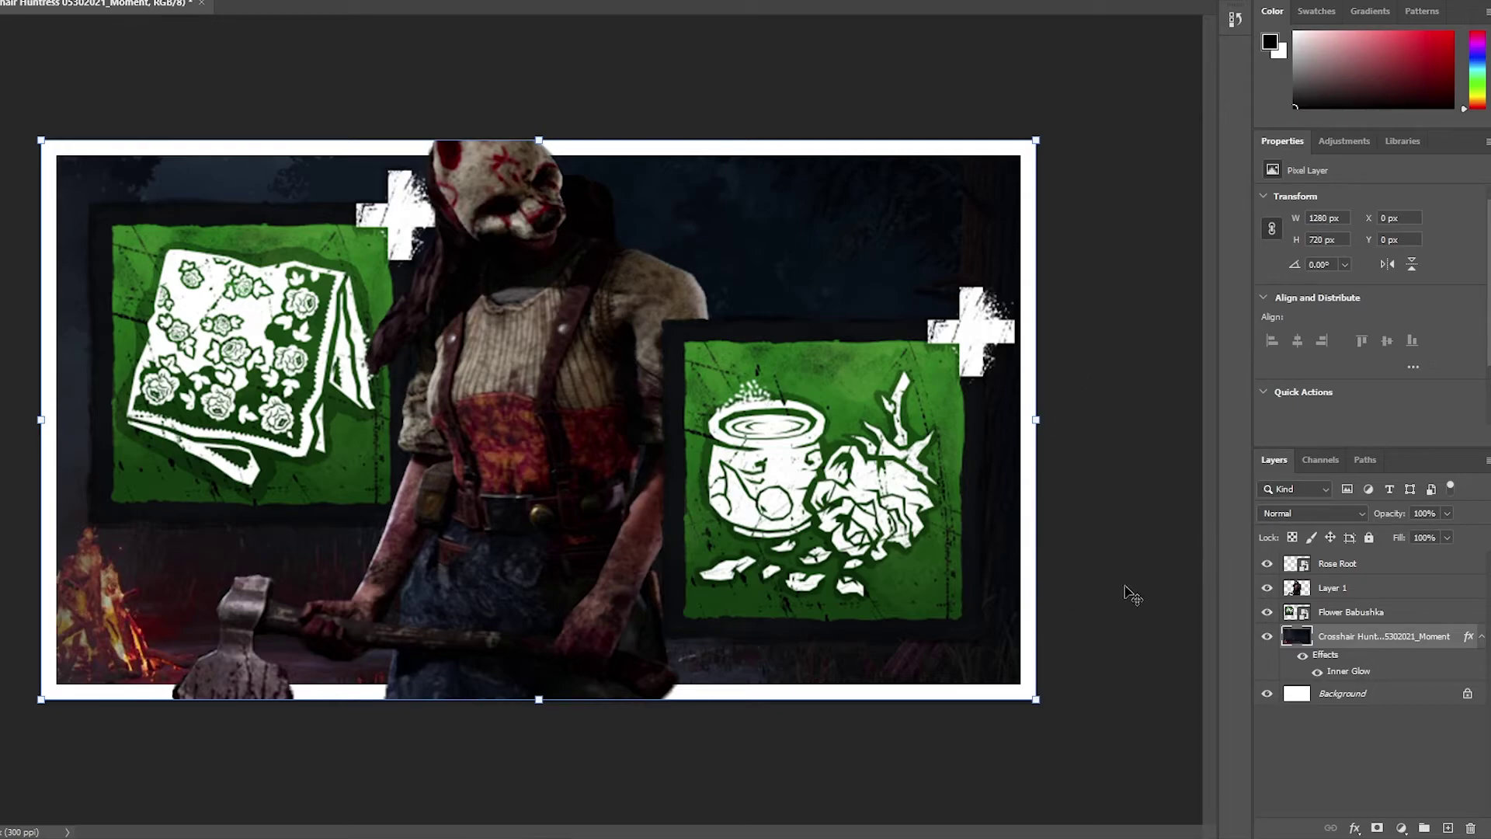
Revisit the forest background's Inner Glow settings, bringing its size to 15 px
{"action": "right_click", "coordinate": [1360, 637]}
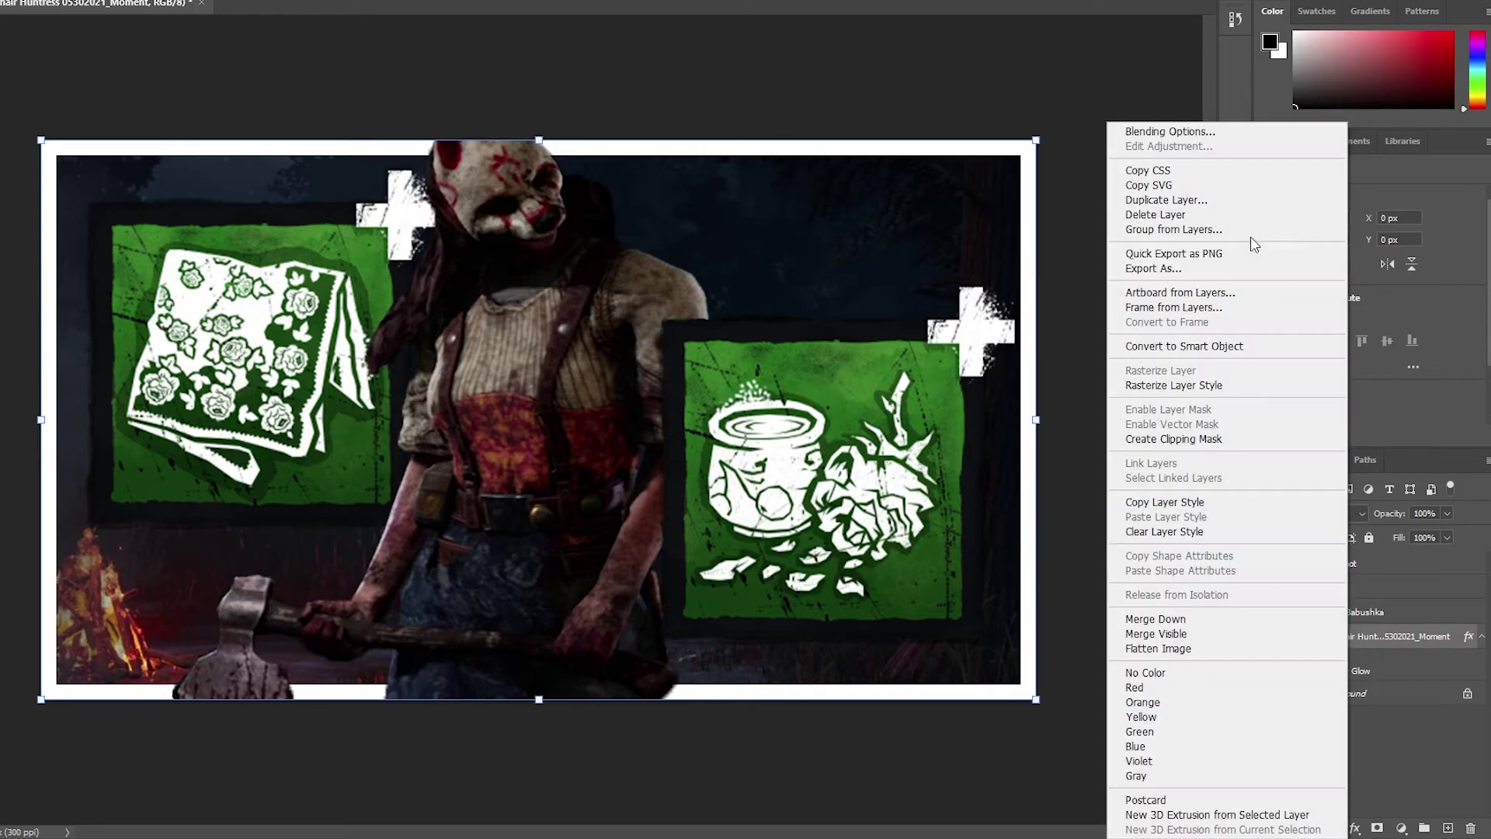
{"action": "left_click", "coordinate": [1191, 133]}
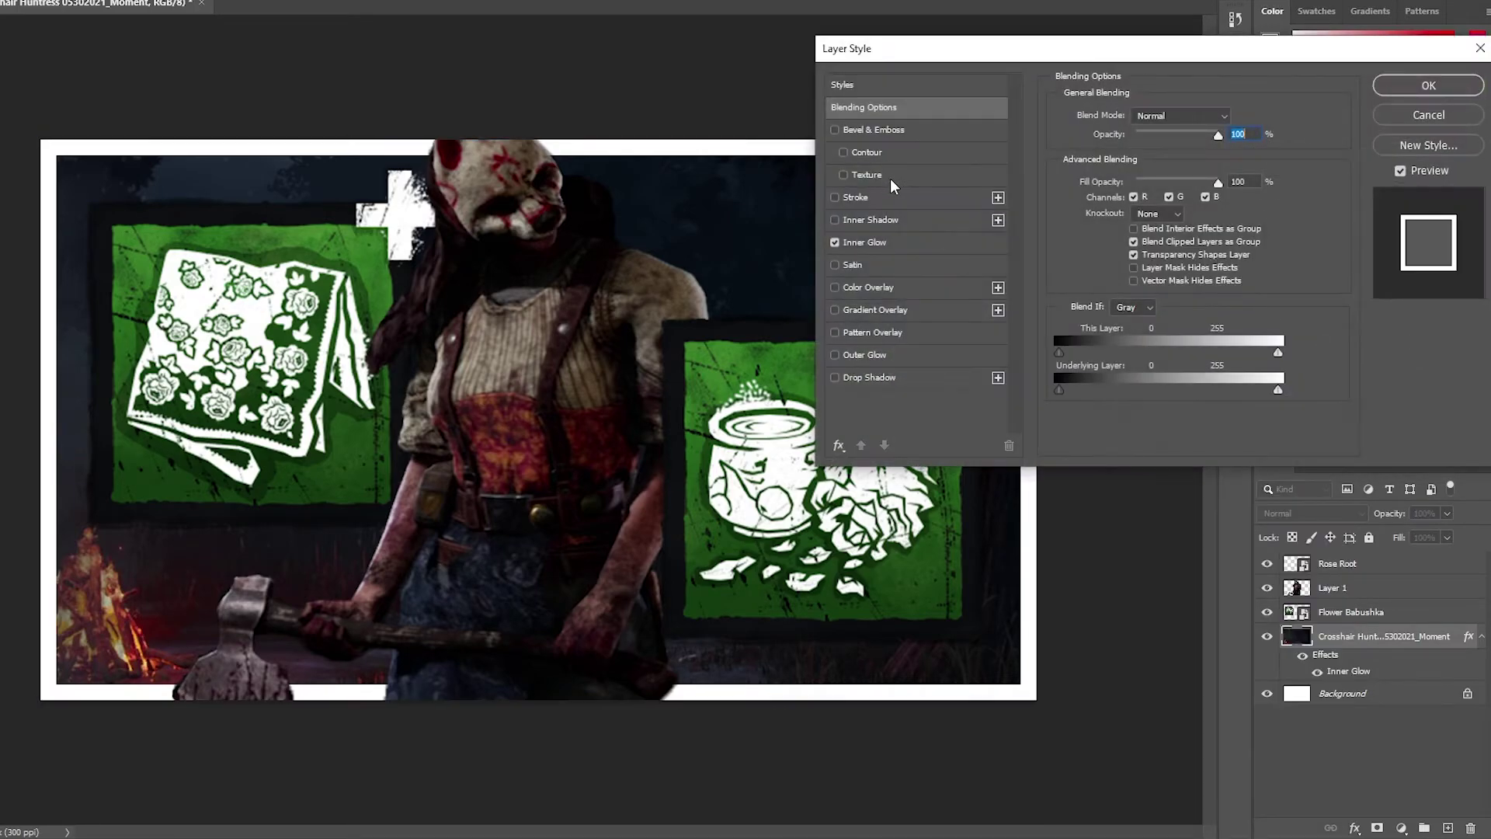
{"action": "left_click", "coordinate": [909, 244]}
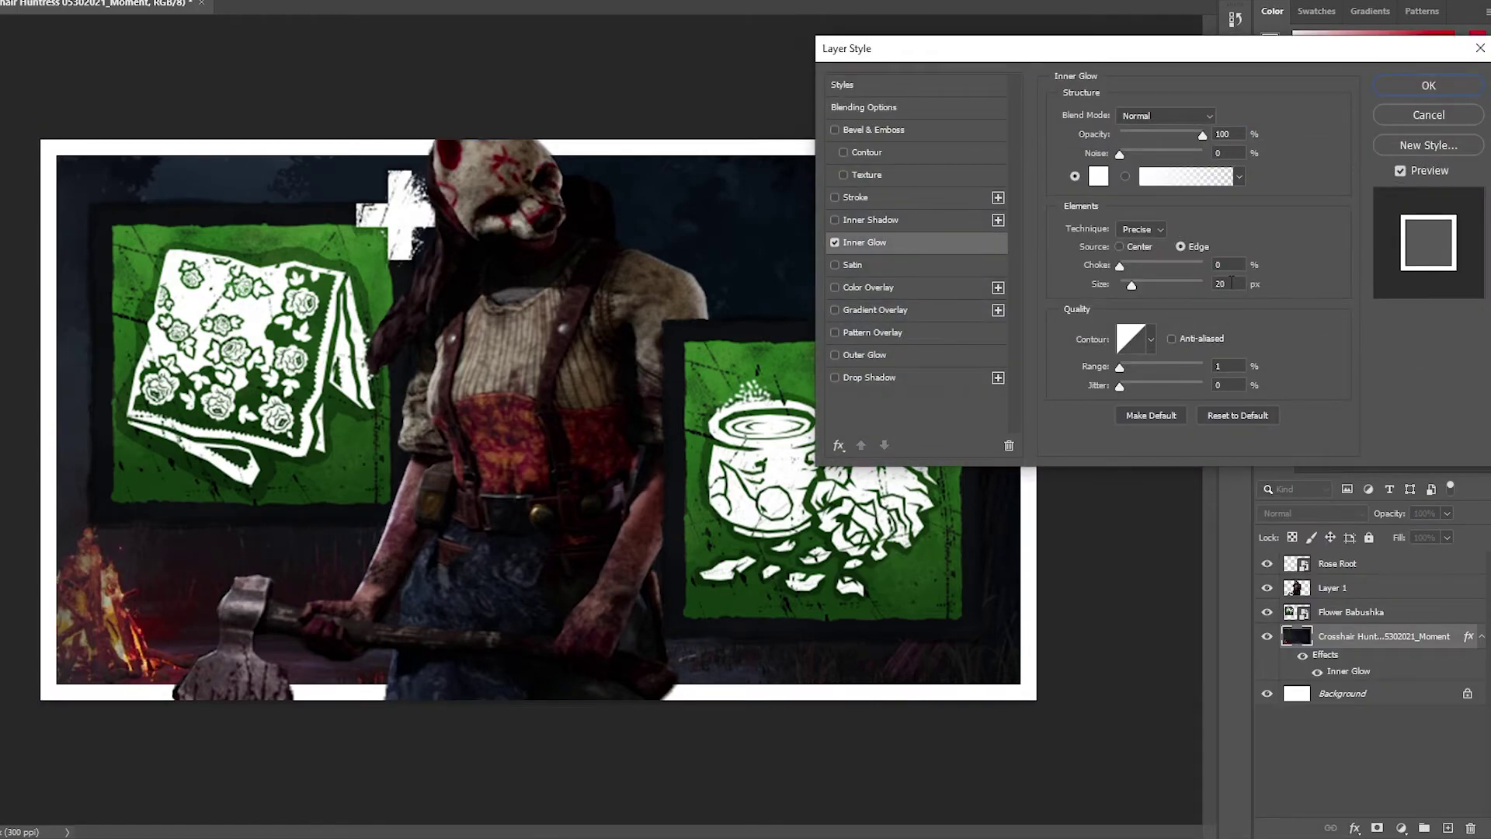
{"action": "key", "text": "Return"}
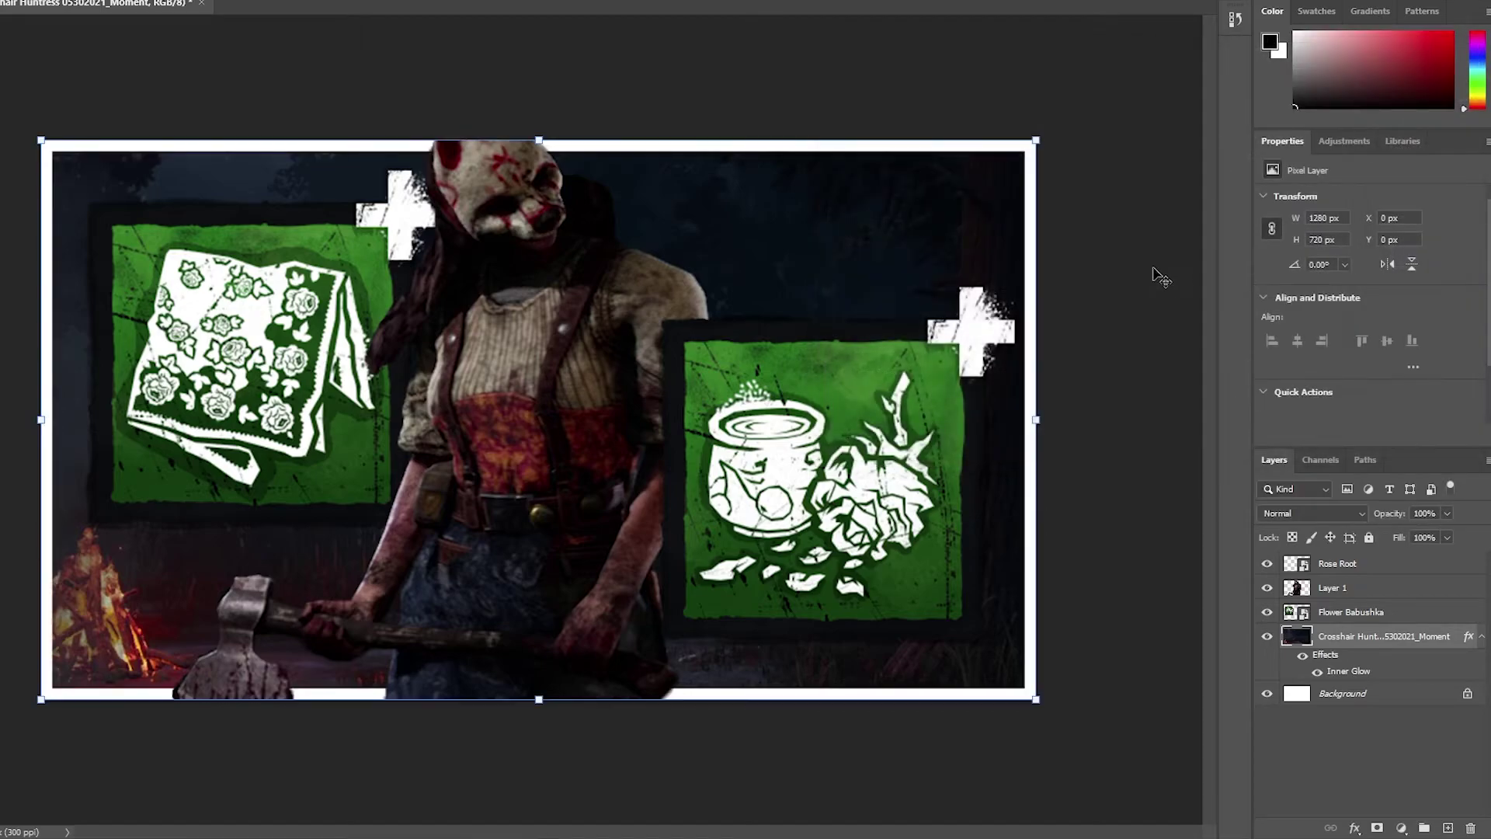
{"action": "right_click", "coordinate": [1343, 644]}
{"action": "left_click", "coordinate": [1176, 129]}
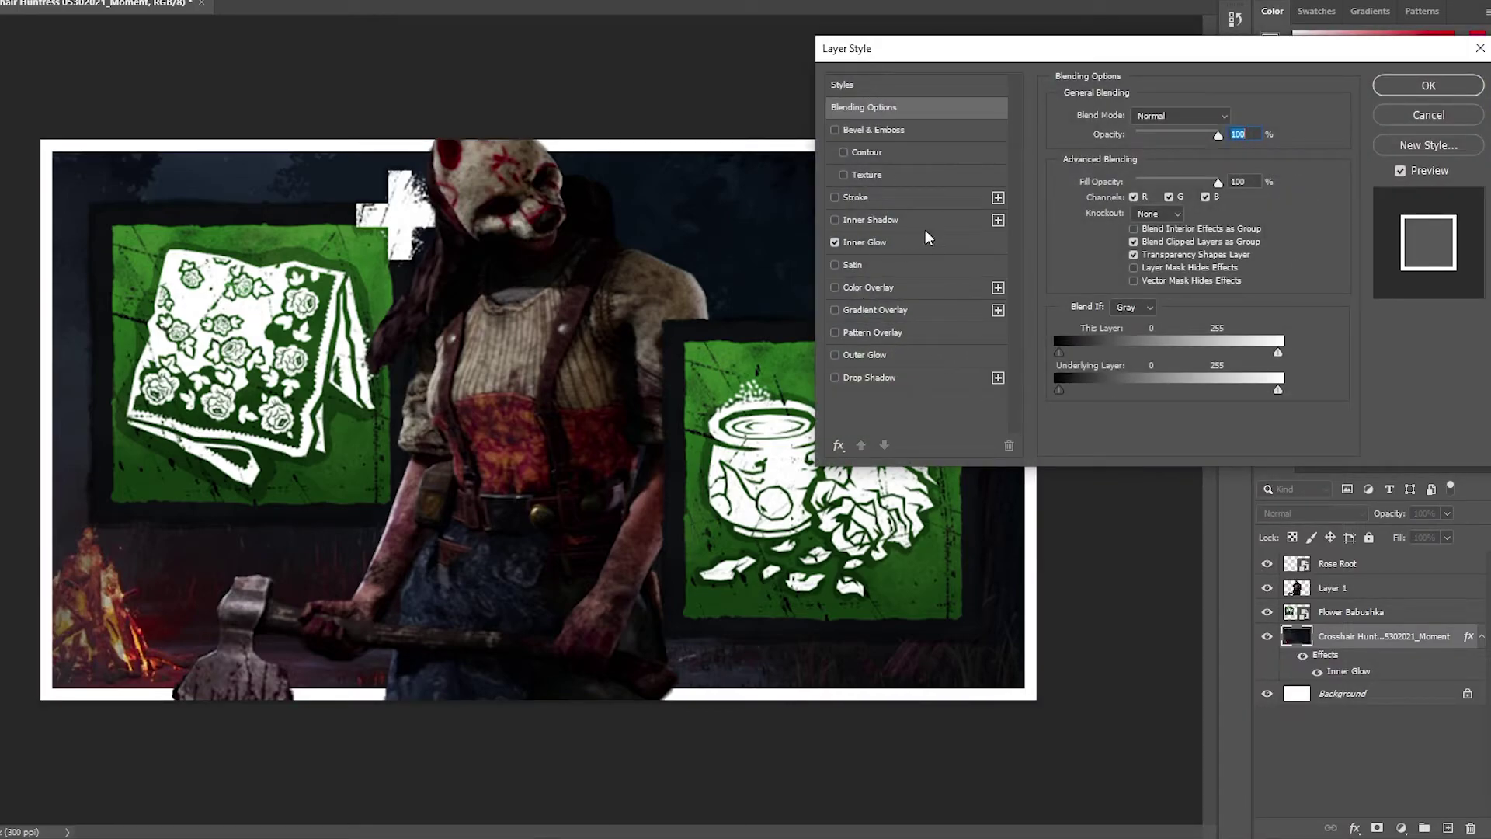
{"action": "left_click", "coordinate": [894, 241]}
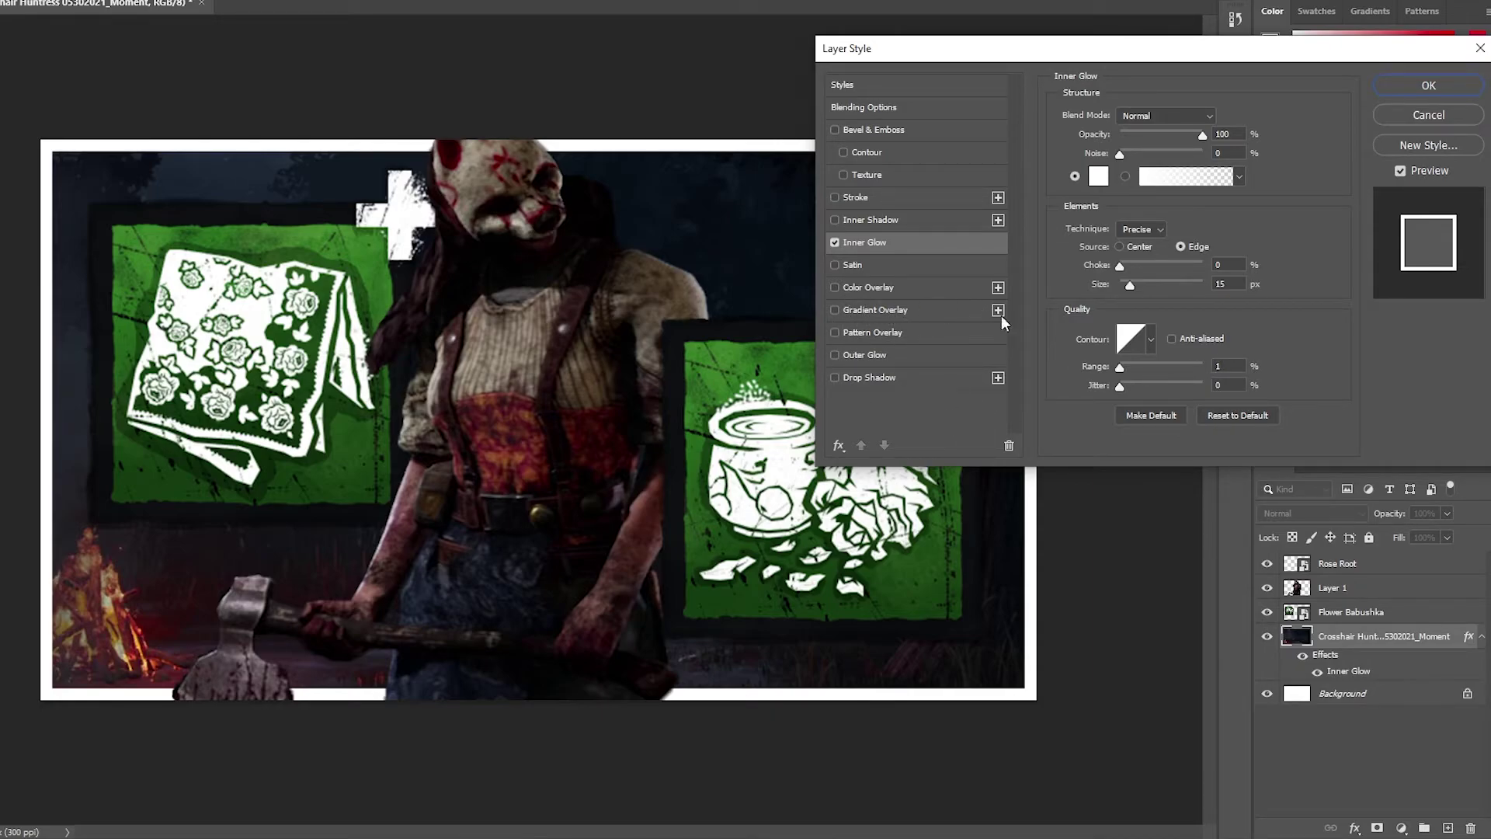
Enable a purple Color Overlay on the forest background, rejecting a magenta alternative
{"action": "left_click", "coordinate": [835, 287]}
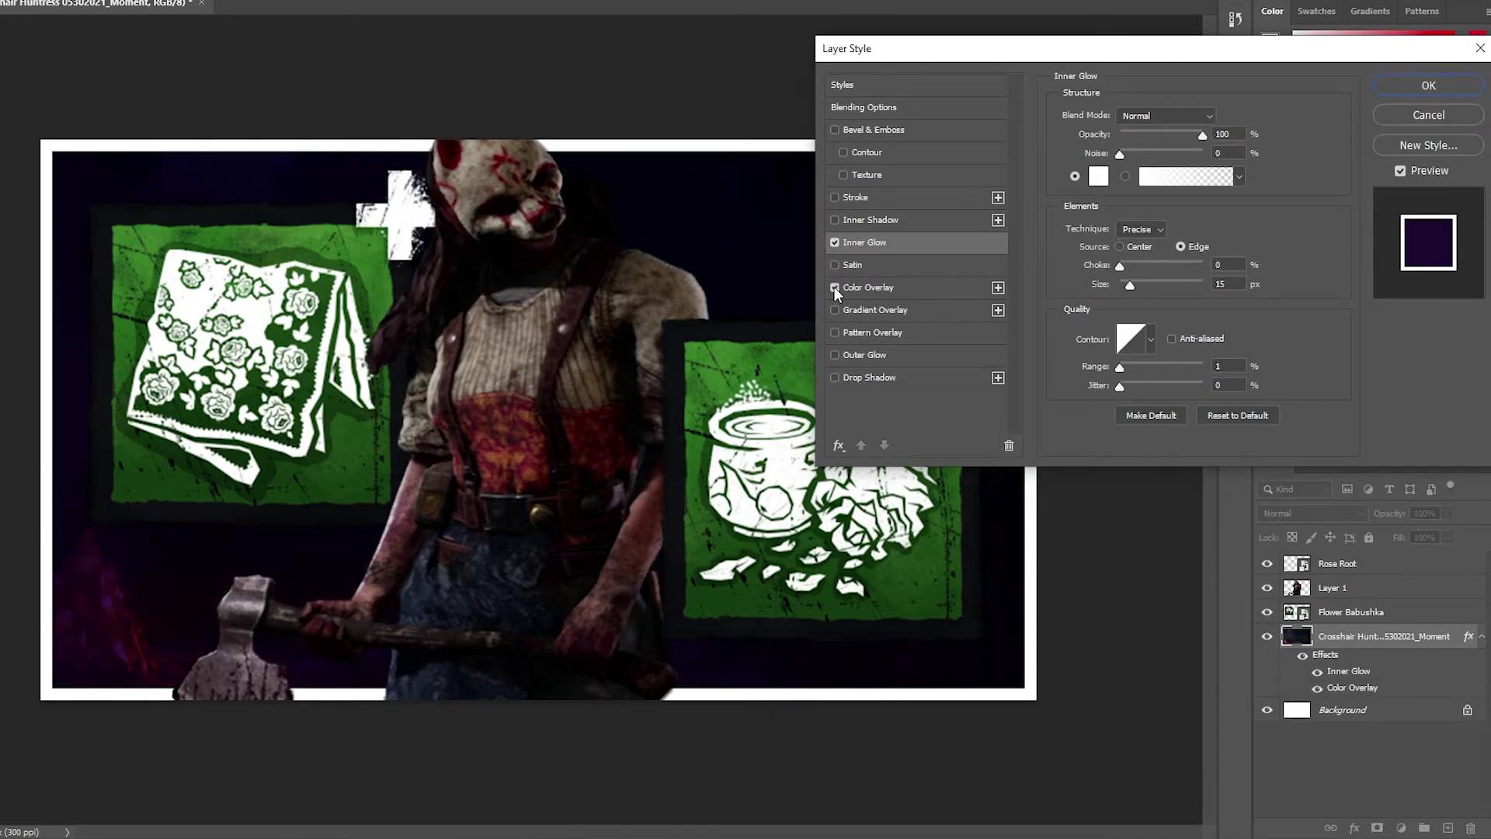
{"action": "left_click", "coordinate": [890, 286]}
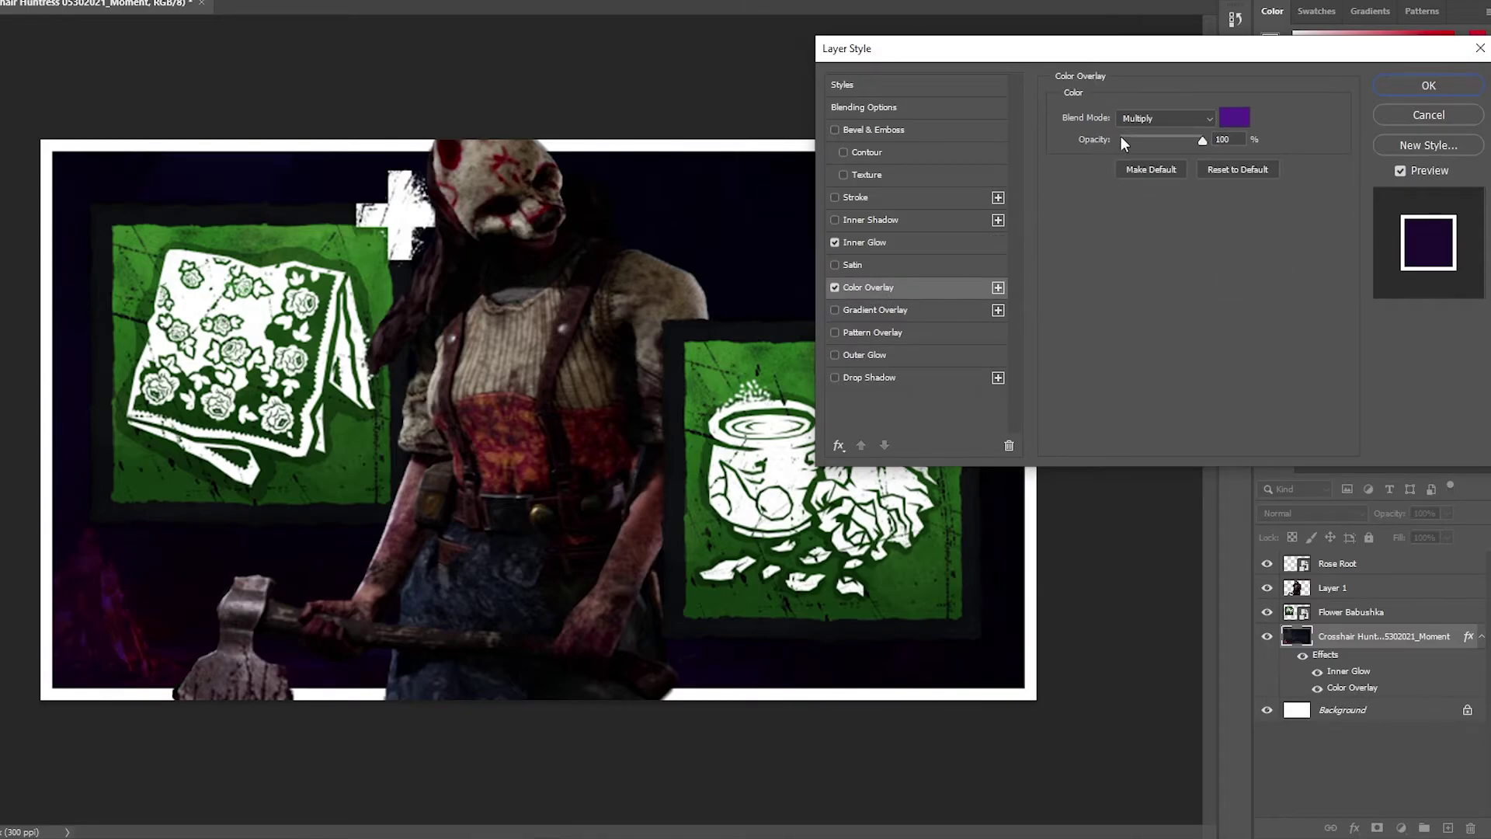
{"action": "left_click", "coordinate": [1144, 118]}
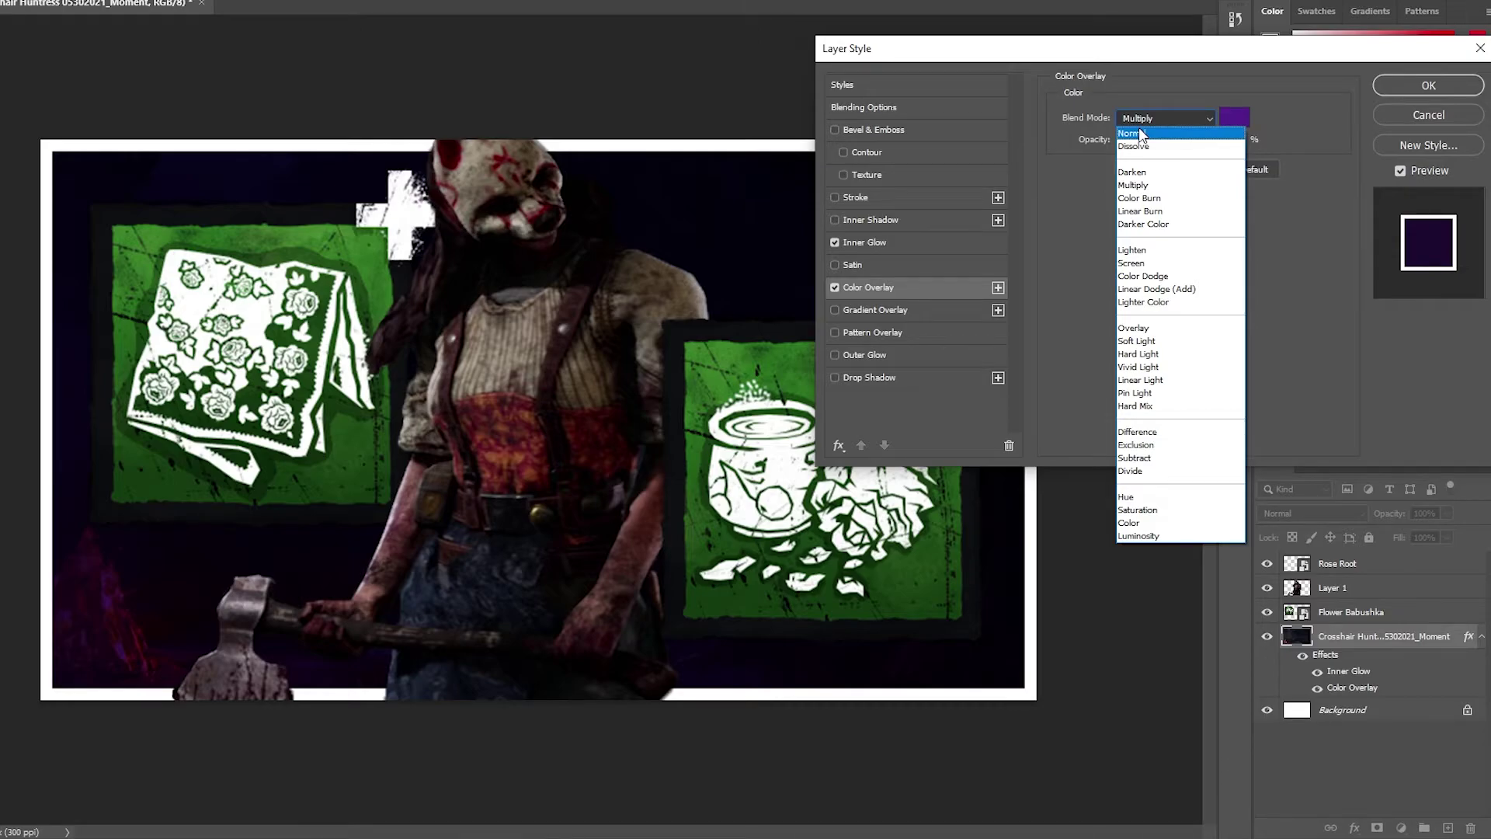
{"action": "left_click", "coordinate": [1057, 143]}
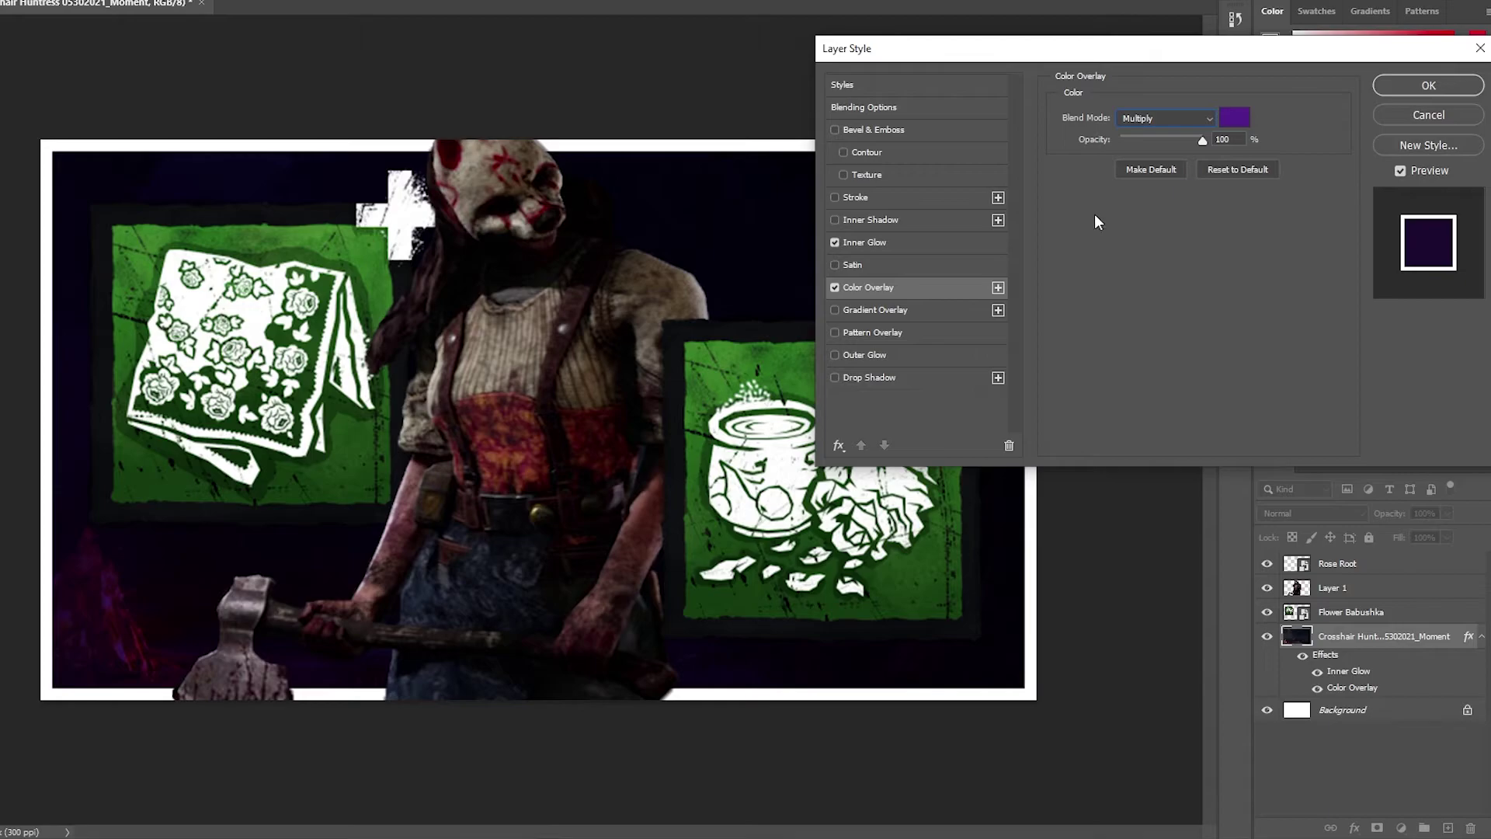
{"action": "left_click", "coordinate": [1235, 118]}
{"action": "left_click", "coordinate": [1180, 412]}
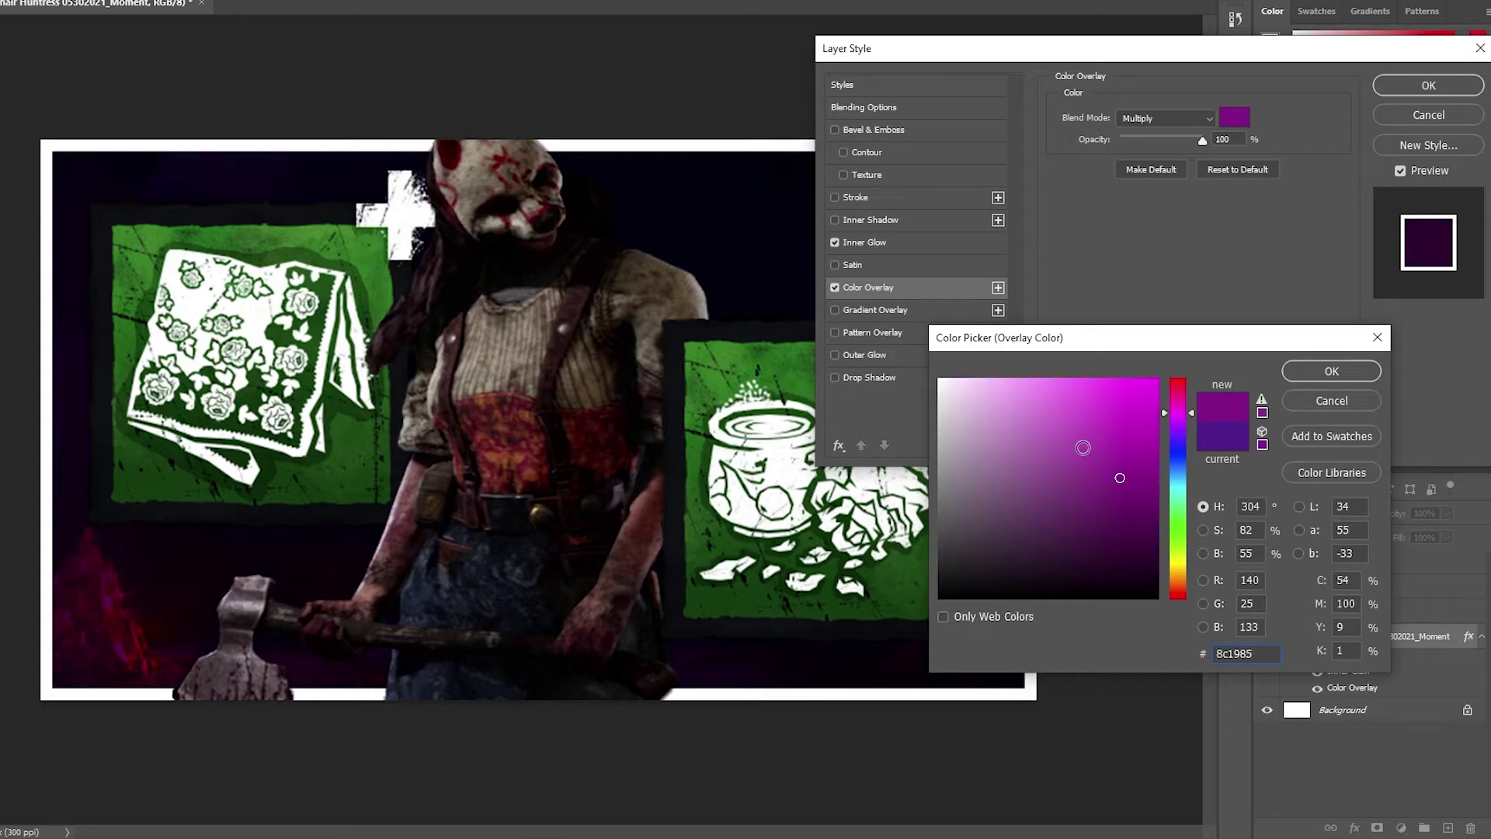
{"action": "left_click", "coordinate": [1307, 398]}
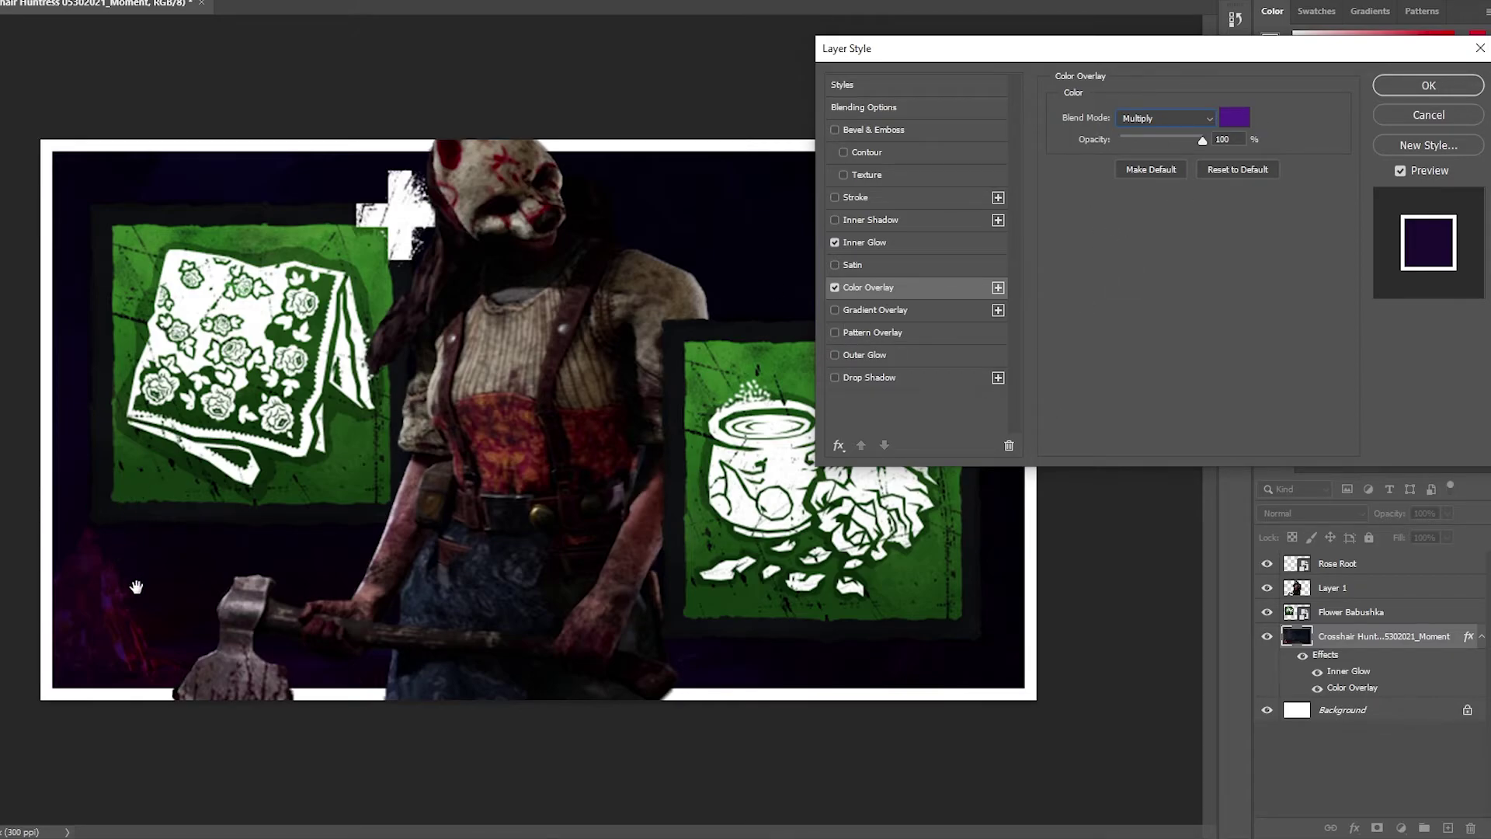
{"action": "left_click", "coordinate": [836, 286]}
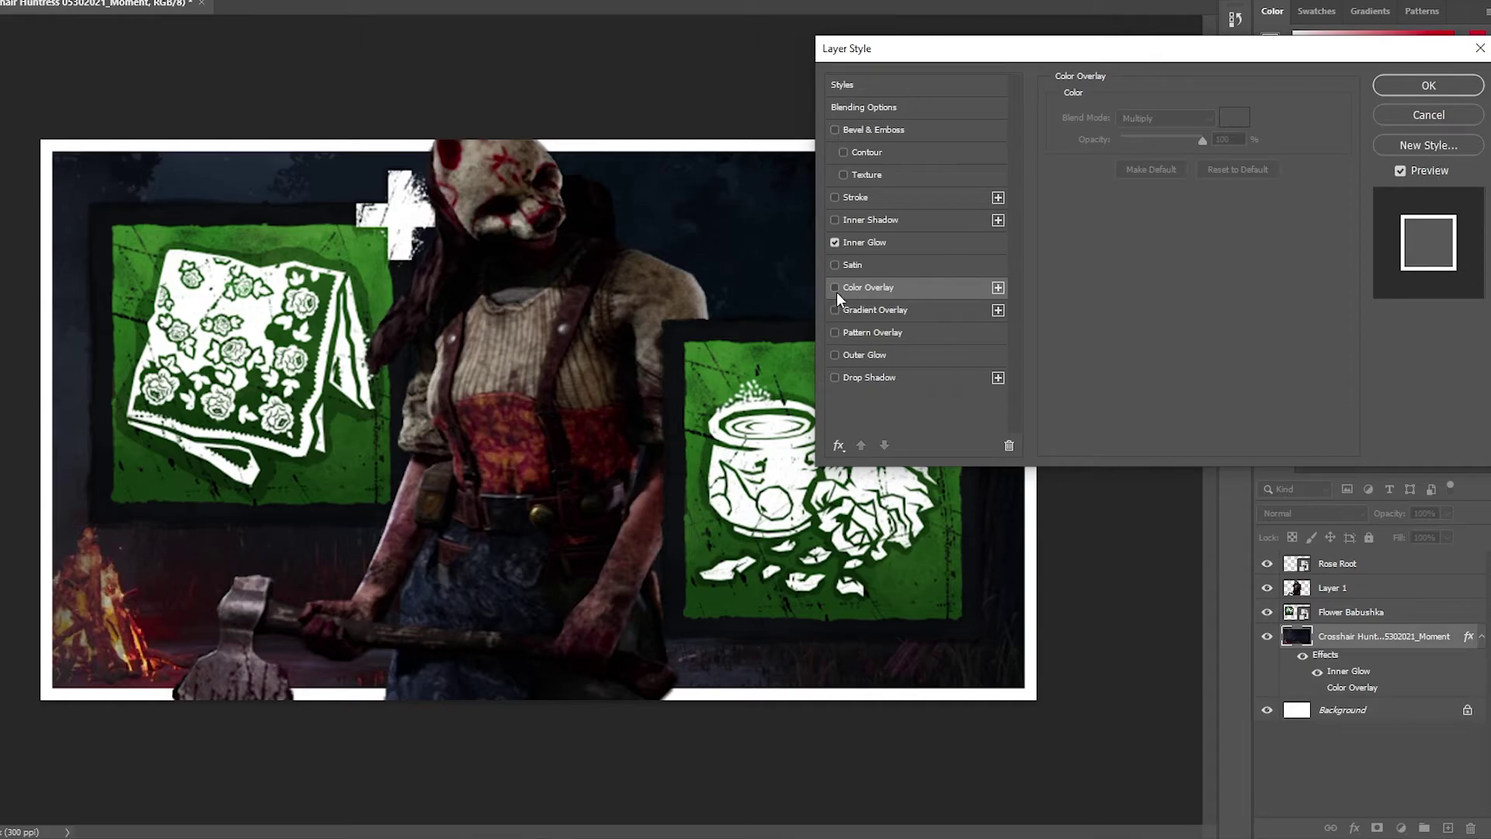
{"action": "left_click", "coordinate": [836, 287]}
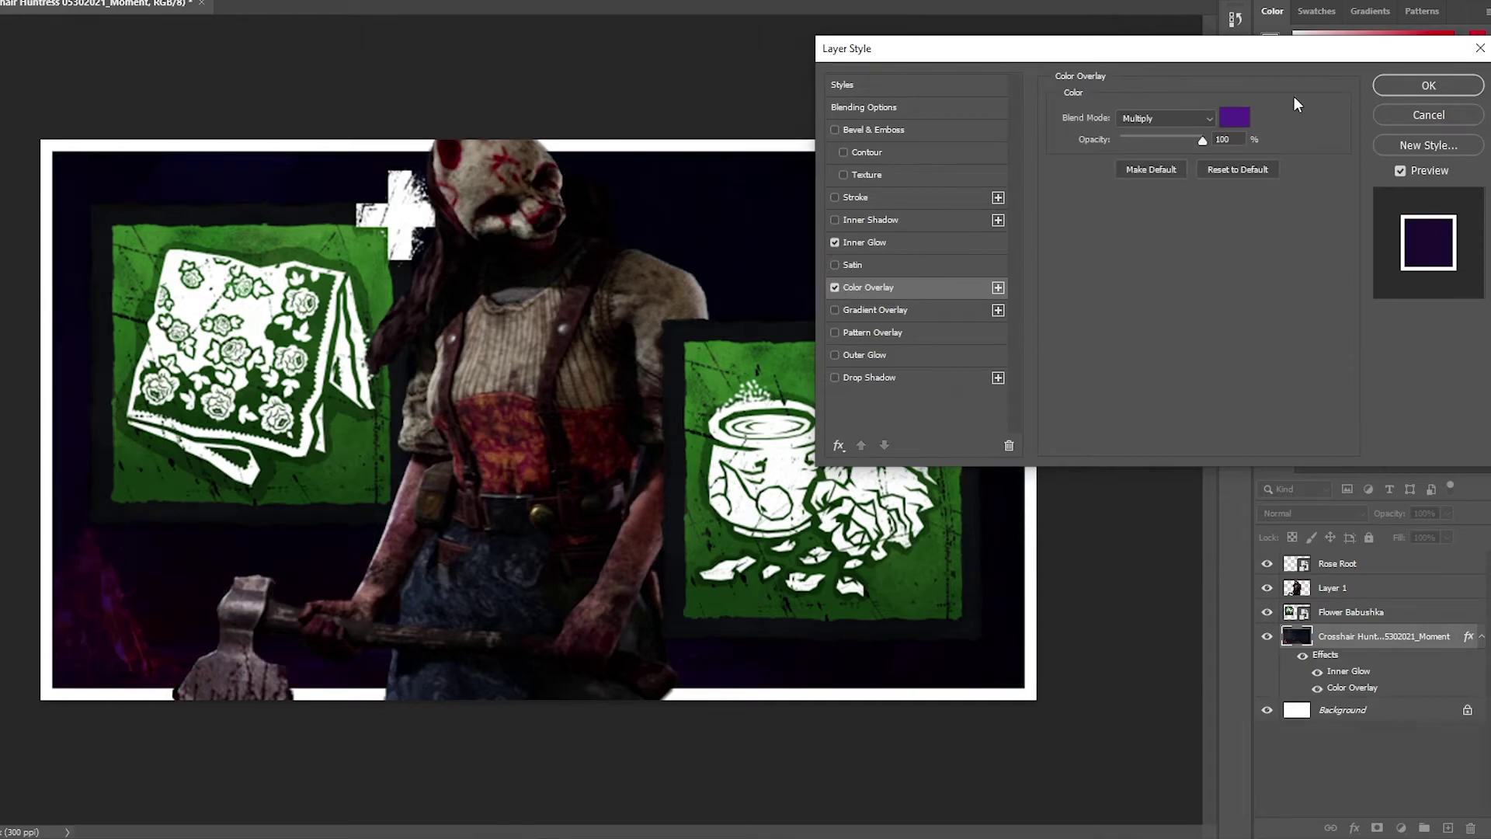
Set the Color Overlay to Normal blend mode at 29% opacity
{"action": "left_click_drag", "start_coordinate": [1203, 140], "coordinate": [1178, 141]}
{"action": "left_click", "coordinate": [1155, 118]}
{"action": "left_click", "coordinate": [1149, 134]}
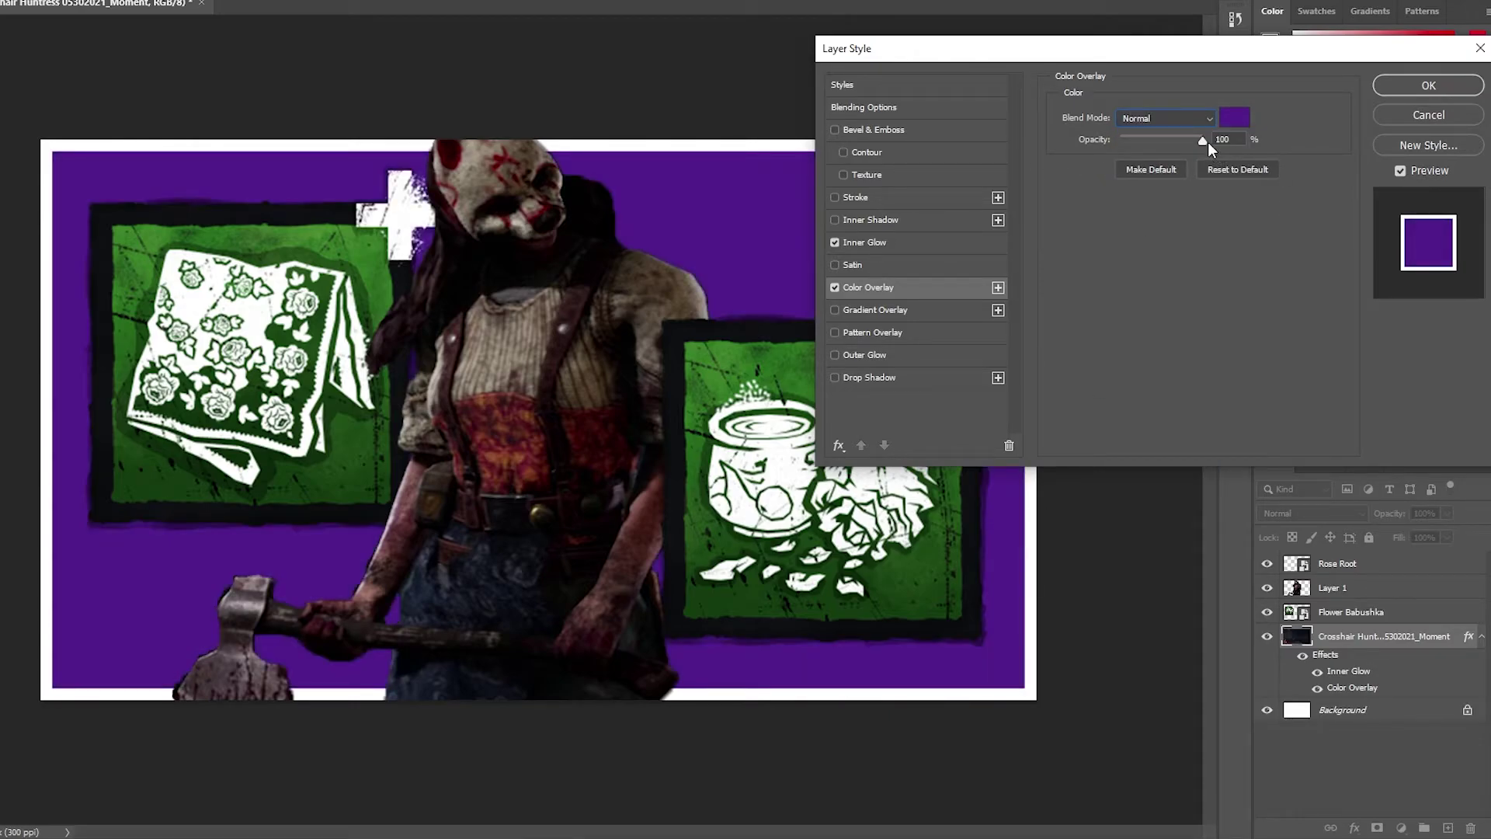
{"action": "left_click_drag", "start_coordinate": [1193, 148], "coordinate": [1181, 151]}
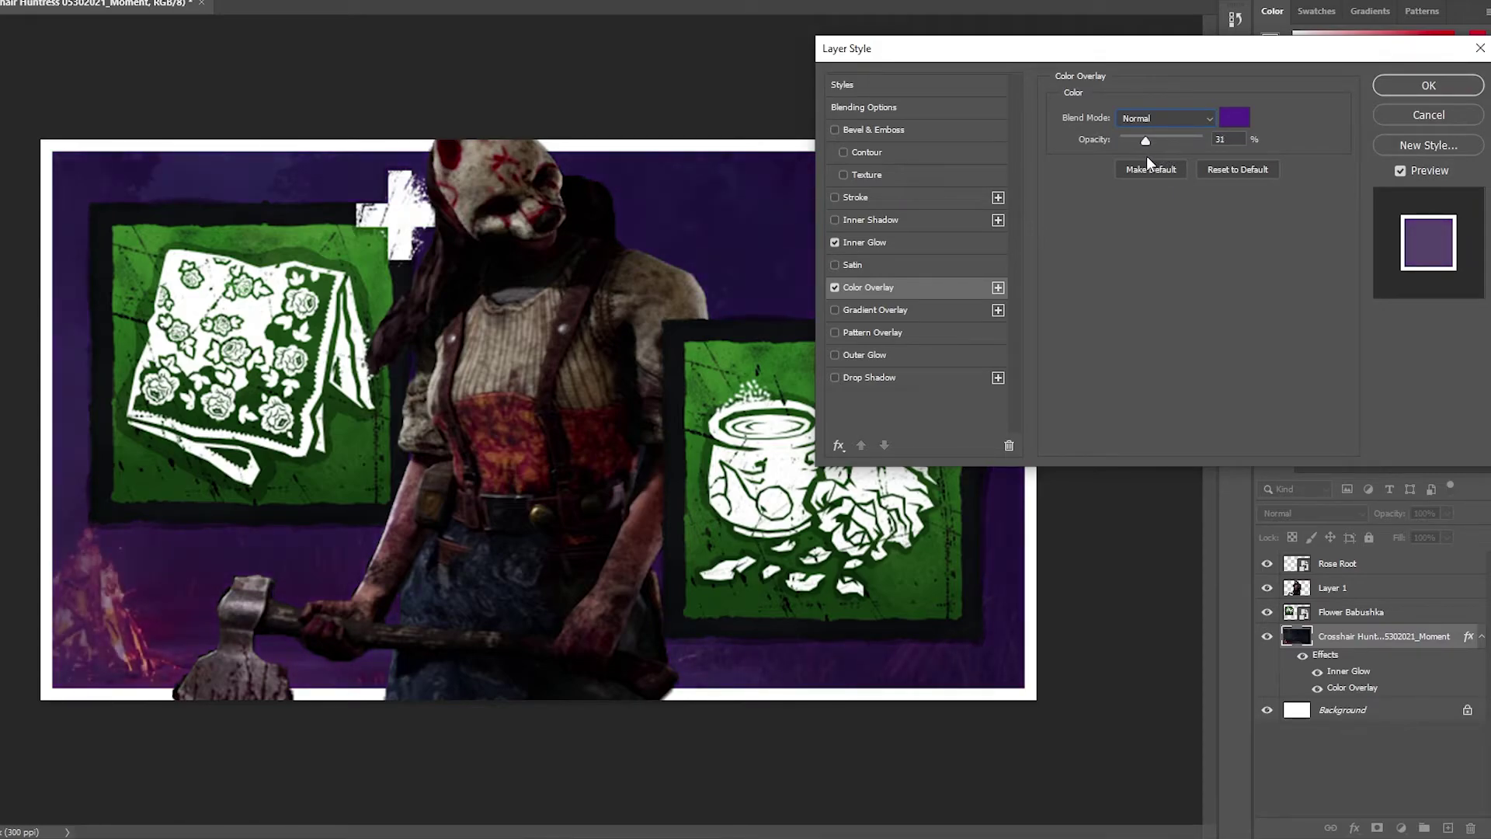
{"action": "left_click", "coordinate": [1146, 155]}
{"action": "left_click_drag", "start_coordinate": [1141, 147], "coordinate": [1145, 142]}
Preview a magenta overlay colour, then cancel to keep the purple
{"action": "left_click", "coordinate": [1237, 116]}
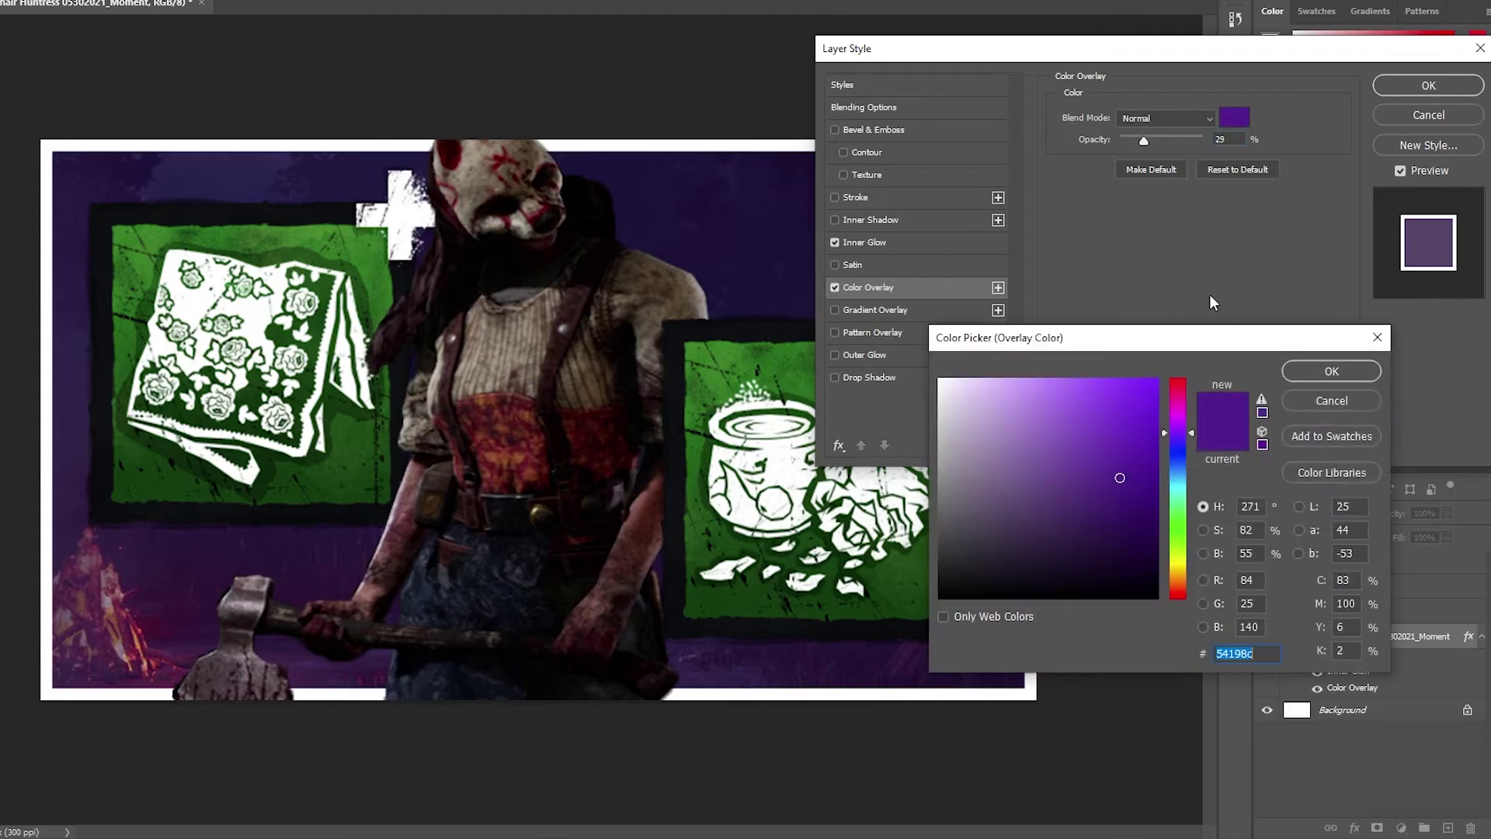
{"action": "left_click", "coordinate": [1178, 407]}
{"action": "left_click", "coordinate": [1127, 403]}
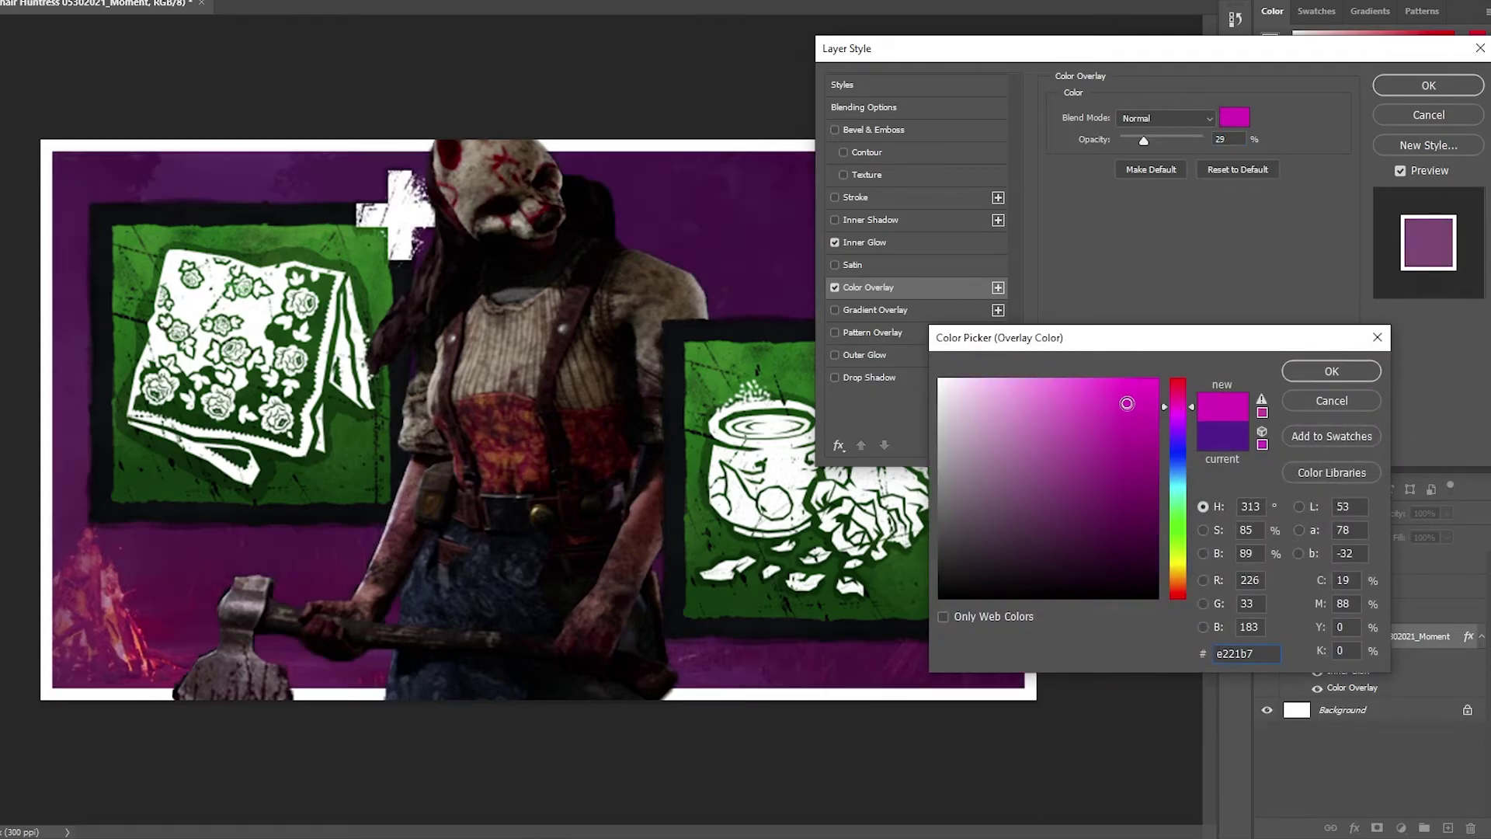
{"action": "left_click_drag", "start_coordinate": [1126, 403], "coordinate": [1123, 425]}
{"action": "left_click", "coordinate": [1336, 400]}
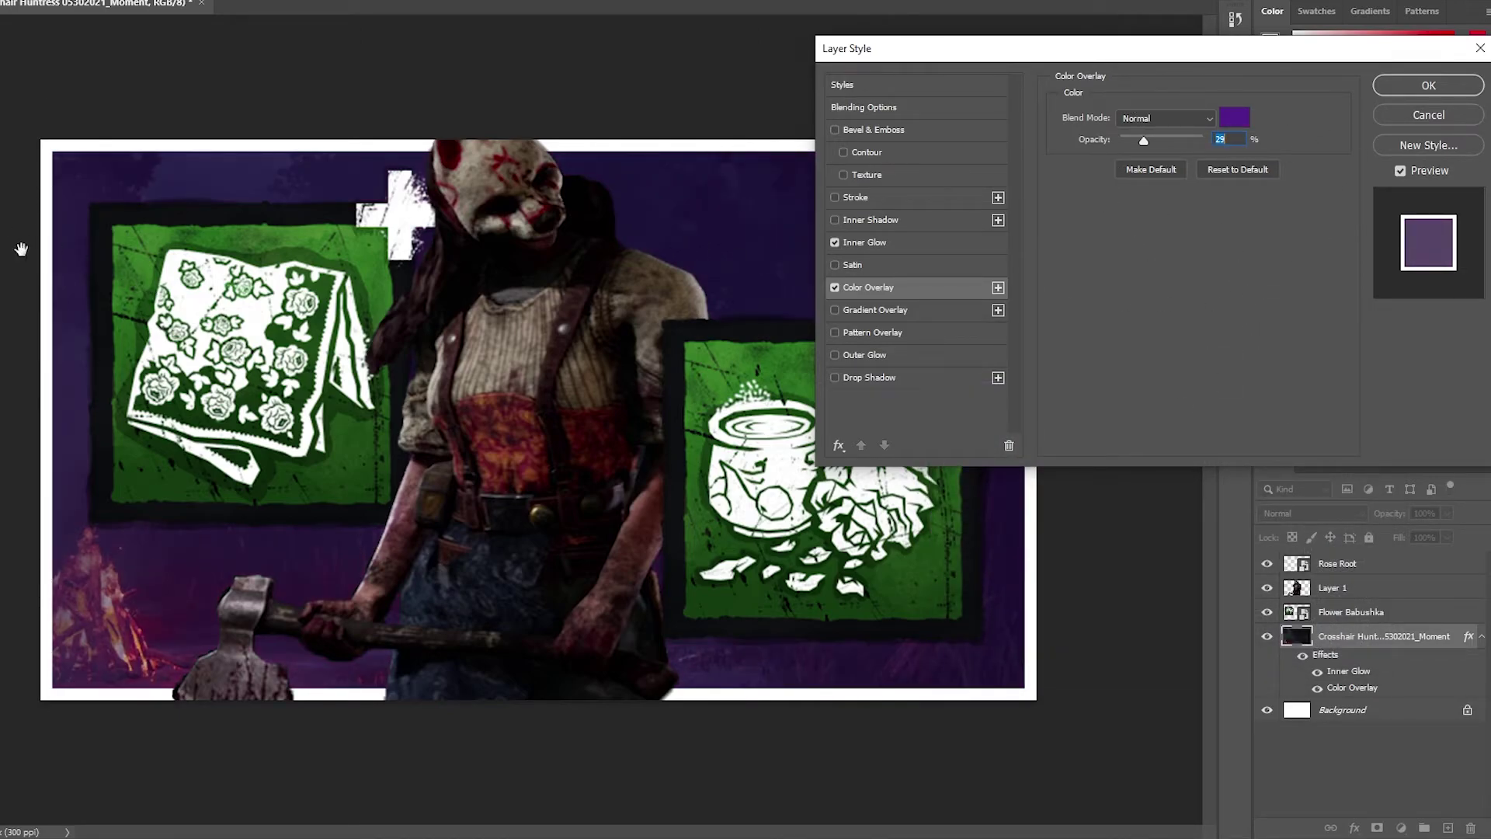
Give the Huntress on Layer 1 a black Drop Shadow of 234 px size
{"action": "left_click", "coordinate": [1411, 86]}
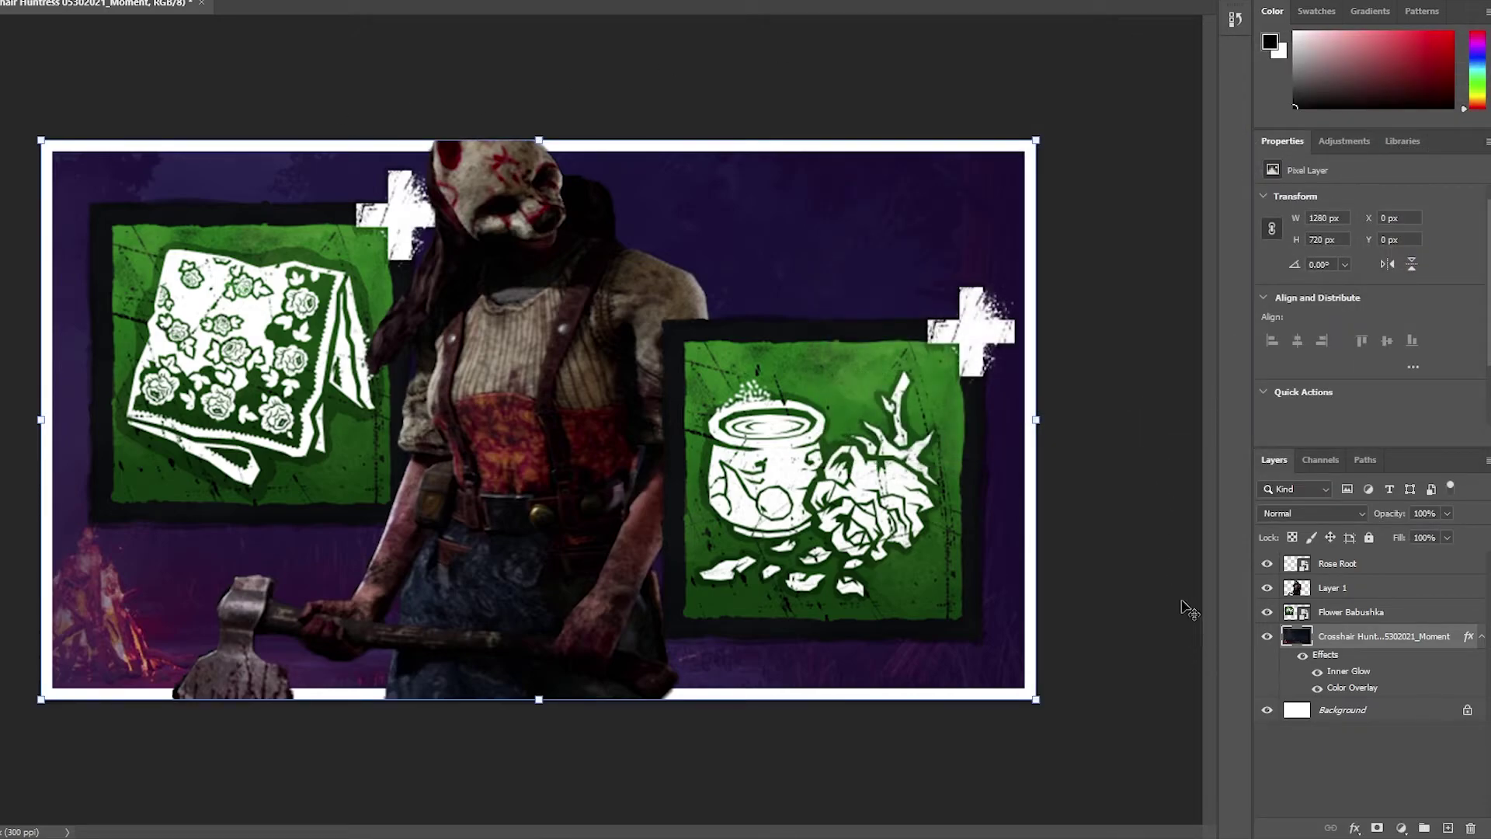
{"action": "left_click", "coordinate": [522, 388]}
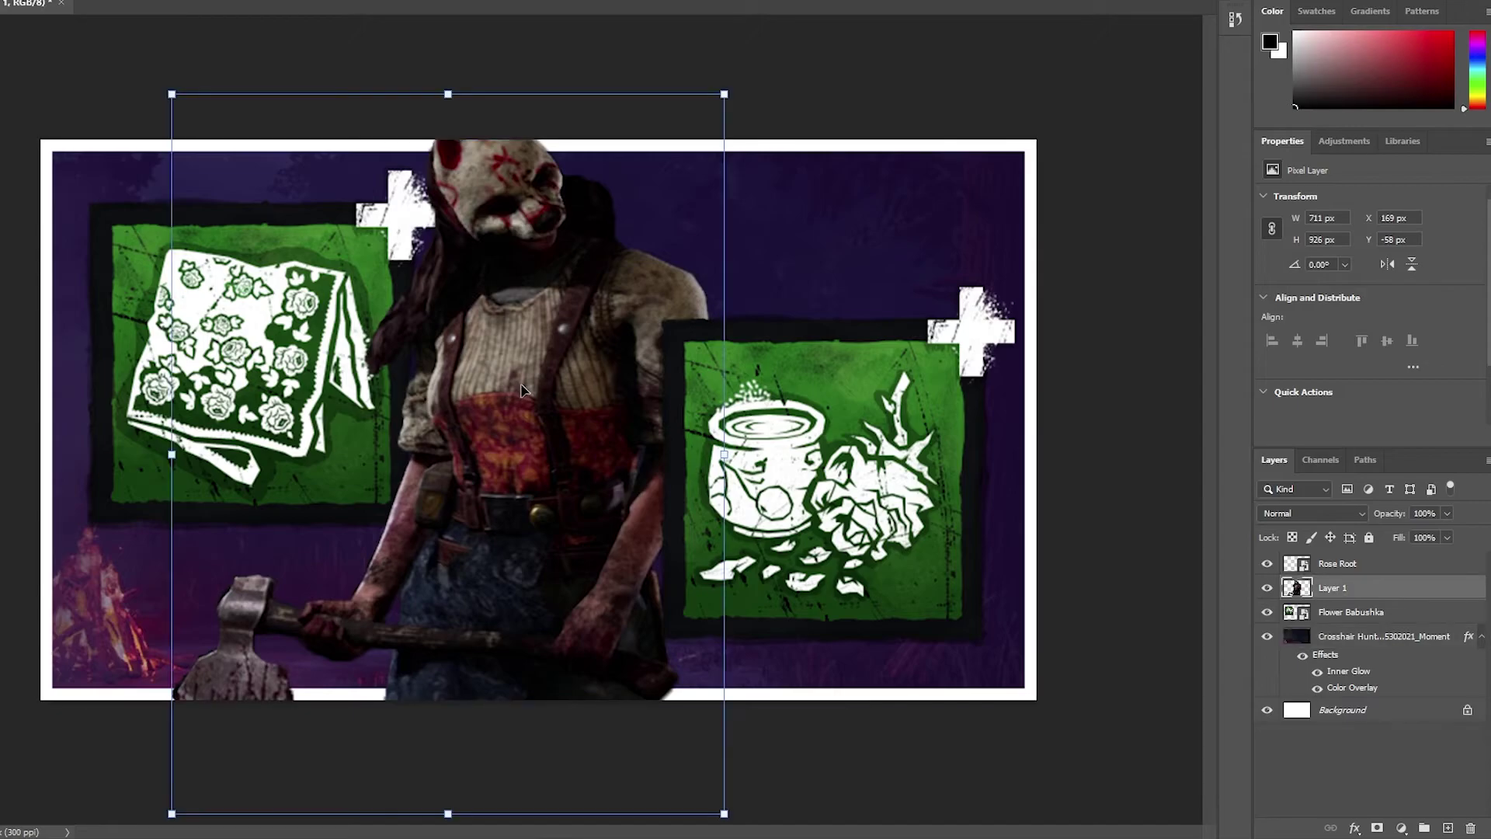
{"action": "right_click", "coordinate": [1329, 590]}
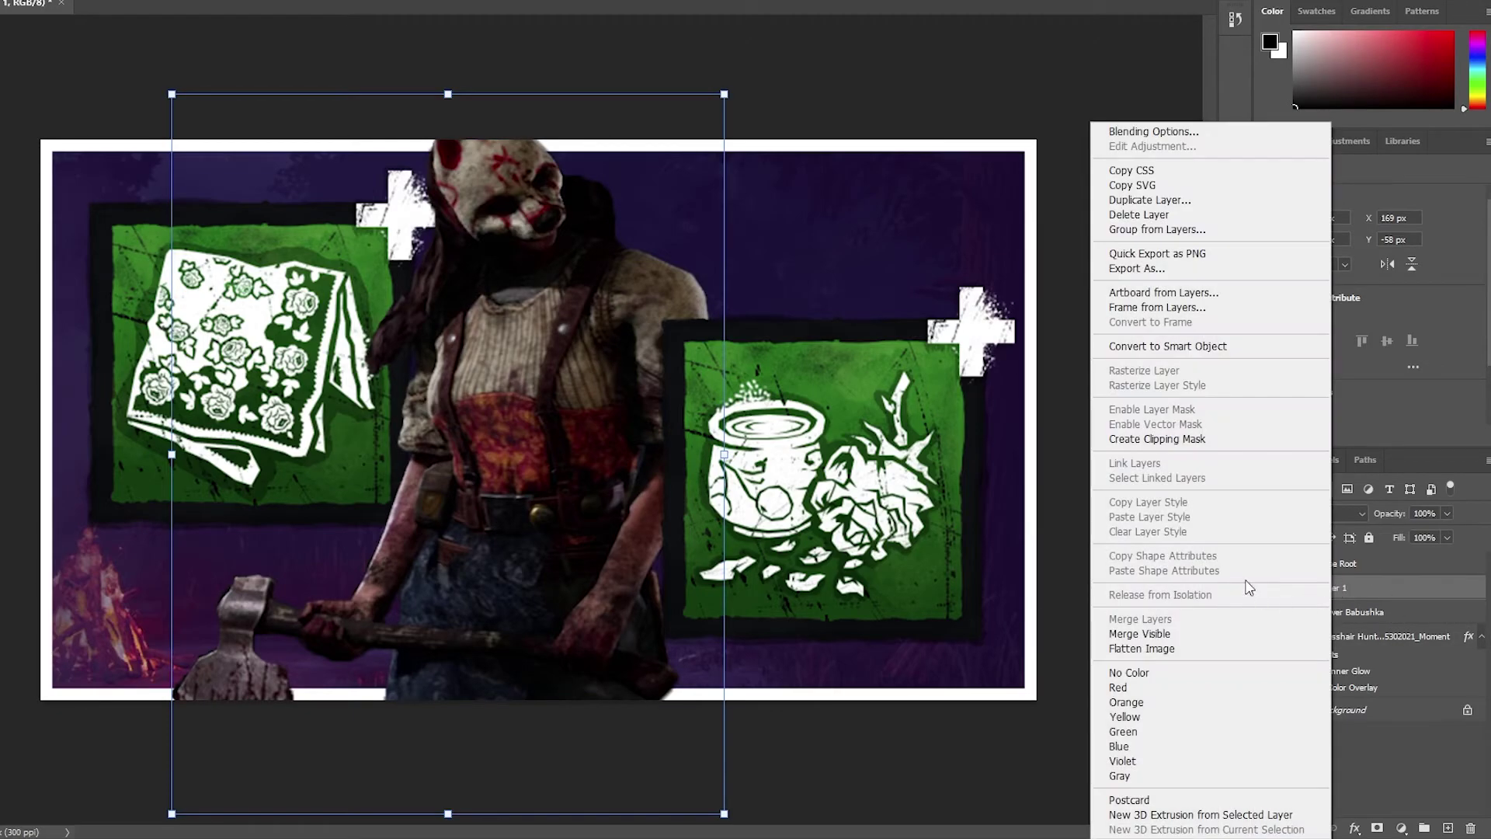
{"action": "left_click", "coordinate": [1180, 133]}
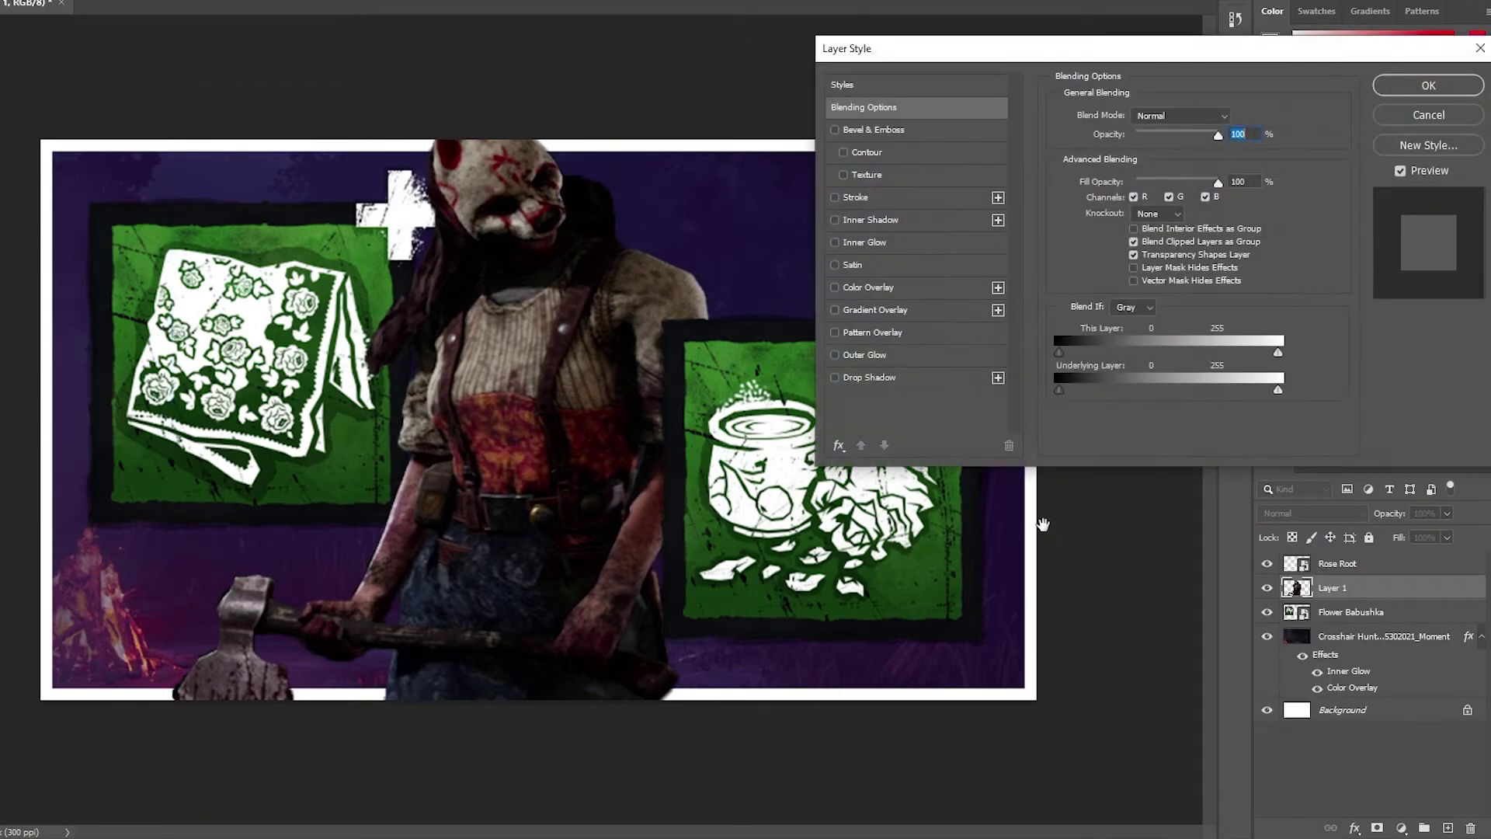
{"action": "left_click", "coordinate": [834, 377]}
{"action": "left_click", "coordinate": [900, 376]}
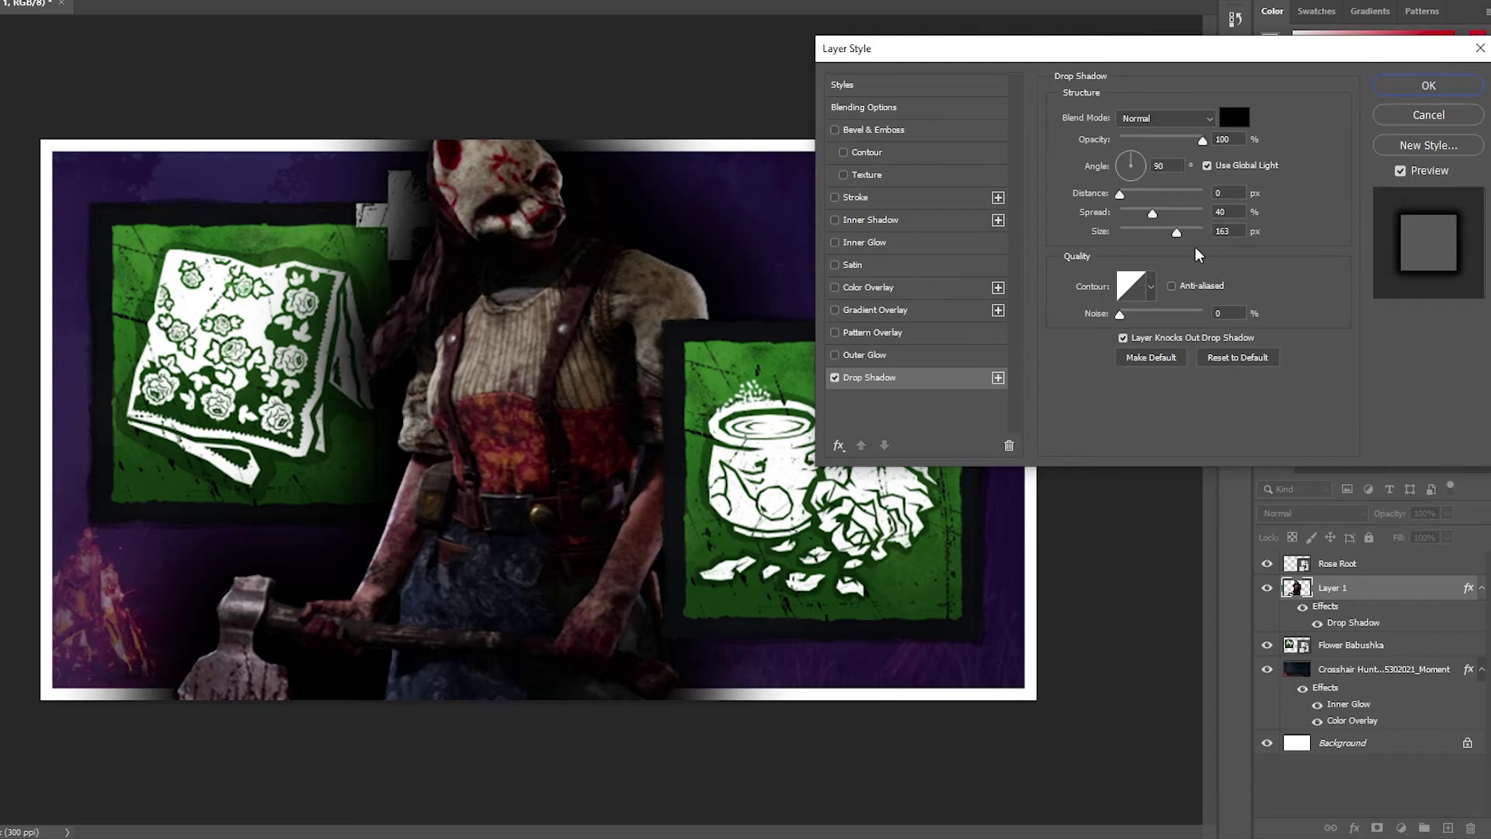
{"action": "mouse_move", "coordinate": [1178, 233]}
{"action": "left_mouse_down"}
{"action": "mouse_move", "coordinate": [1154, 220]}
{"action": "mouse_move", "coordinate": [1202, 235]}
{"action": "mouse_move", "coordinate": [1151, 222]}
{"action": "left_mouse_up"}
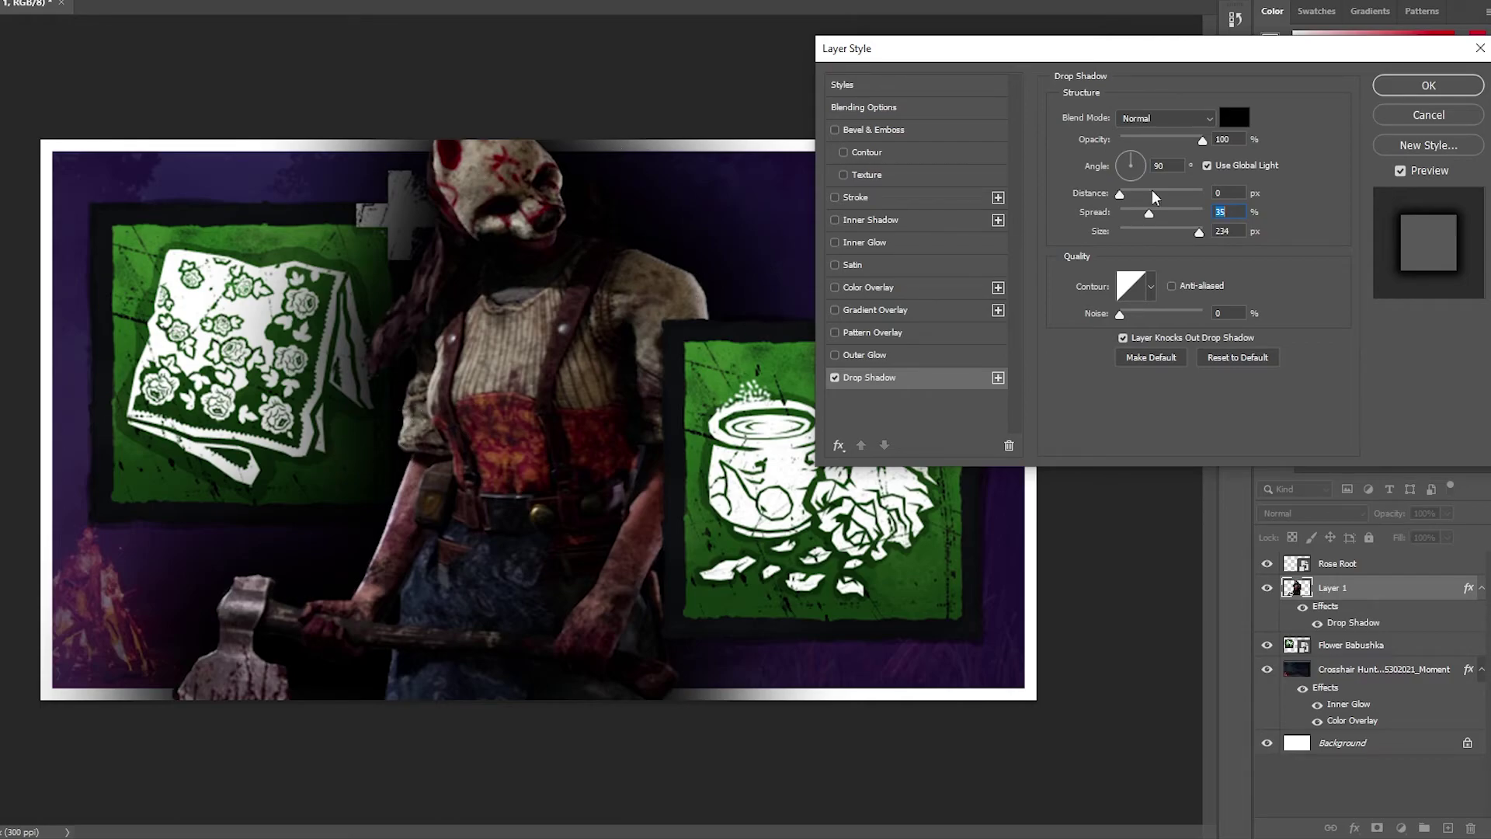
{"action": "left_click", "coordinate": [1424, 90]}
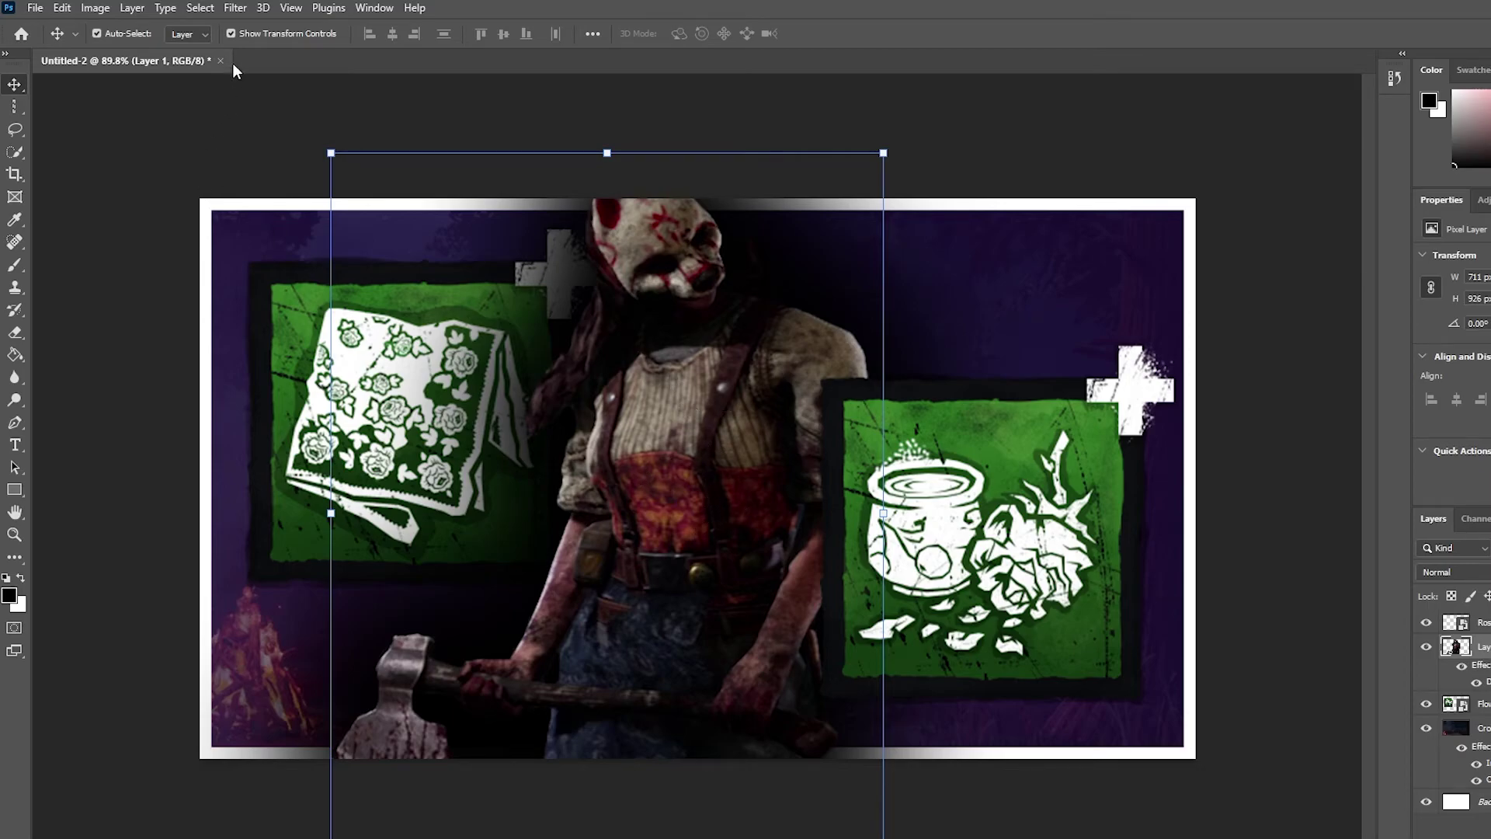
Run Auto Color, Auto Contrast and Auto Tone on the Huntress layer
{"action": "left_click", "coordinate": [90, 9]}
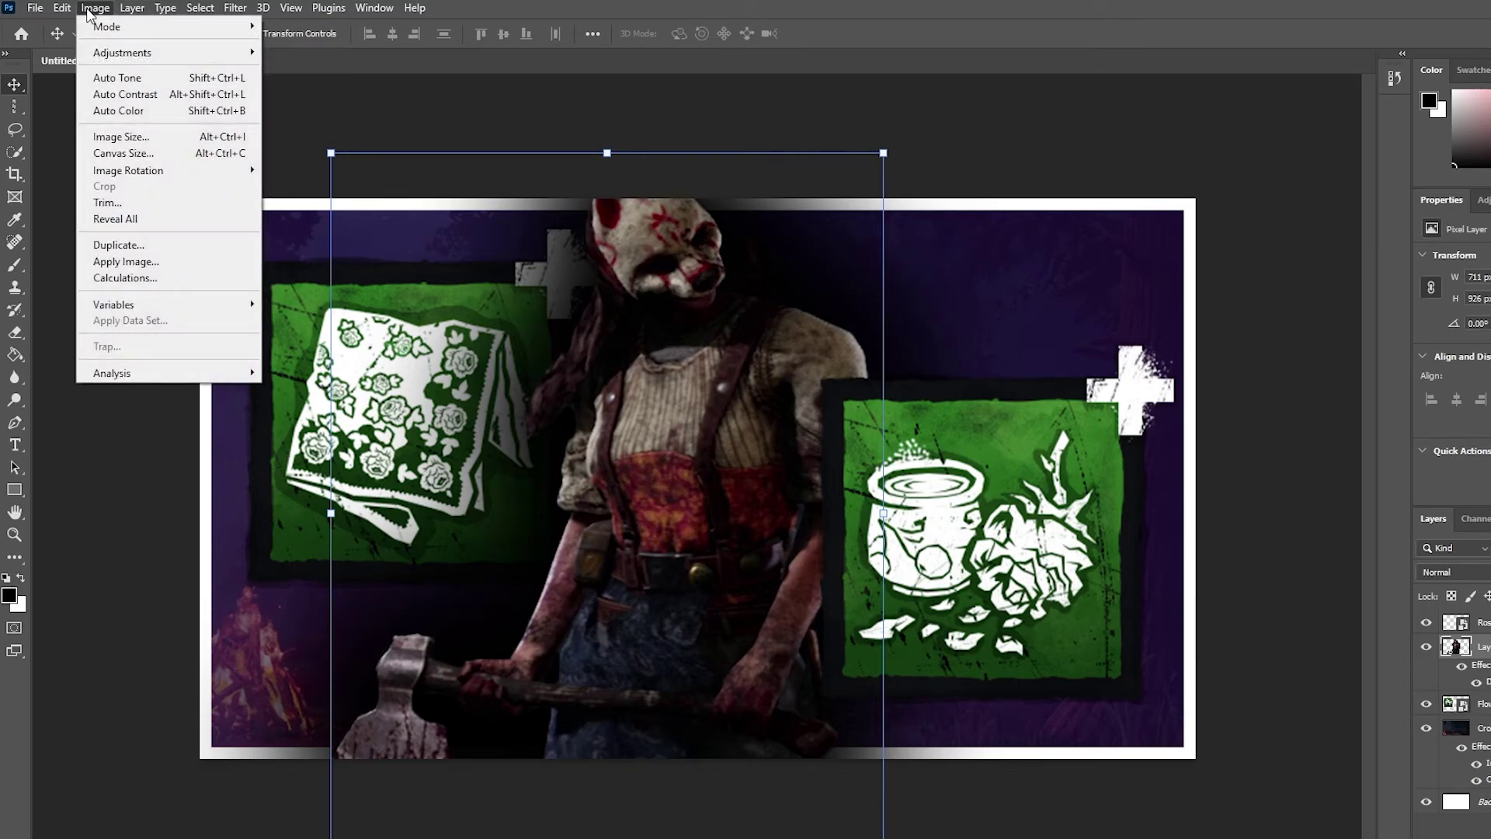
{"action": "left_click", "coordinate": [124, 110]}
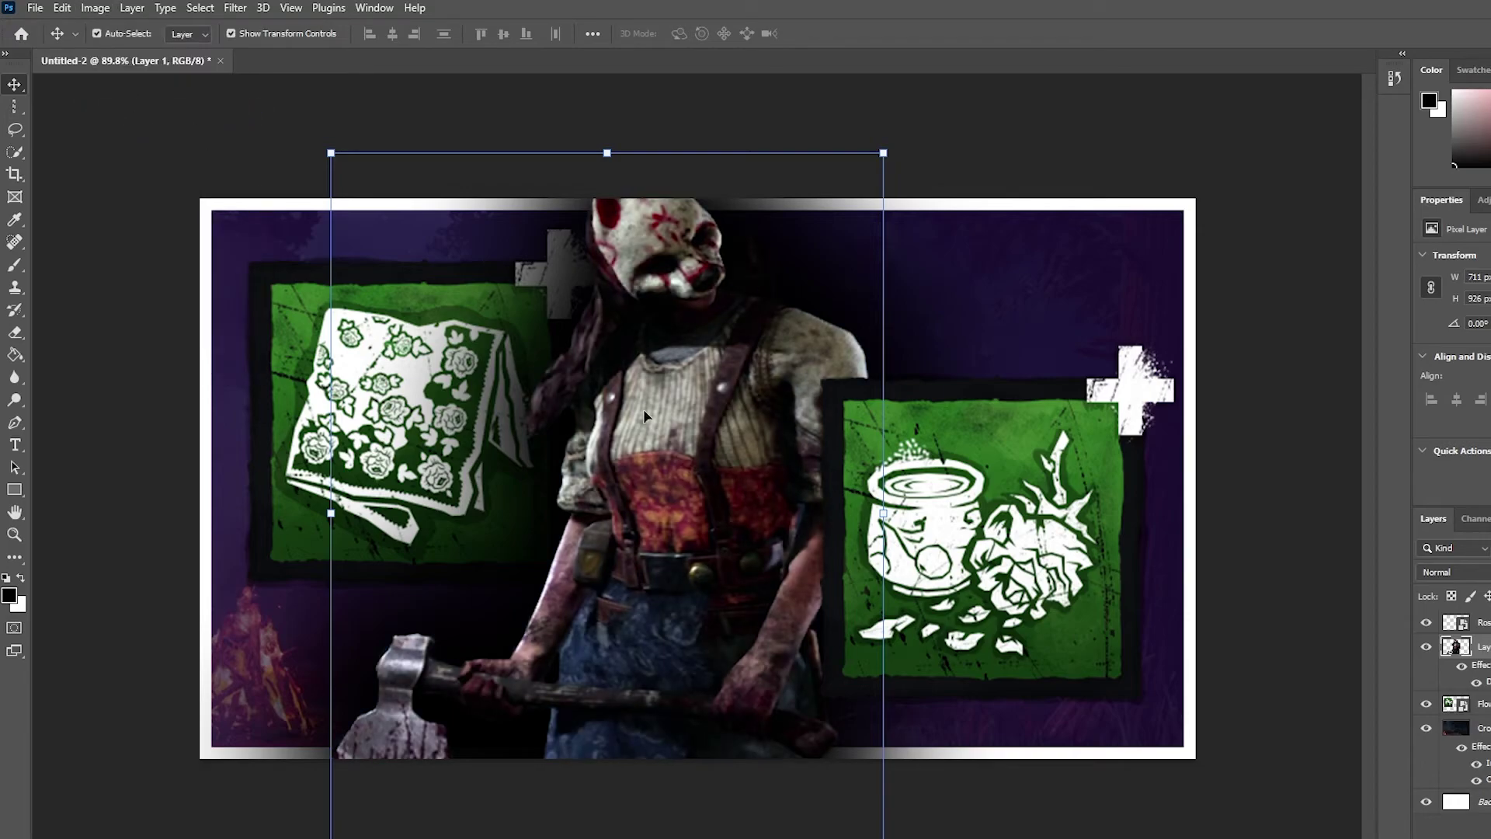
{"action": "left_click", "coordinate": [97, 9]}
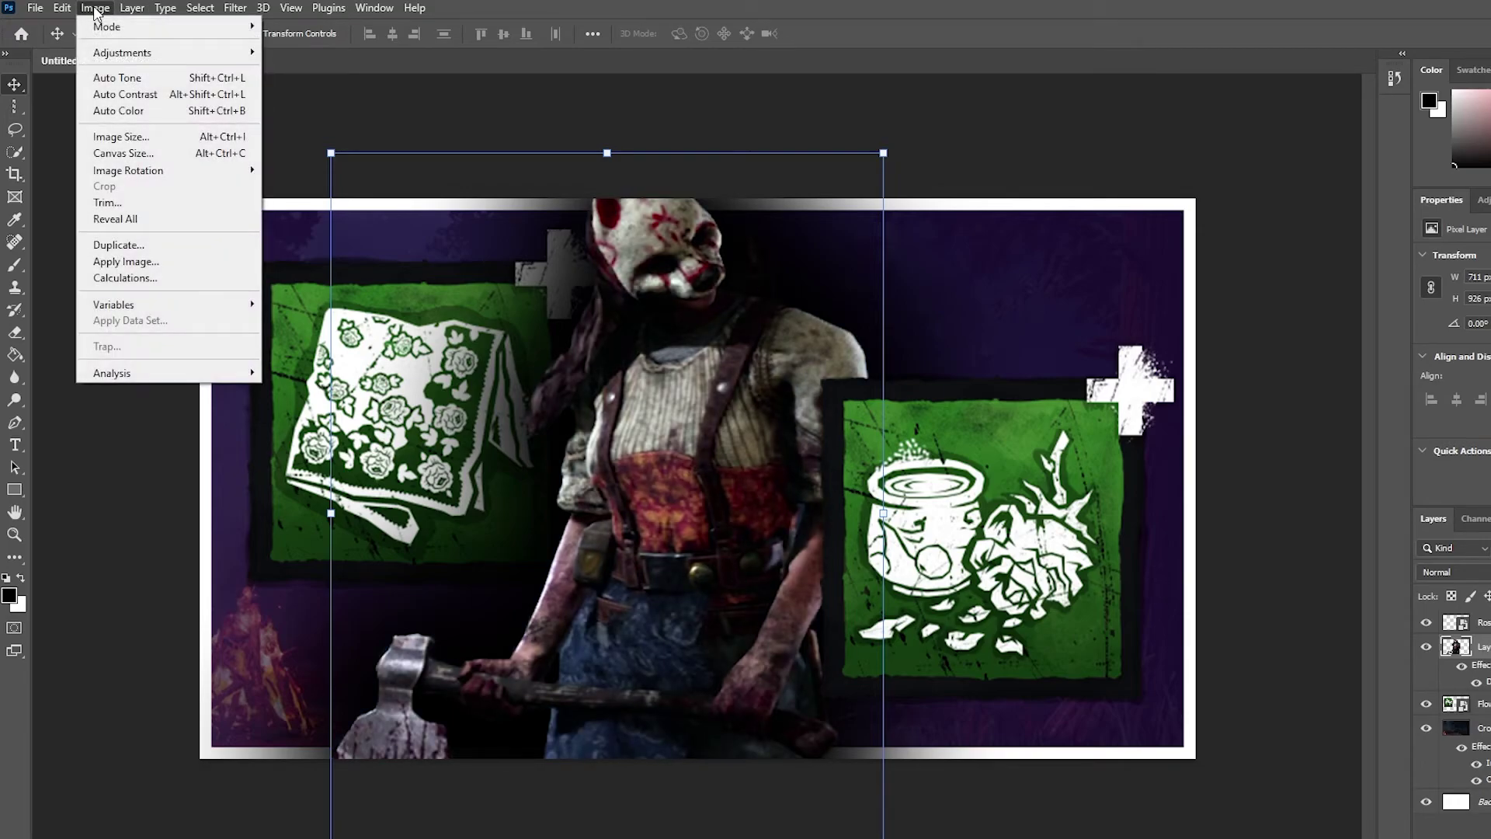
{"action": "left_click", "coordinate": [116, 95]}
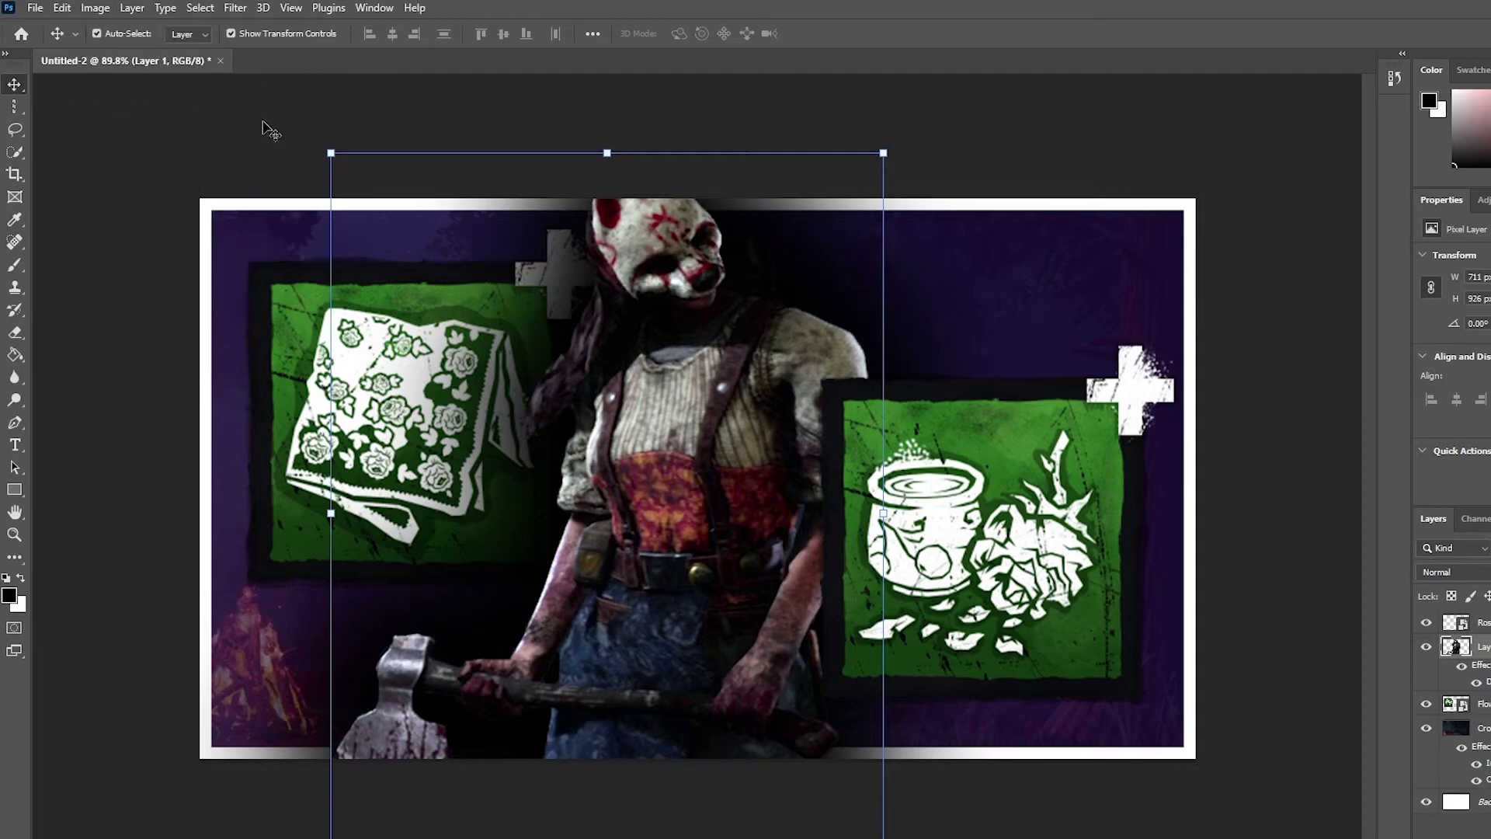
{"action": "left_click", "coordinate": [132, 9]}
{"action": "mouse_move", "coordinate": [95, 9]}
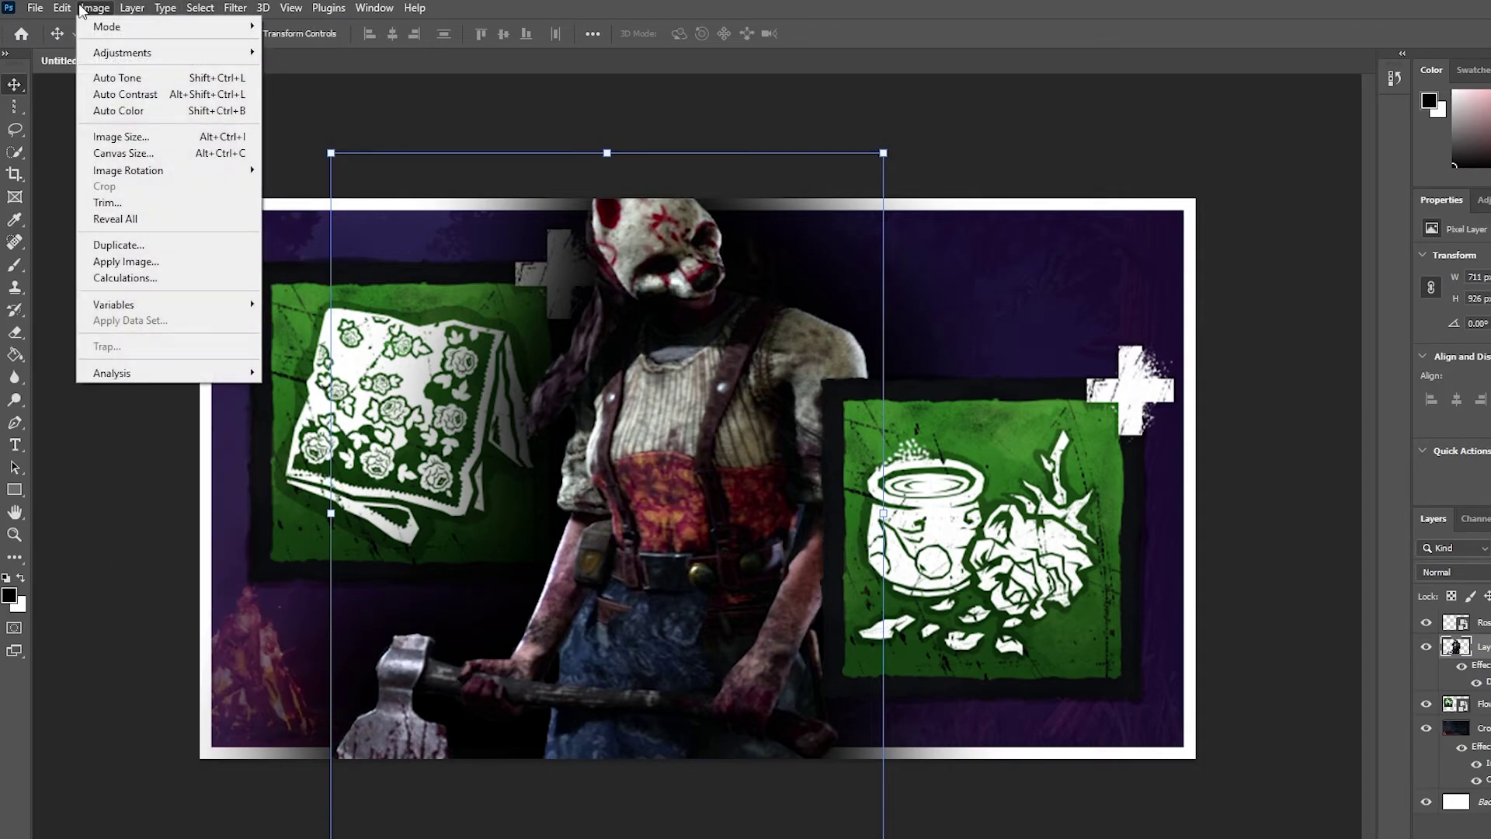
{"action": "left_click", "coordinate": [127, 81]}
{"action": "left_click", "coordinate": [983, 139]}
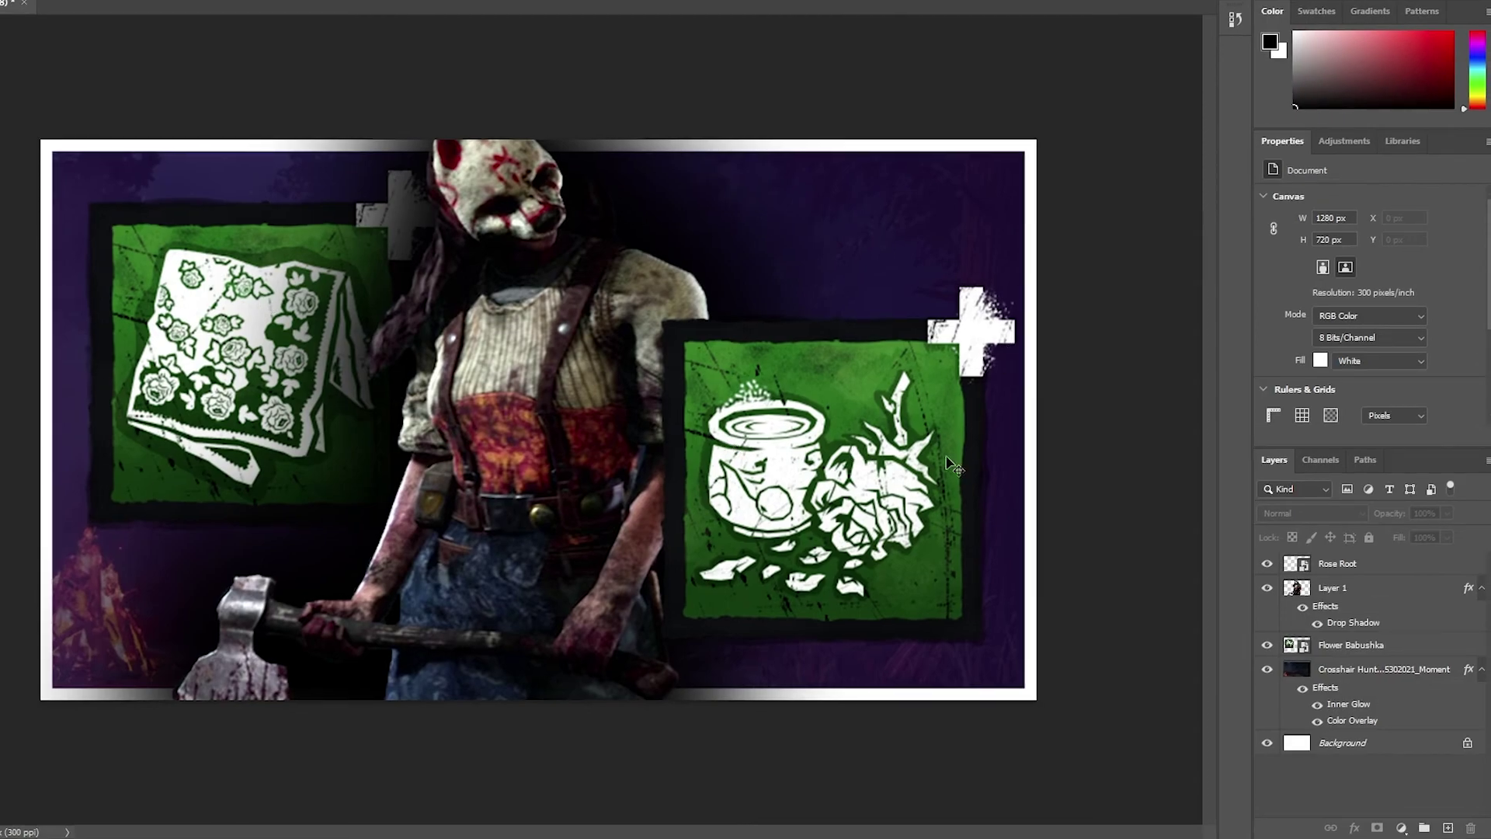
Add a magenta #d41bc0 Drop Shadow, 79 px size, to the Flower Babushka icon
{"action": "right_click", "coordinate": [1335, 647]}
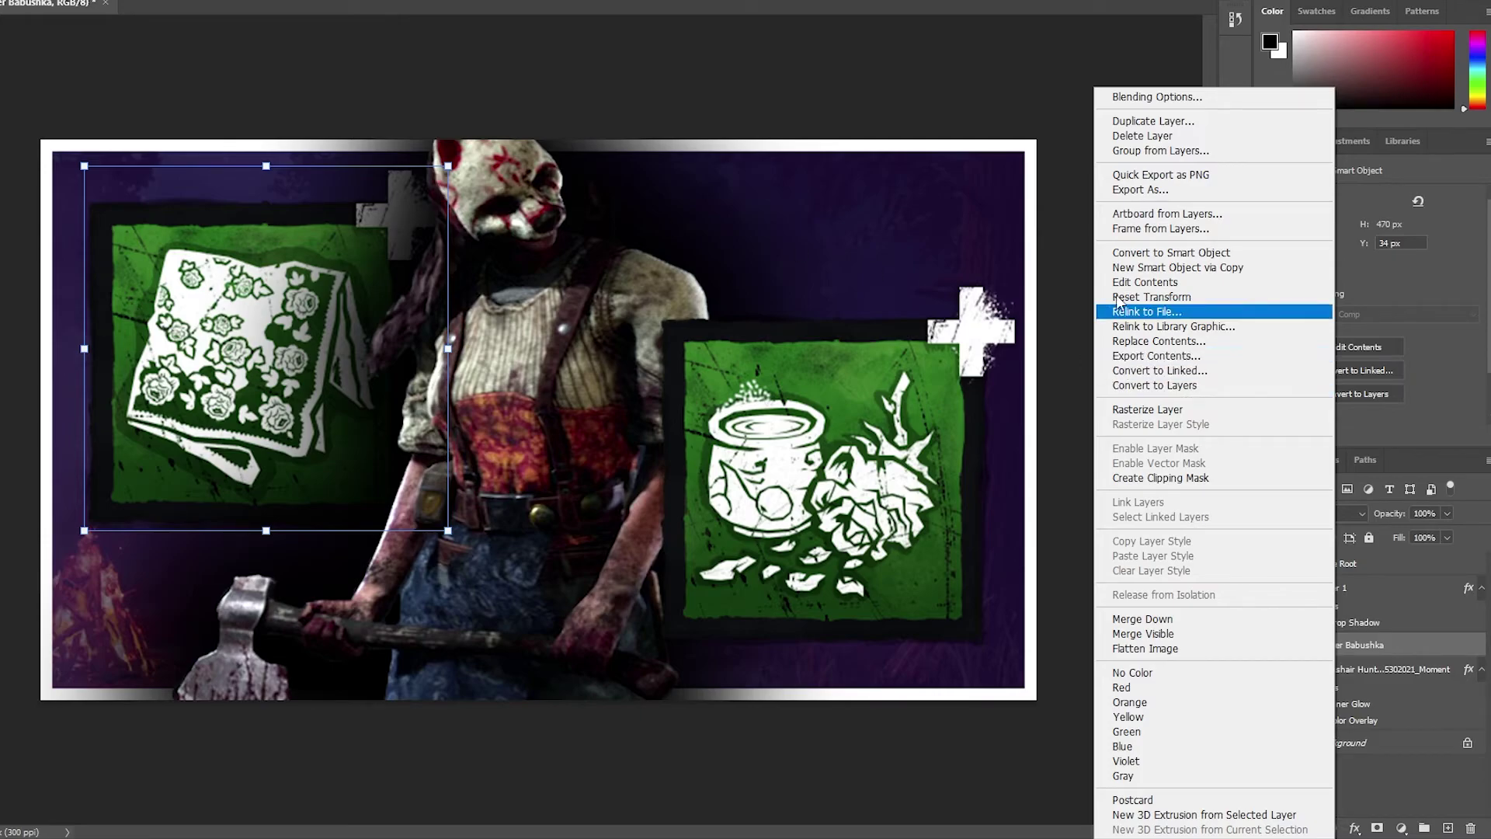
{"action": "left_click", "coordinate": [1141, 96]}
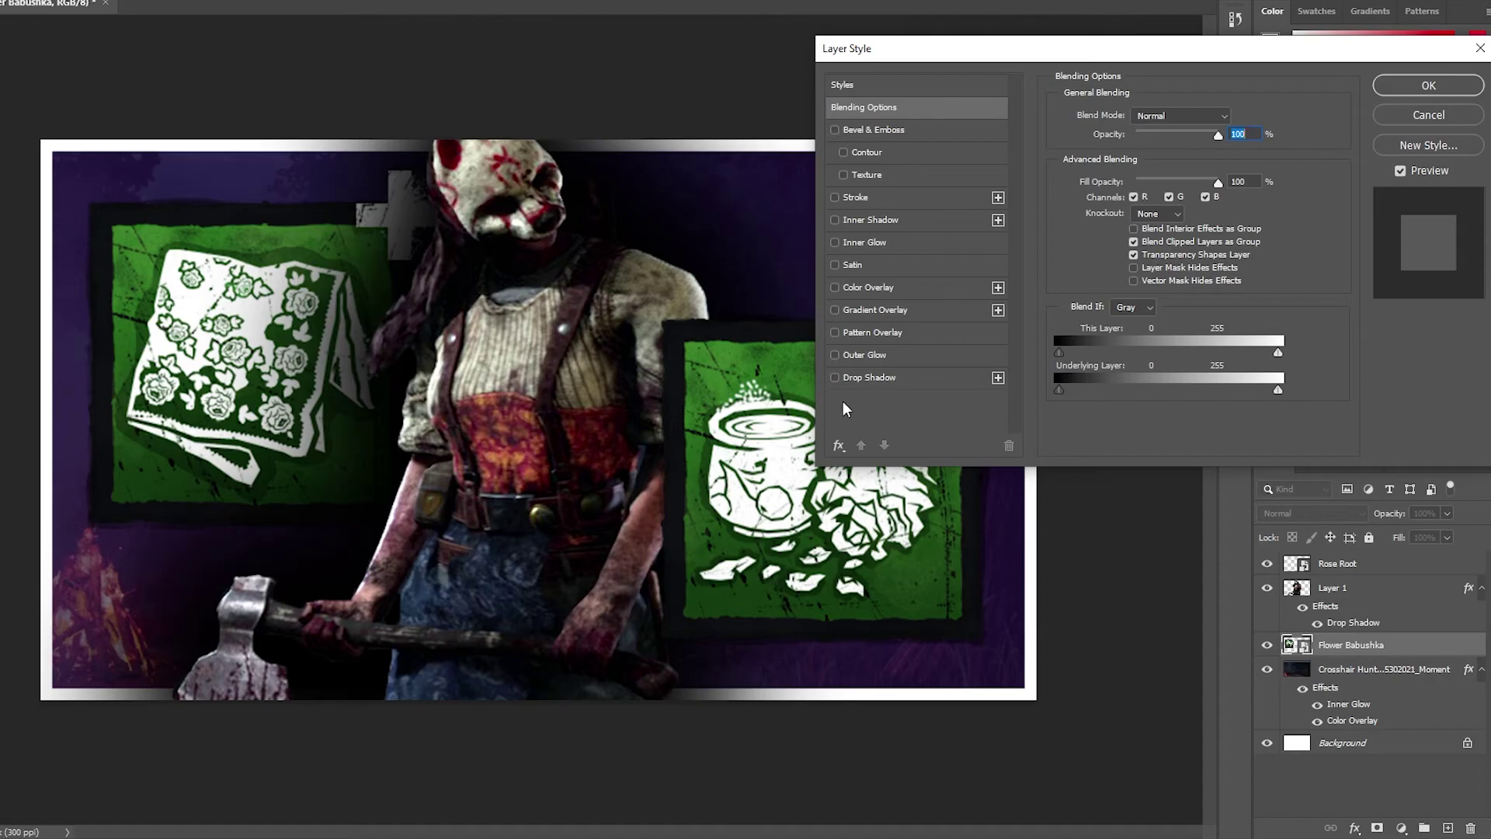
{"action": "left_click", "coordinate": [835, 378]}
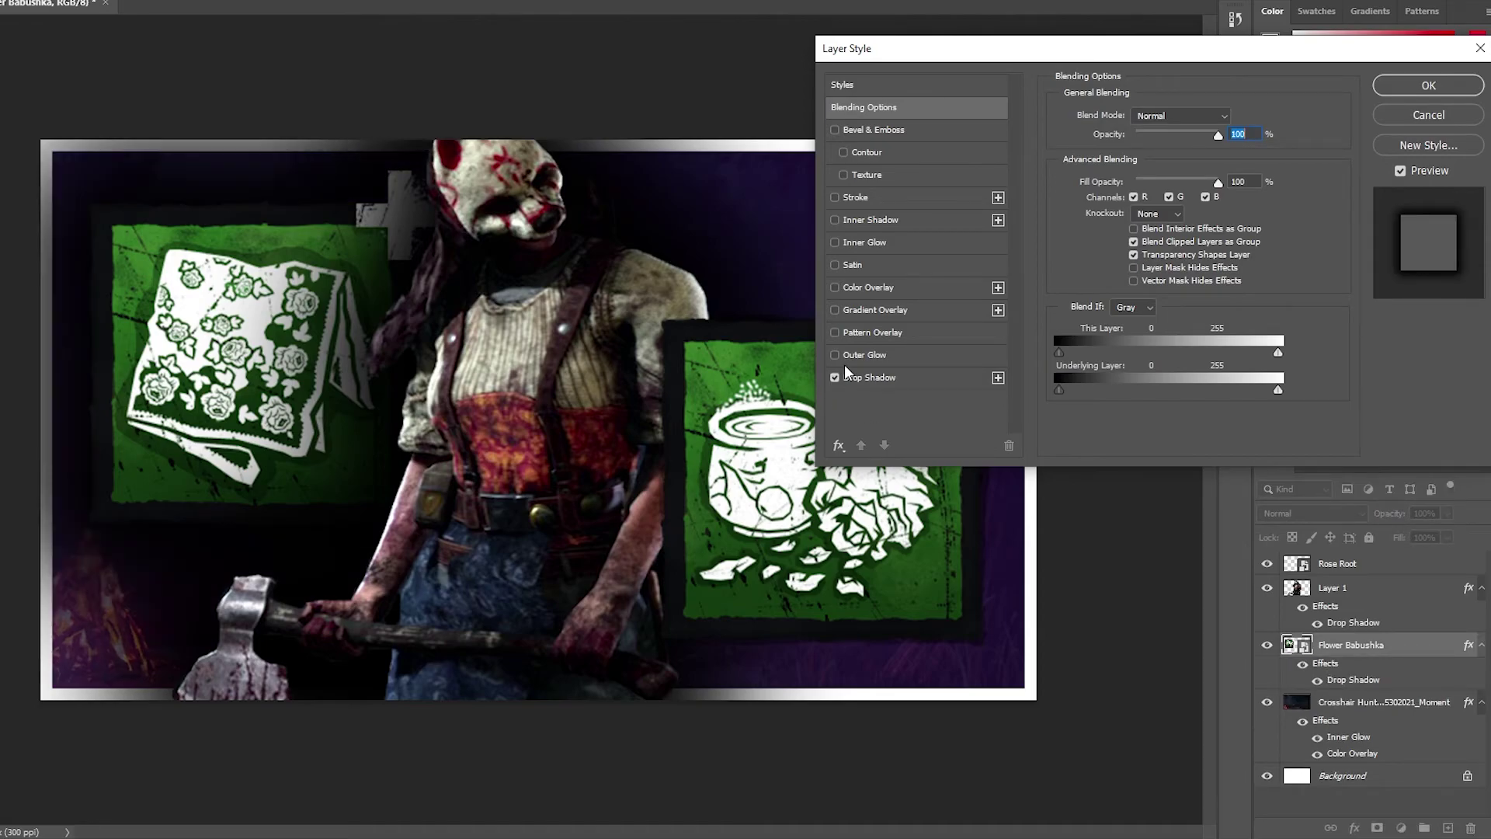
{"action": "left_click", "coordinate": [891, 377]}
{"action": "left_click", "coordinate": [1235, 117]}
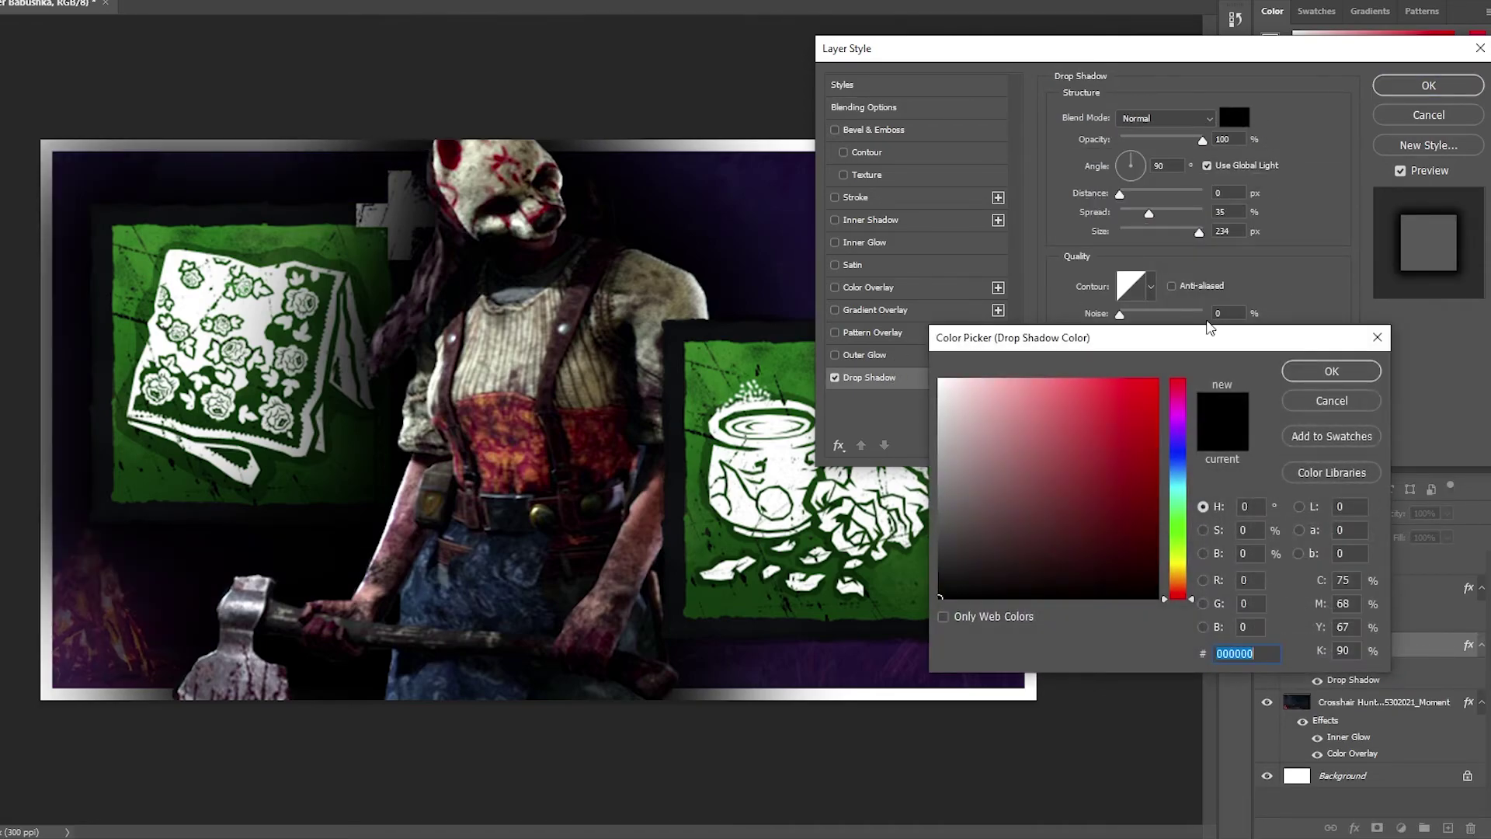
{"action": "left_click", "coordinate": [1179, 411]}
{"action": "left_click", "coordinate": [1130, 415]}
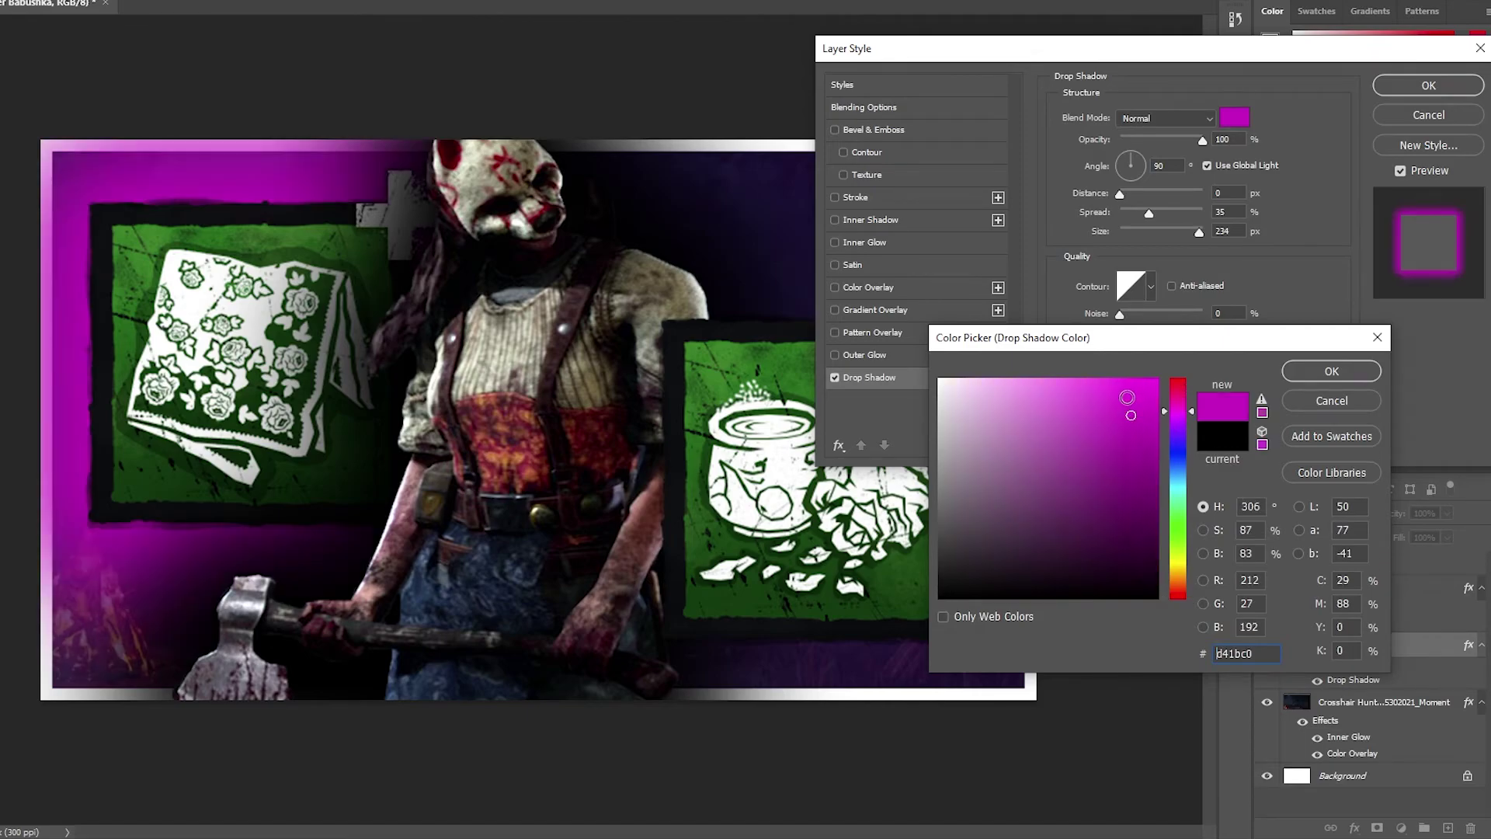
{"action": "left_click", "coordinate": [1331, 371]}
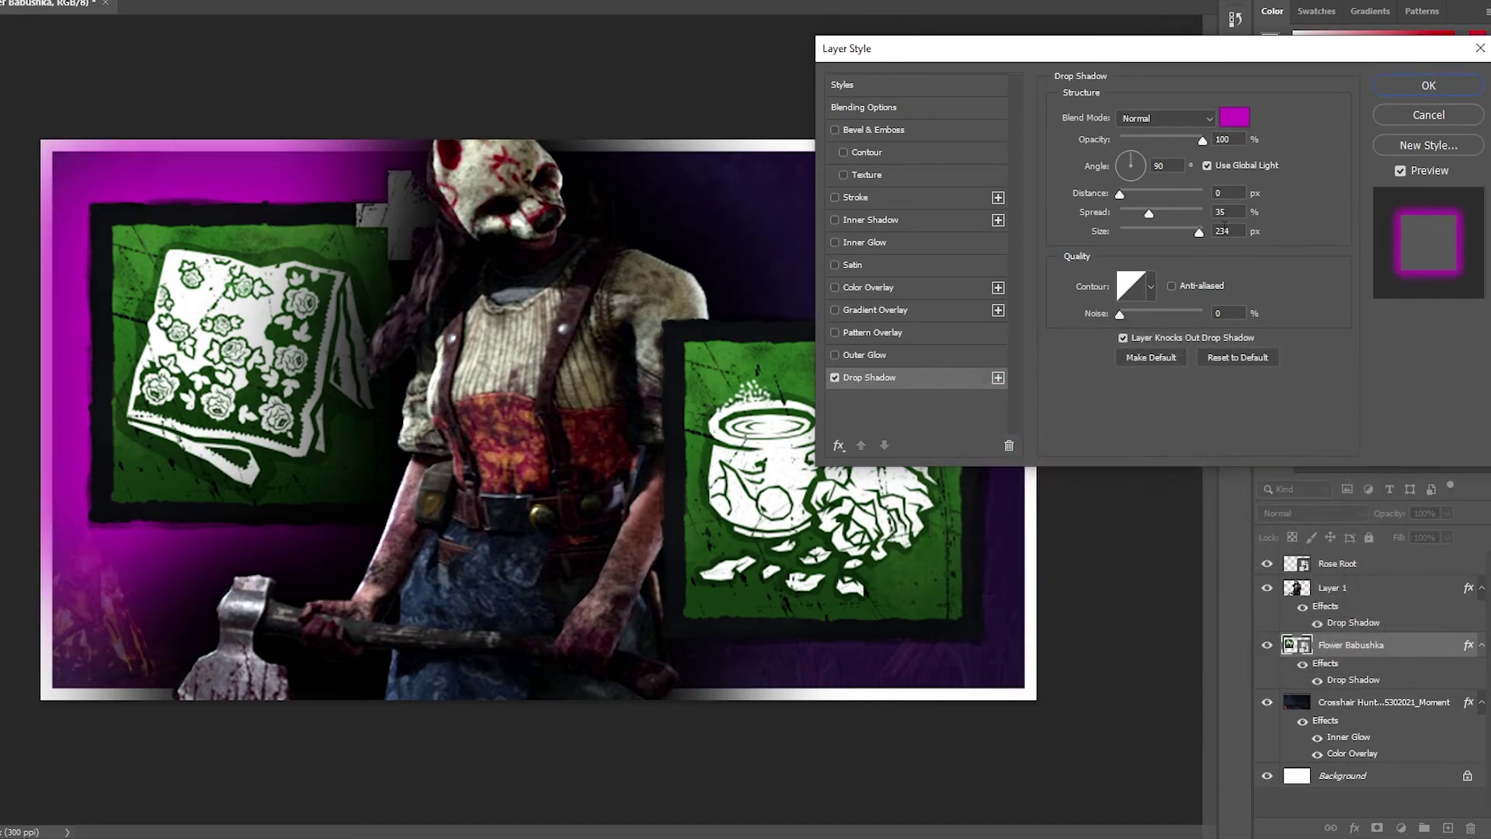
{"action": "left_click_drag", "start_coordinate": [1200, 232], "coordinate": [1150, 241]}
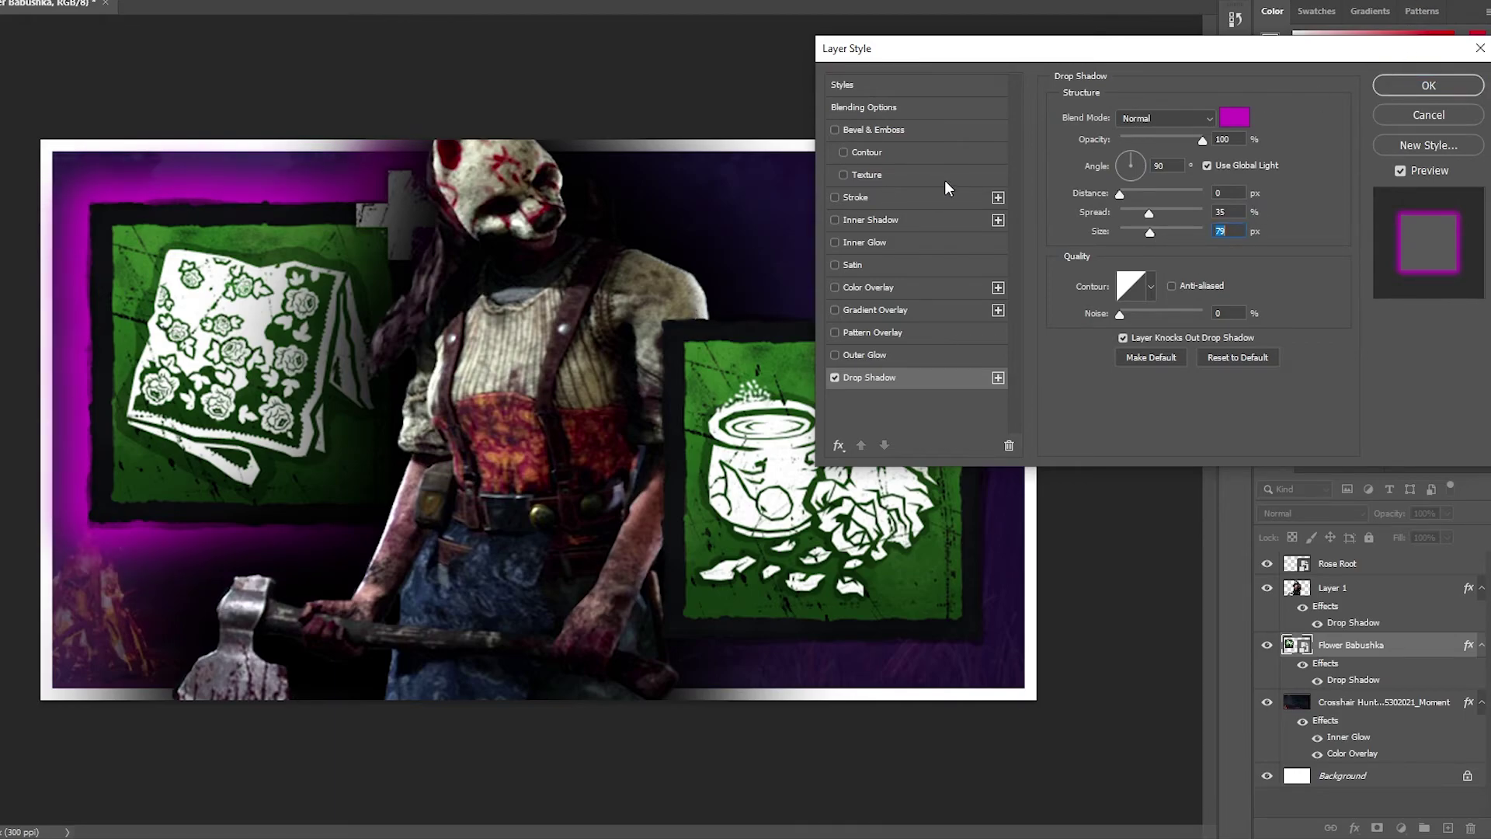
{"action": "left_click_drag", "start_coordinate": [1332, 66], "coordinate": [1210, 111]}
{"action": "left_click", "coordinate": [1276, 82]}
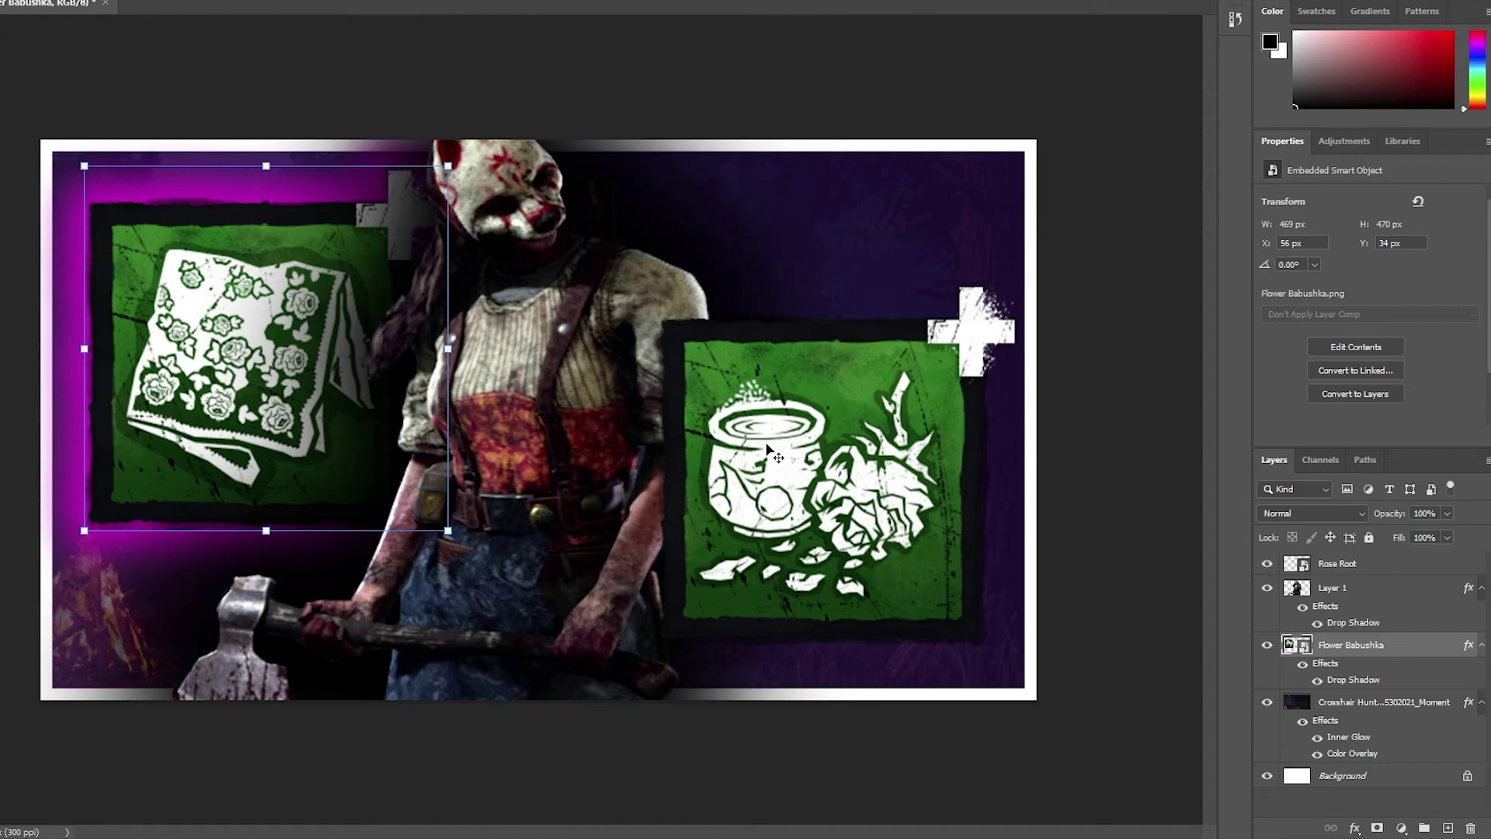
Copy Flower Babushka's layer style and paste it onto Rose Root
{"action": "right_click", "coordinate": [1325, 649]}
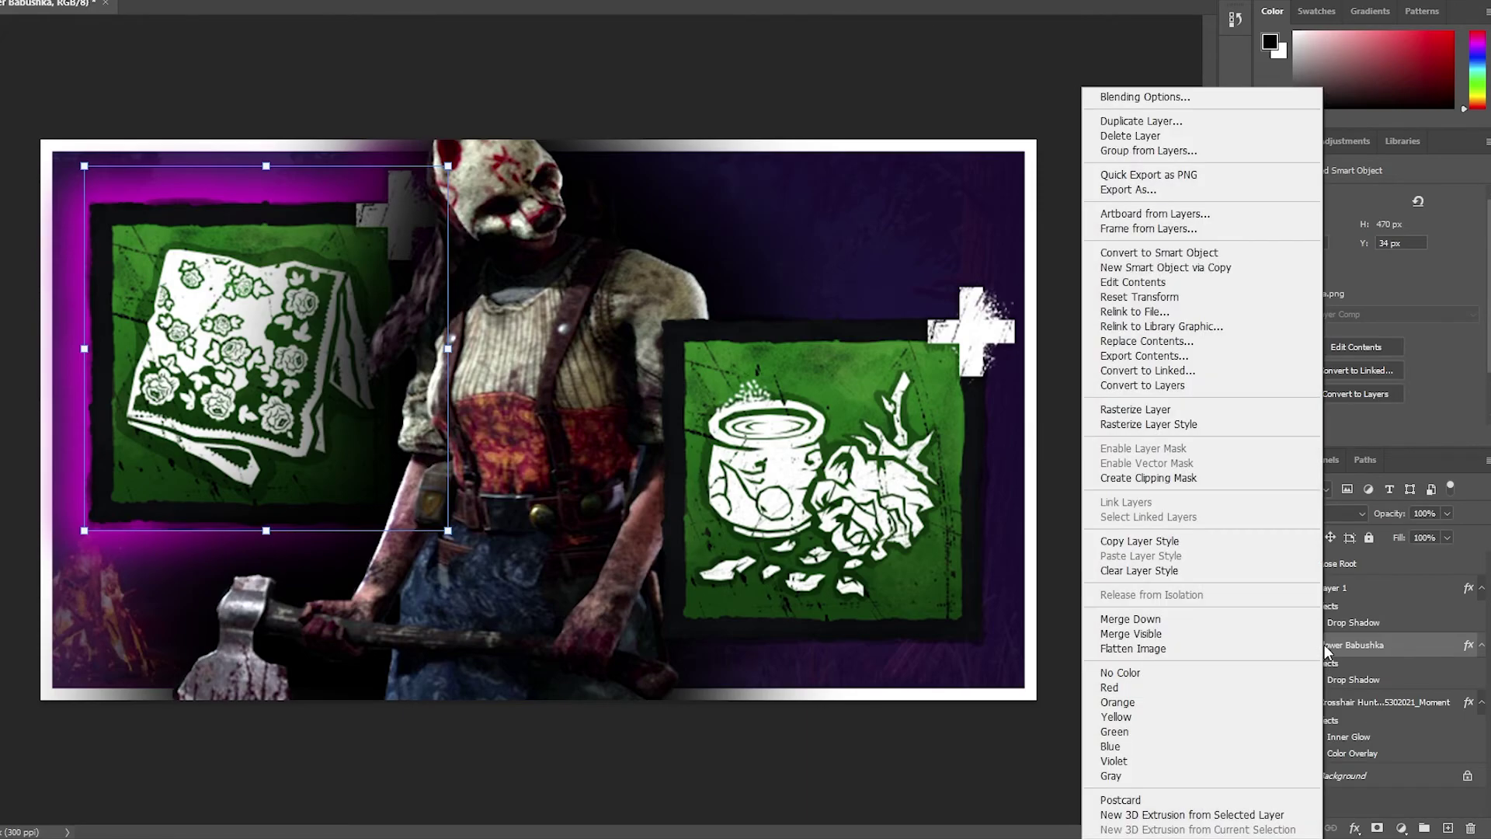
{"action": "left_click", "coordinate": [1141, 543]}
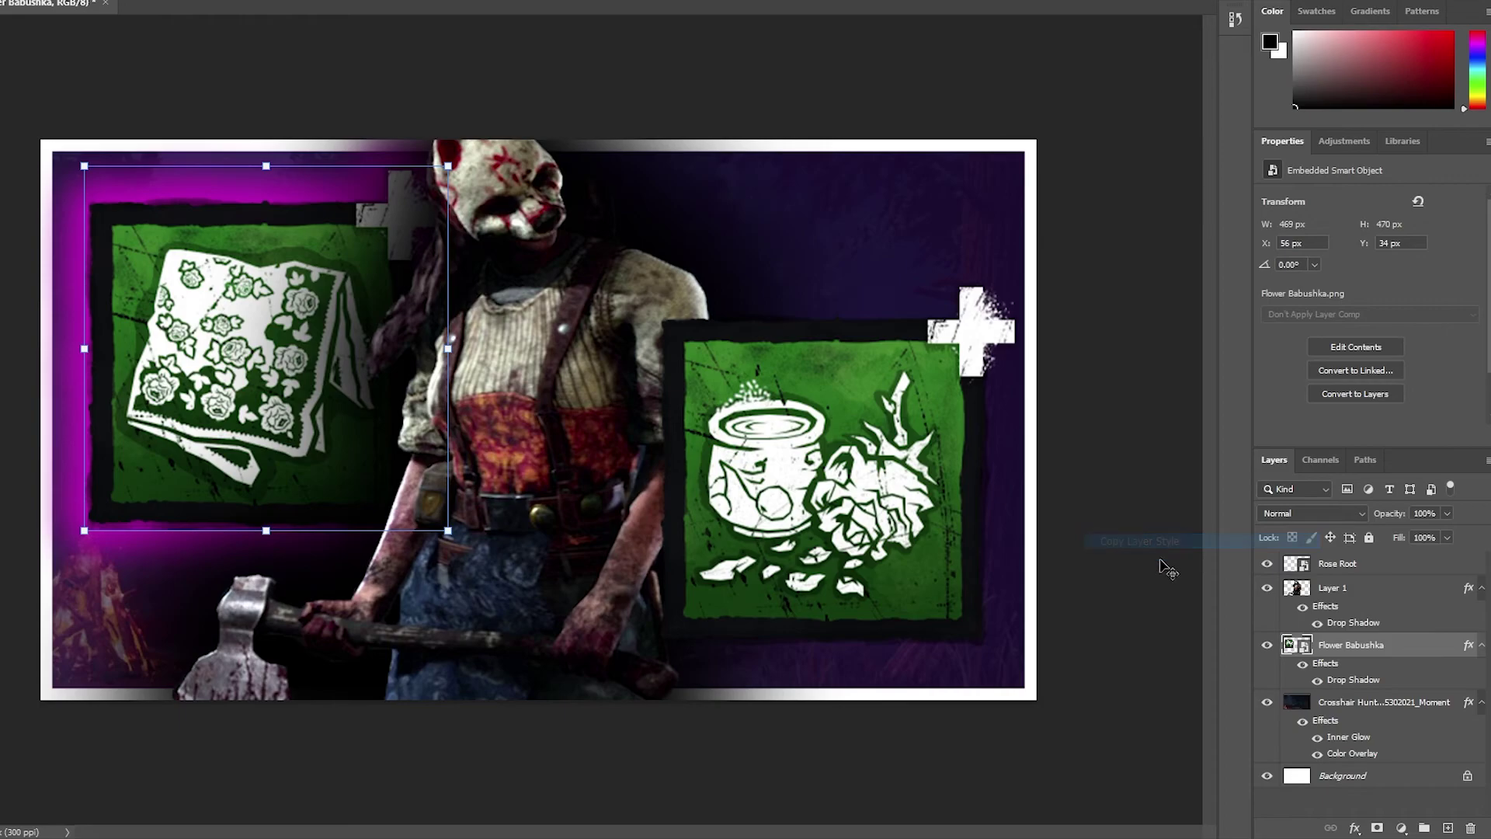
{"action": "right_click", "coordinate": [1330, 570]}
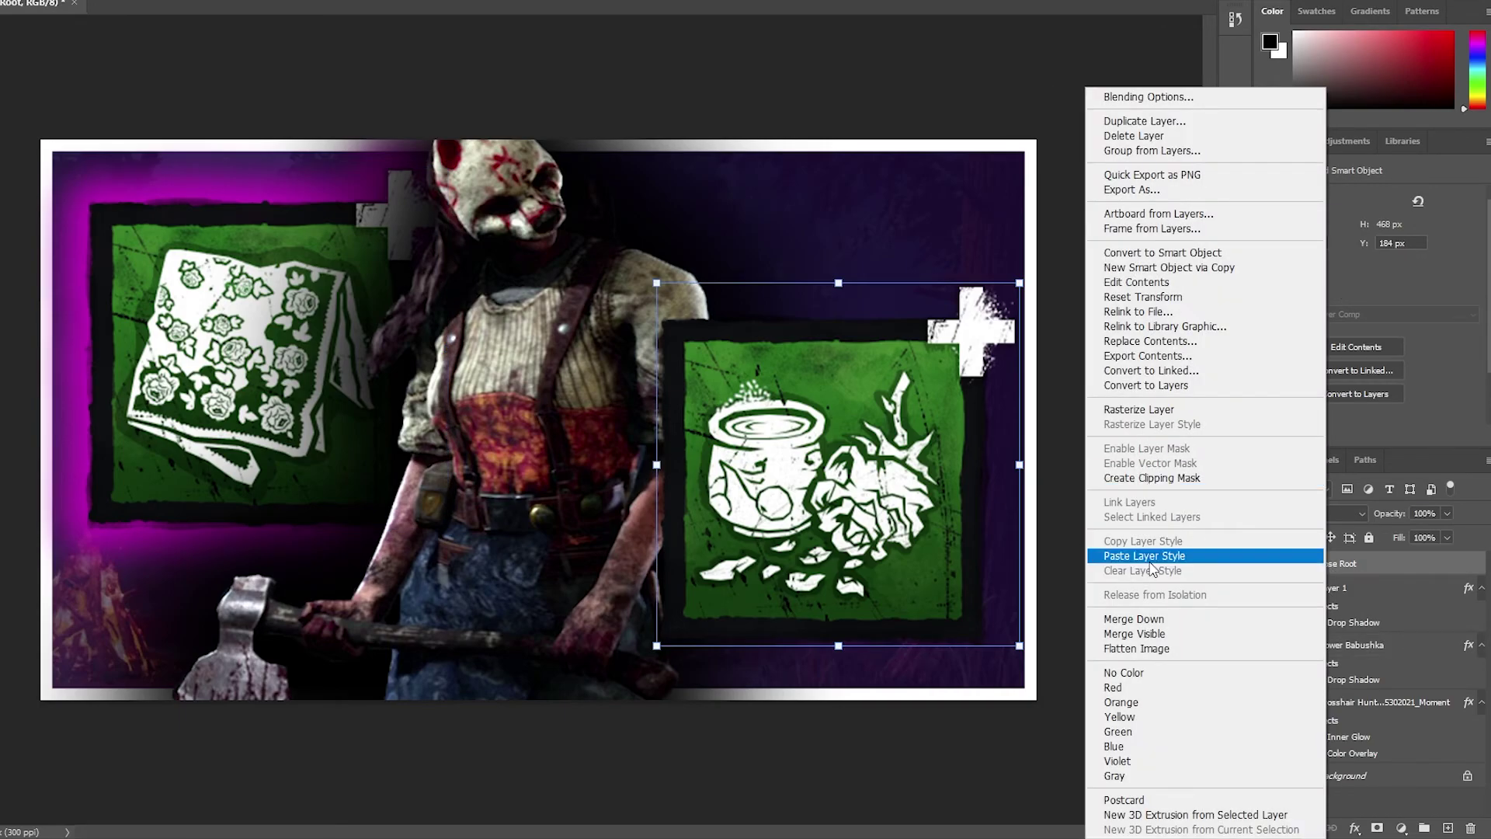
{"action": "left_click", "coordinate": [1146, 556]}
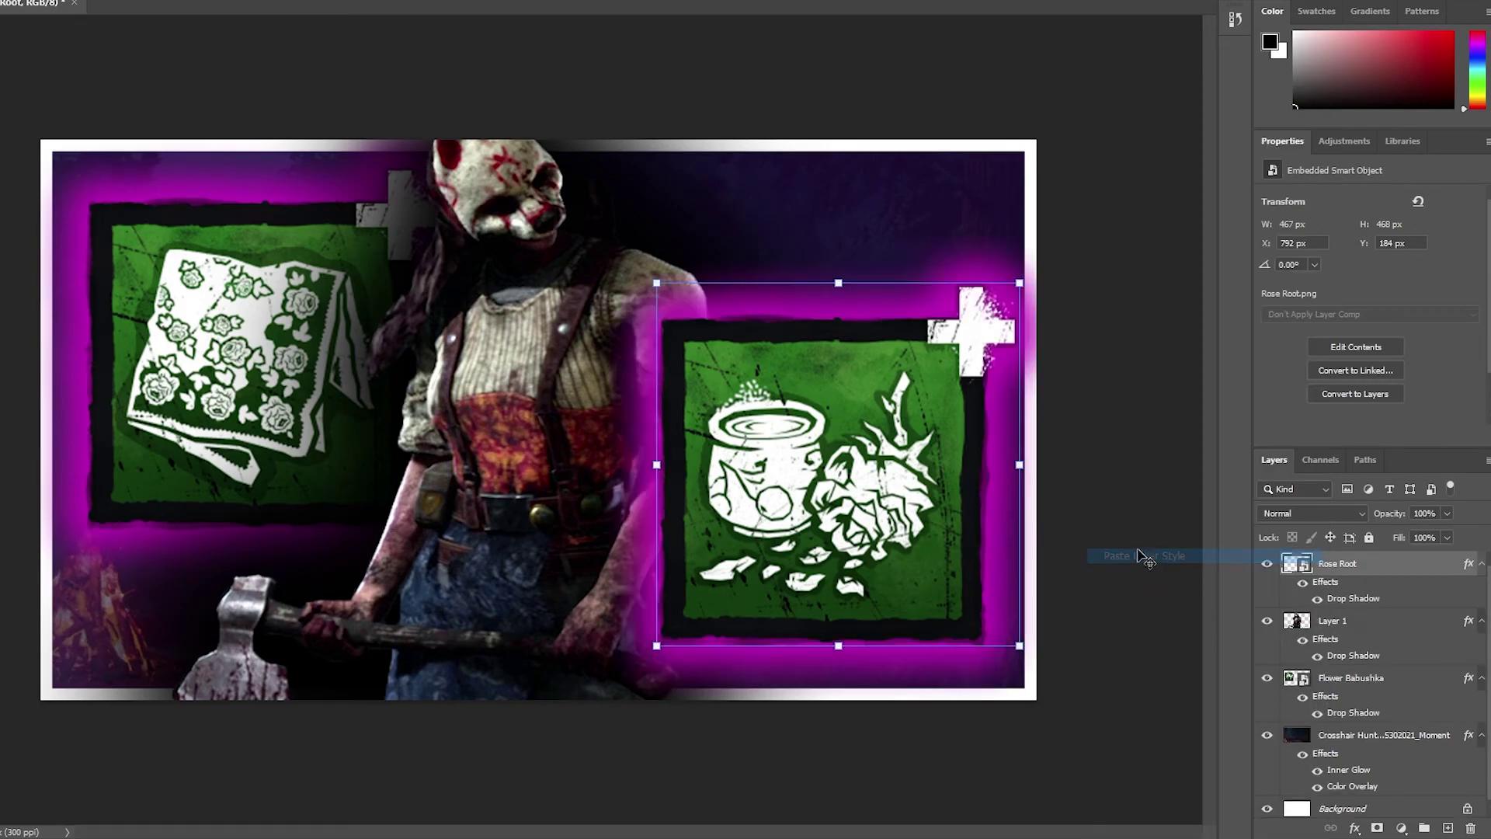
{"action": "left_click", "coordinate": [1132, 592]}
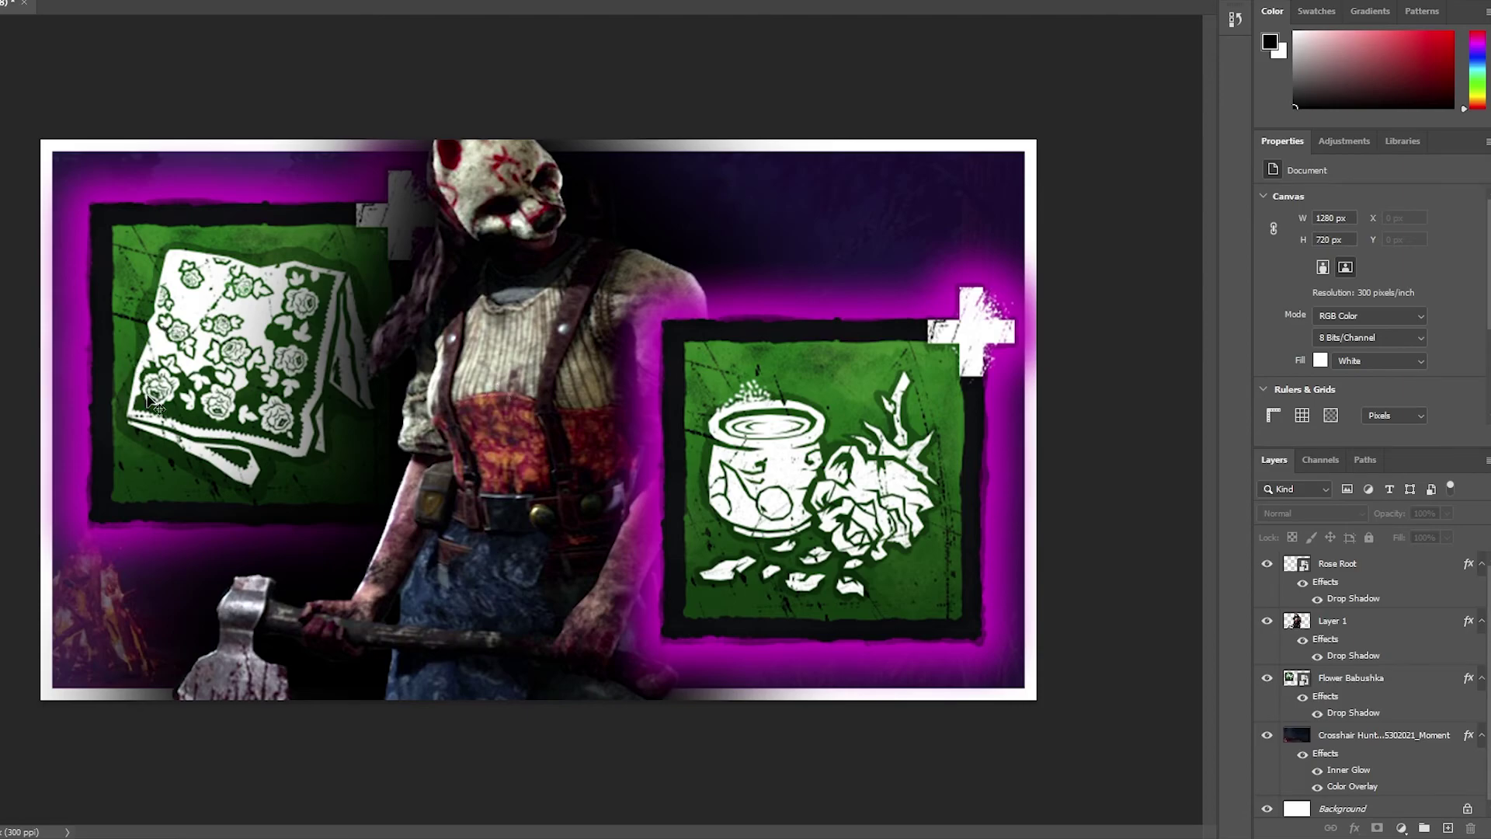
Enlarge and reposition both the Flower Babushka and Rose Root icons
{"action": "left_click_drag", "start_coordinate": [238, 367], "coordinate": [220, 339]}
{"action": "key", "text": "ctrl+t"}
{"action": "left_click_drag", "start_coordinate": [433, 507], "coordinate": [456, 561]}
{"action": "key", "text": "Escape"}
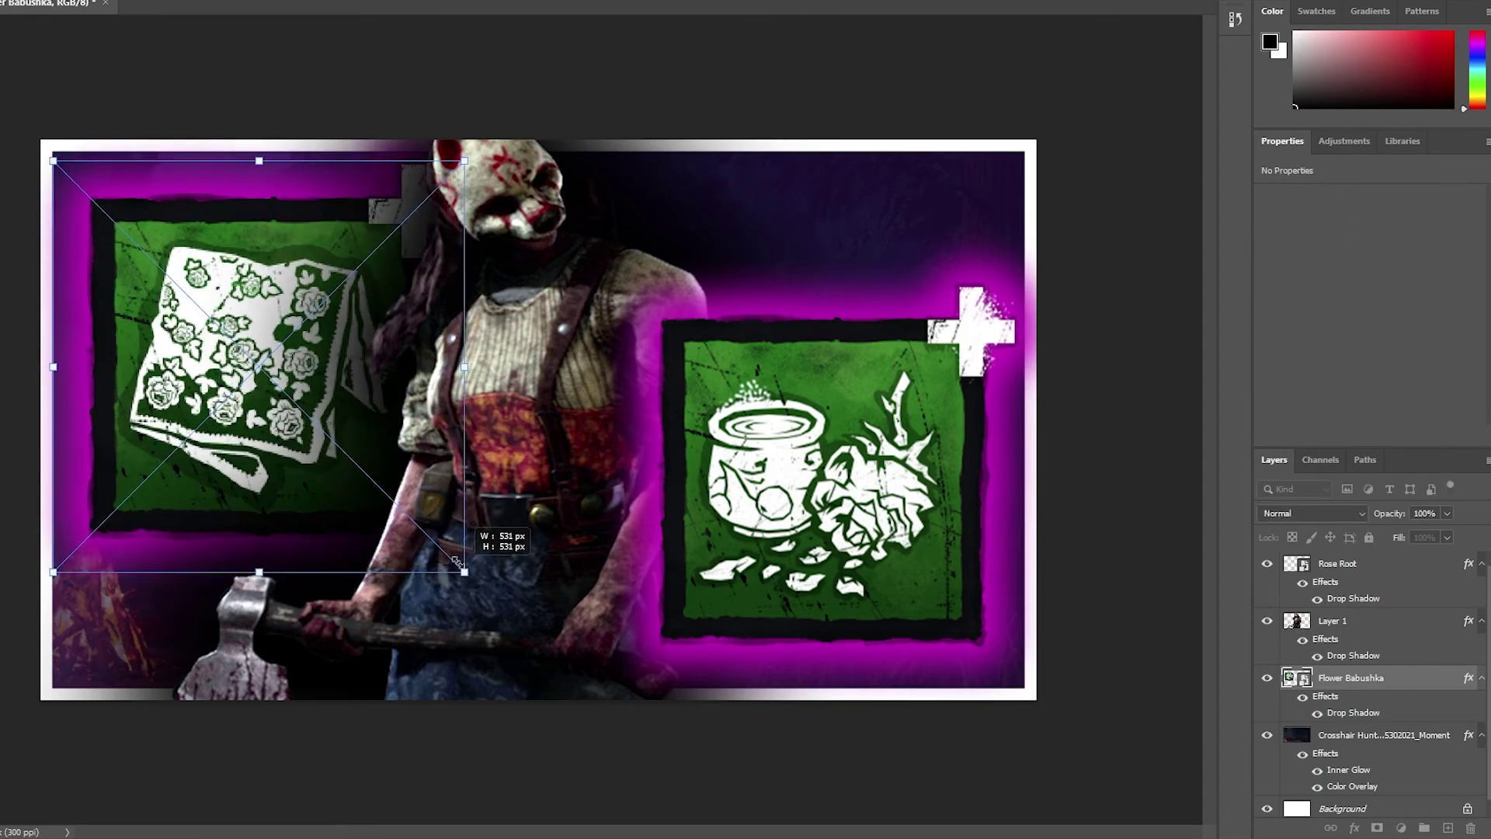
{"action": "left_click_drag", "start_coordinate": [337, 449], "coordinate": [369, 443]}
{"action": "left_click", "coordinate": [701, 377]}
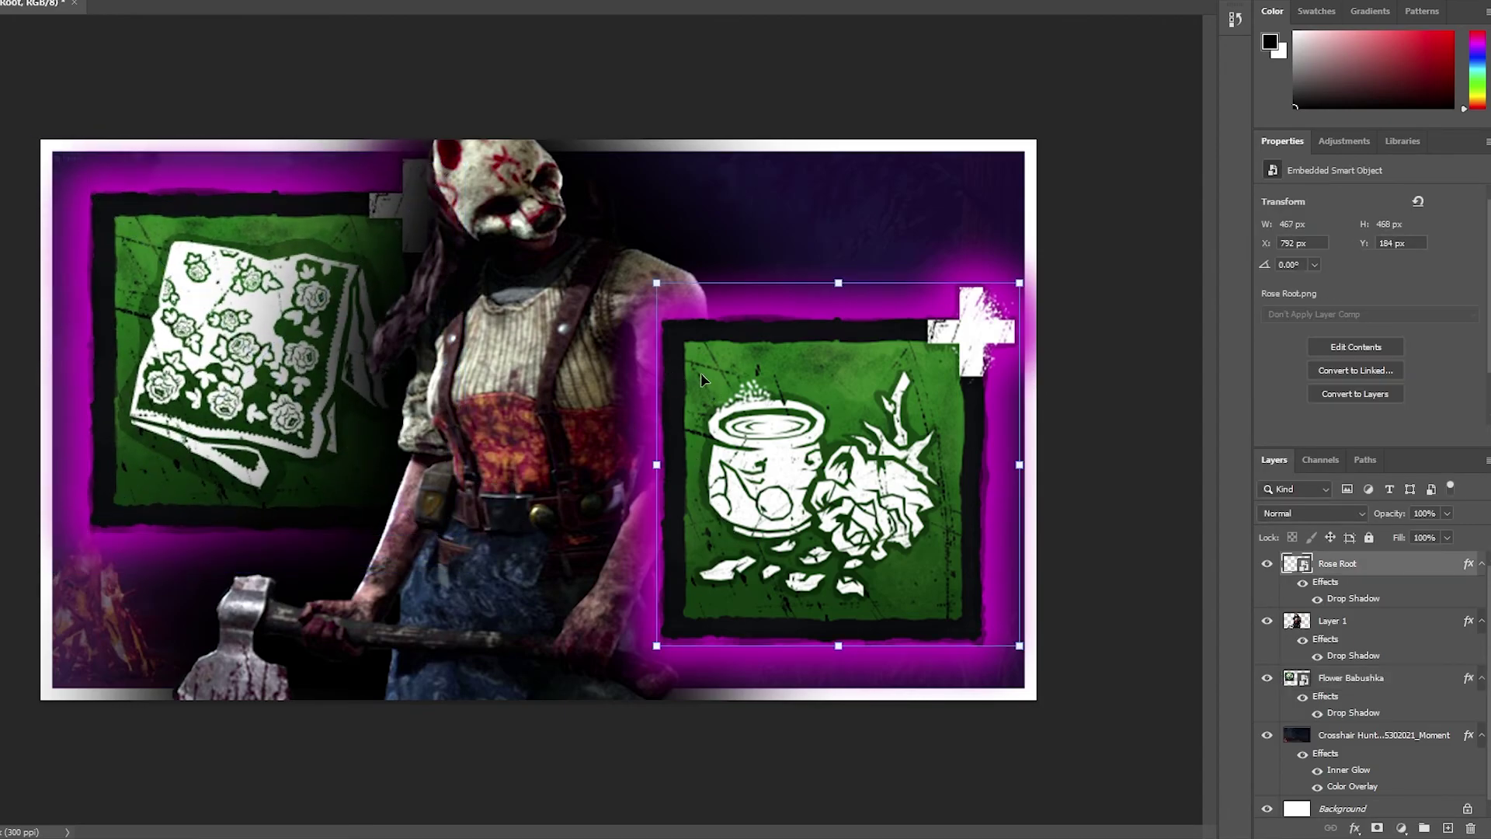
{"action": "left_click_drag", "start_coordinate": [656, 284], "coordinate": [608, 270]}
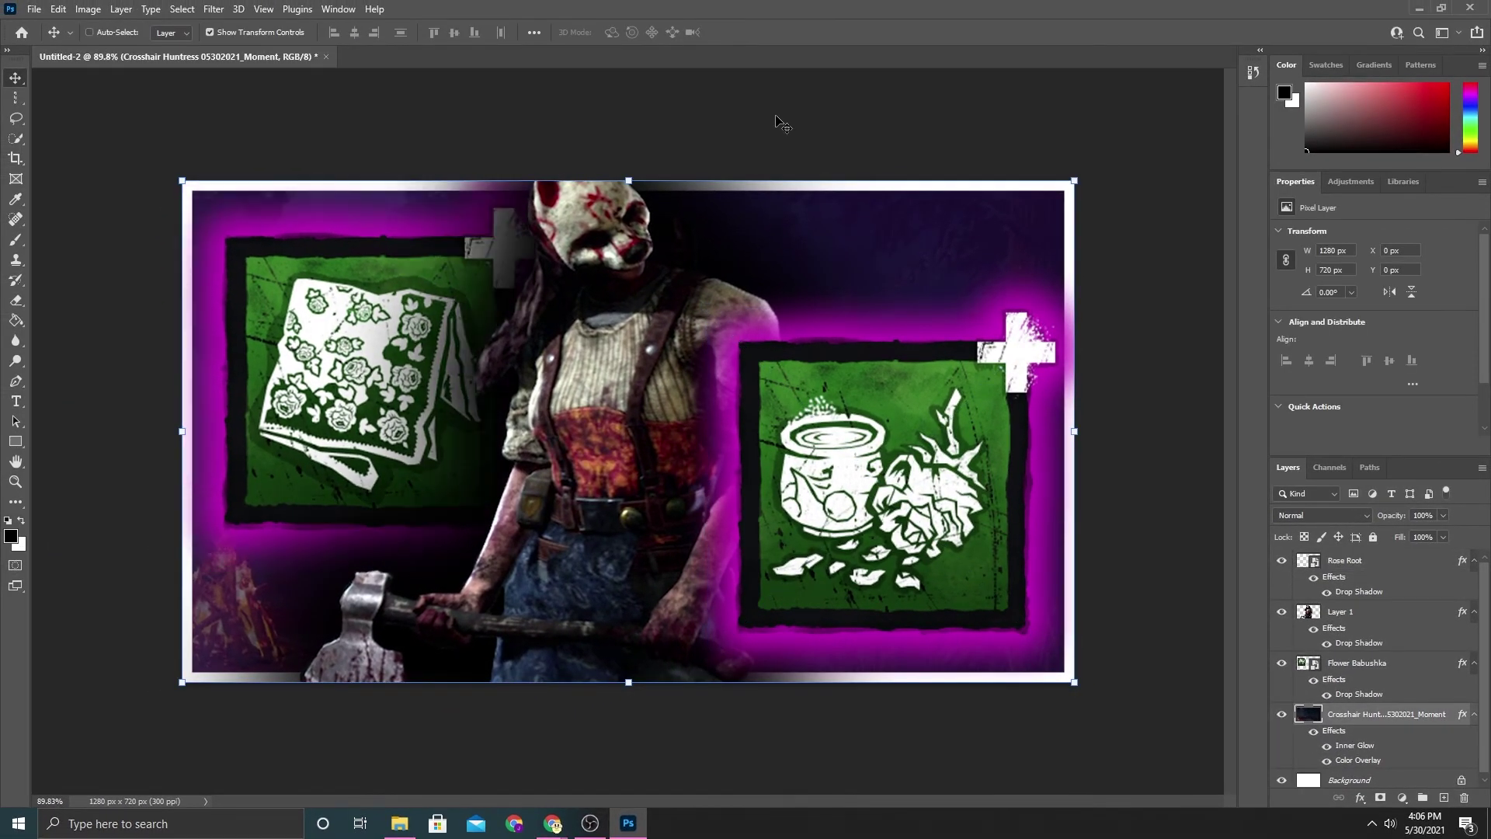
{"action": "left_click", "coordinate": [757, 128]}
{"action": "key", "text": "ctrl"}
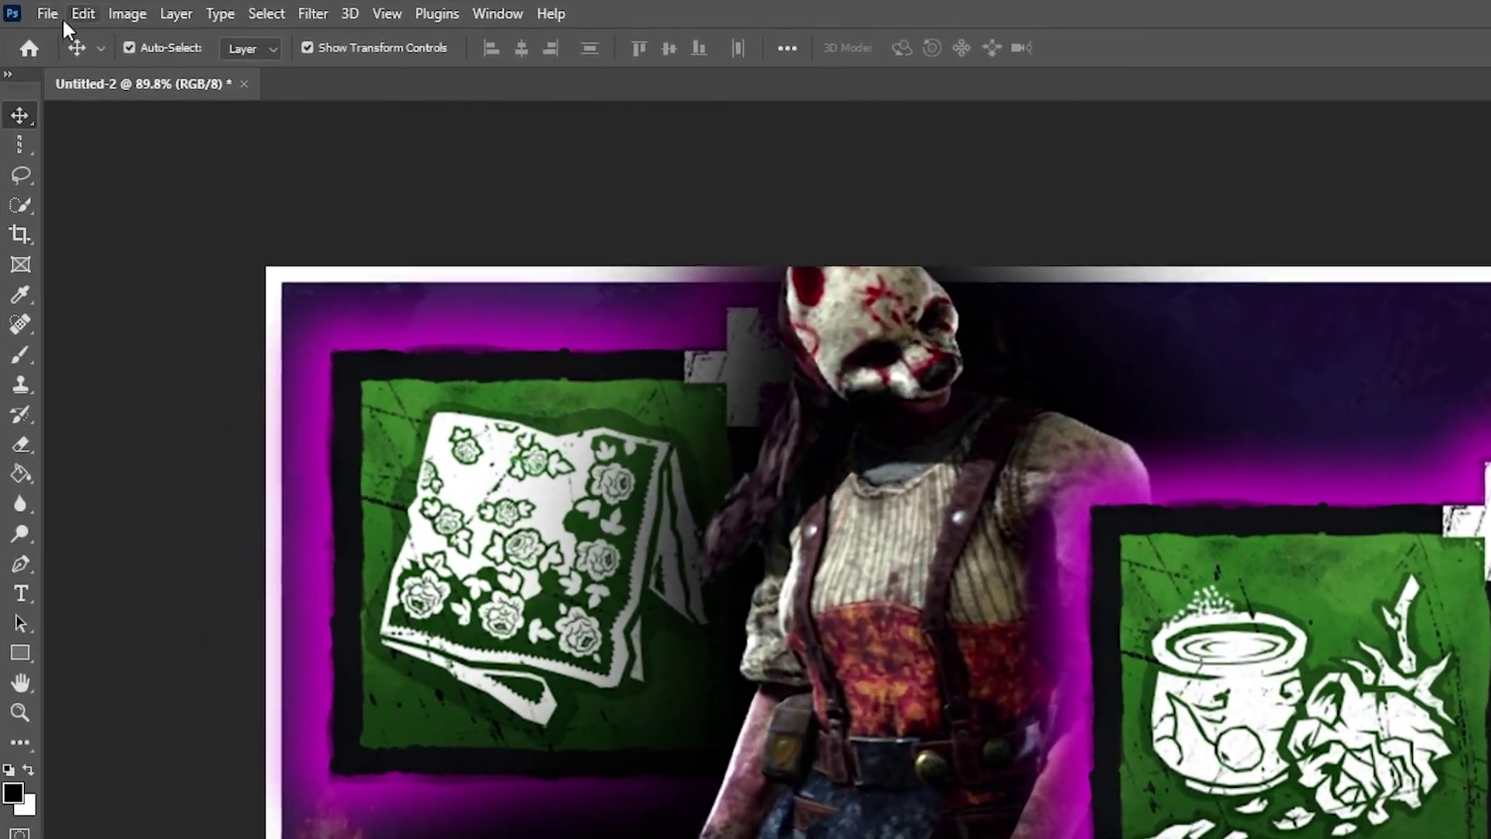
Quick Export a PNG 'Huntress Thumbnail' to Videos > YT Videos > Crosshair Huntress 05302021 > Resources
{"action": "left_click", "coordinate": [43, 12]}
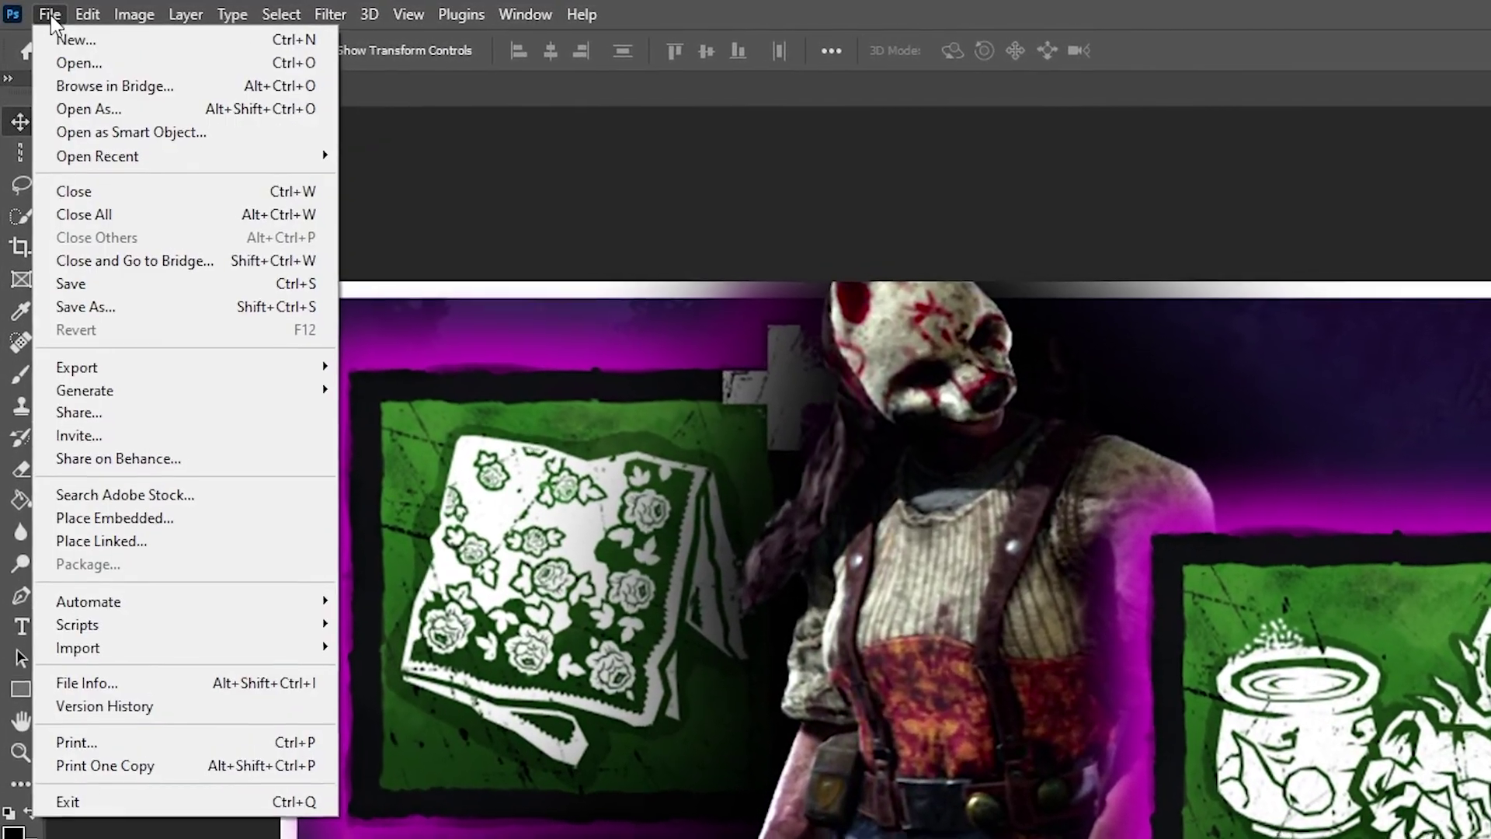
{"action": "mouse_move", "coordinate": [150, 375]}
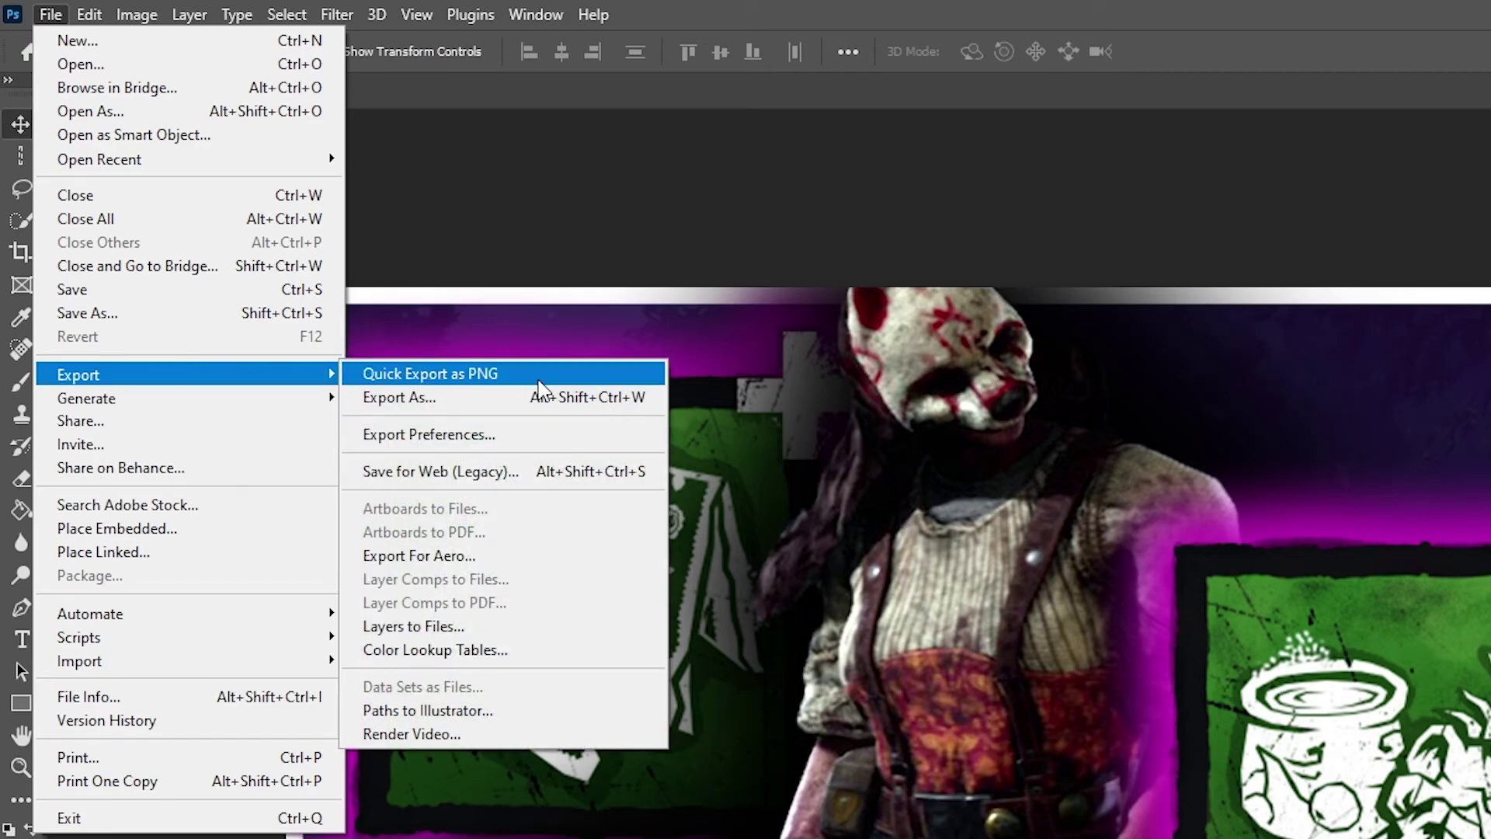
{"action": "left_click", "coordinate": [462, 375]}
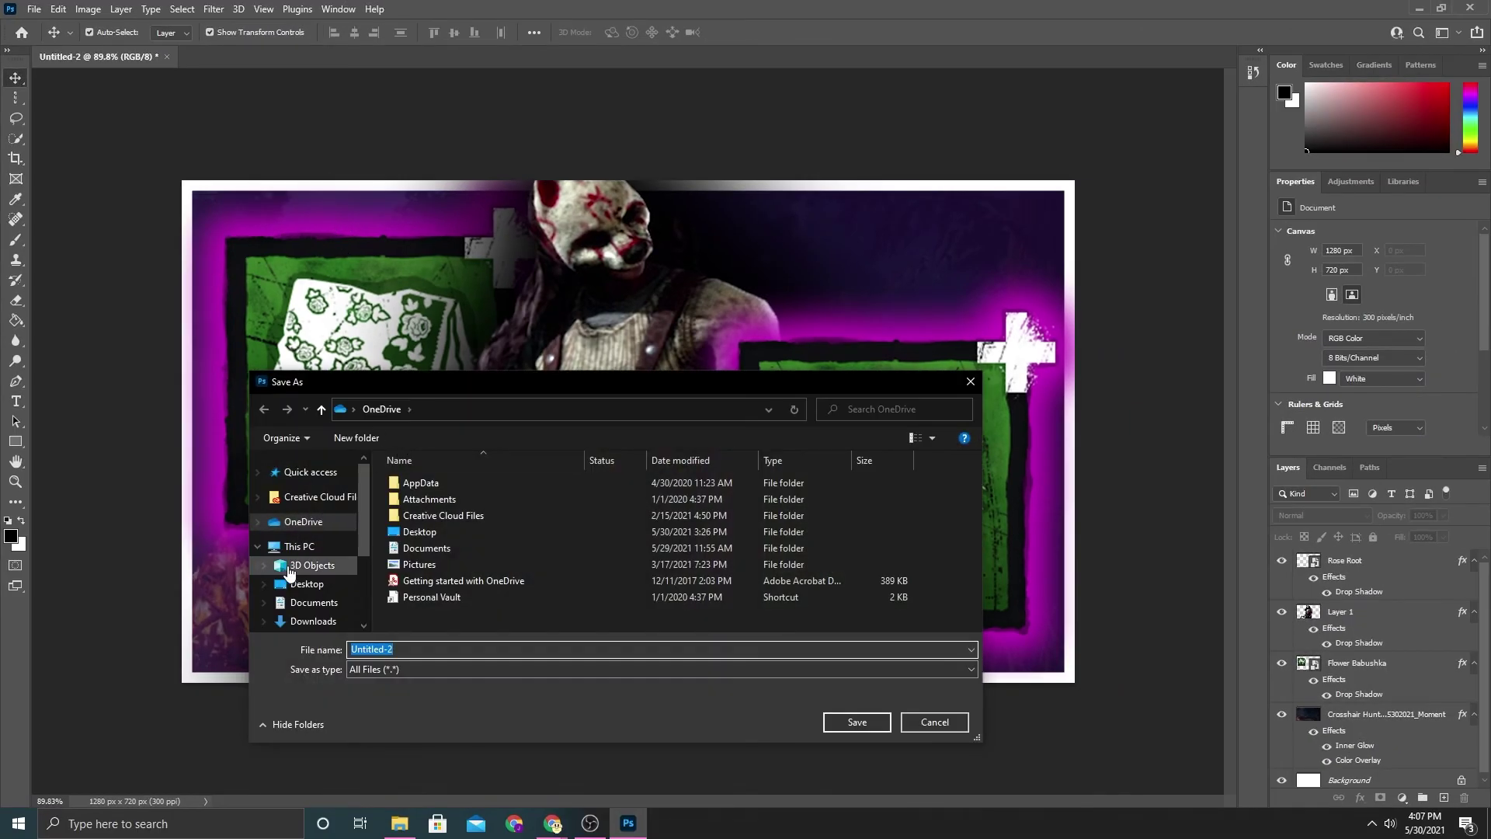
{"action": "scroll", "coordinate": [278, 572], "scroll_direction": "down", "scroll_amount": 2}
{"action": "left_click", "coordinate": [303, 622]}
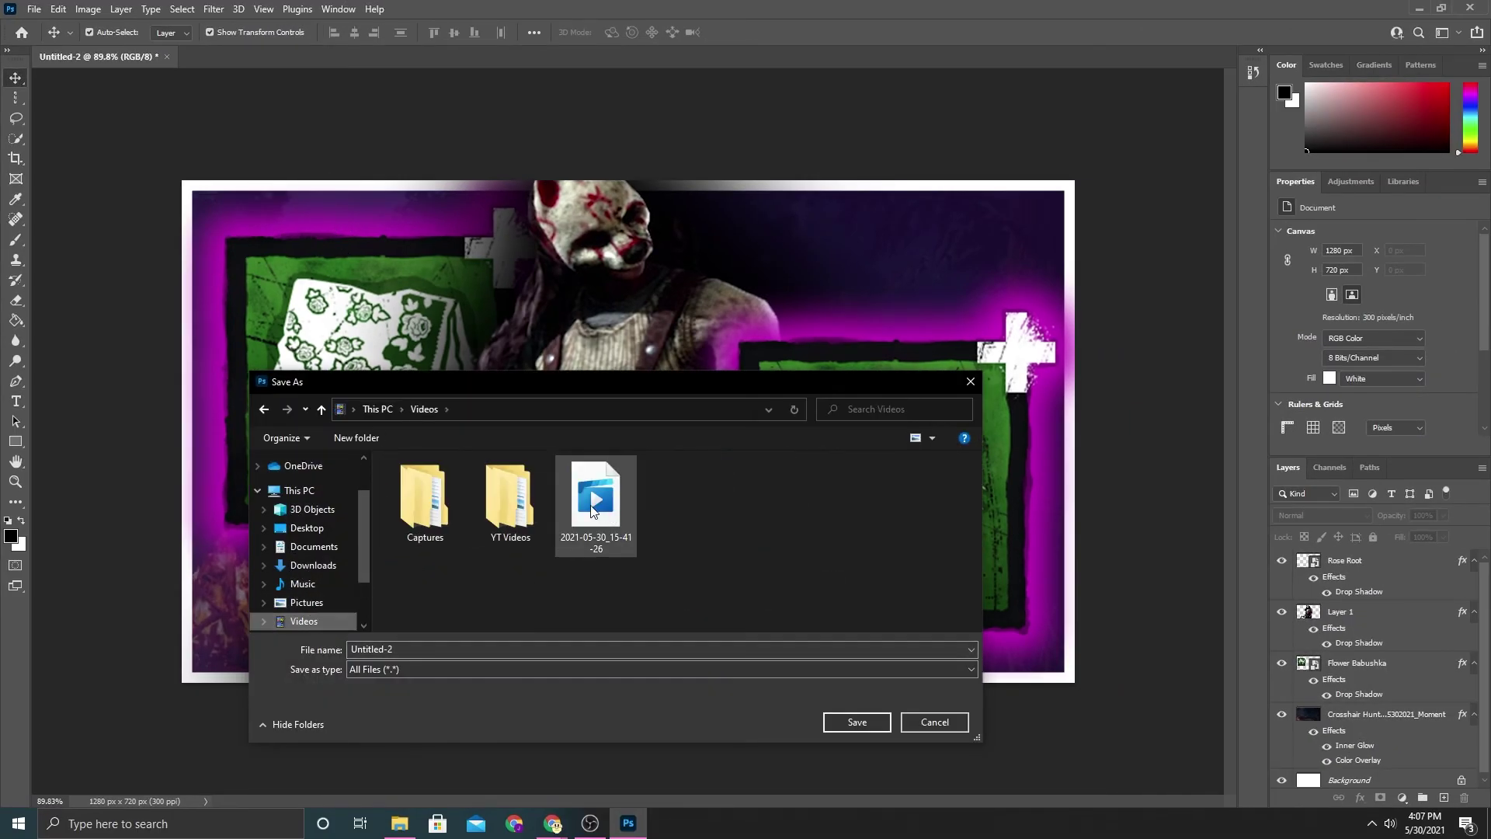
{"action": "double_click", "coordinate": [524, 491]}
{"action": "double_click", "coordinate": [418, 501]}
{"action": "double_click", "coordinate": [419, 506]}
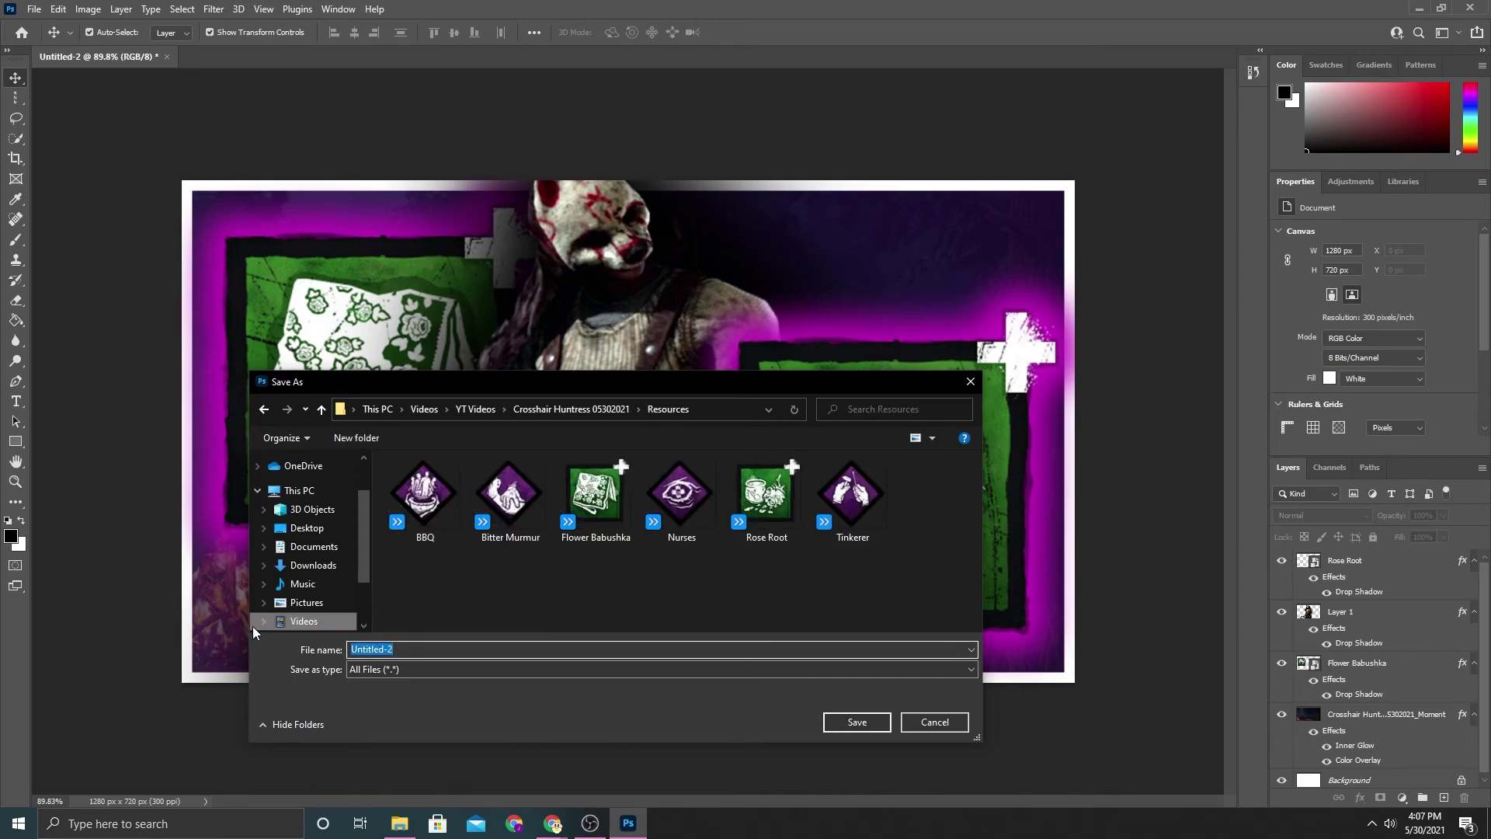
{"action": "type", "text": "Huntress Thumbnail"}
{"action": "key", "text": "Return"}
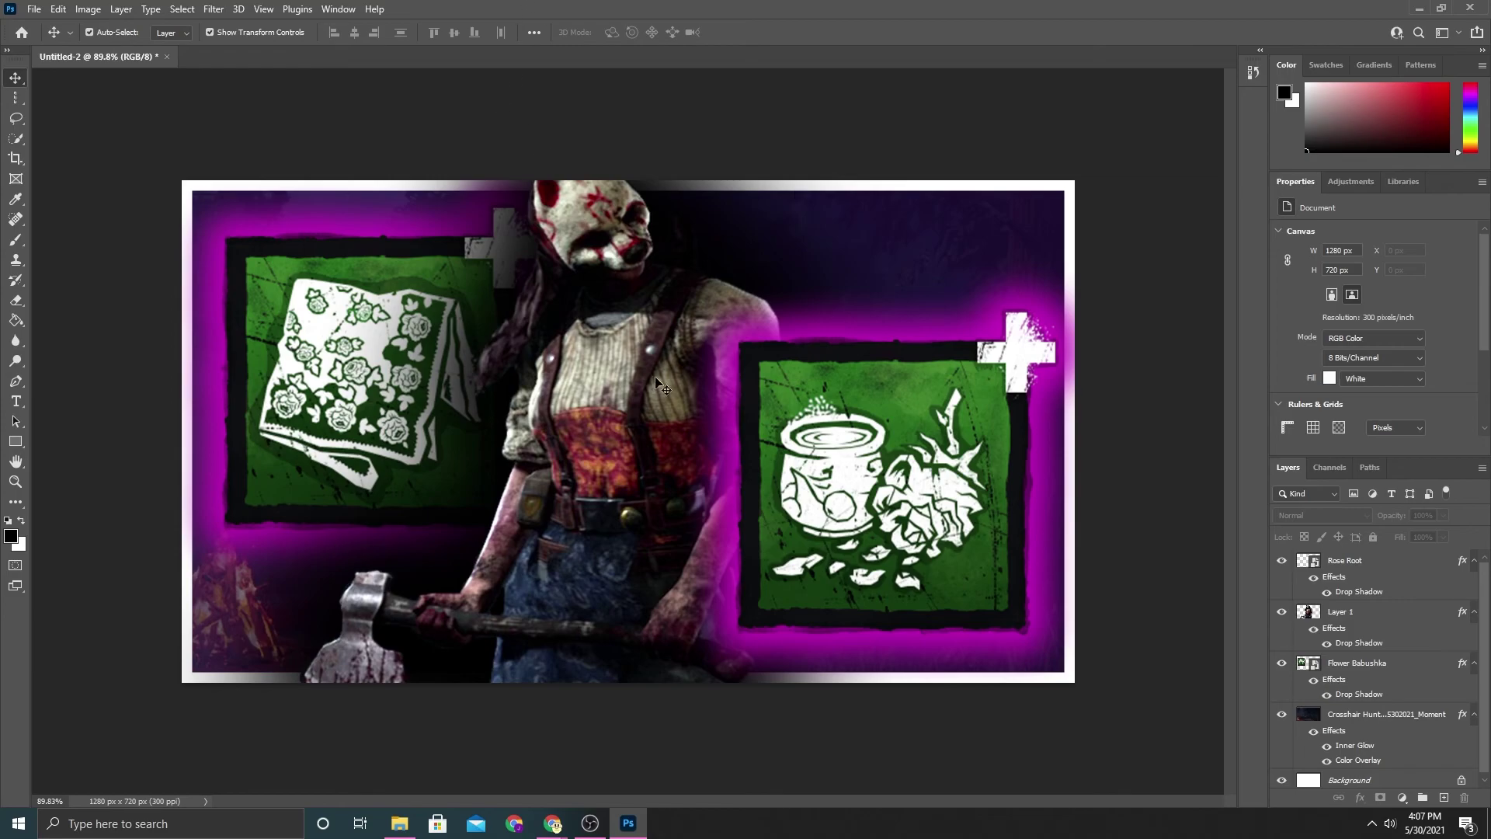